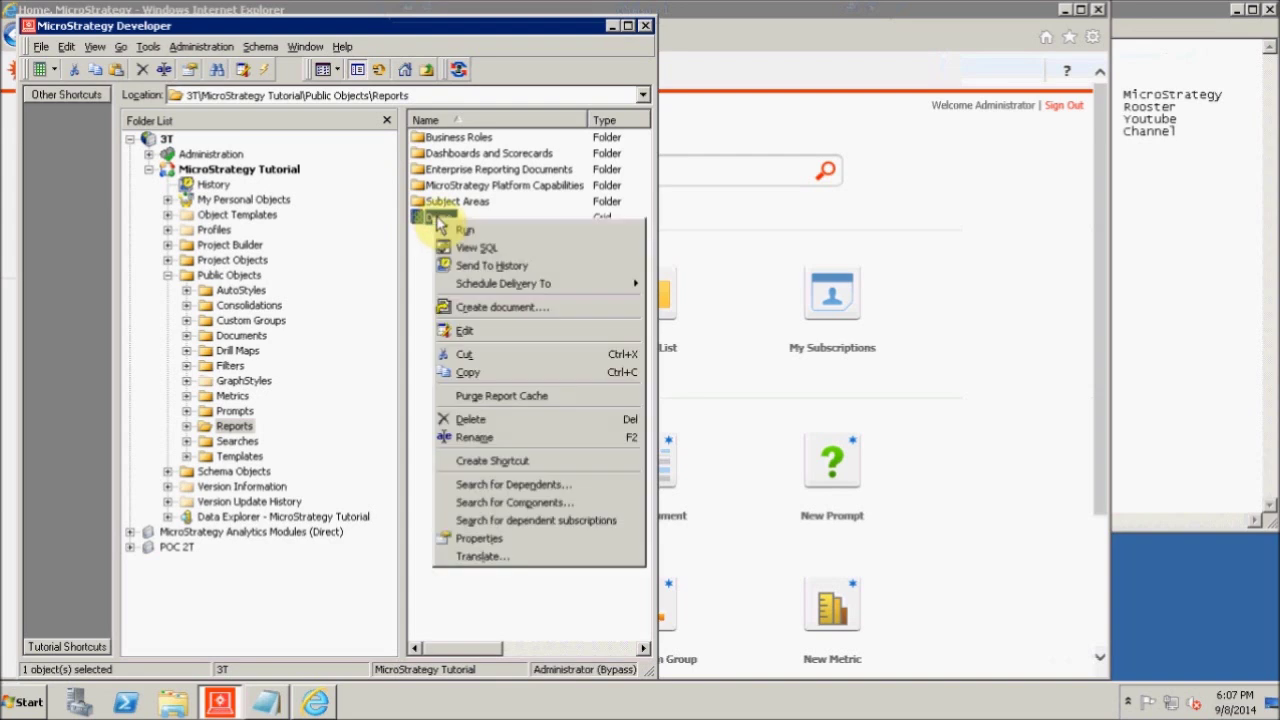
Open the Demo report in the Report Editor to review its definition, close it, and switch to MicroStrategy Web in Internet Explorer.
click(489, 334)
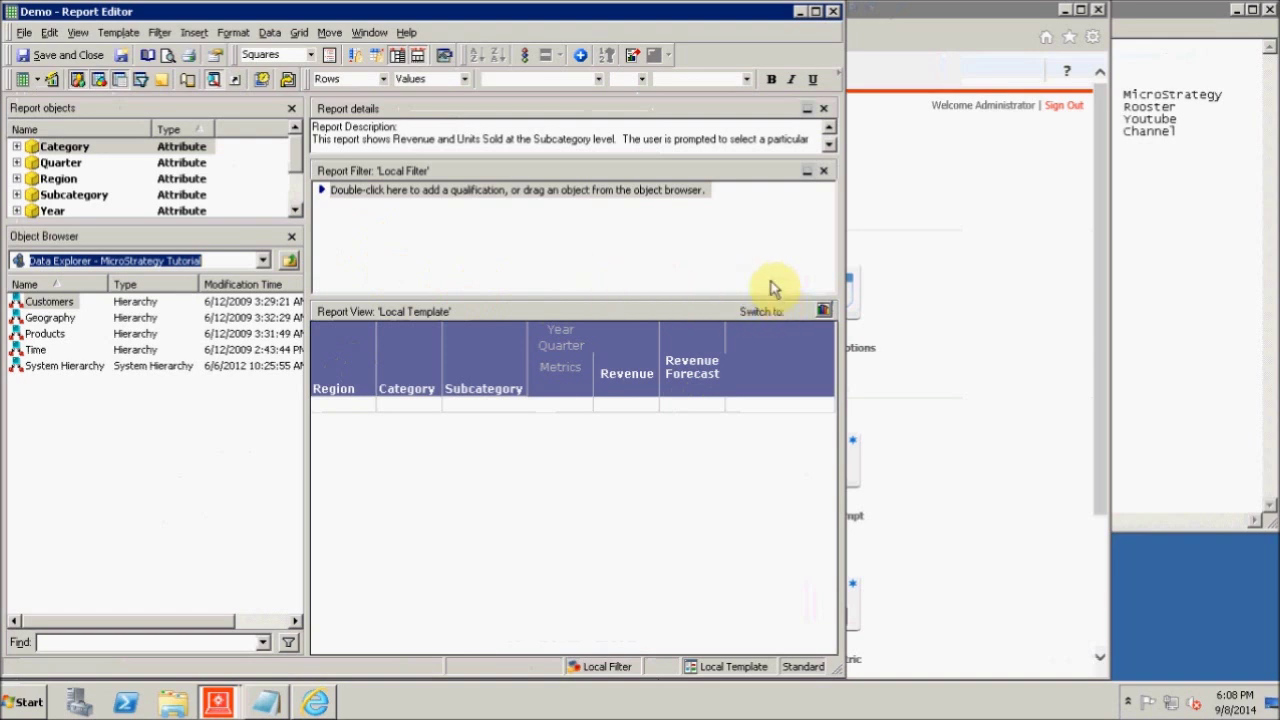
click(832, 11)
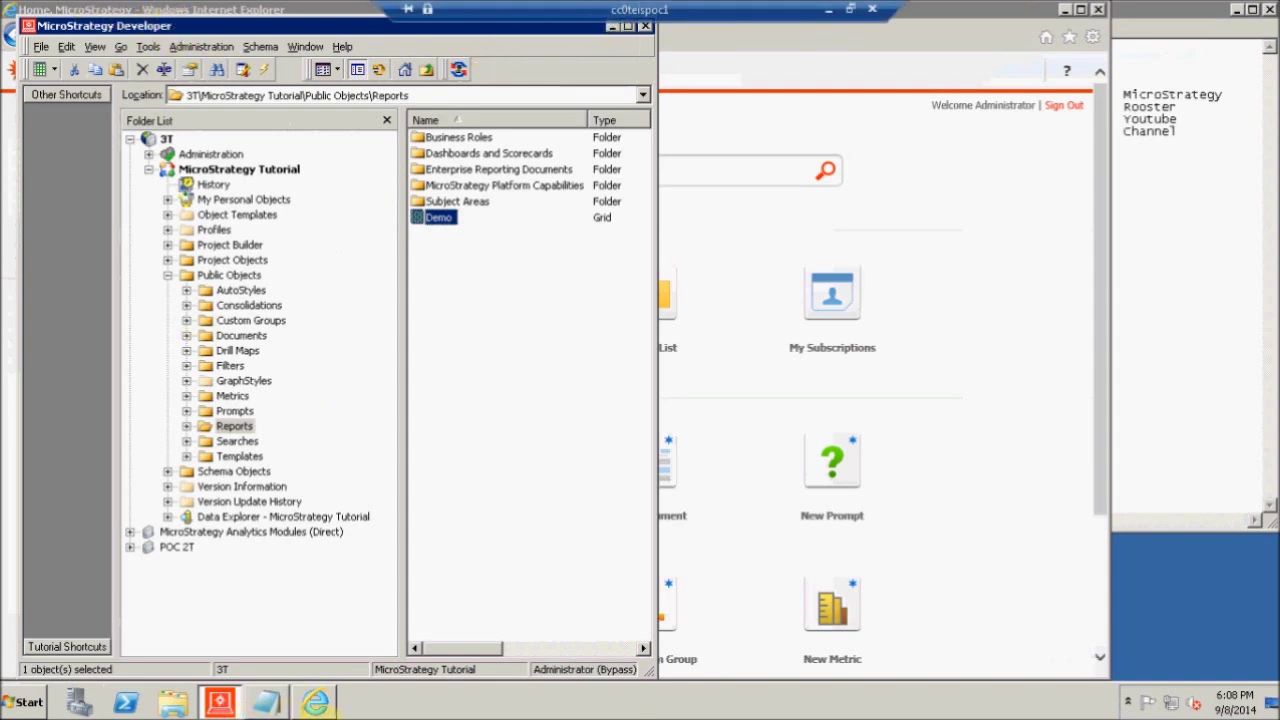
click(265, 705)
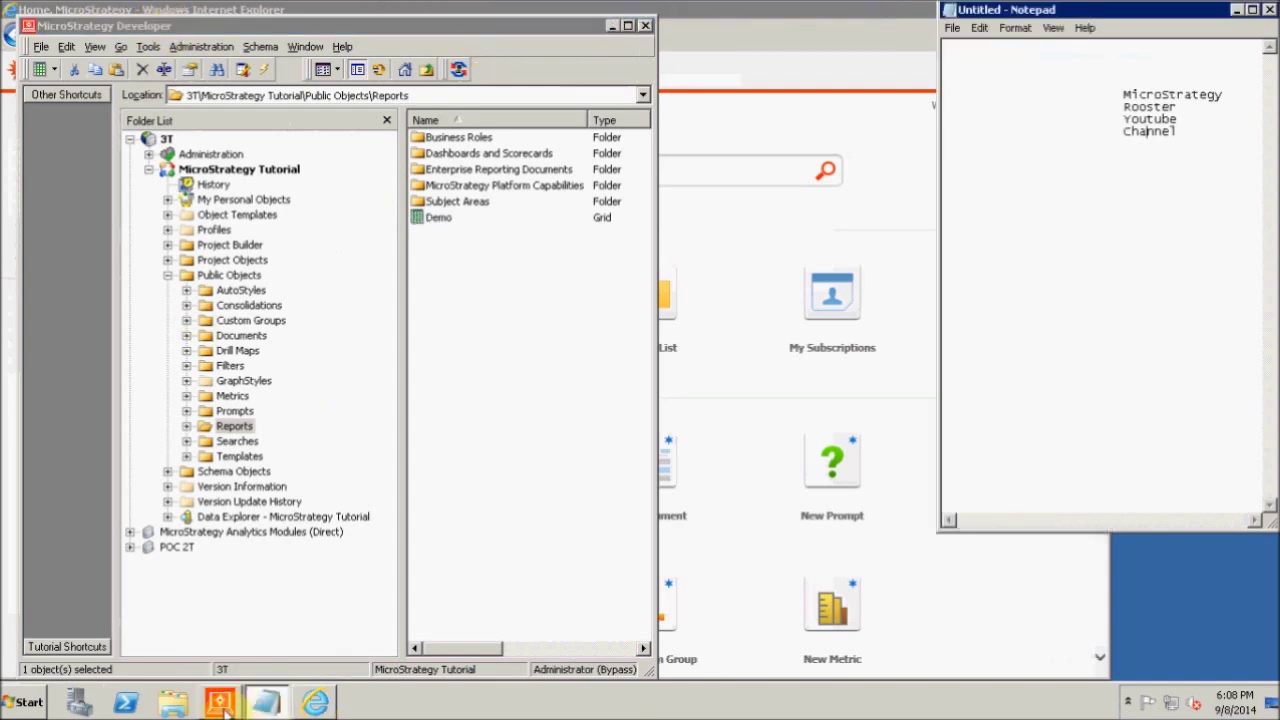
click(315, 705)
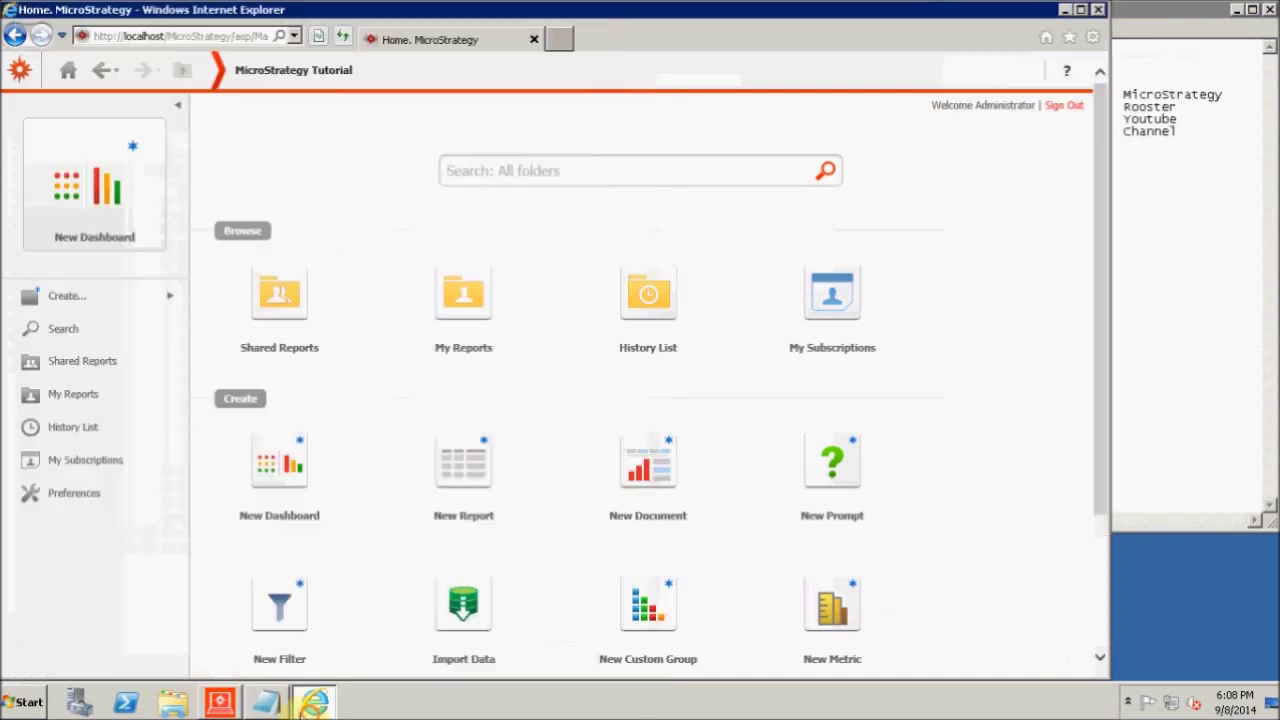
Start Excel from the Microsoft Office 2013 programs with a blank workbook.
click(30, 703)
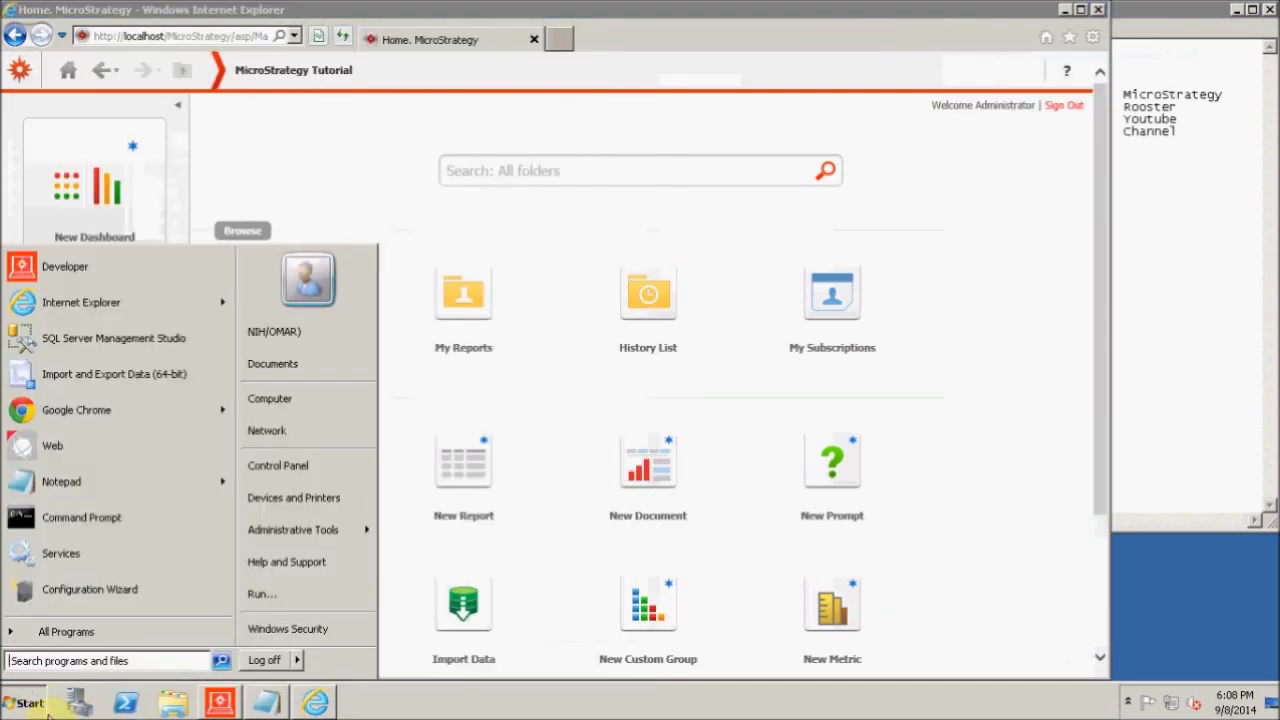
click(118, 632)
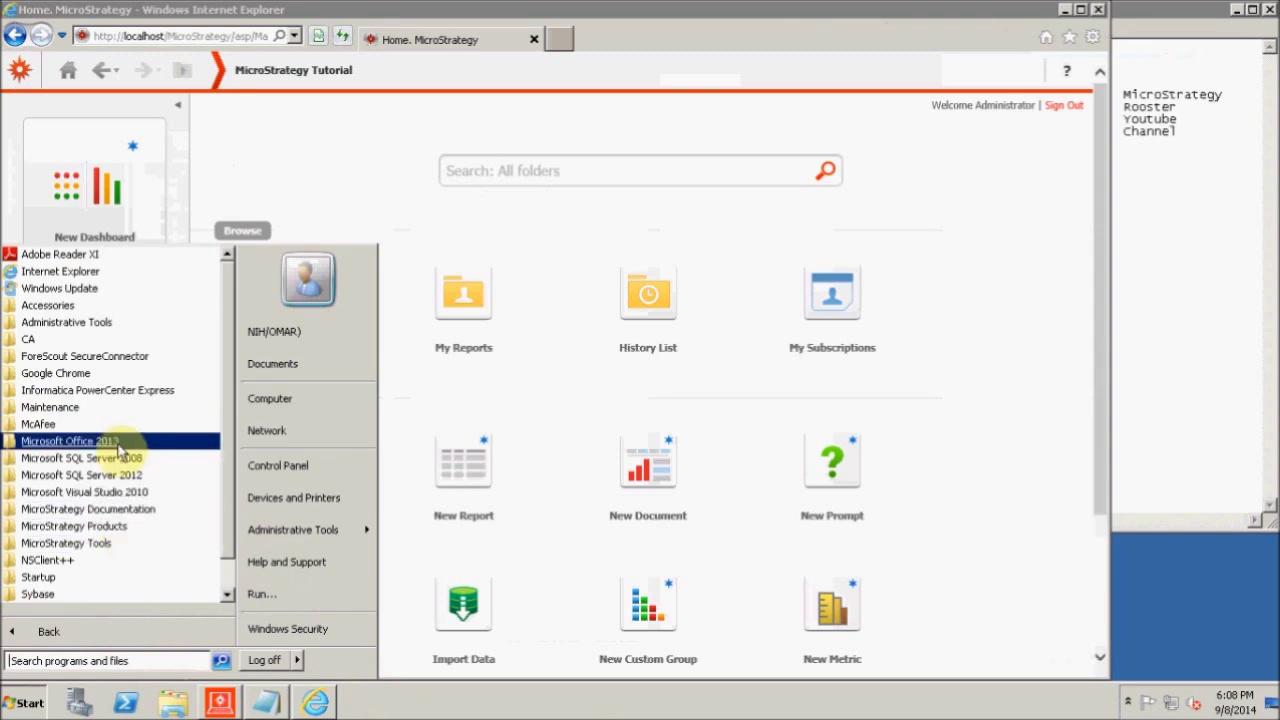
click(85, 442)
click(72, 474)
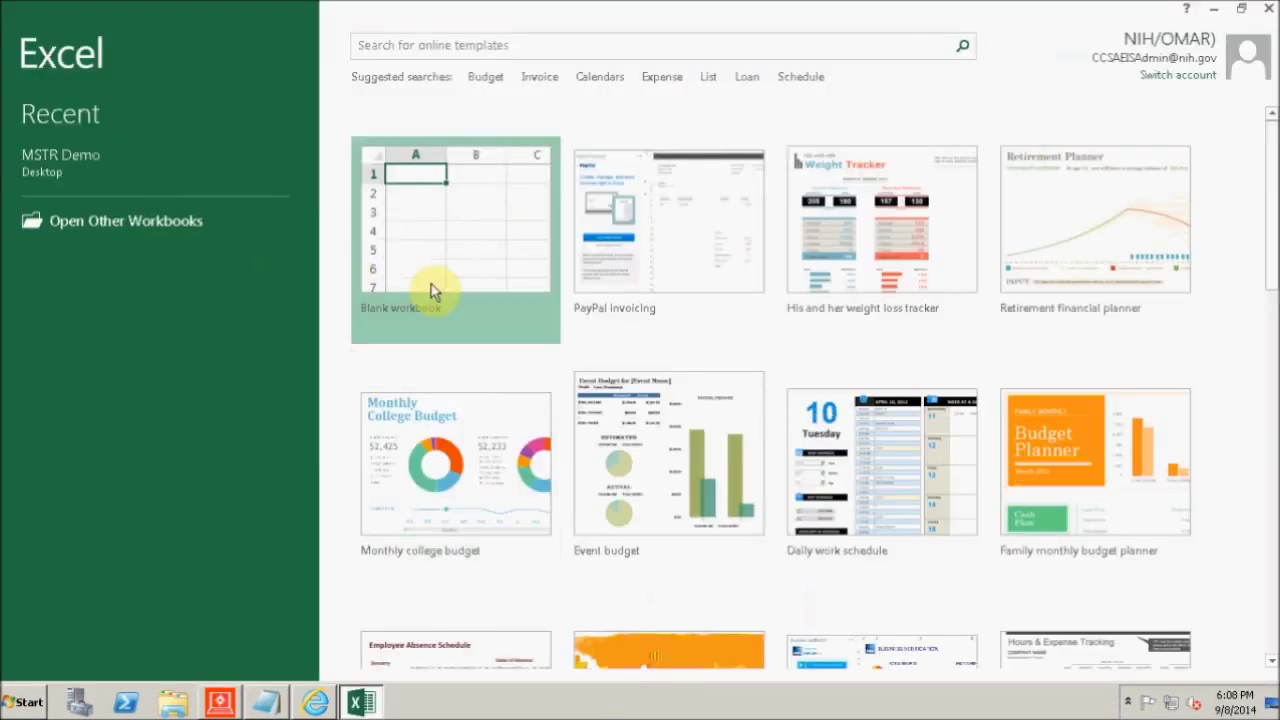
click(483, 272)
click(480, 272)
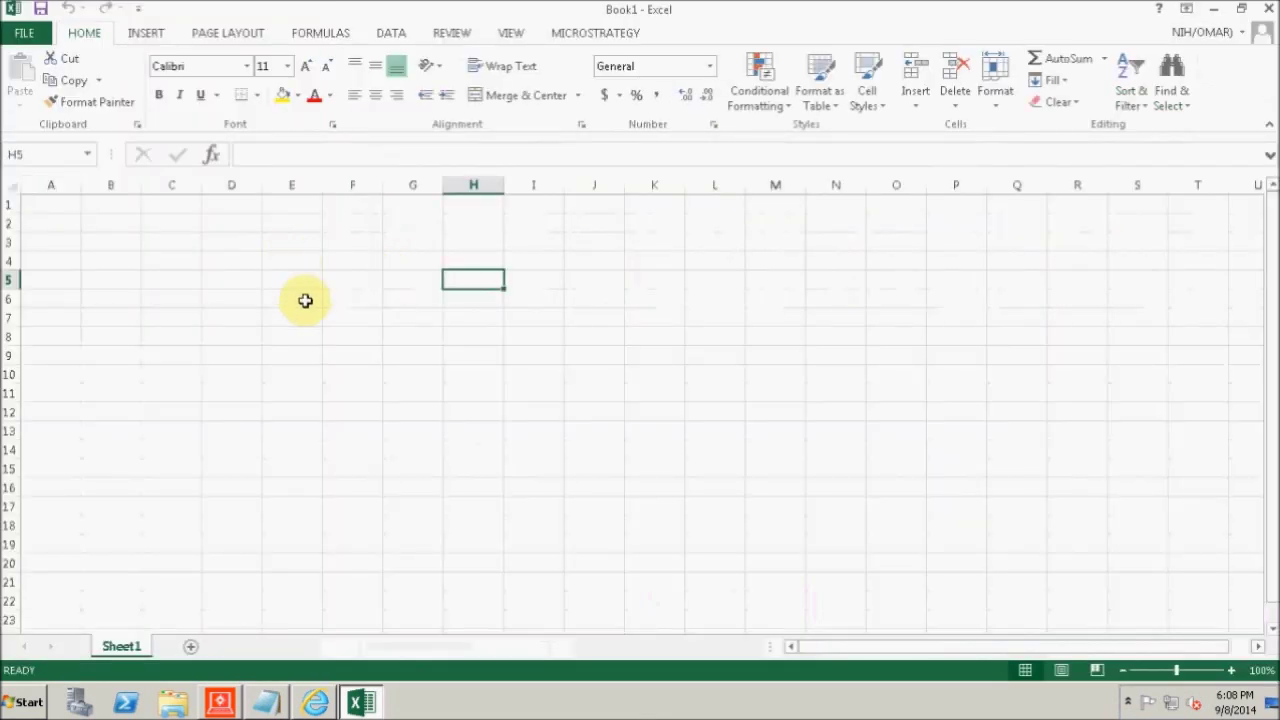
Open the recent MSTR Demo workbook to examine its columns and data, and close both workbooks.
click(28, 36)
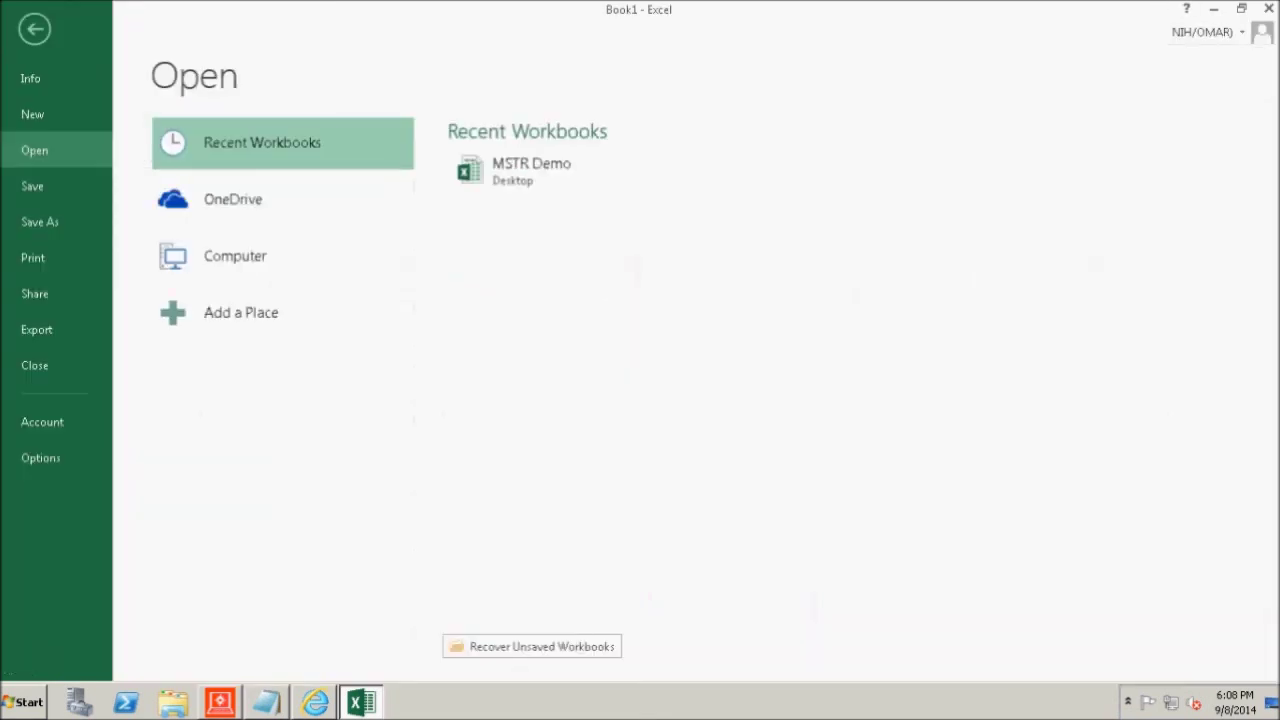
click(510, 178)
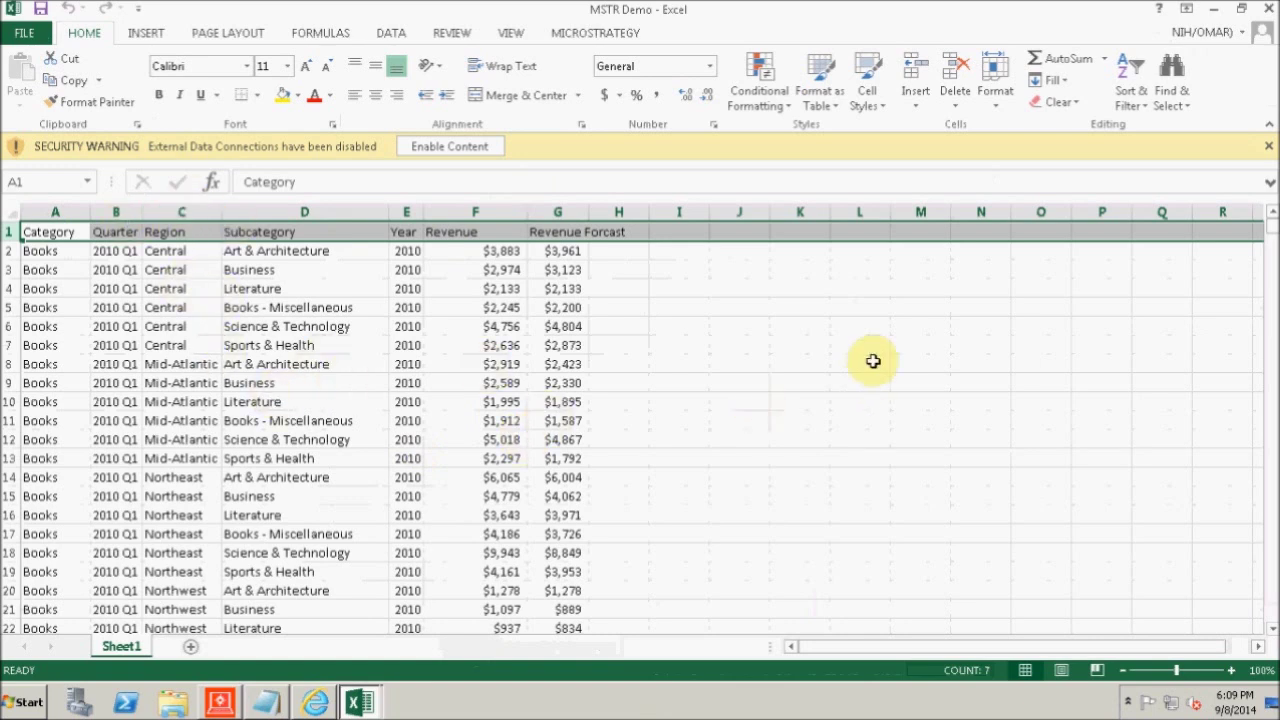
click(1268, 8)
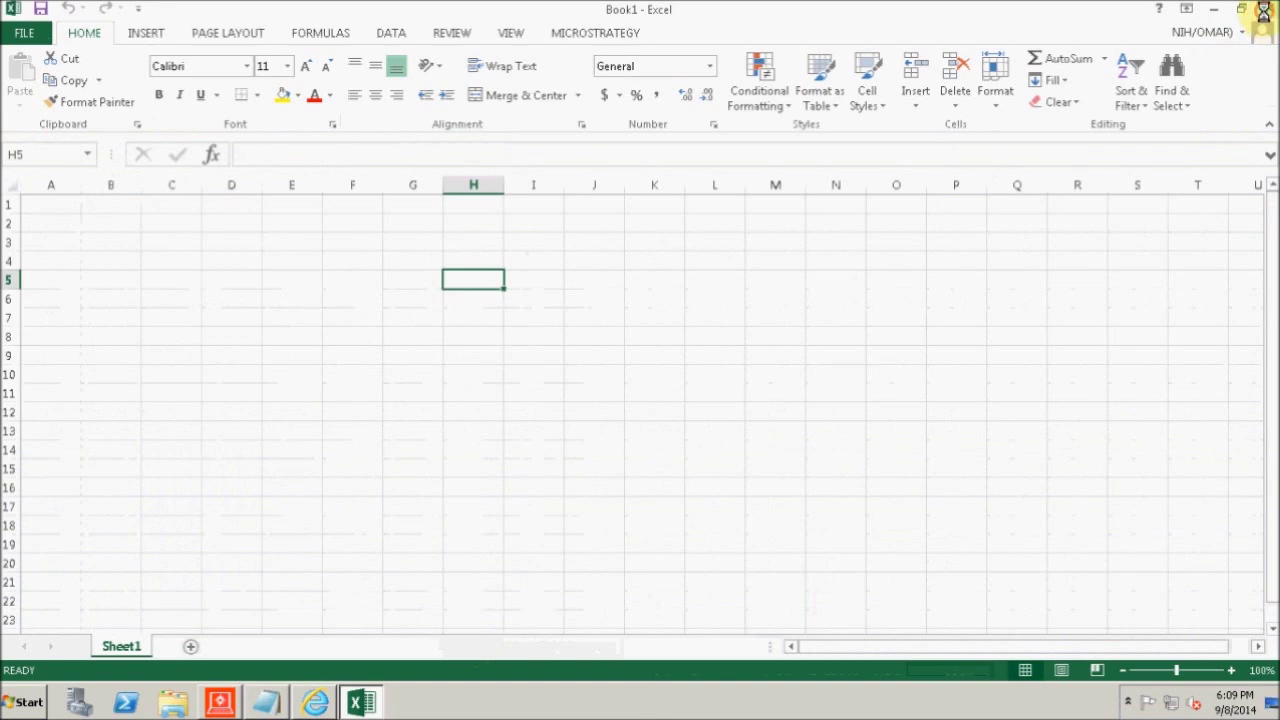
click(1265, 8)
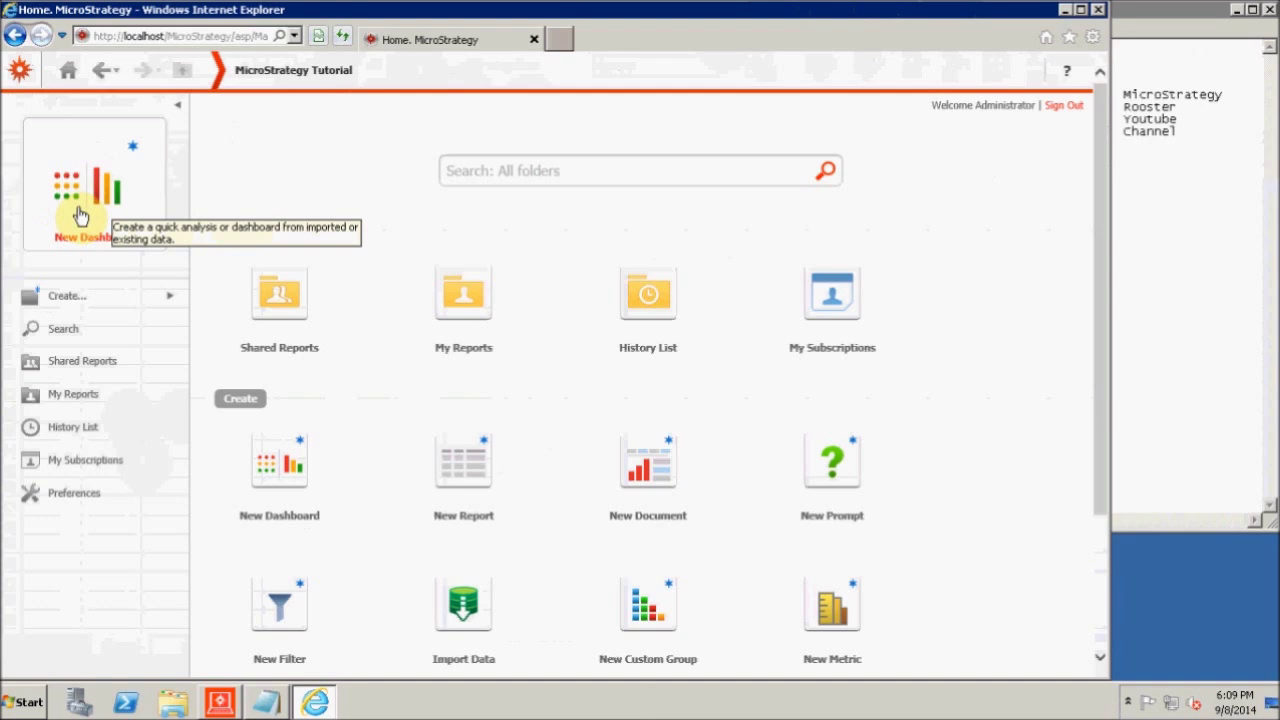
Start a data import from a file, choose the MSTR Demo Excel workbook on the Desktop, and continue to the data preview.
click(105, 307)
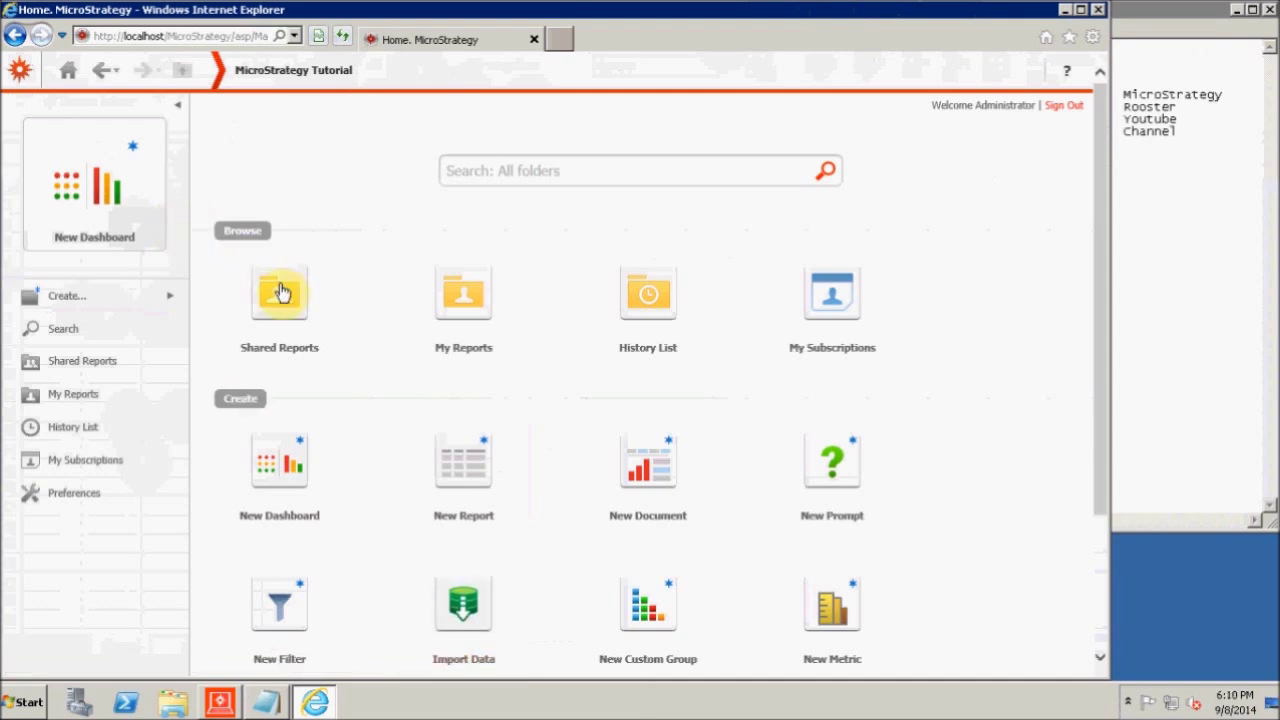
click(474, 614)
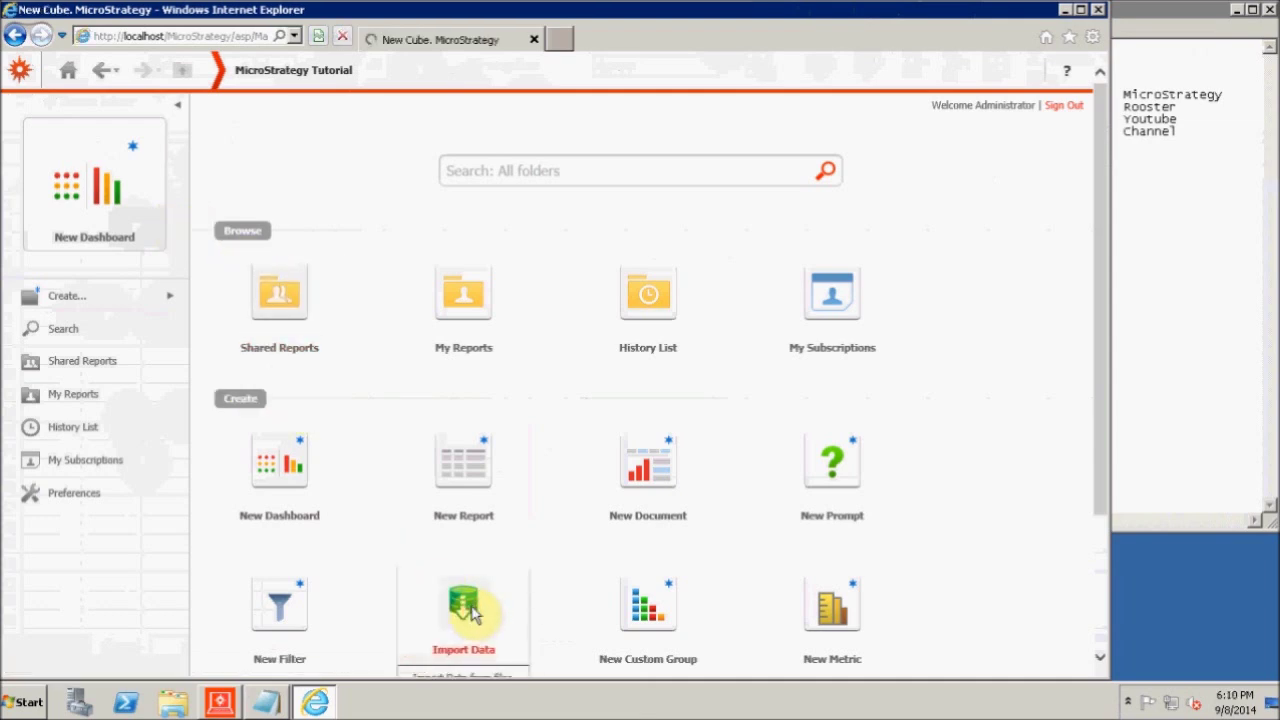
click(75, 190)
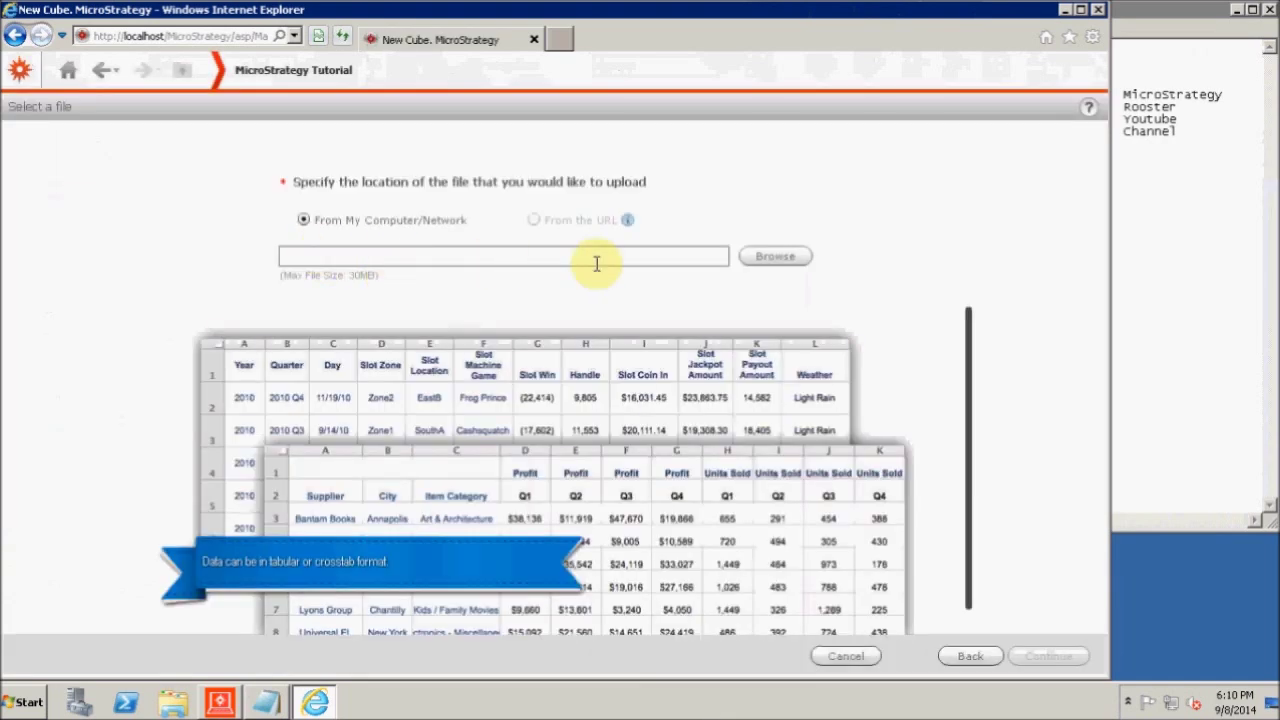
click(788, 256)
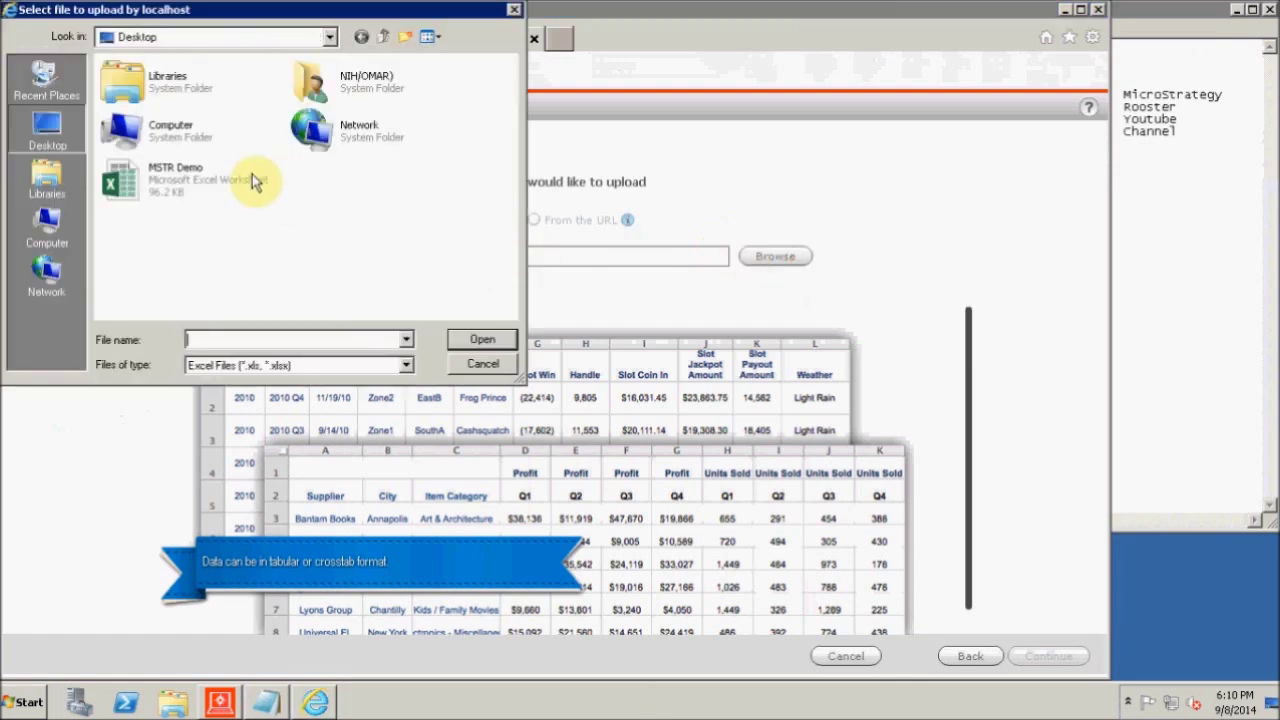
click(187, 195)
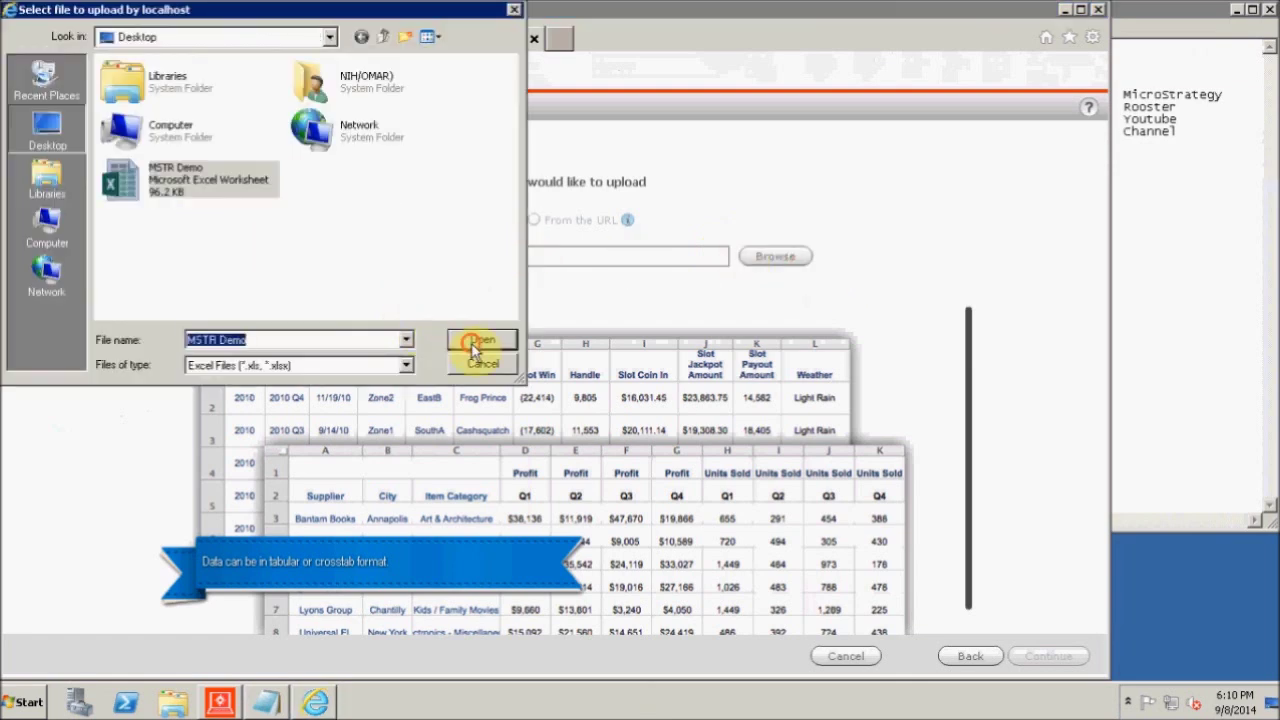
click(476, 341)
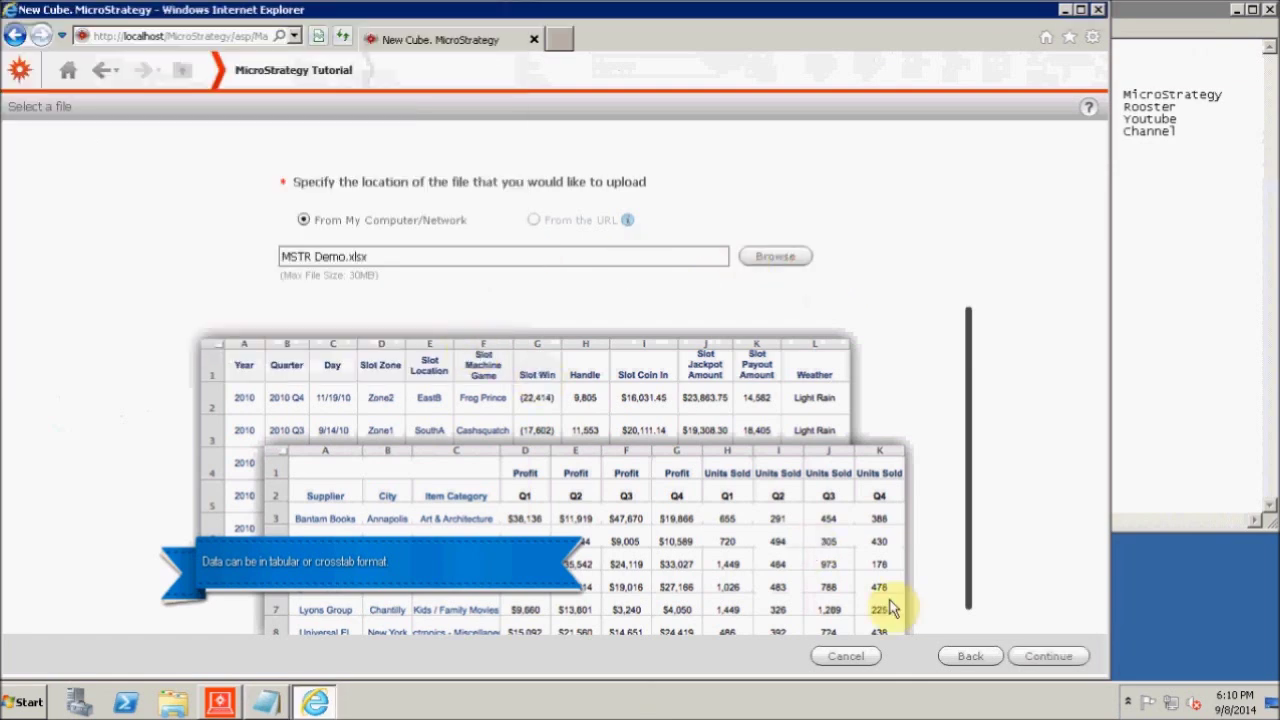
click(1068, 660)
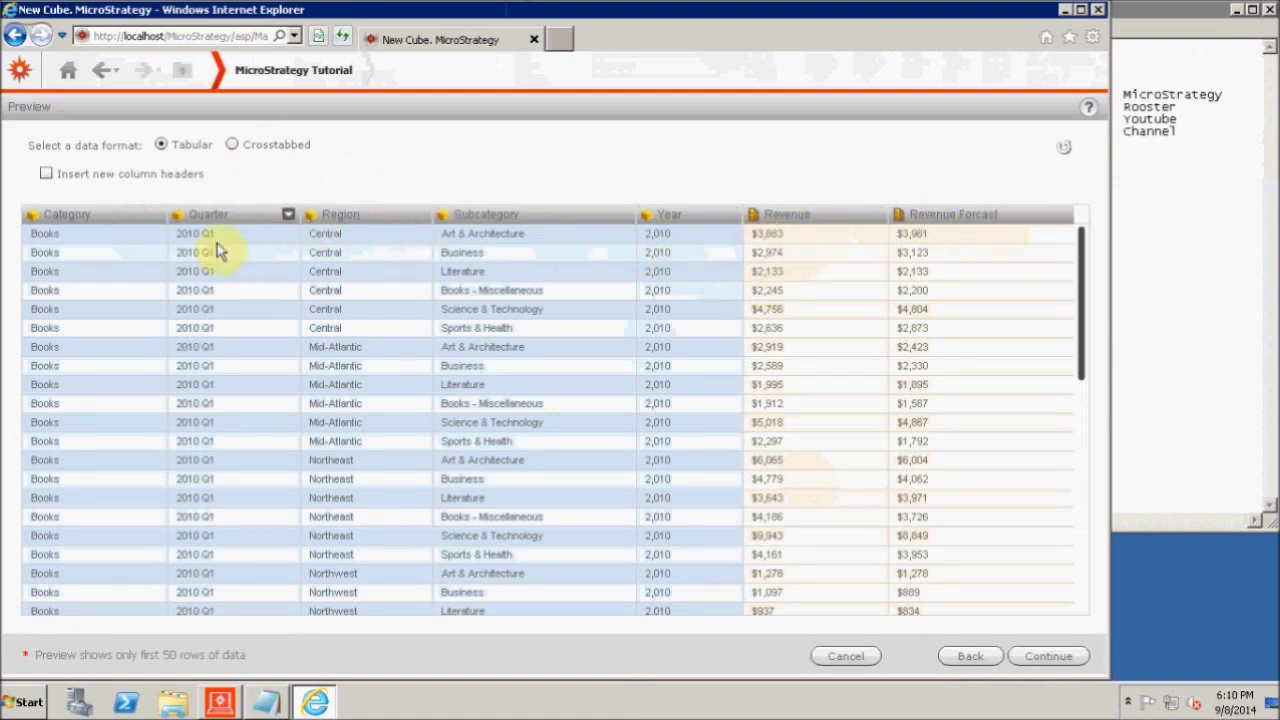
Examine the import options of the Year column, including its attribute geography roles and data types.
click(731, 218)
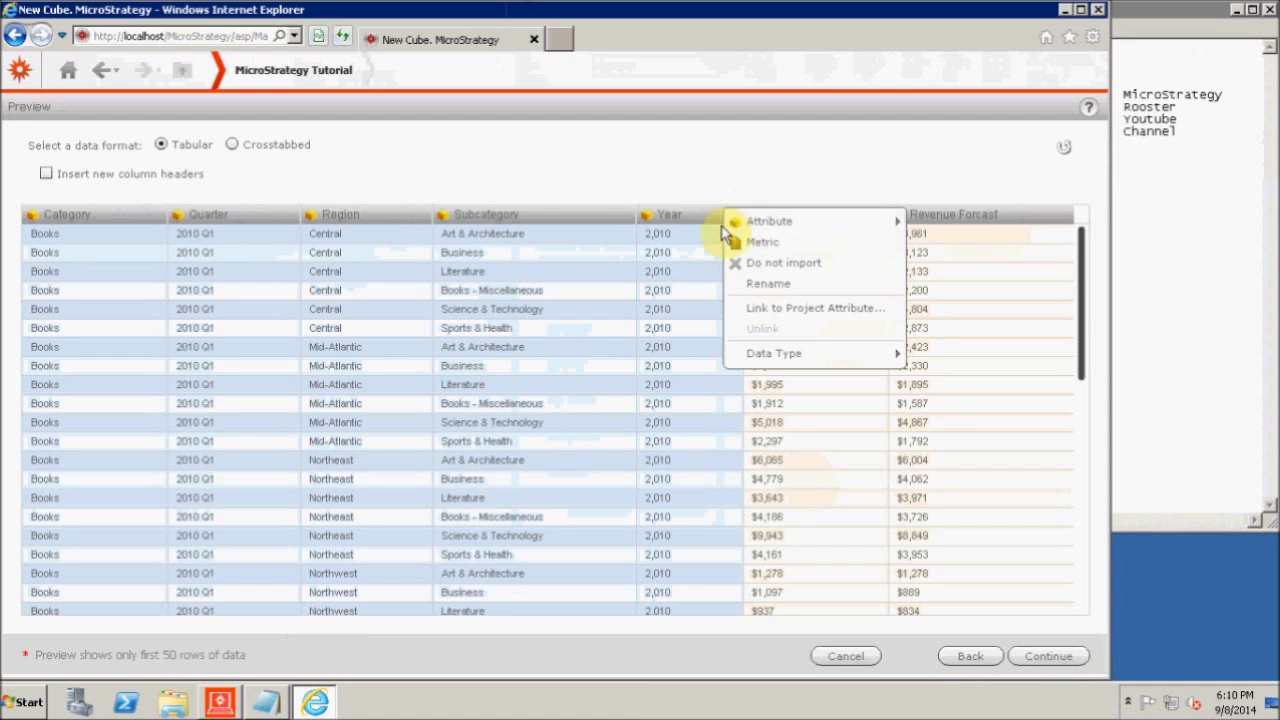
click(680, 180)
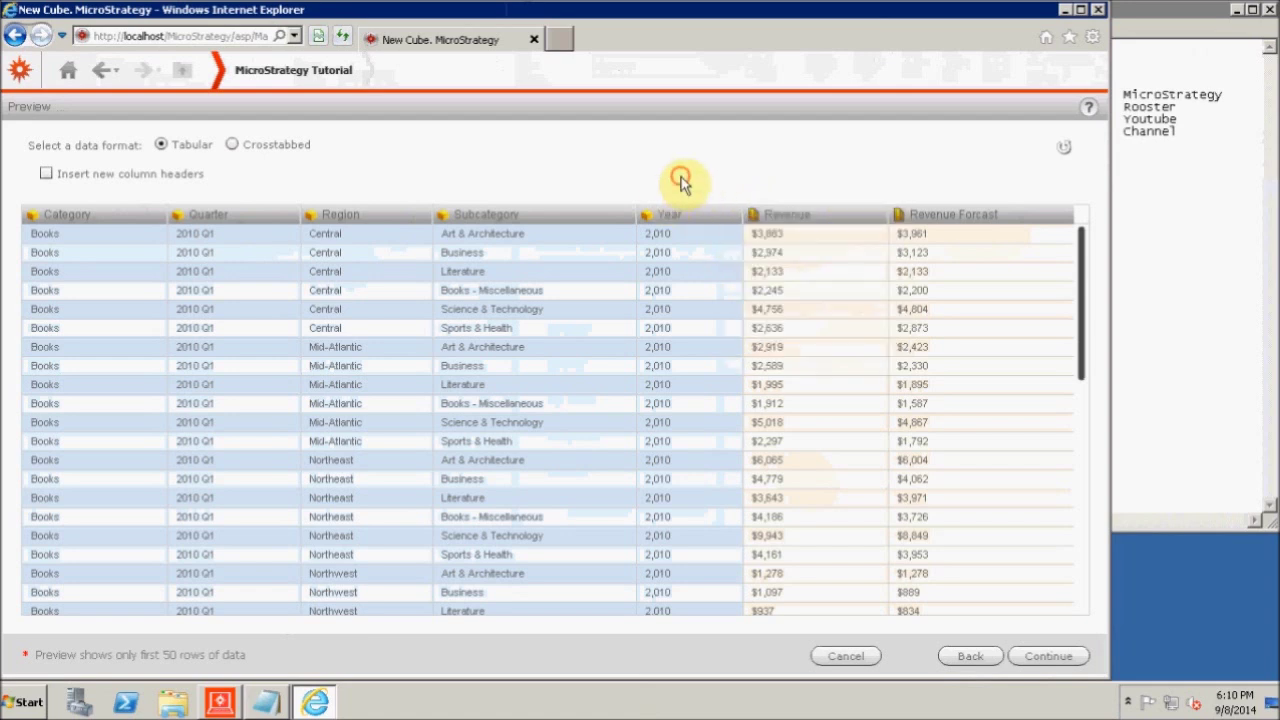
click(731, 218)
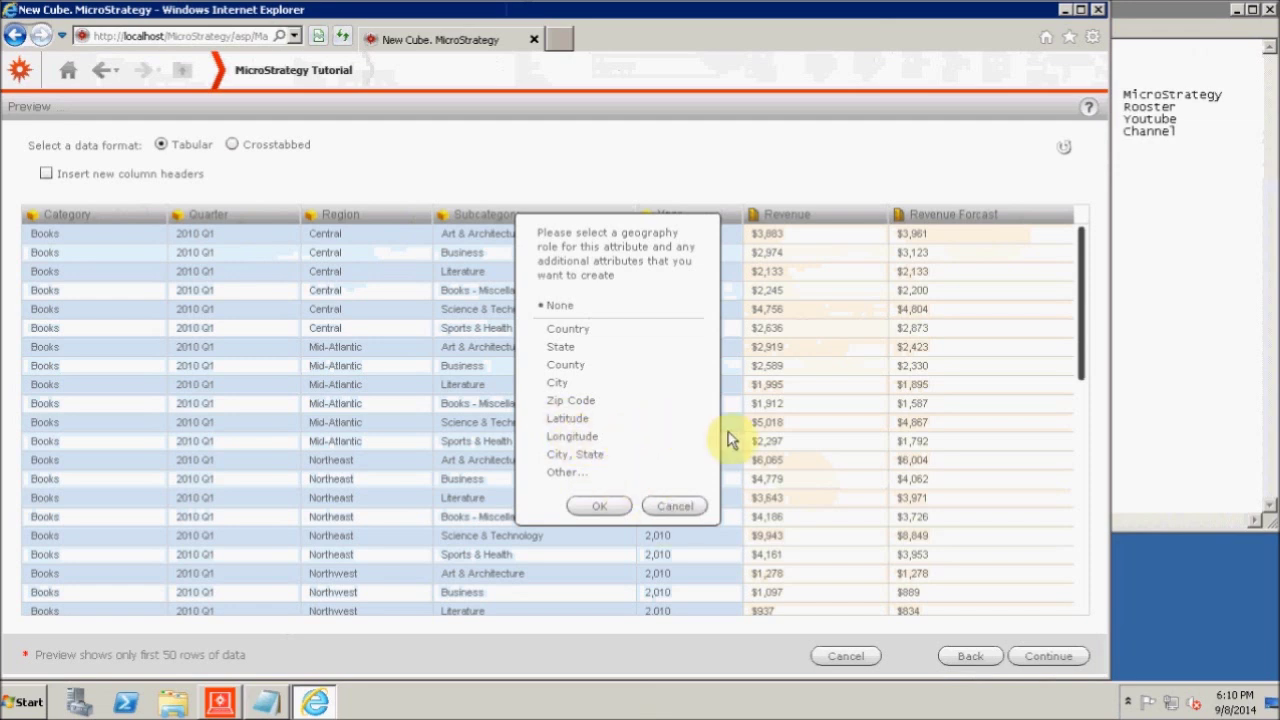
click(688, 514)
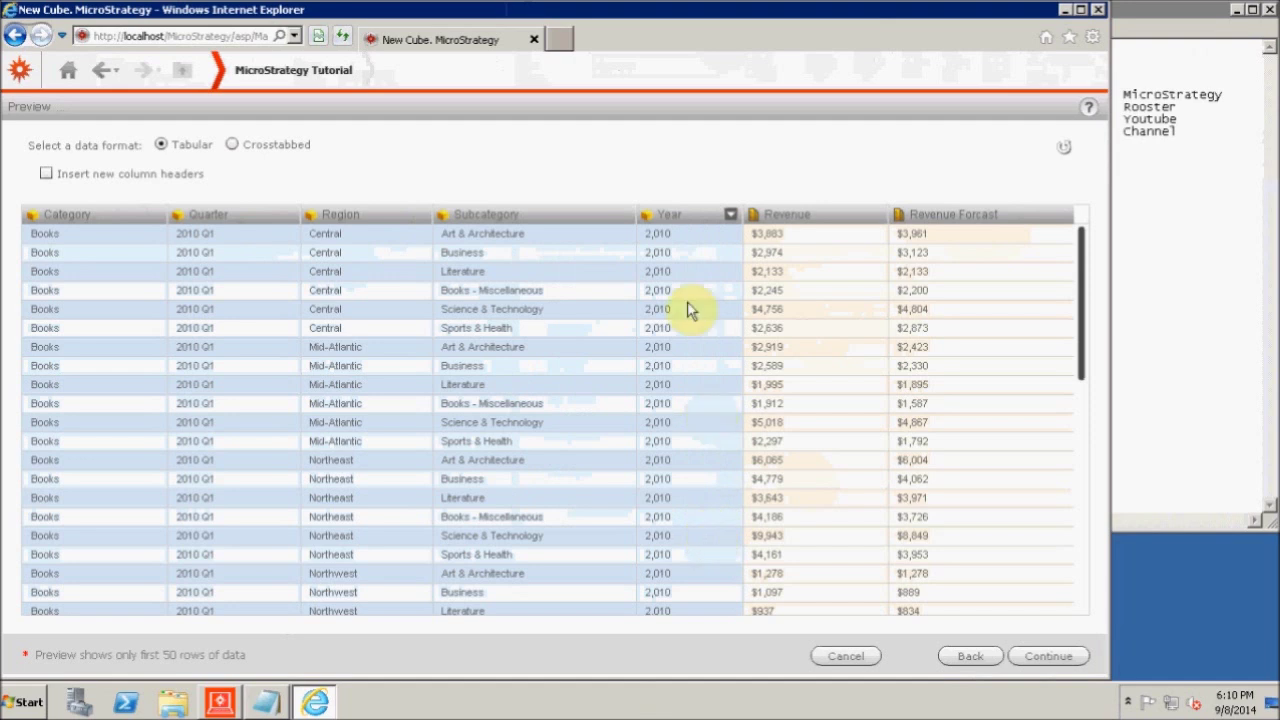
click(730, 218)
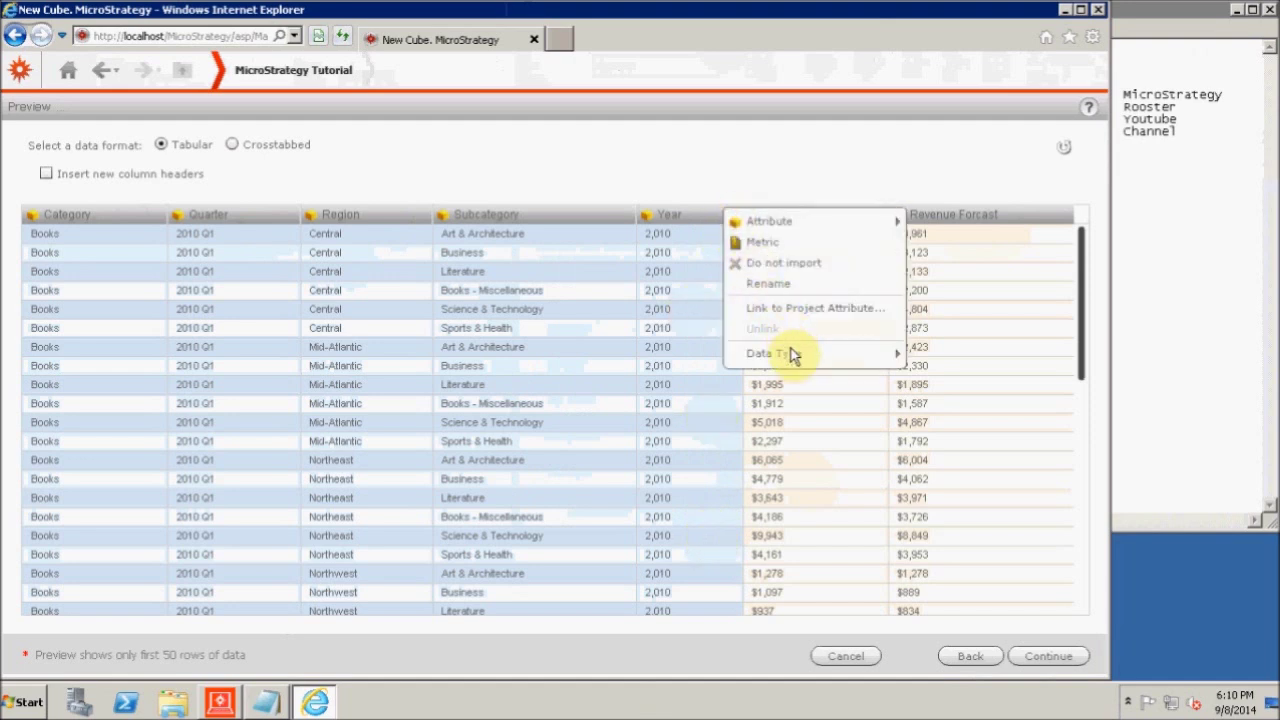
mouse_move(790, 356)
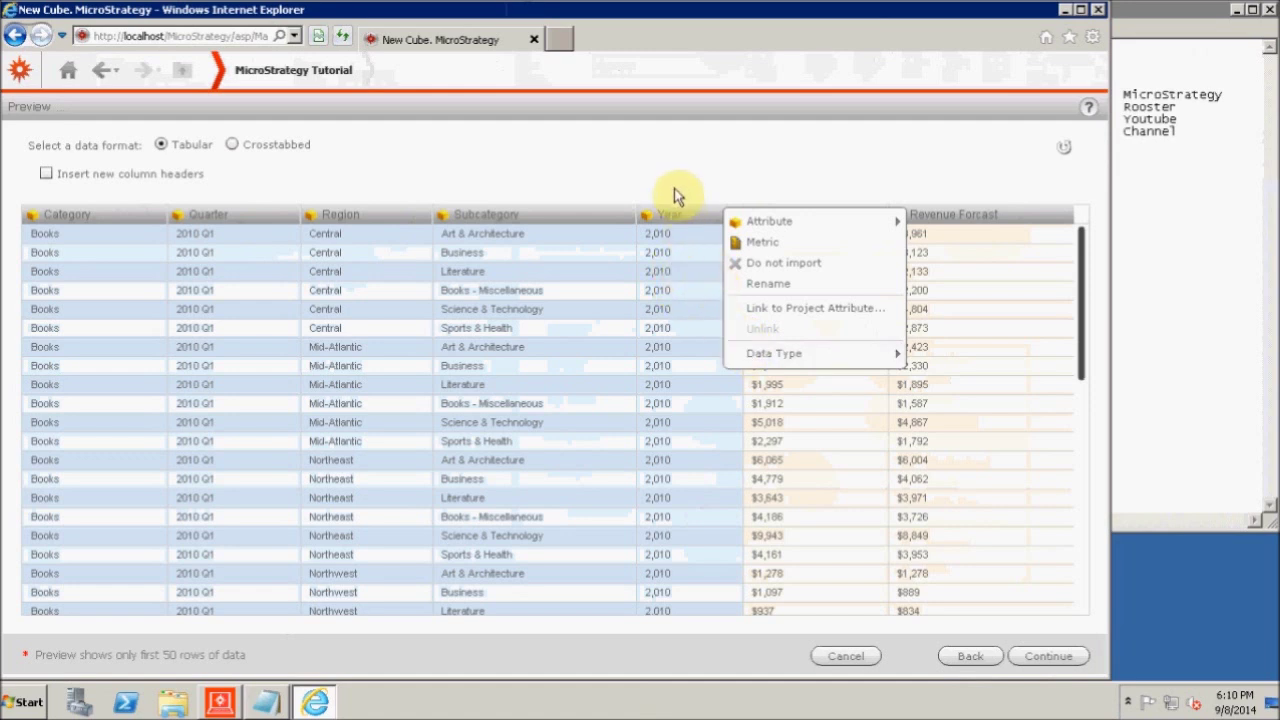
mouse_move(822, 228)
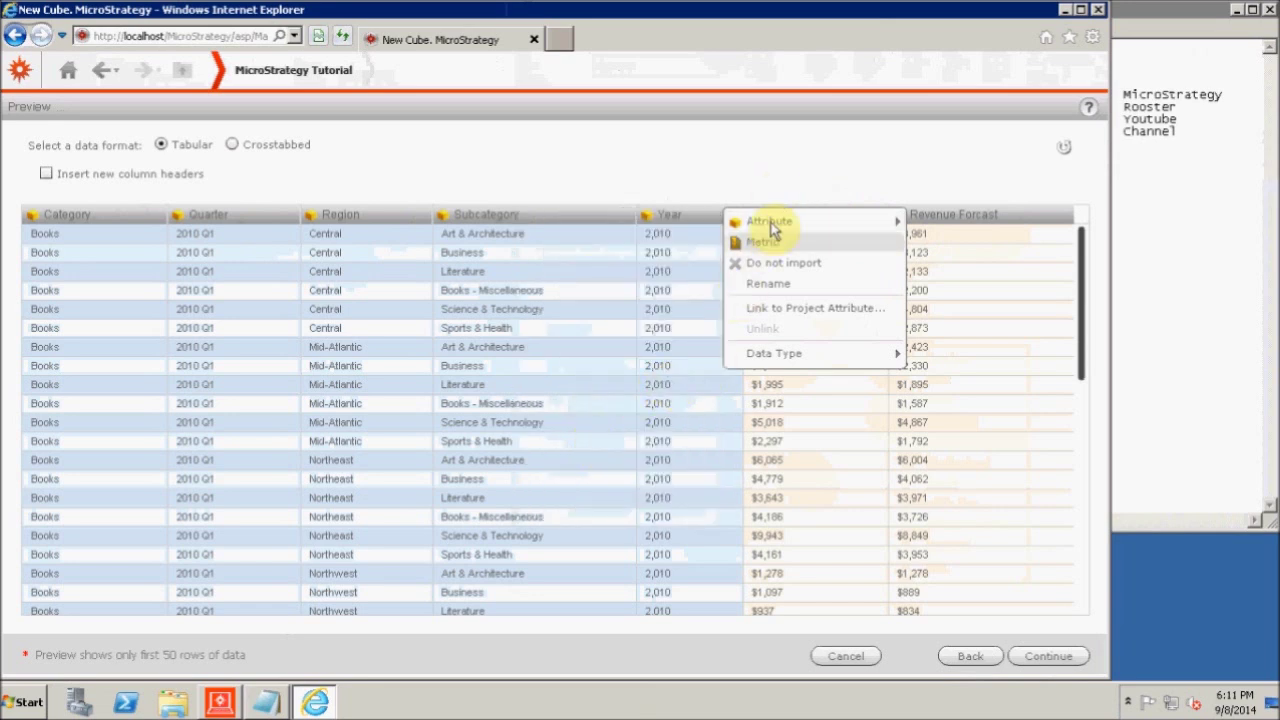
mouse_move(772, 229)
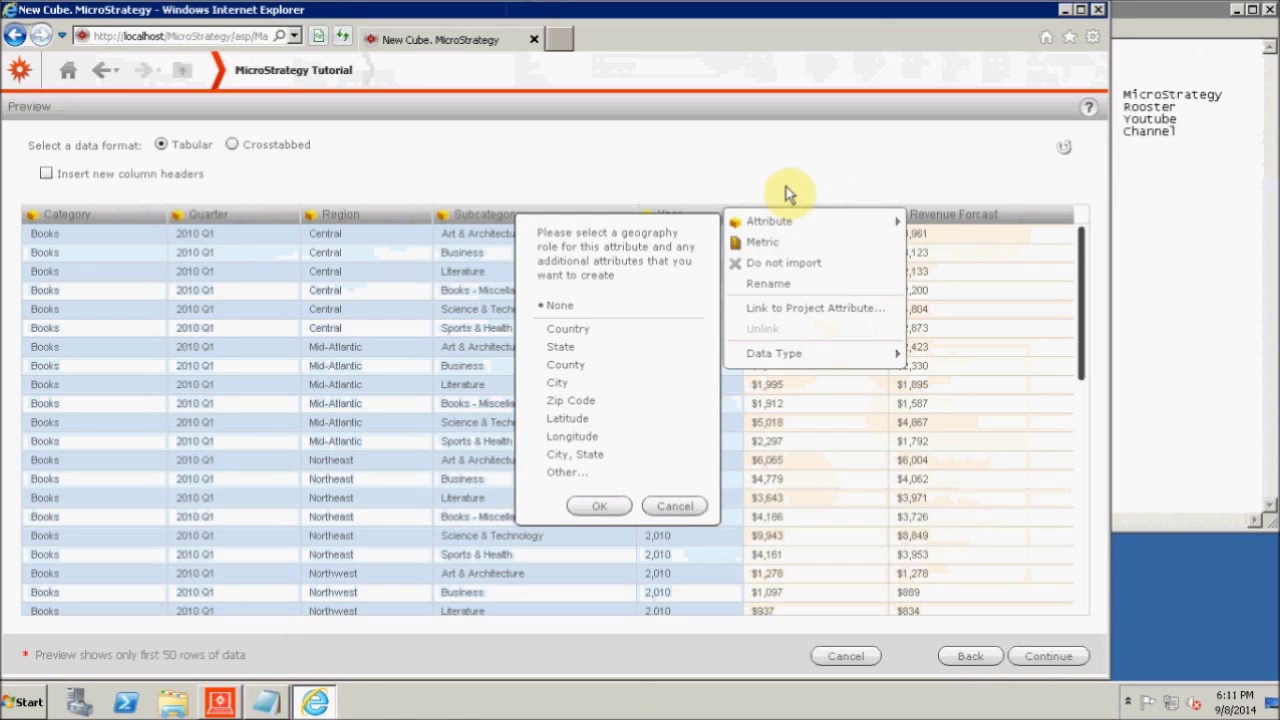
click(787, 194)
Save the imported dataset as MSTR Demo in My Reports with the description "my sales data".
click(1048, 658)
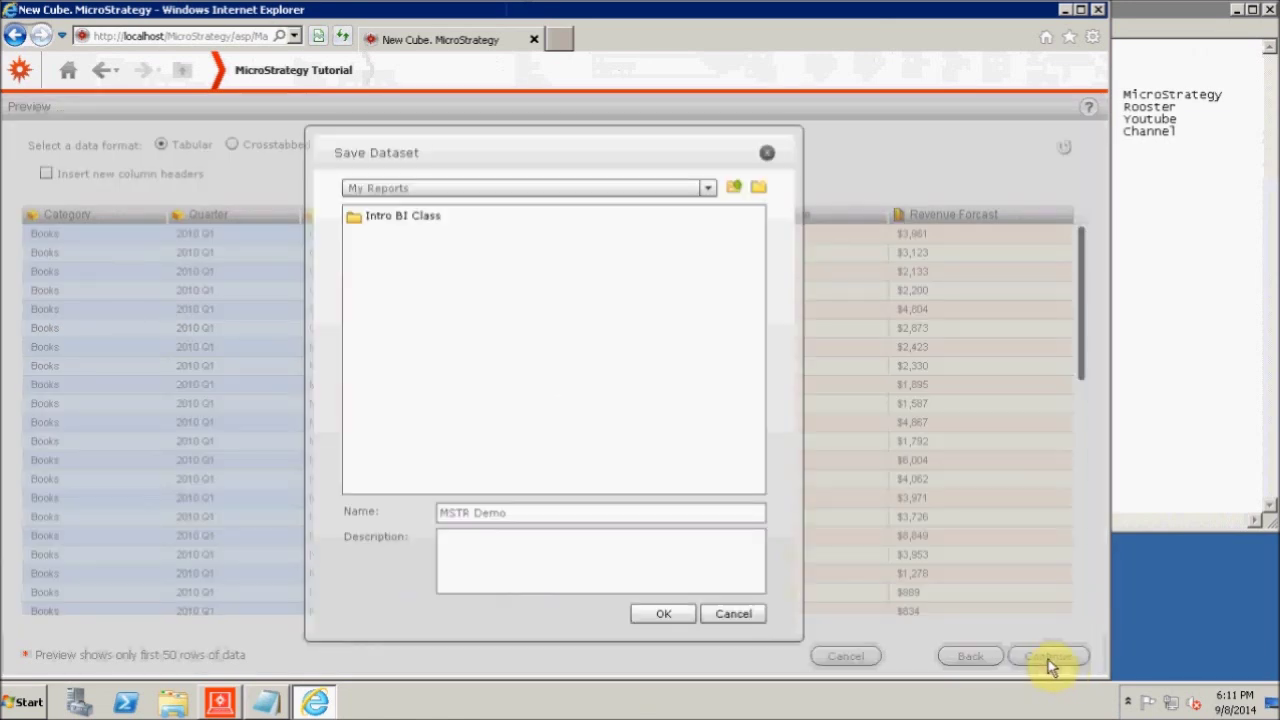
click(390, 190)
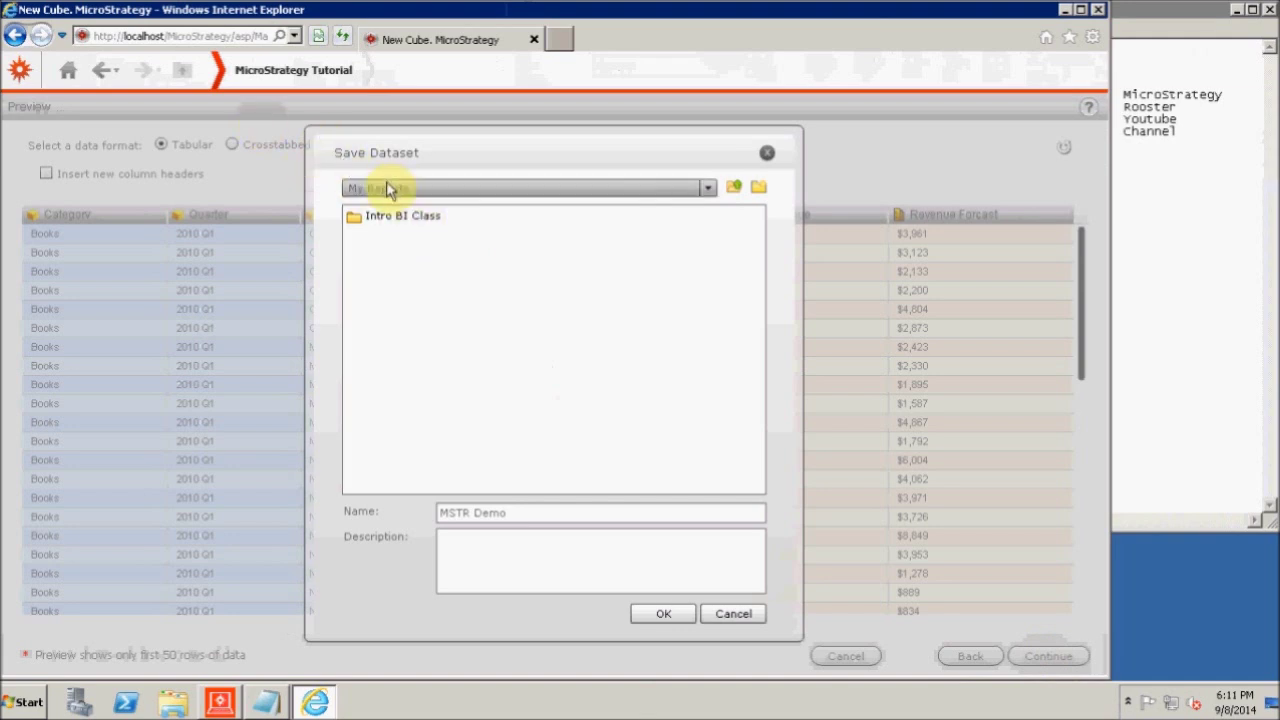
click(387, 188)
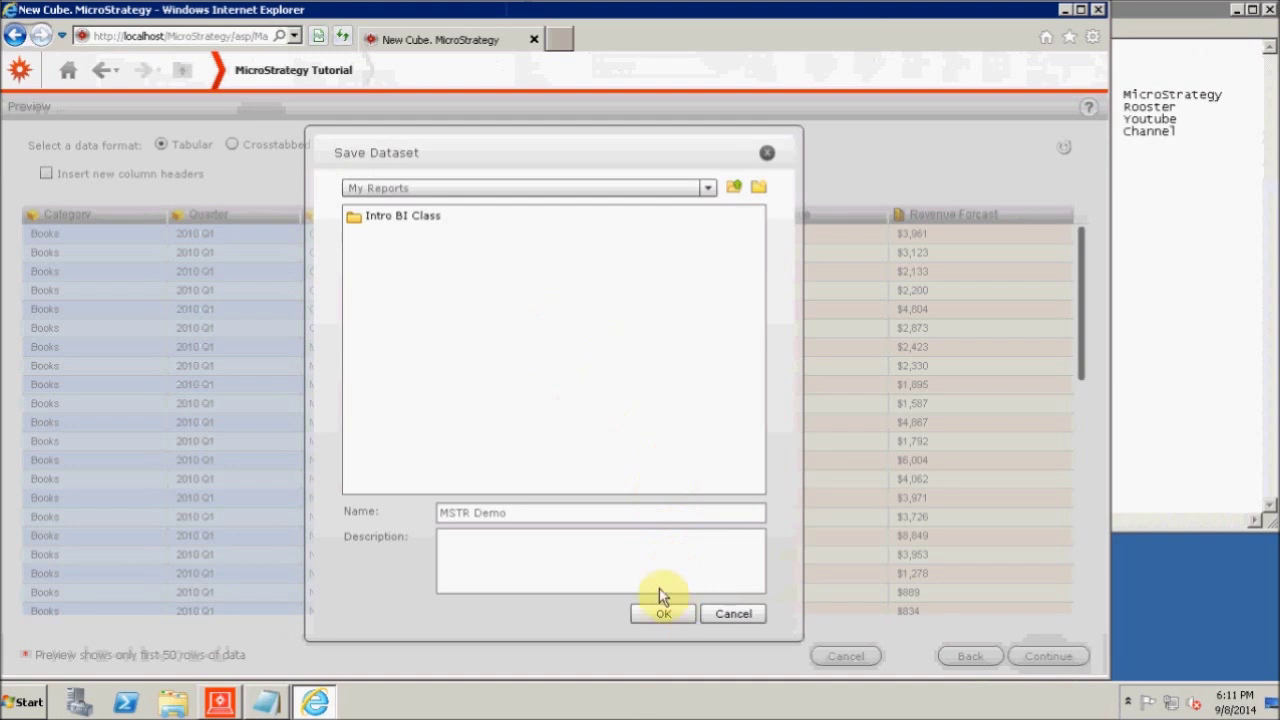
click(606, 581)
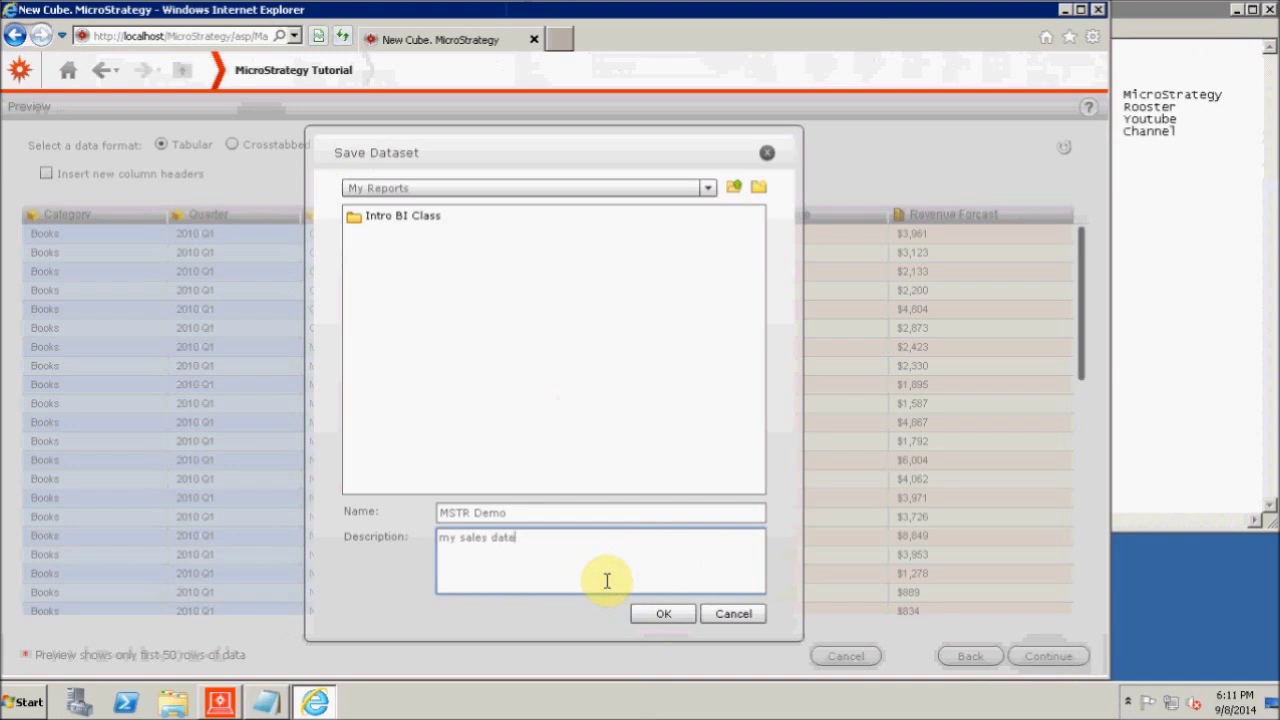
click(639, 612)
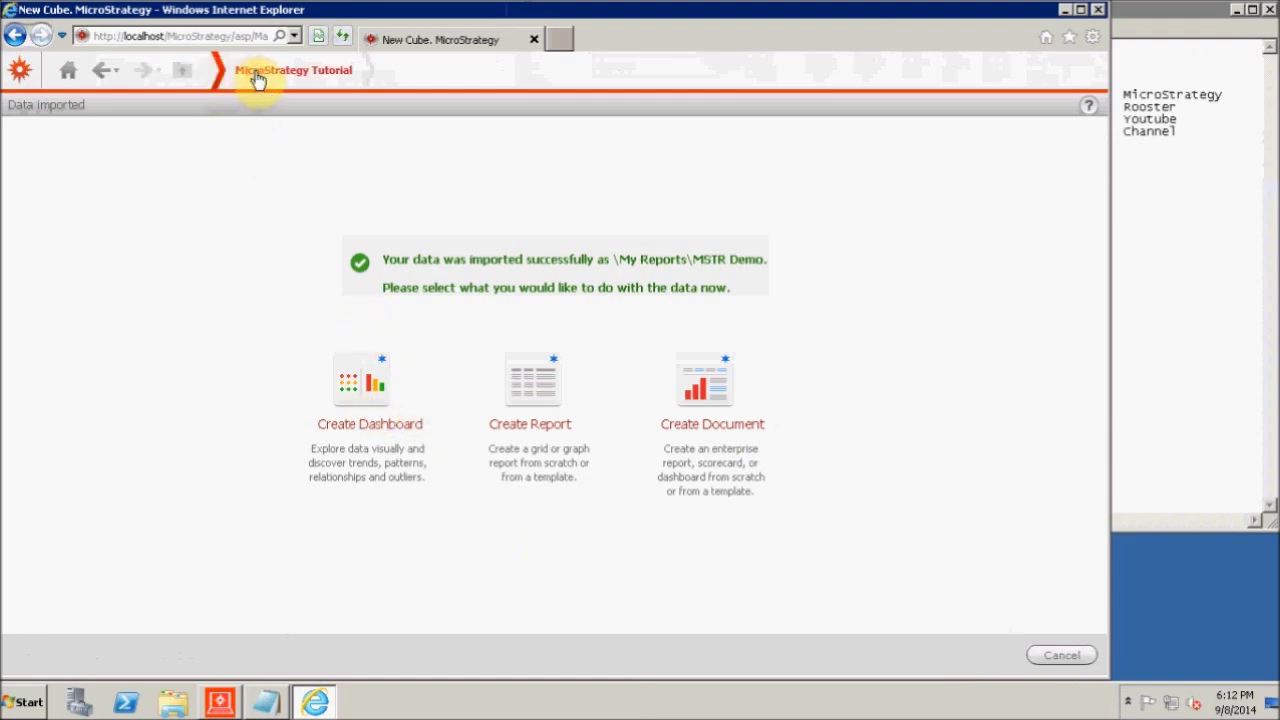
Return to the home page and create a dashboard from the Demo report in Shared Reports.
click(305, 77)
click(66, 68)
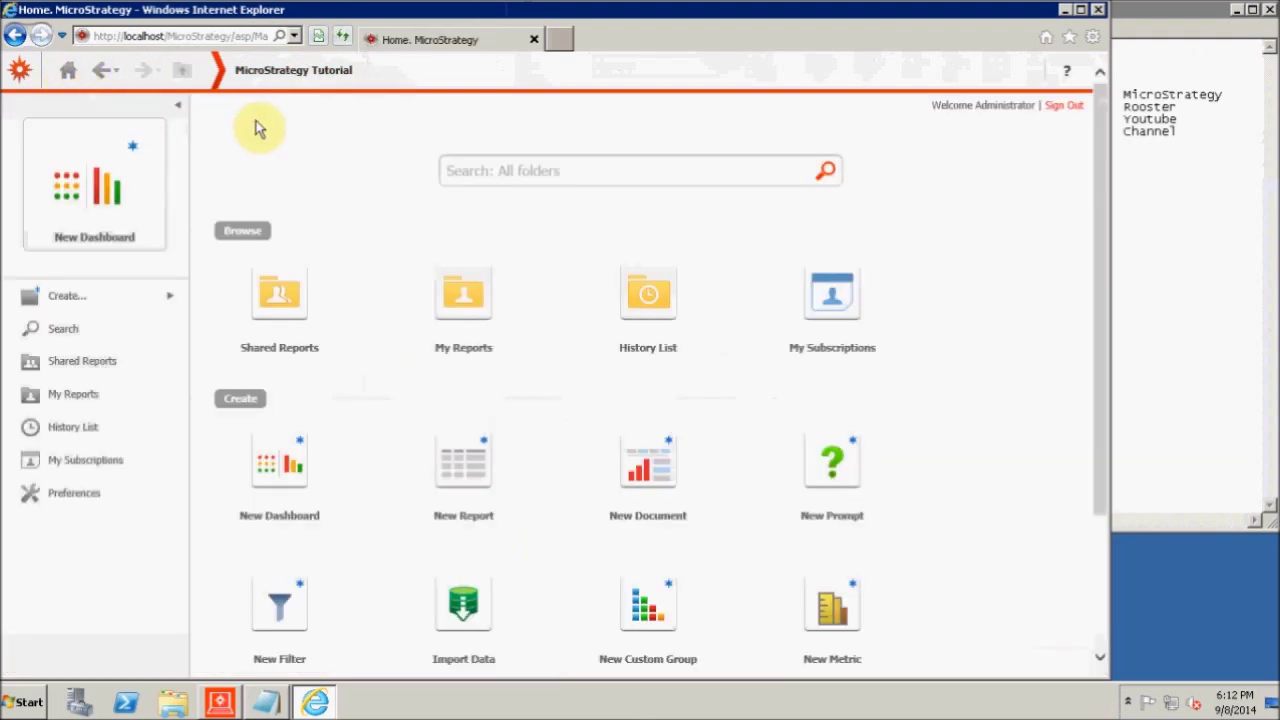
click(296, 302)
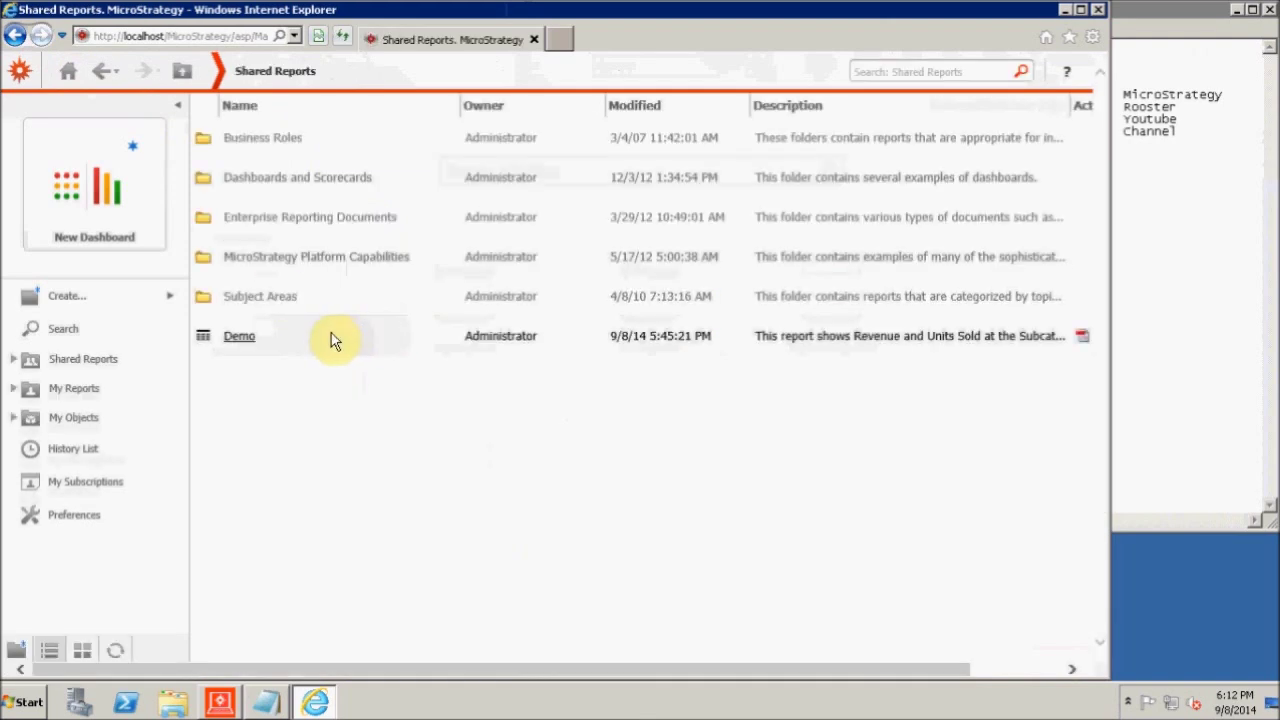
right_click(240, 345)
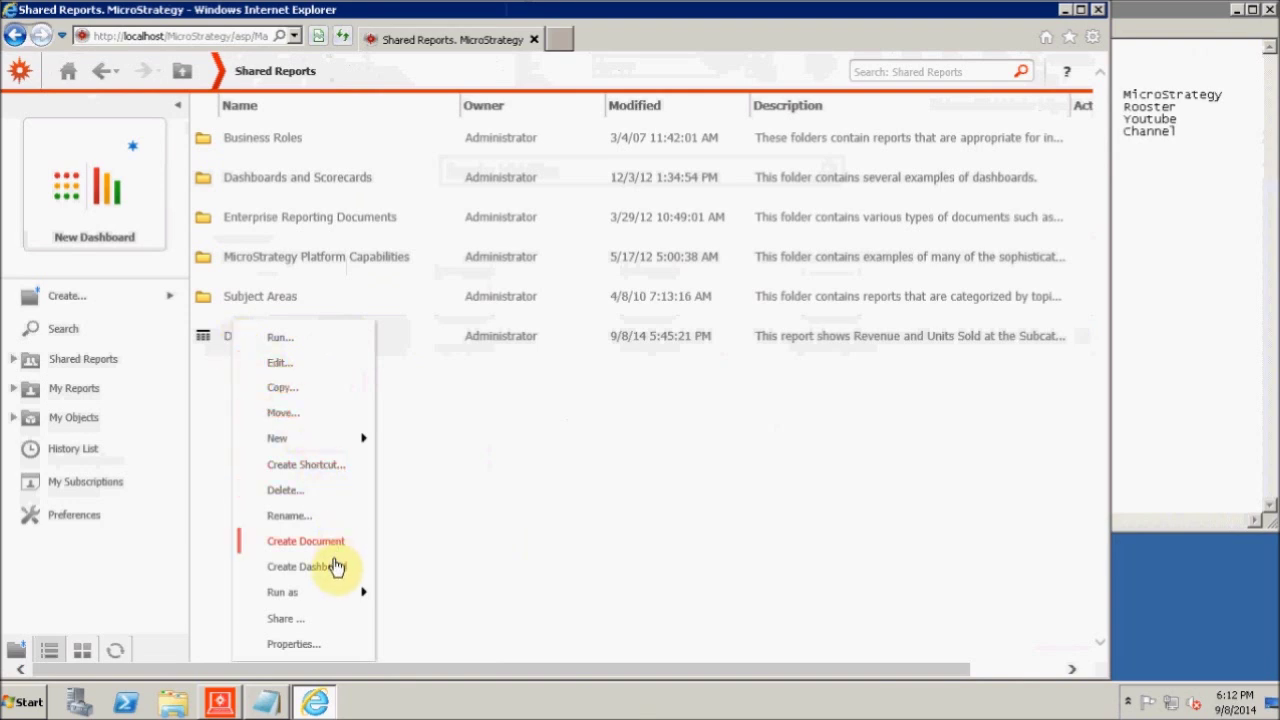
click(334, 568)
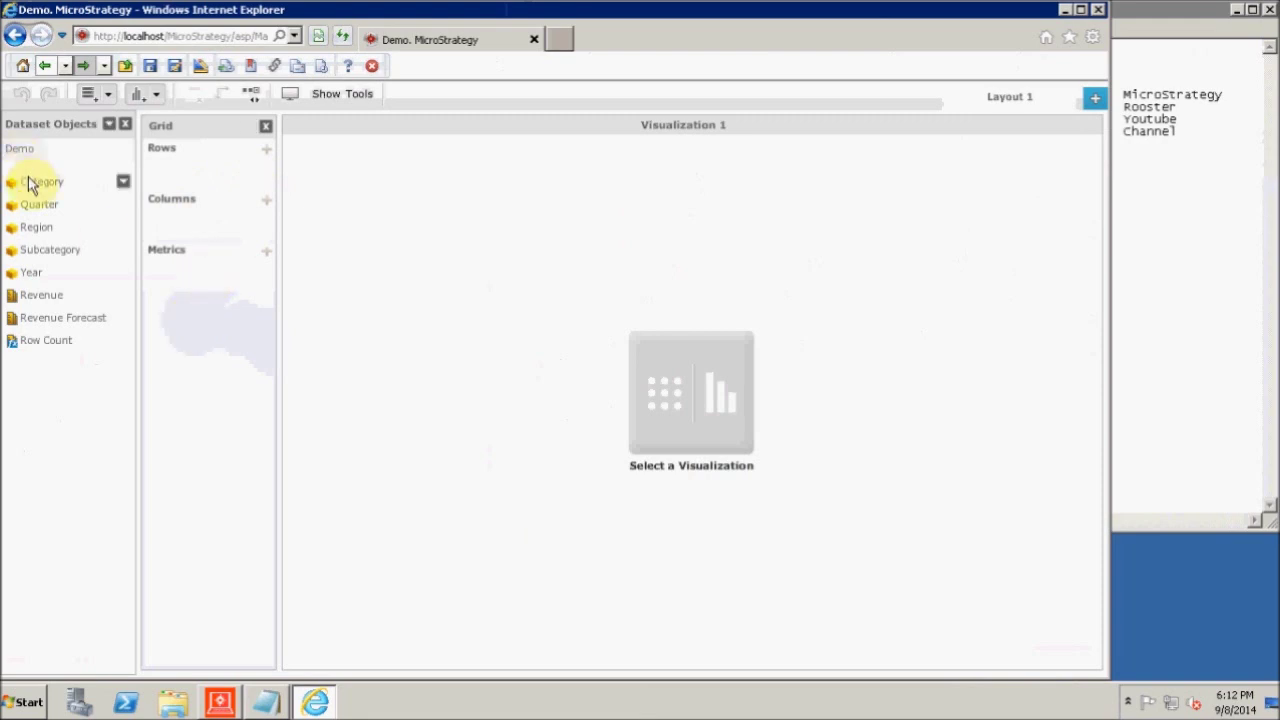
Build a grid with Region on the rows and Revenue as the metric.
drag(35, 228, 222, 184)
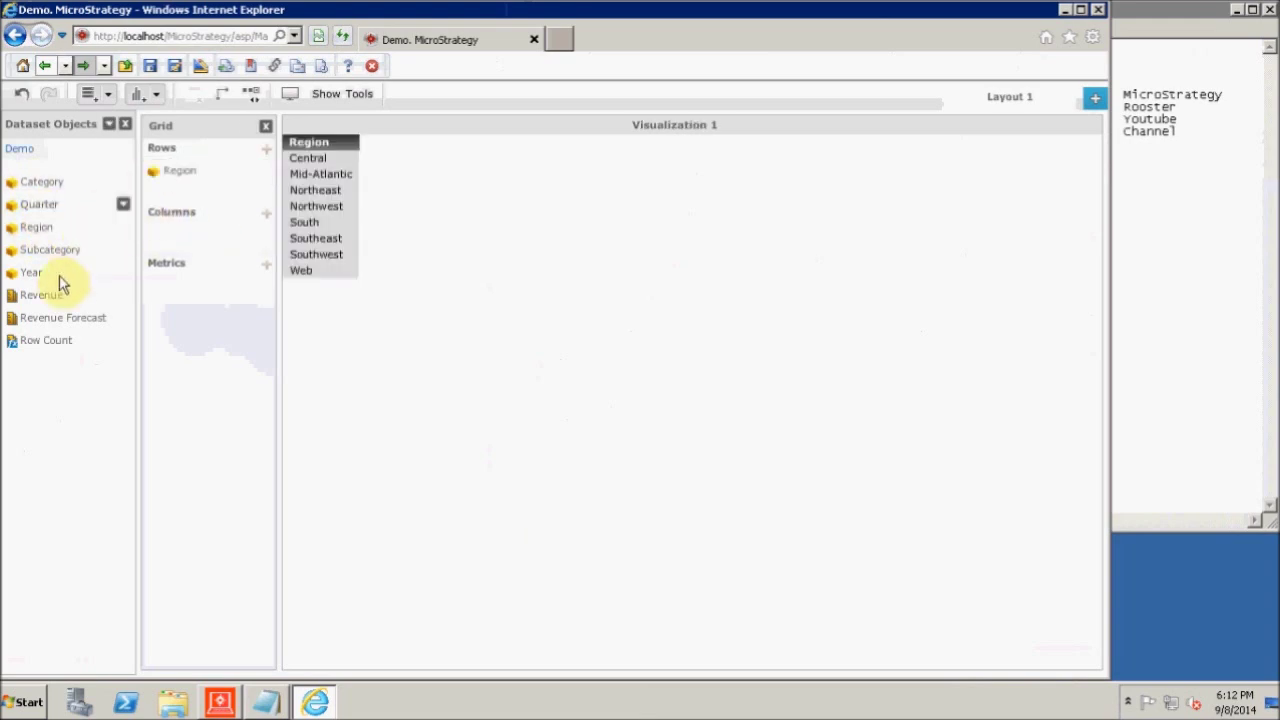
drag(40, 296, 171, 222)
drag(40, 302, 157, 251)
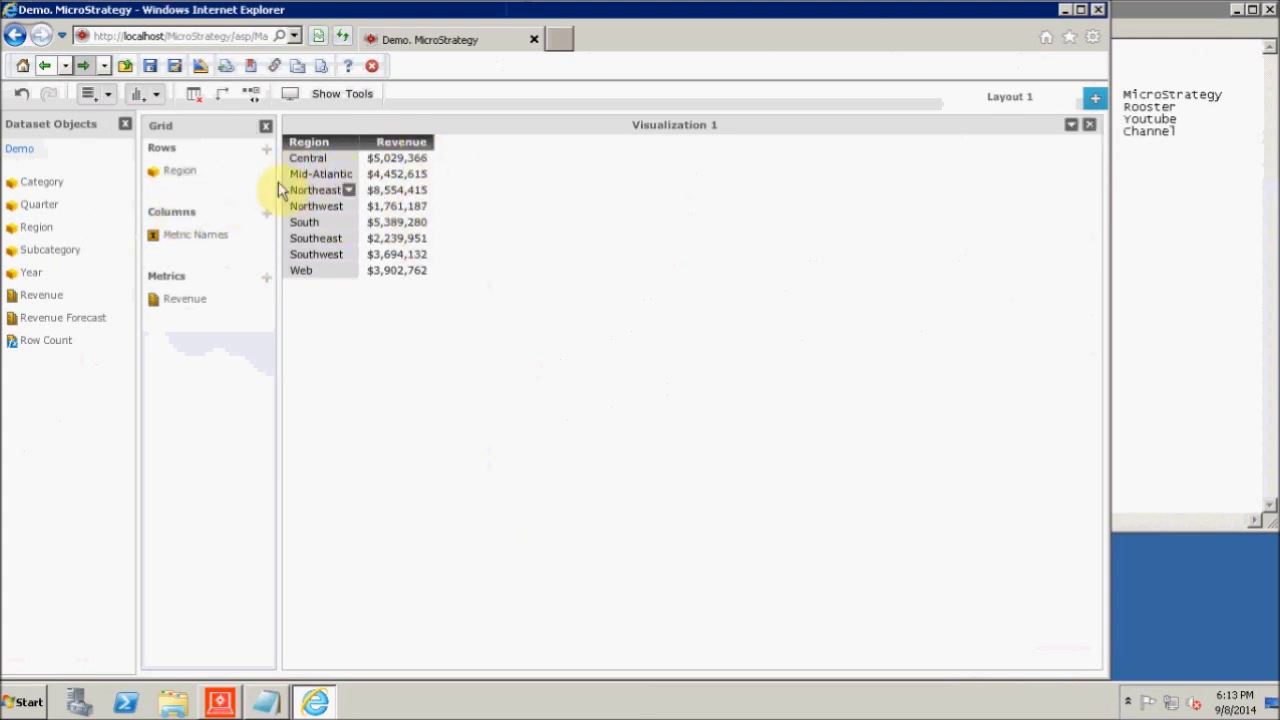
Add the Category and Quarter attributes to the grid's rows and look over the expanded grid.
mouse_move(238, 174)
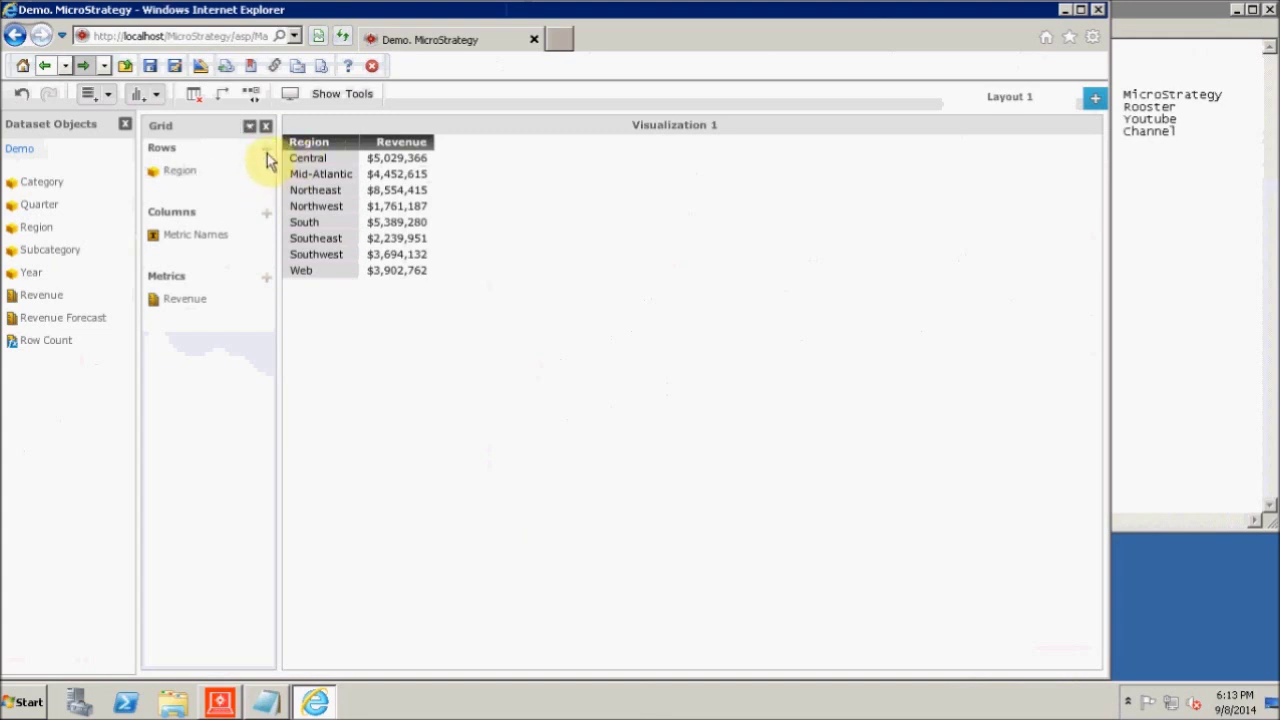
click(268, 151)
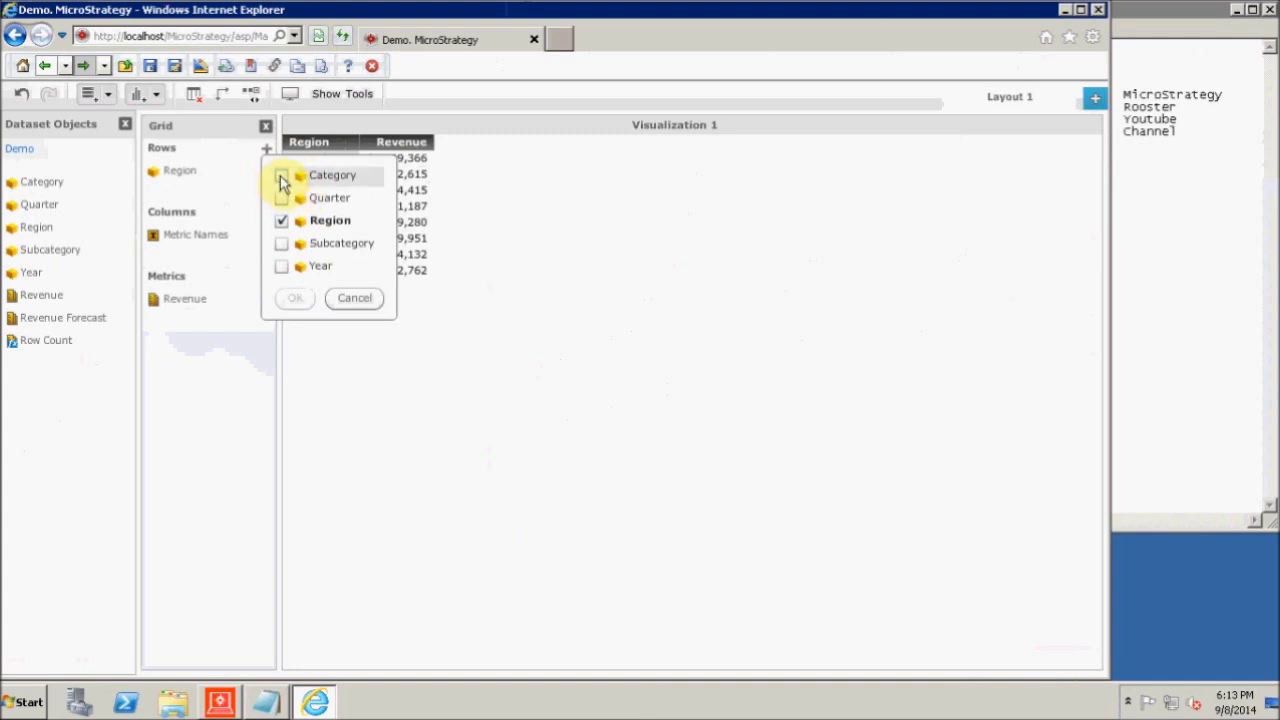
click(282, 178)
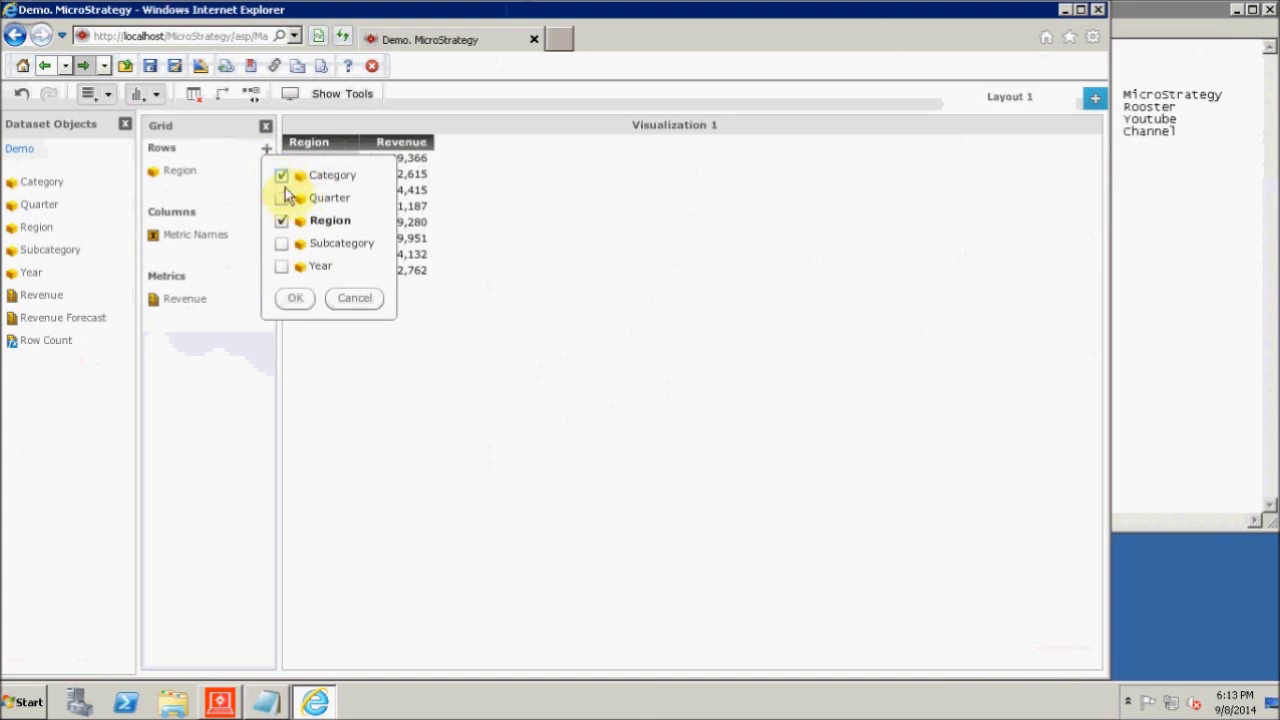
click(282, 201)
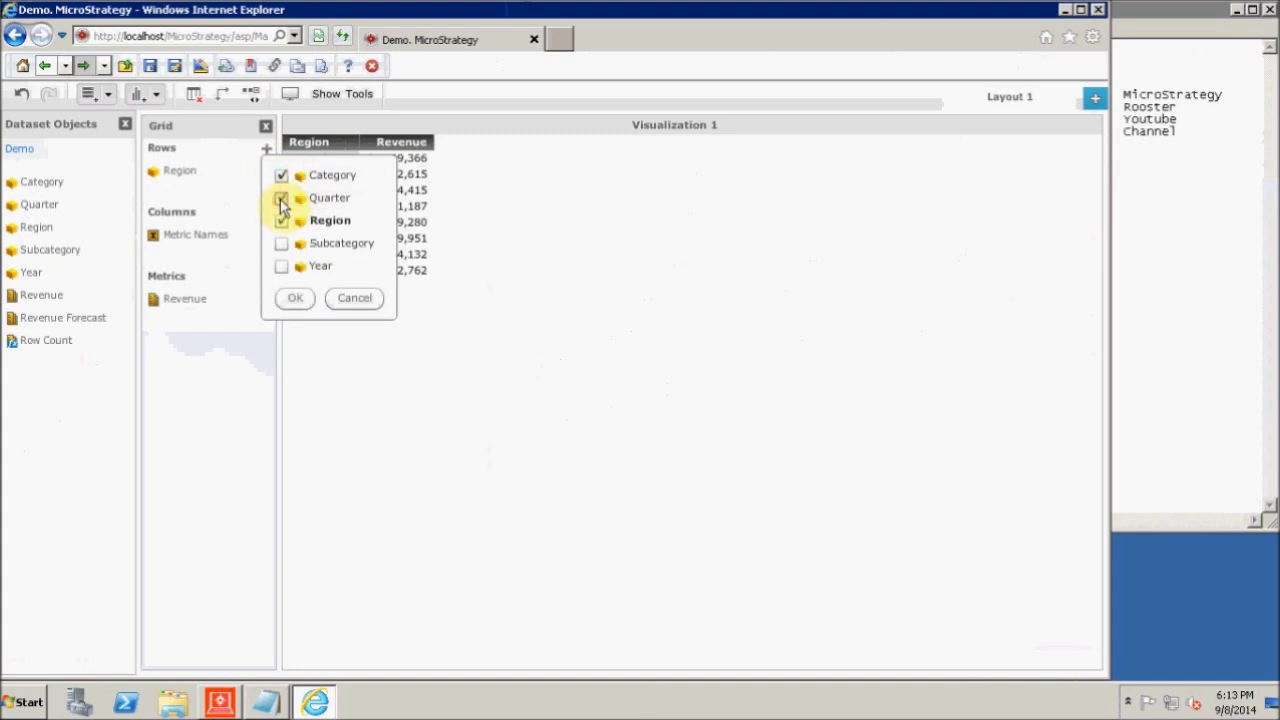
click(295, 298)
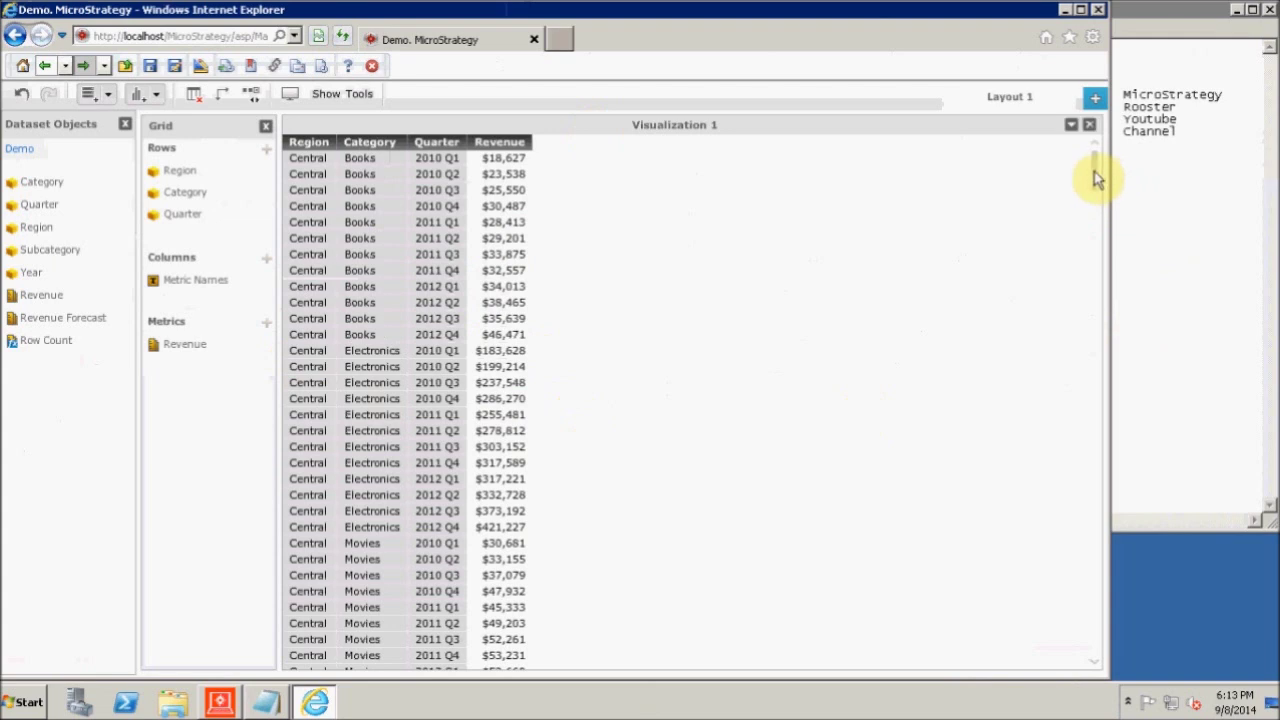
mouse_move(1089, 171)
mouse_down()
mouse_move(1089, 257)
mouse_move(1091, 157)
mouse_up()
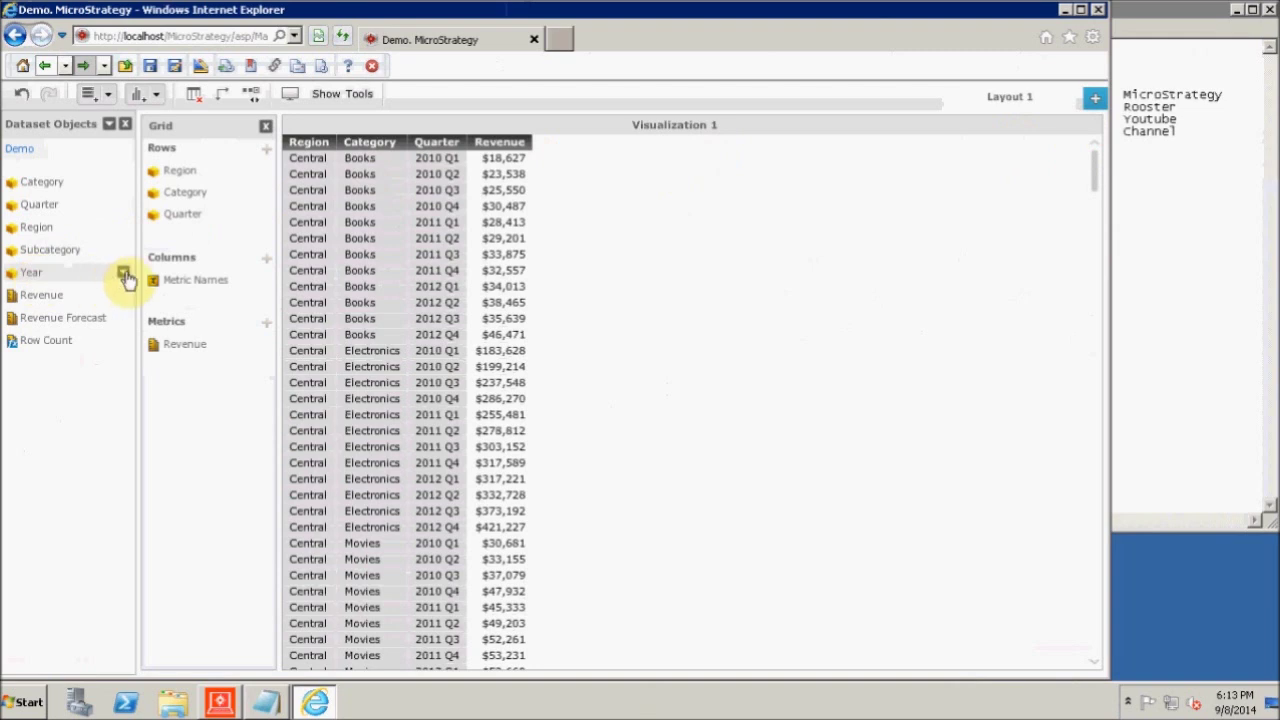
Page the grid by Year and add the Revenue Forecast metric to it.
click(123, 274)
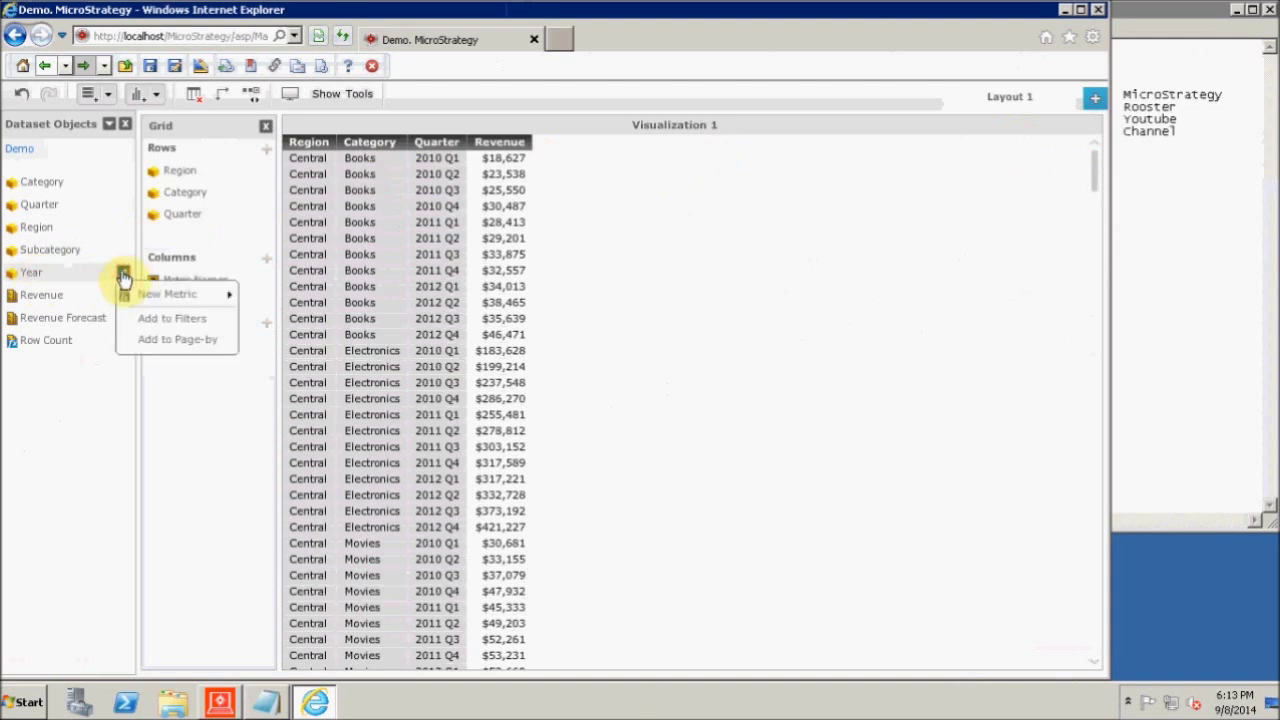
click(193, 342)
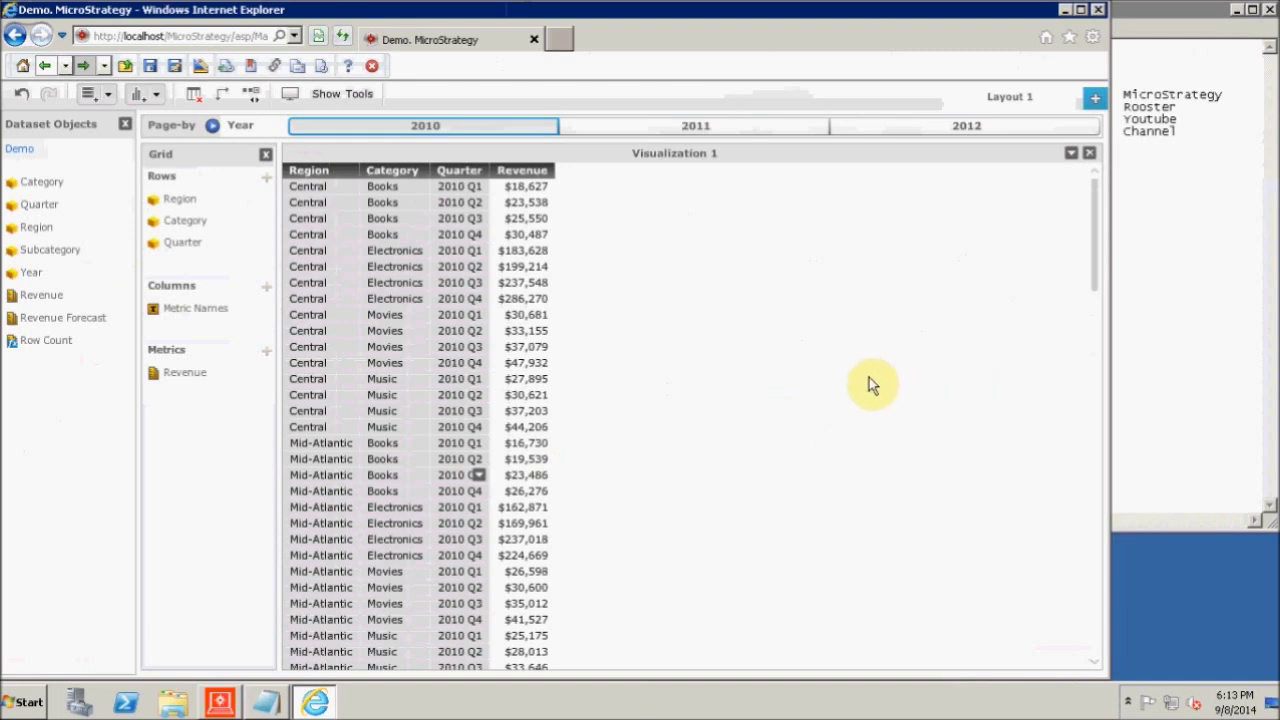
double_click(52, 320)
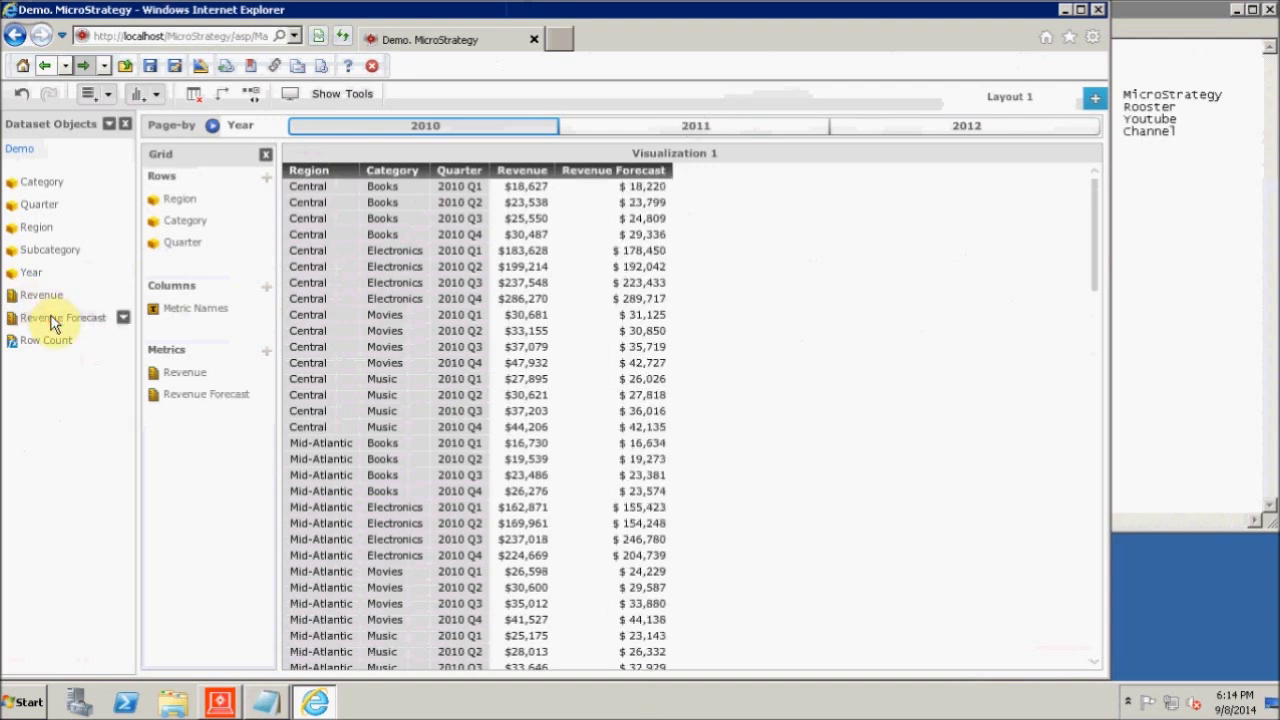
Examine the Revenue metric's options for new metrics, calculations, percent to total, rank metrics and filters.
drag(44, 295, 121, 301)
click(123, 298)
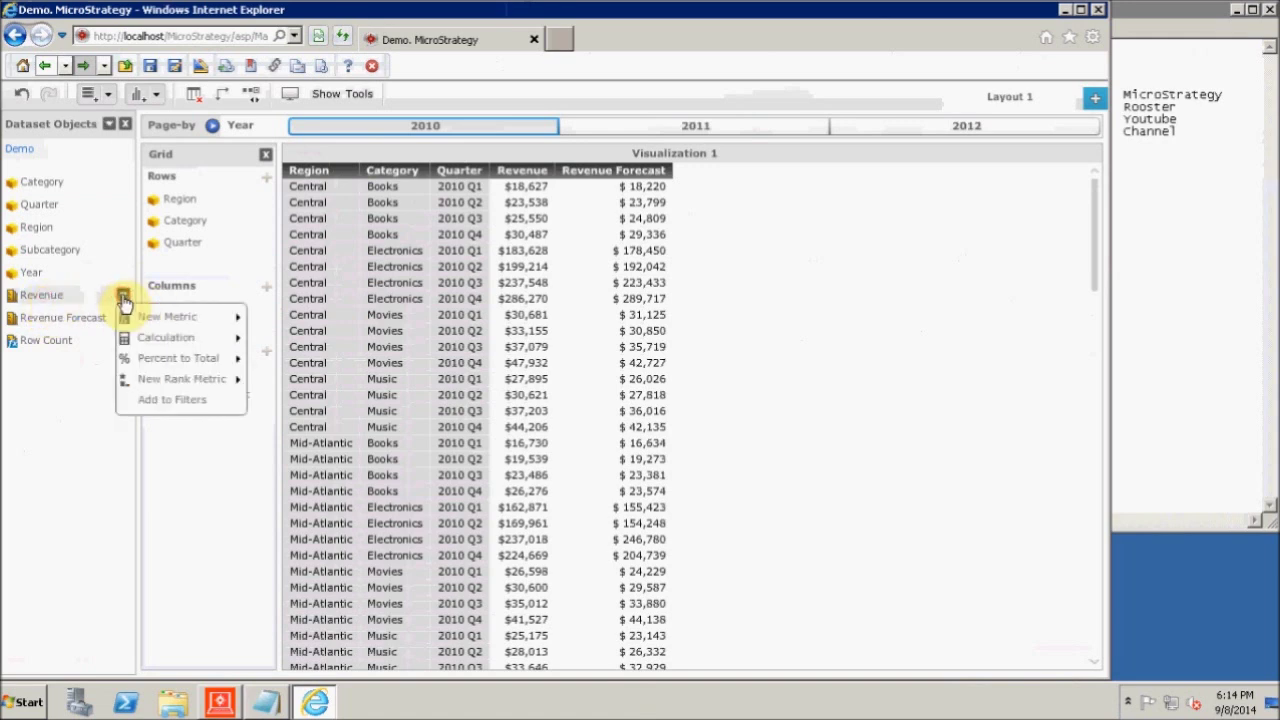
mouse_move(162, 320)
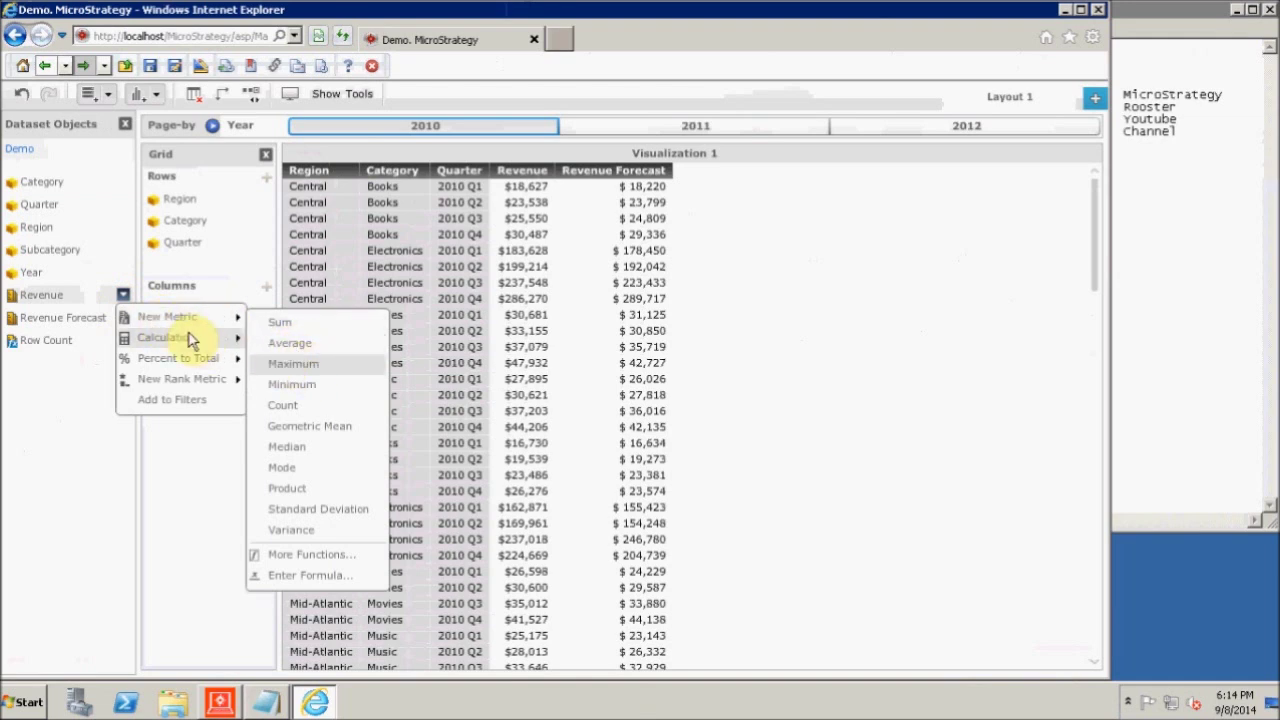
mouse_move(190, 338)
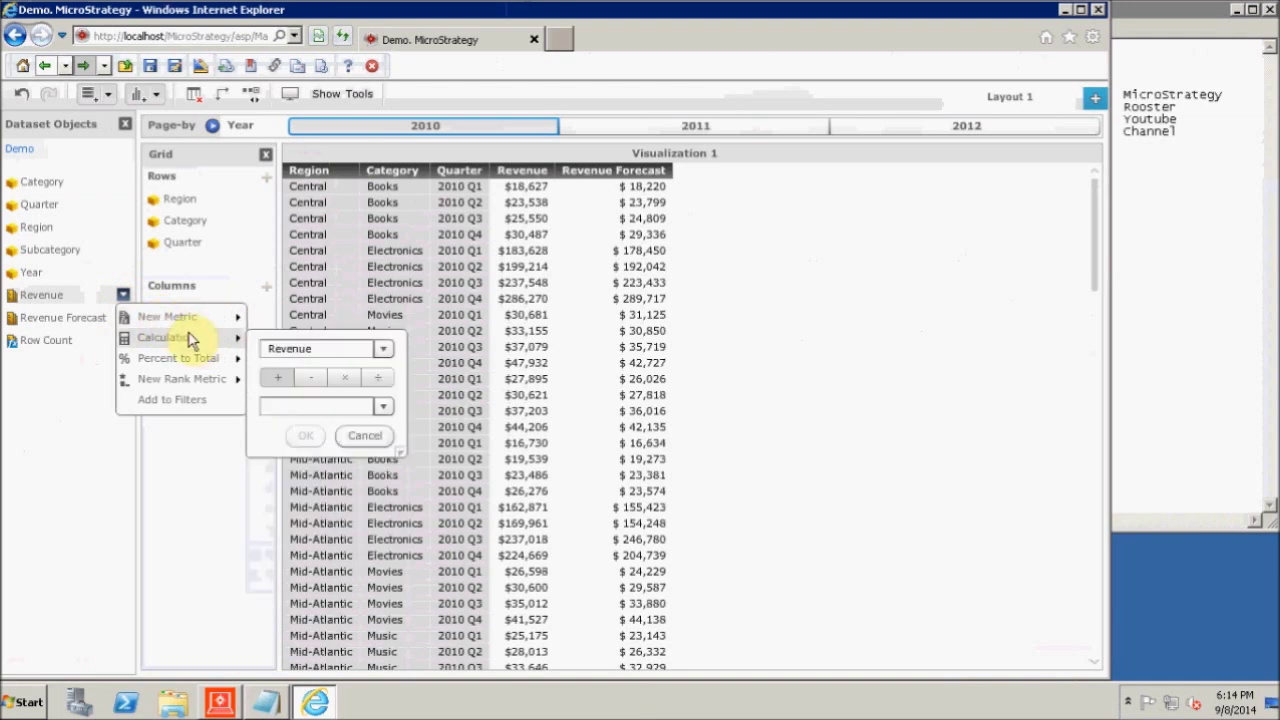
click(381, 348)
click(381, 347)
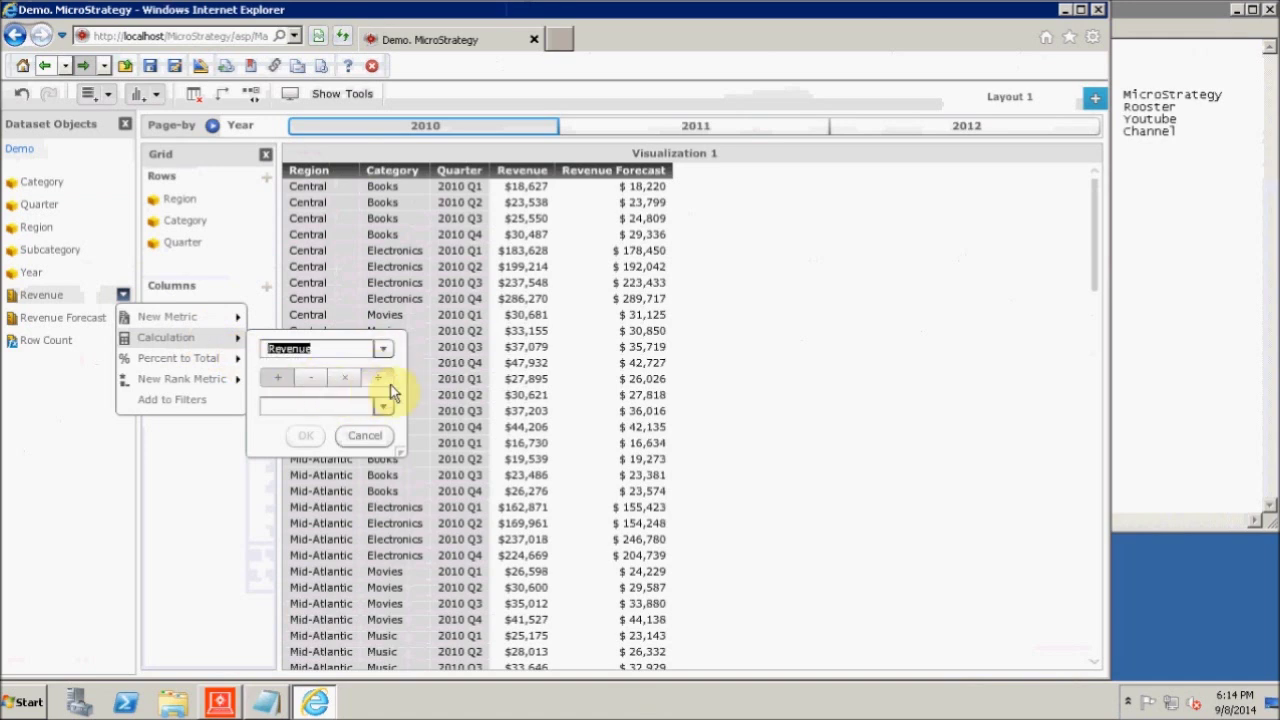
mouse_move(183, 360)
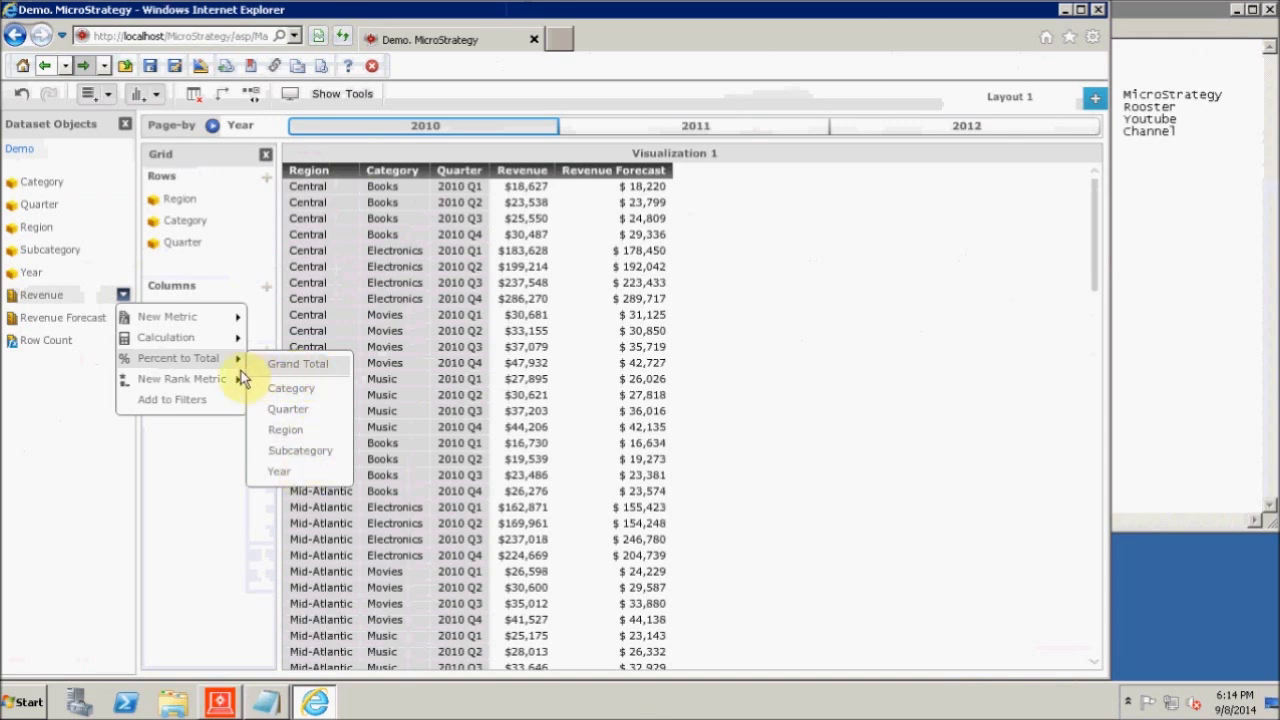
mouse_move(232, 384)
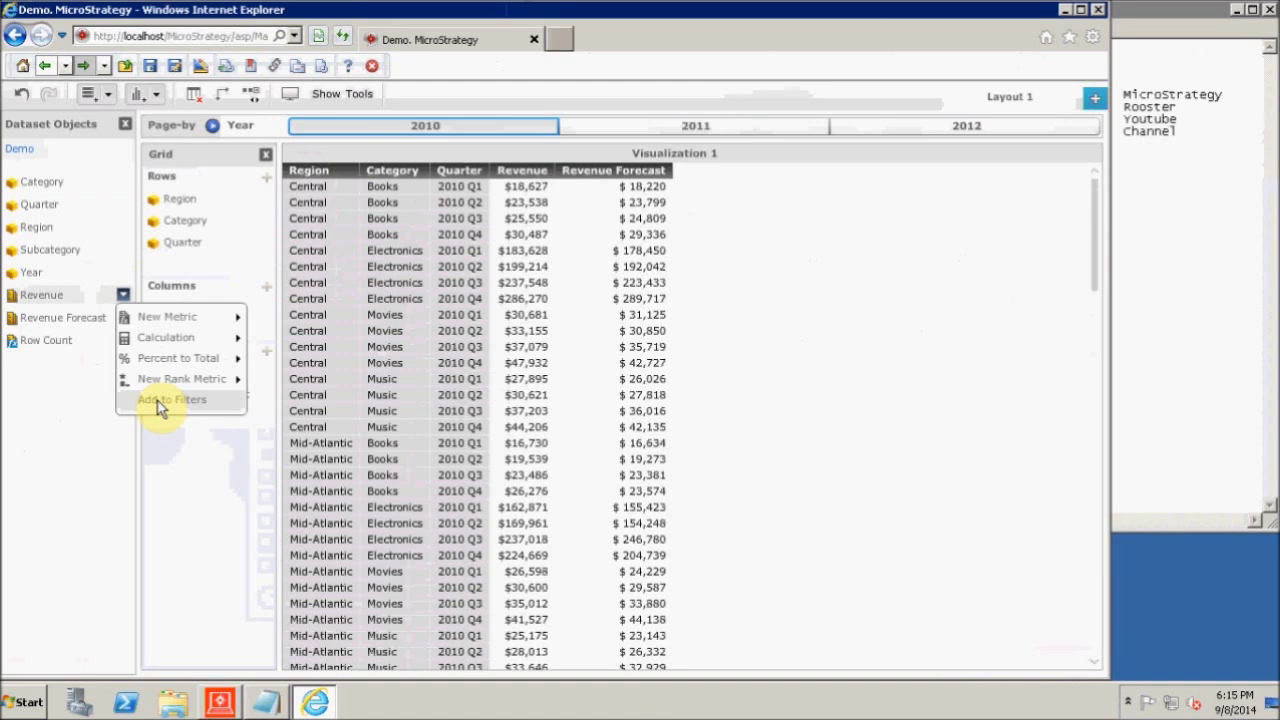
Create a Revenue-Revenue Forecast metric from the two revenue metrics and add it to the grid's metrics.
click(64, 294)
click(83, 320)
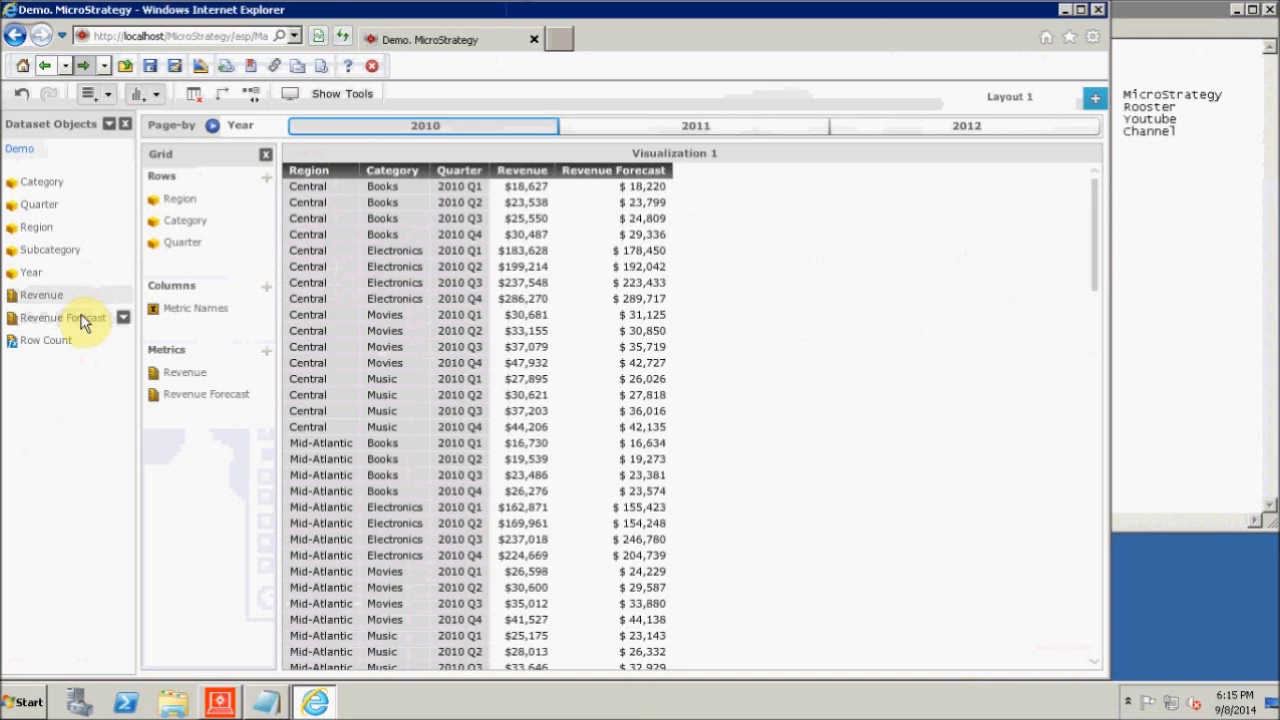
click(123, 319)
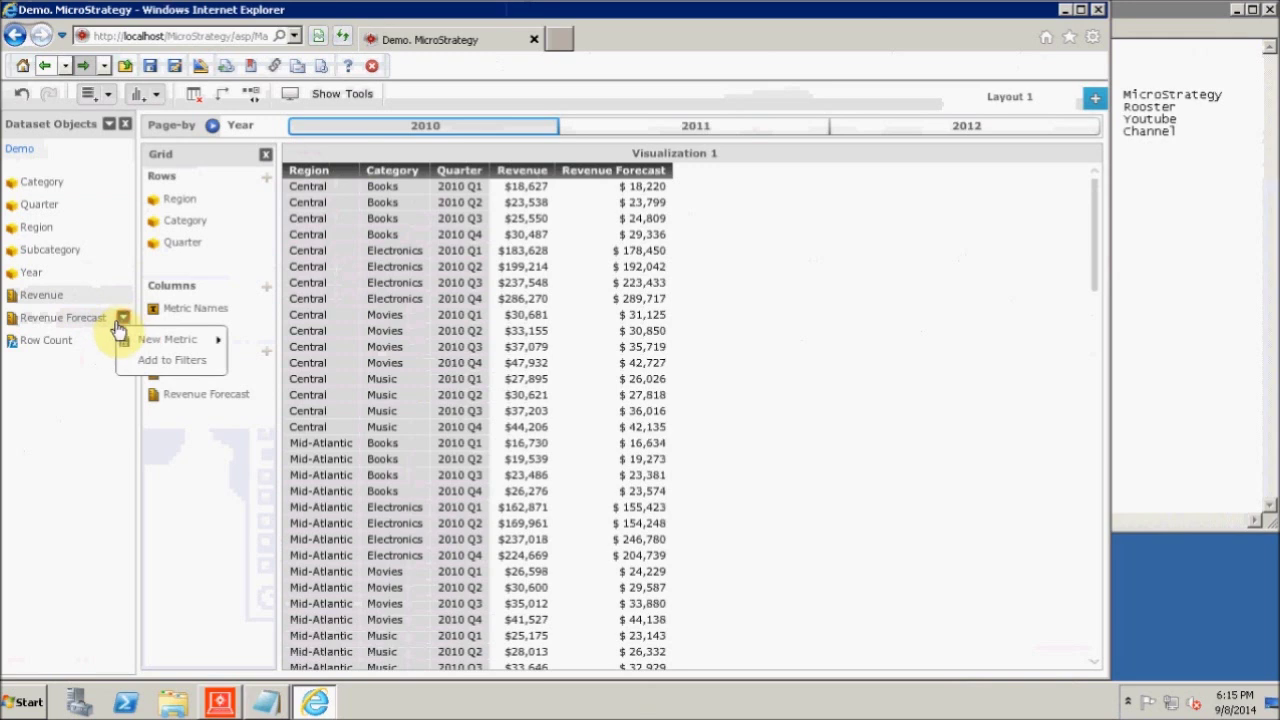
mouse_move(164, 349)
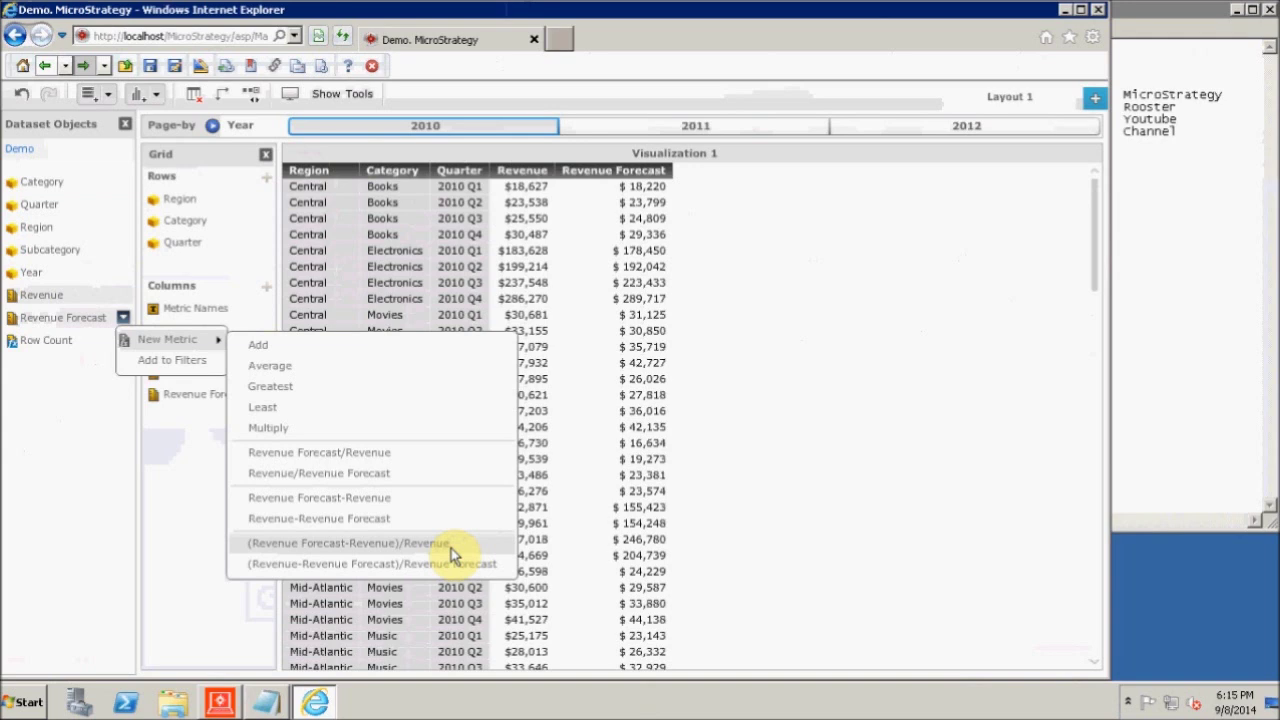
click(268, 520)
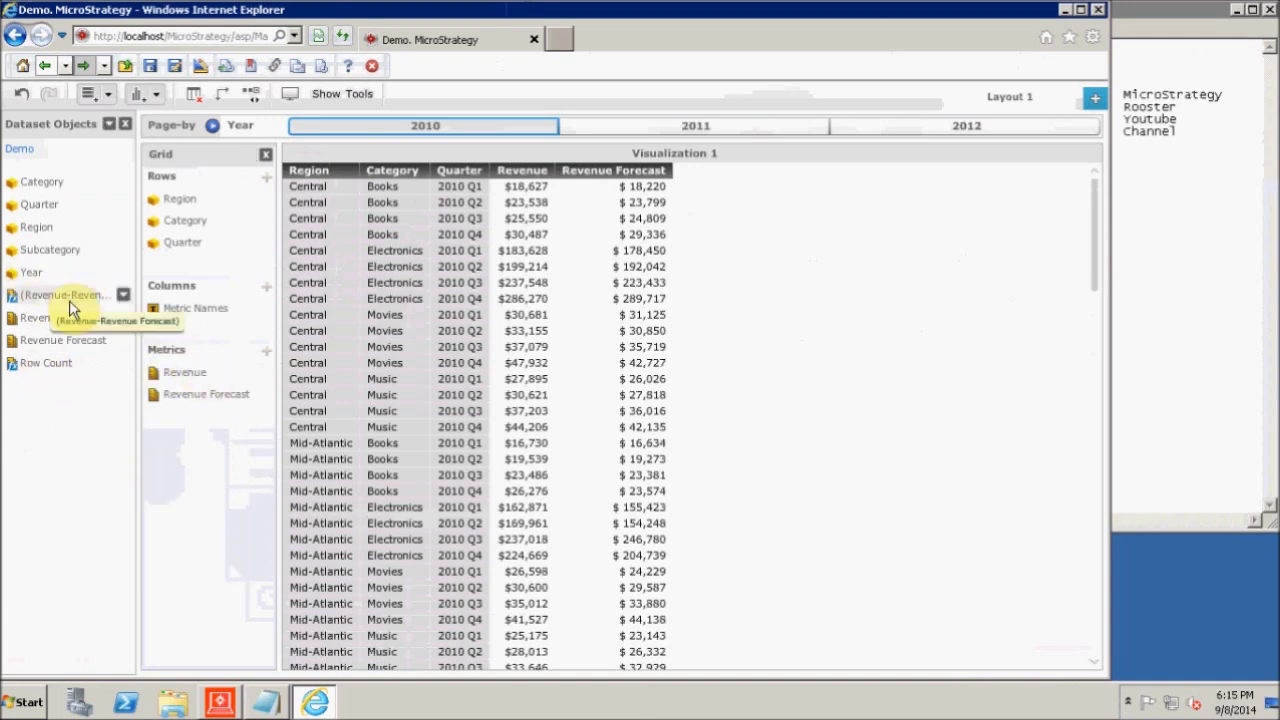
click(123, 295)
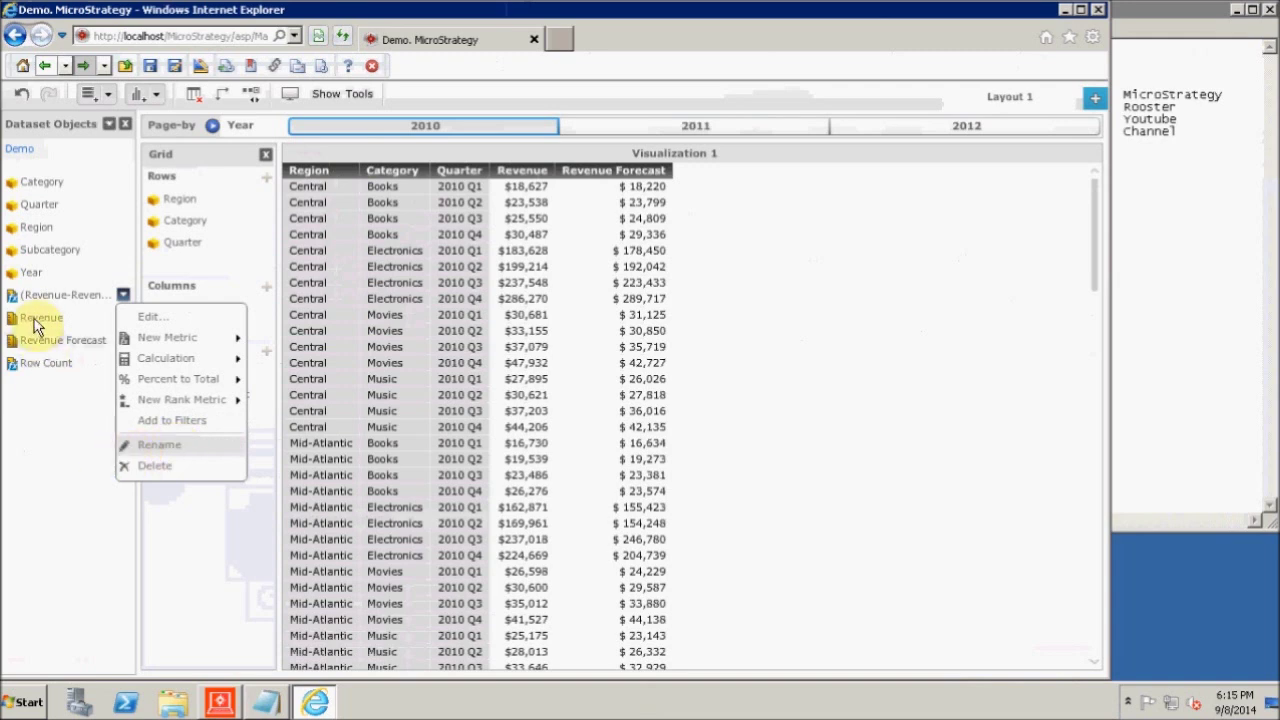
click(58, 298)
drag(58, 298, 203, 420)
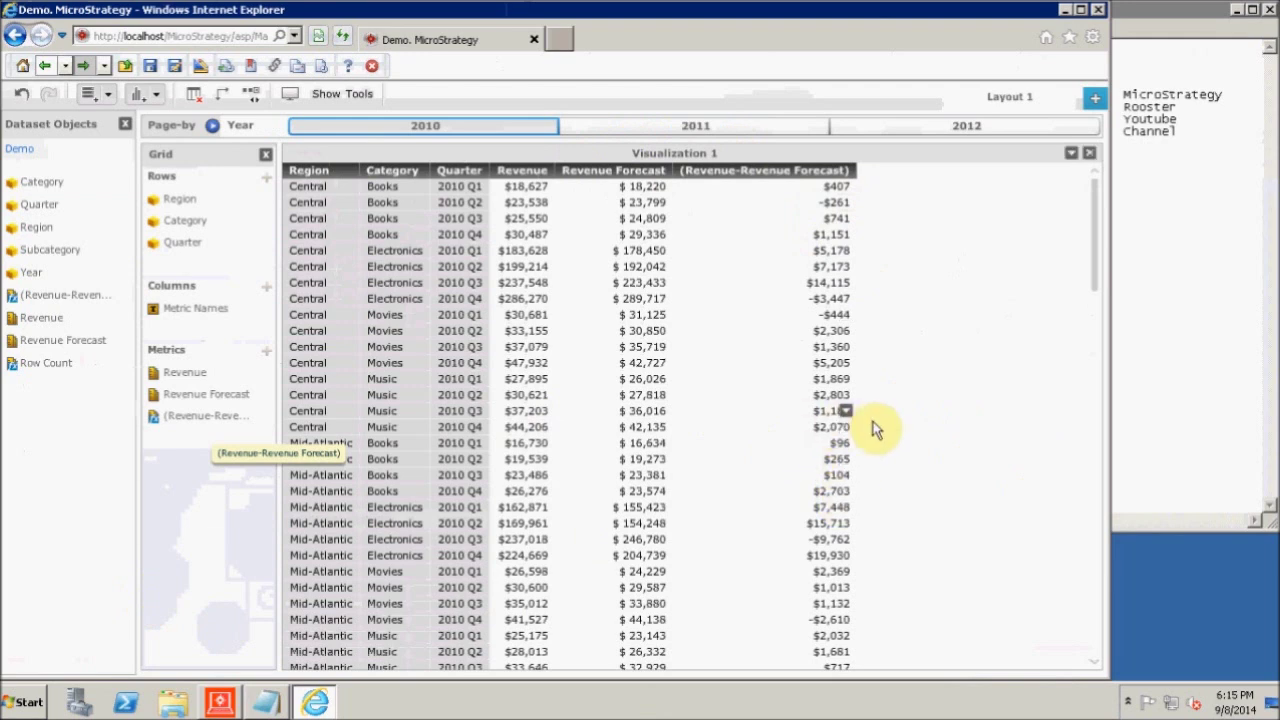
Examine the options for the revenue difference column's cells and header, and for Visualization 1, including copying and moving it.
click(845, 331)
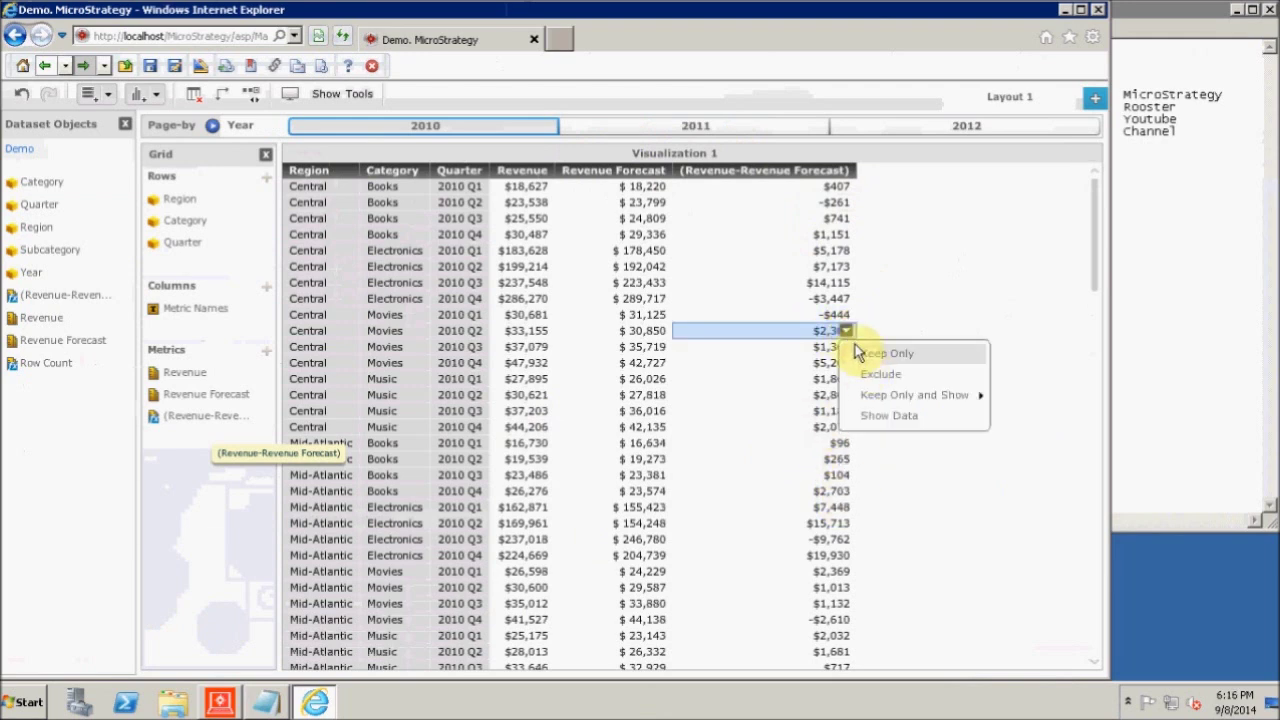
click(735, 186)
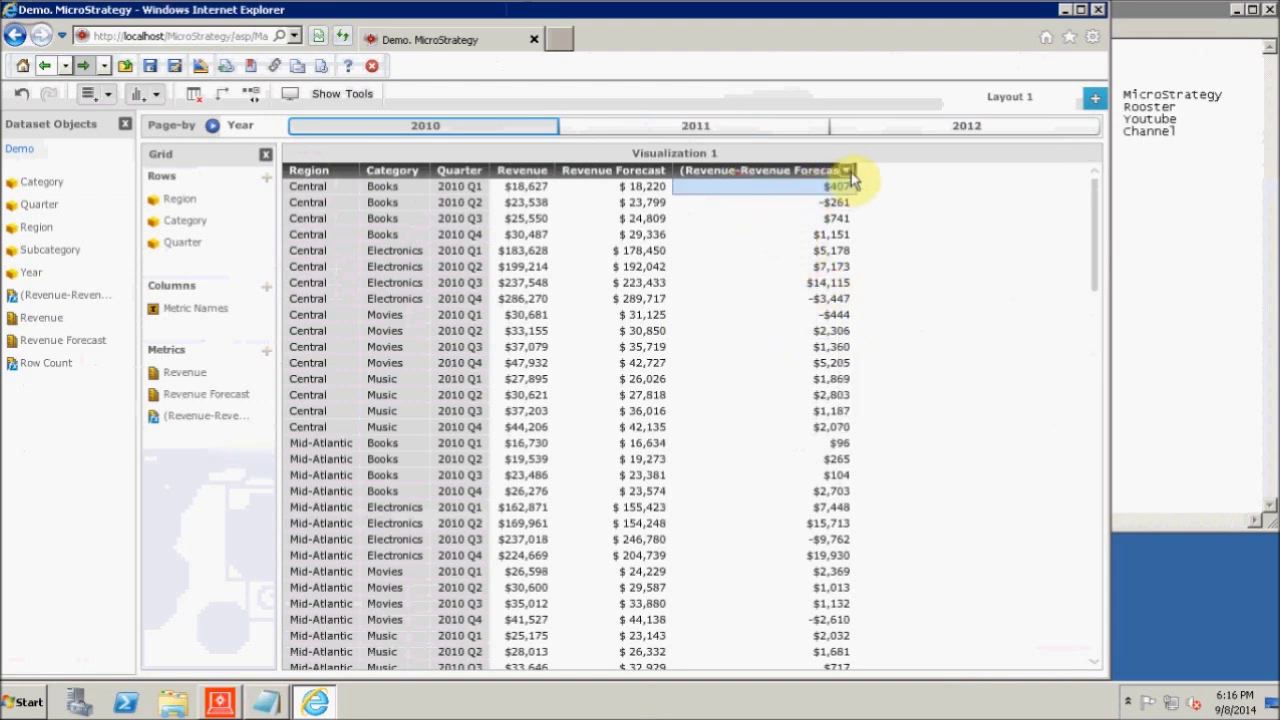
click(847, 171)
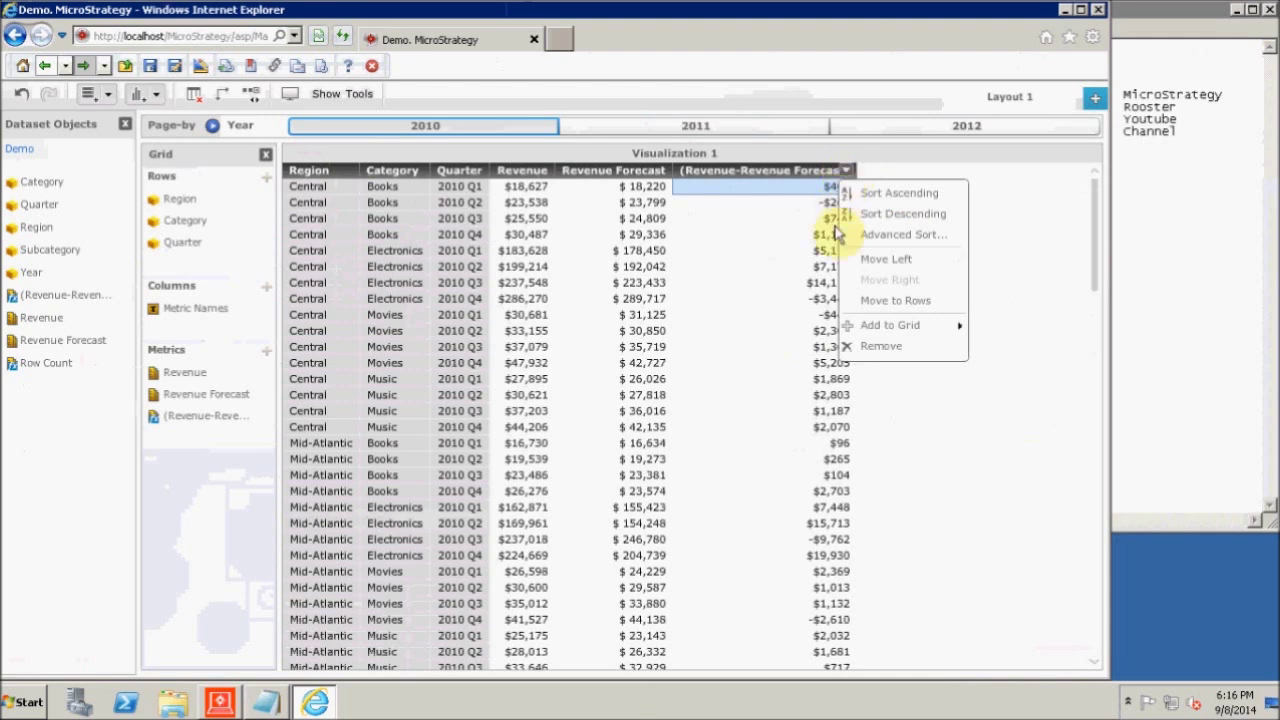
mouse_move(872, 336)
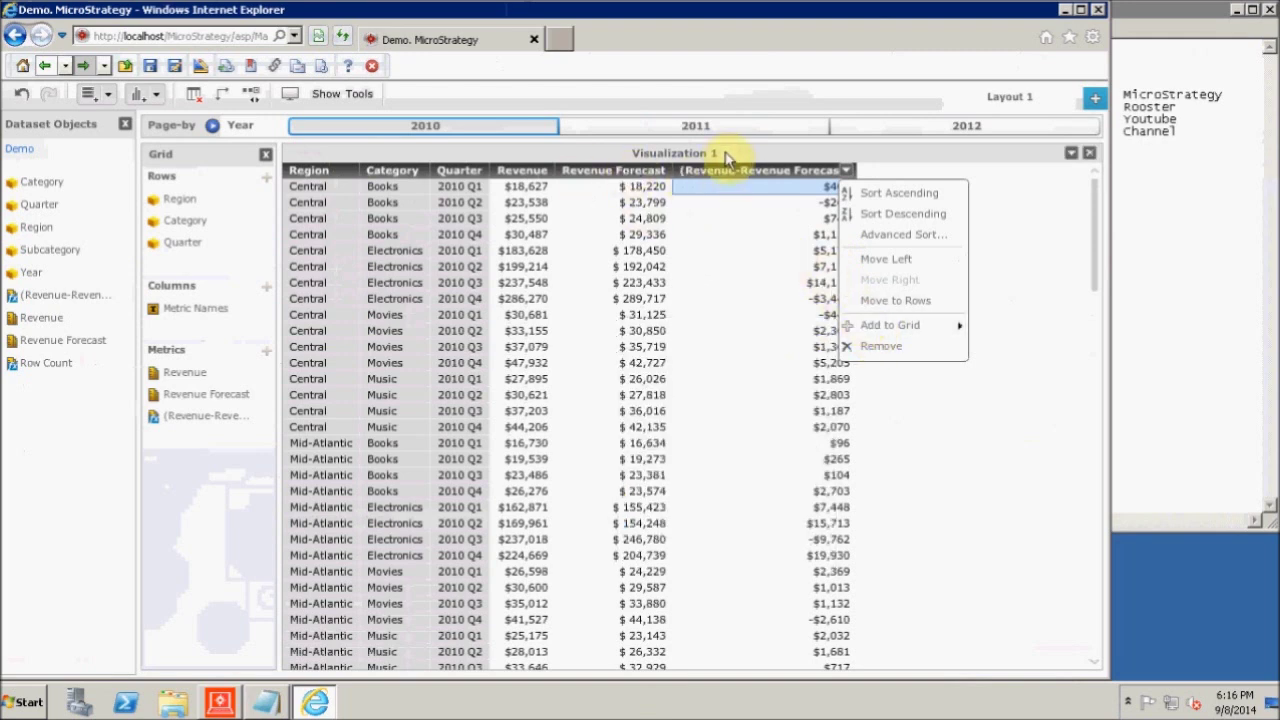
click(1071, 155)
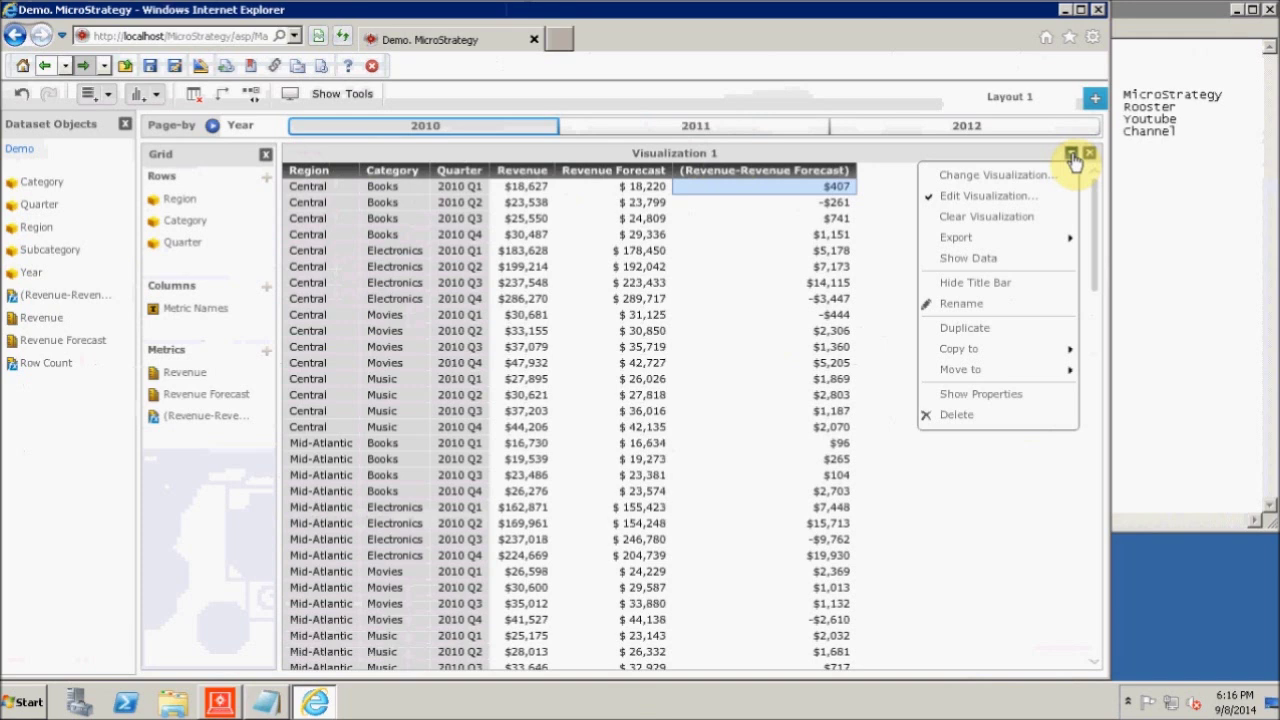
mouse_move(1045, 245)
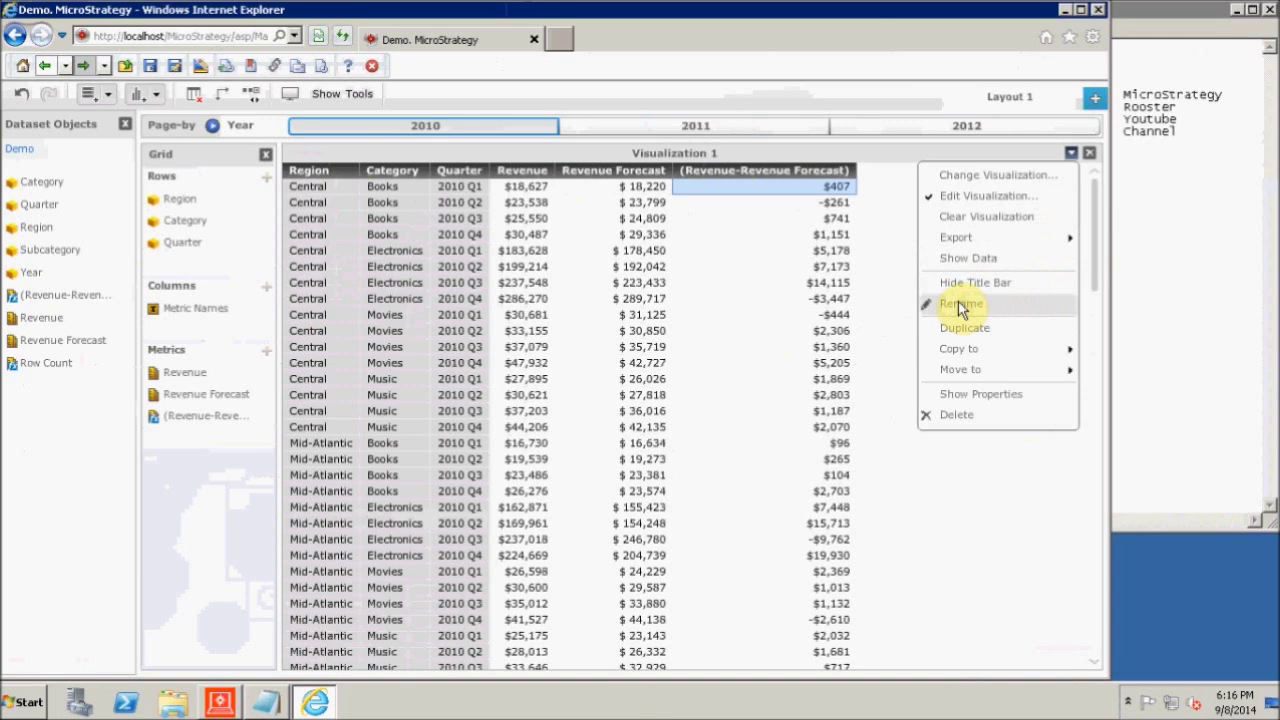
mouse_move(948, 352)
mouse_move(965, 372)
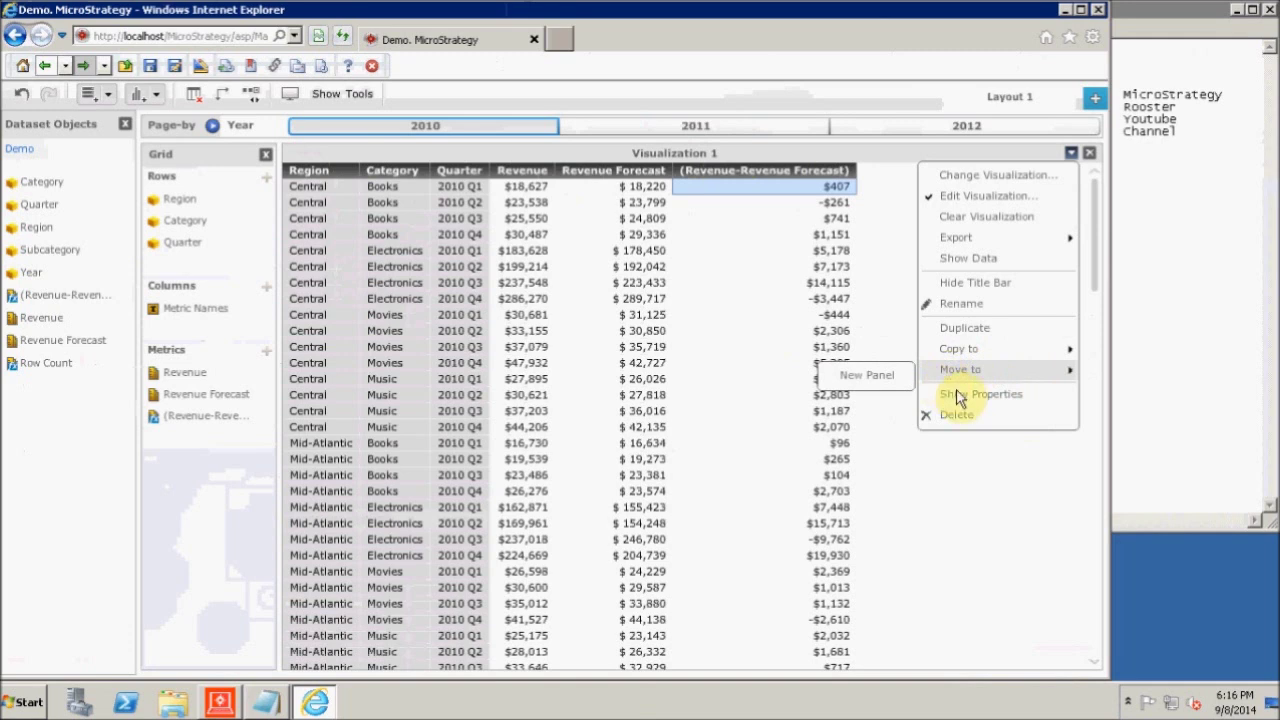
click(865, 345)
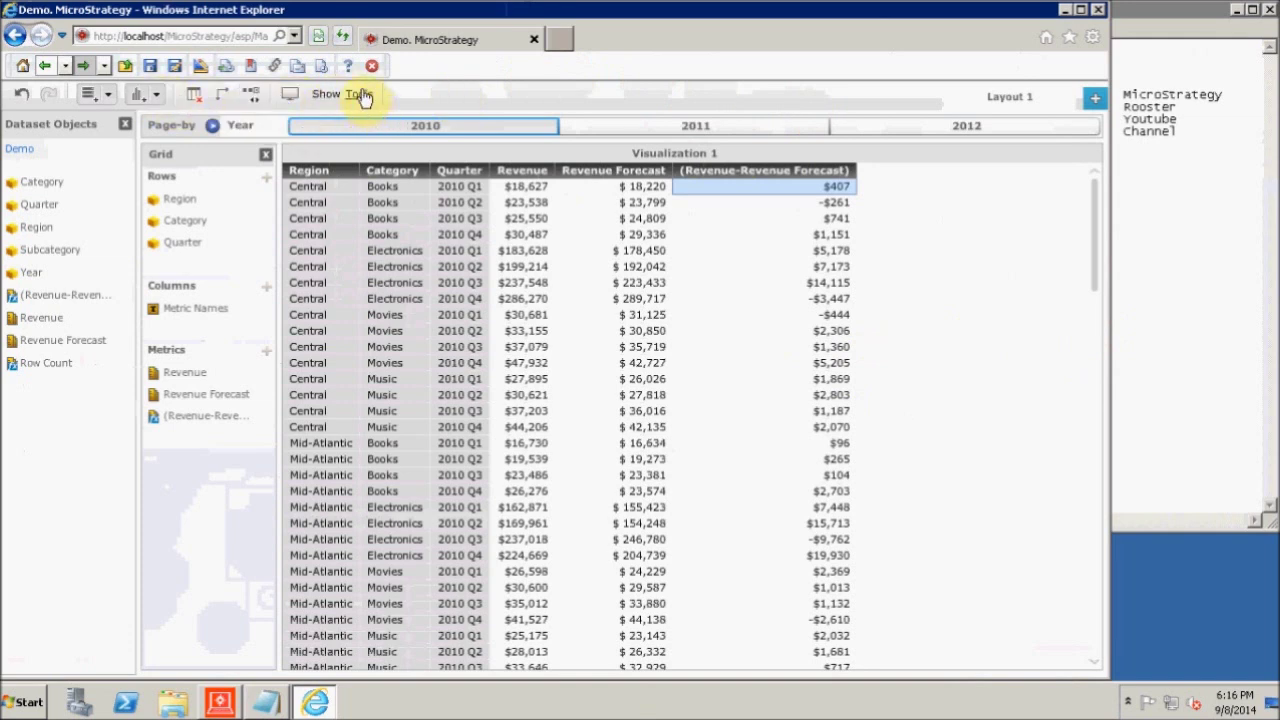
Try a network visualization beside the Visualization 1 grid and delete it.
click(159, 97)
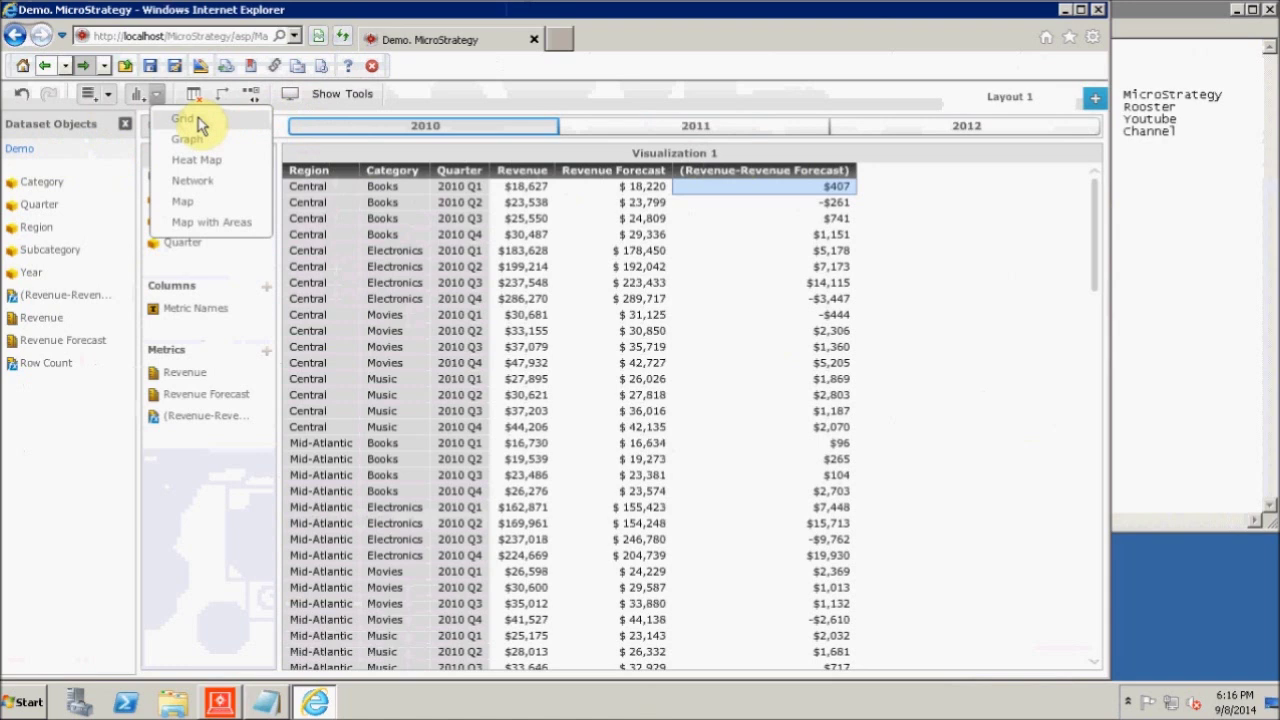
click(1072, 153)
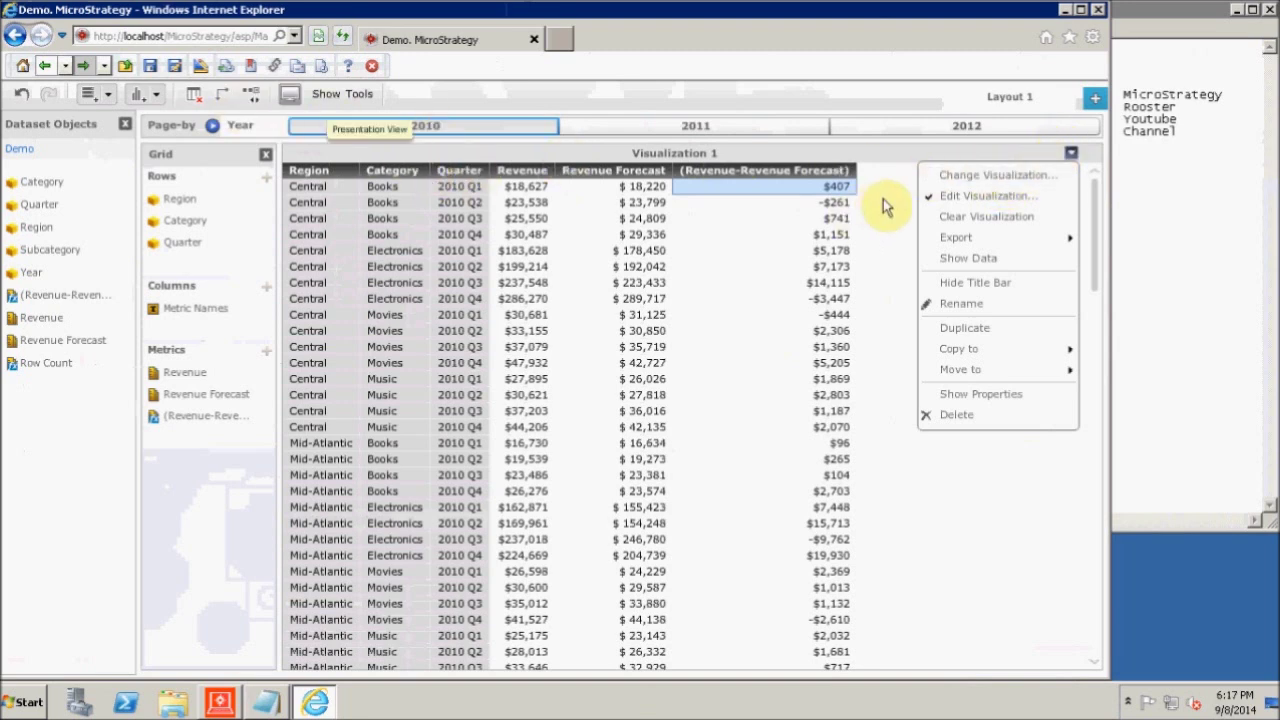
click(159, 97)
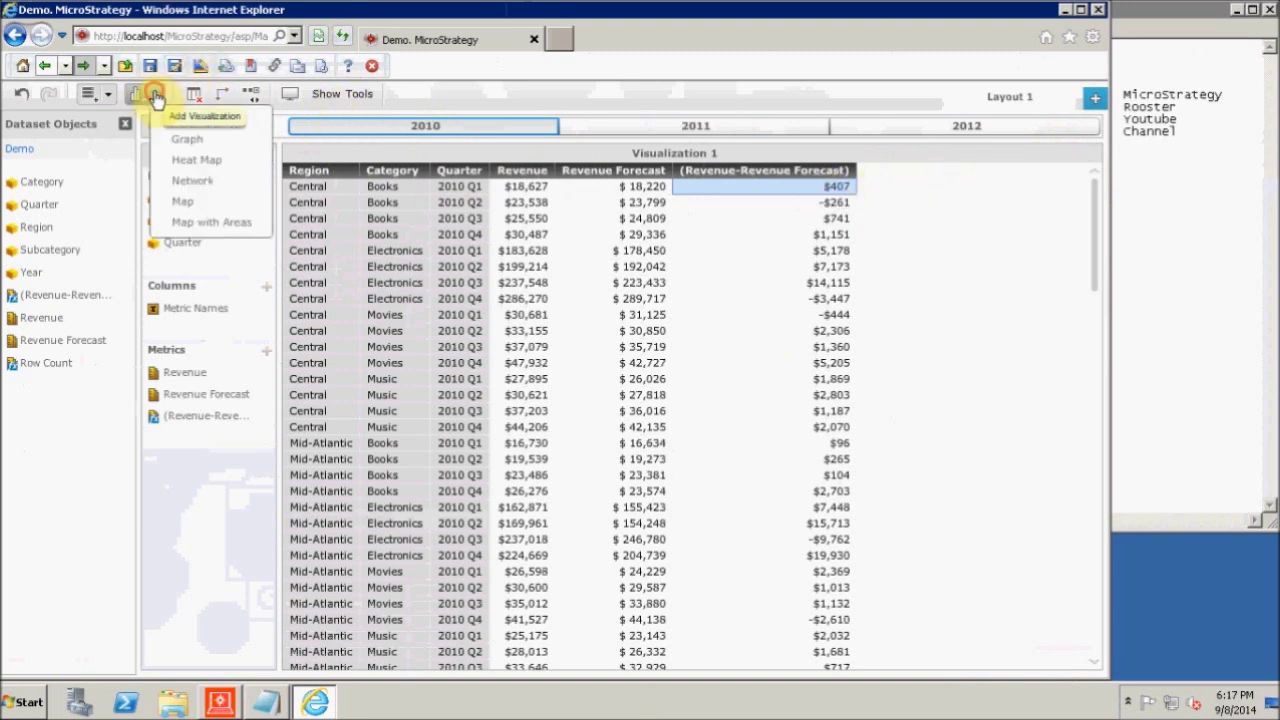
click(184, 143)
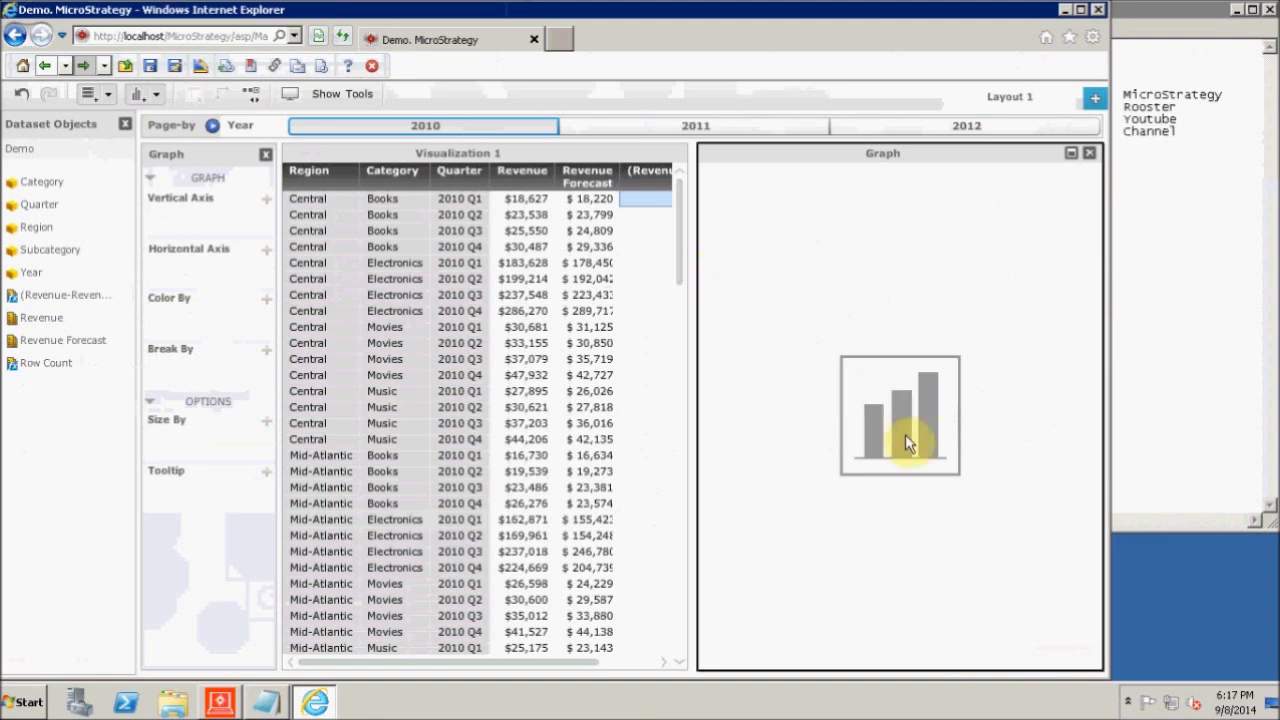
click(253, 100)
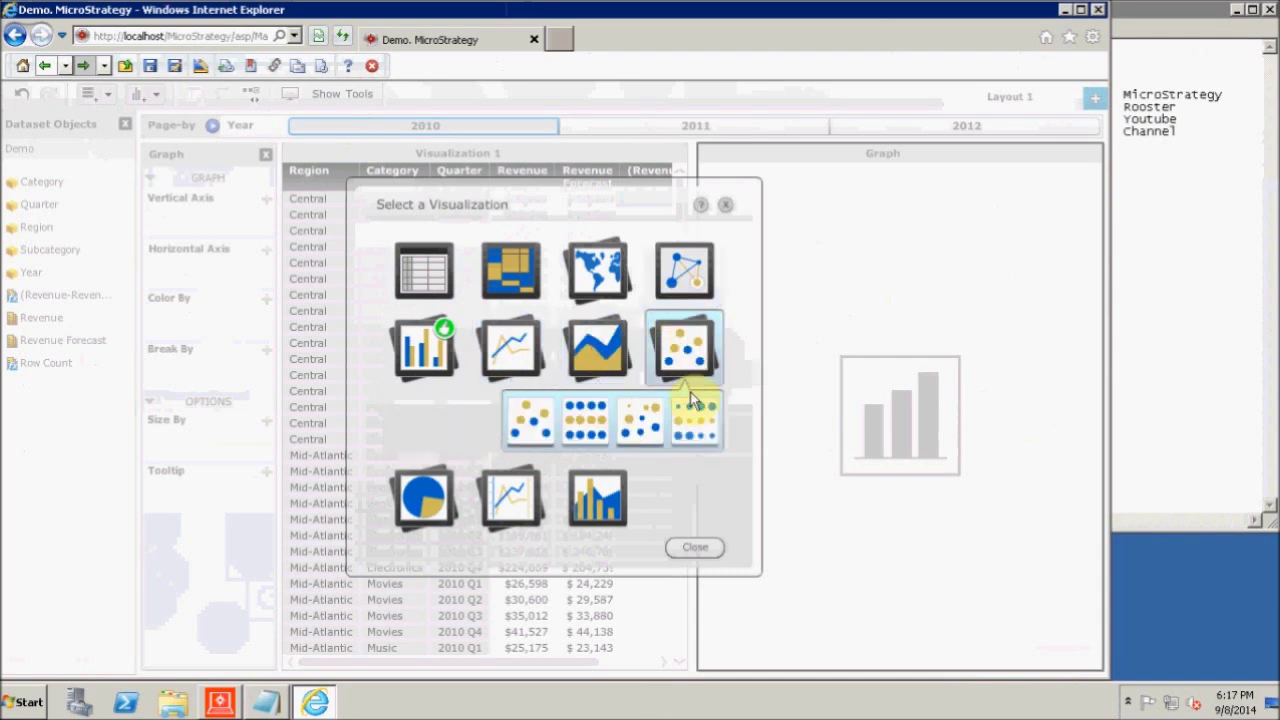
click(686, 265)
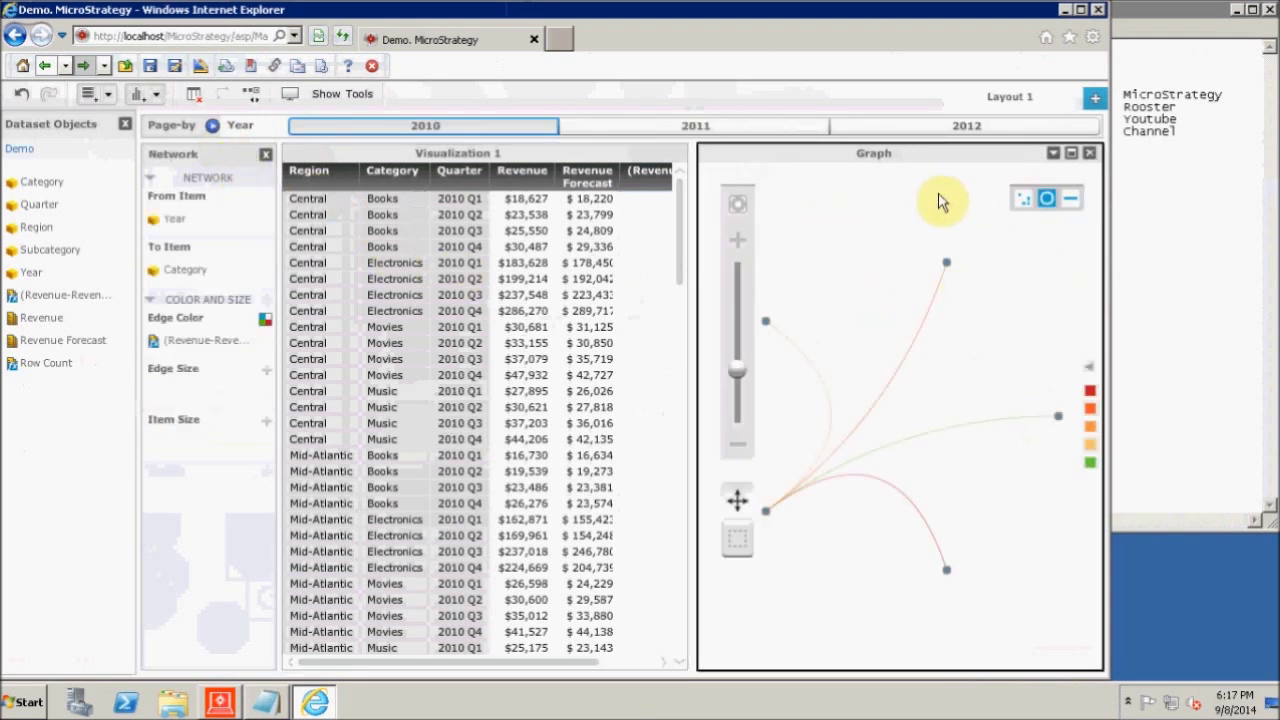
click(1093, 160)
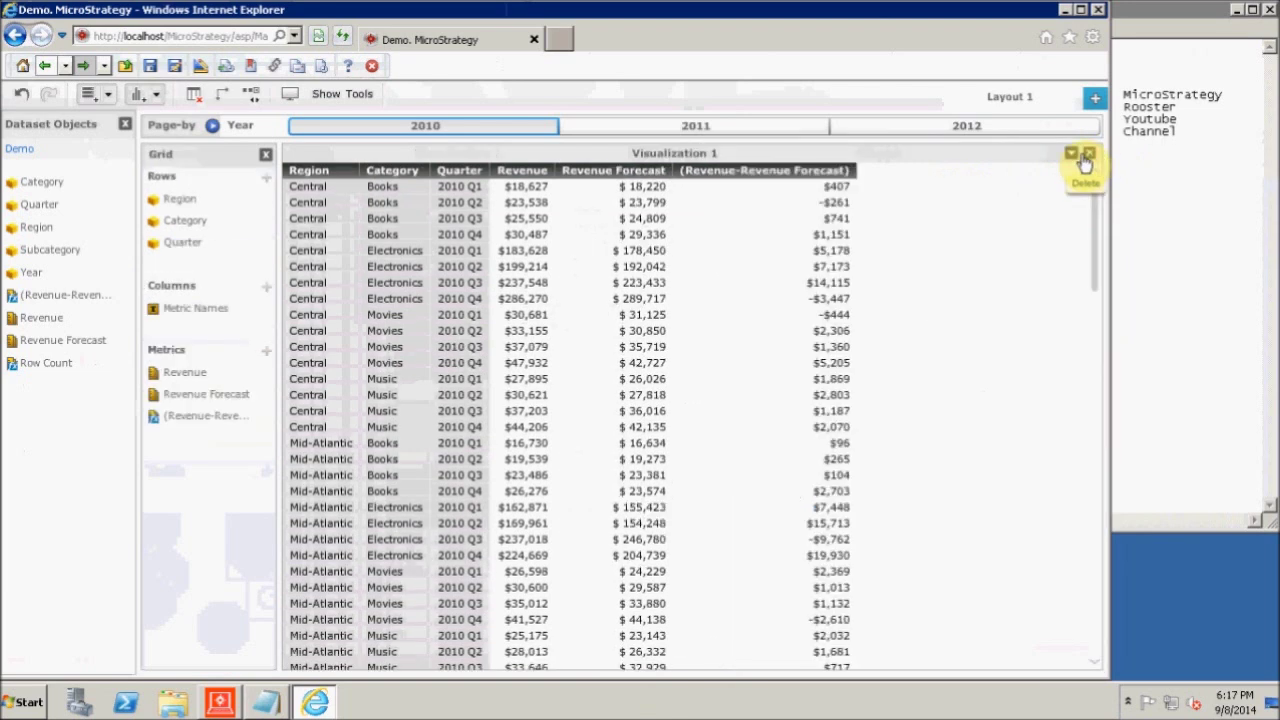
Add a graph visualization beside the grid and review the available visualization types, including the vertical bar variants.
click(163, 100)
click(178, 140)
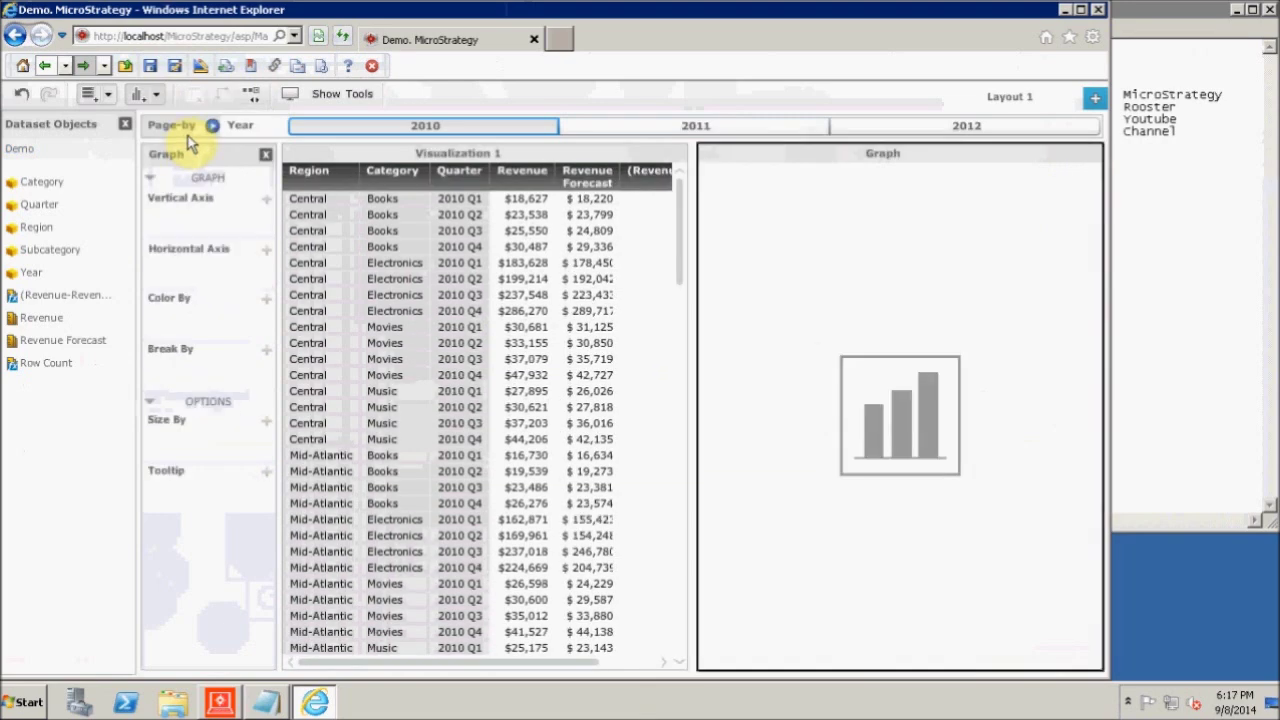
click(250, 95)
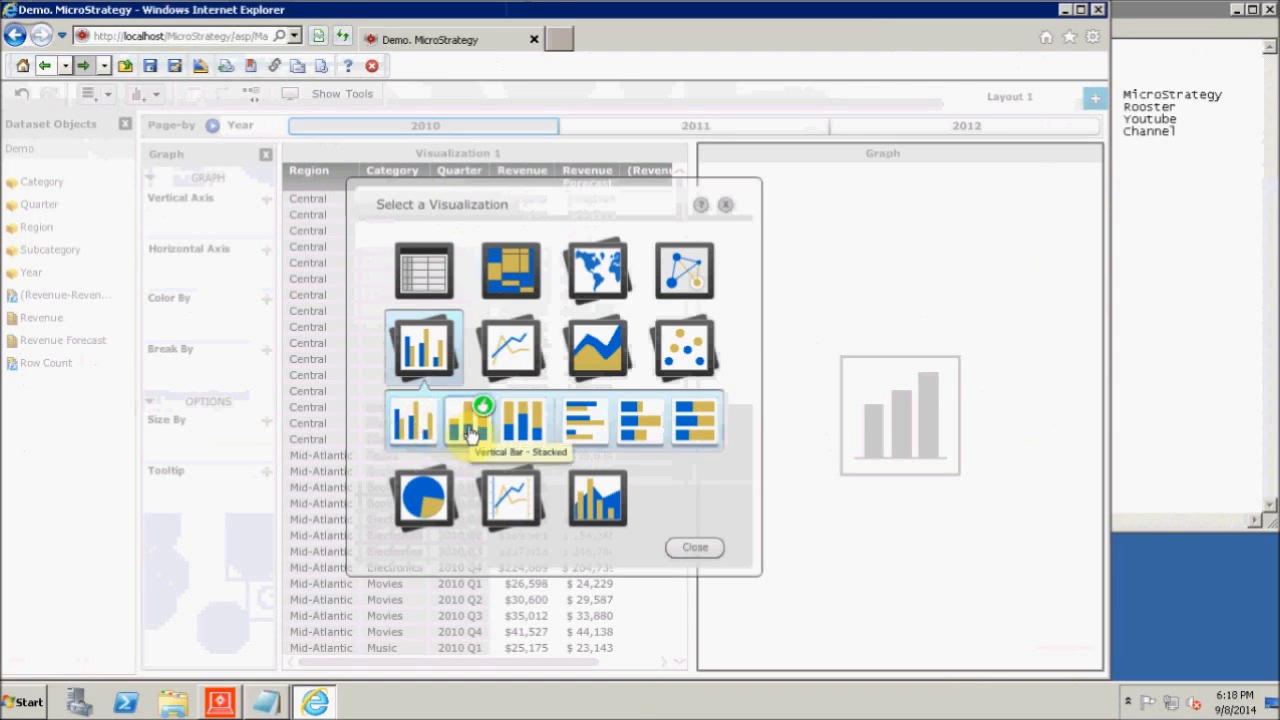
click(706, 550)
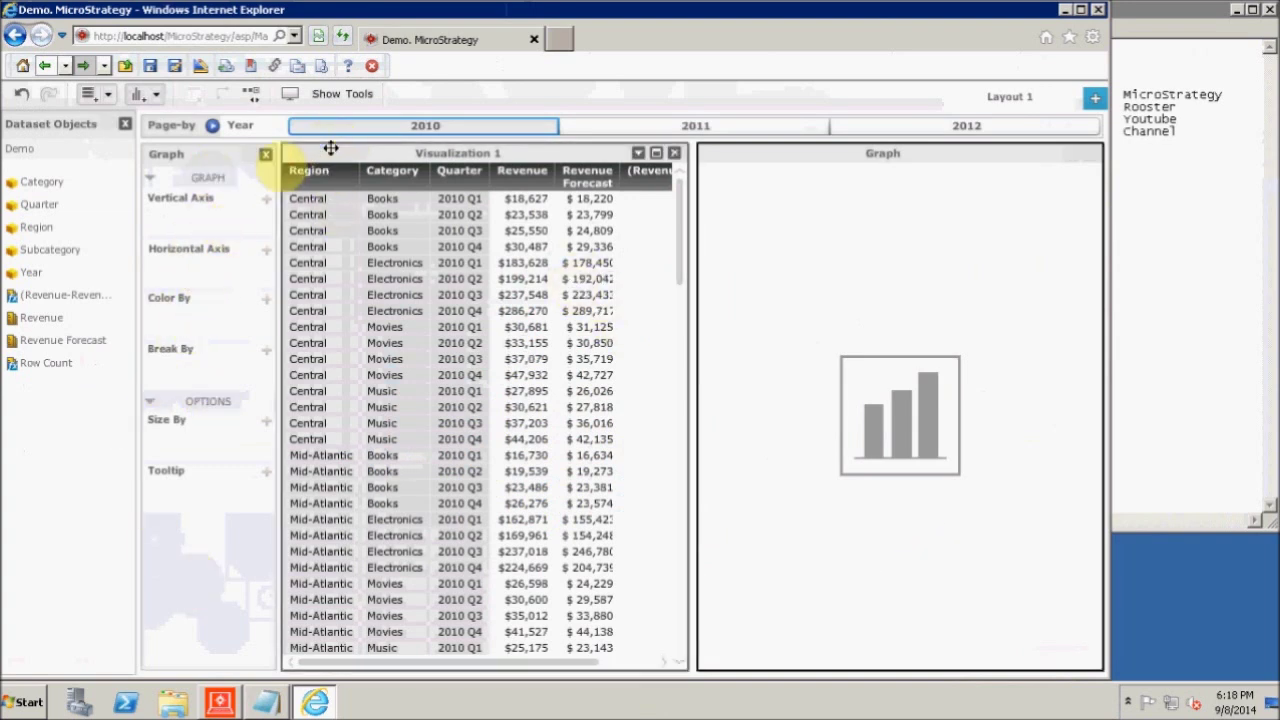
Place Revenue on the graph's vertical axis and Region on its horizontal axis.
click(248, 158)
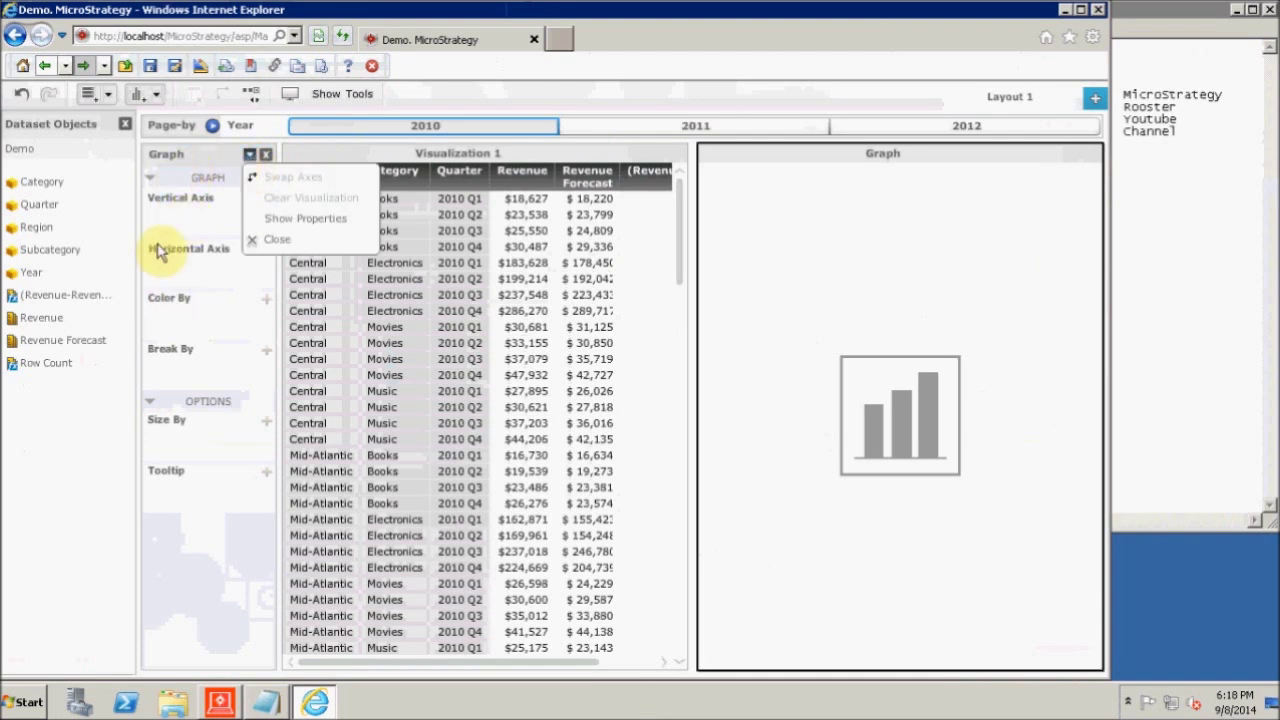
click(182, 213)
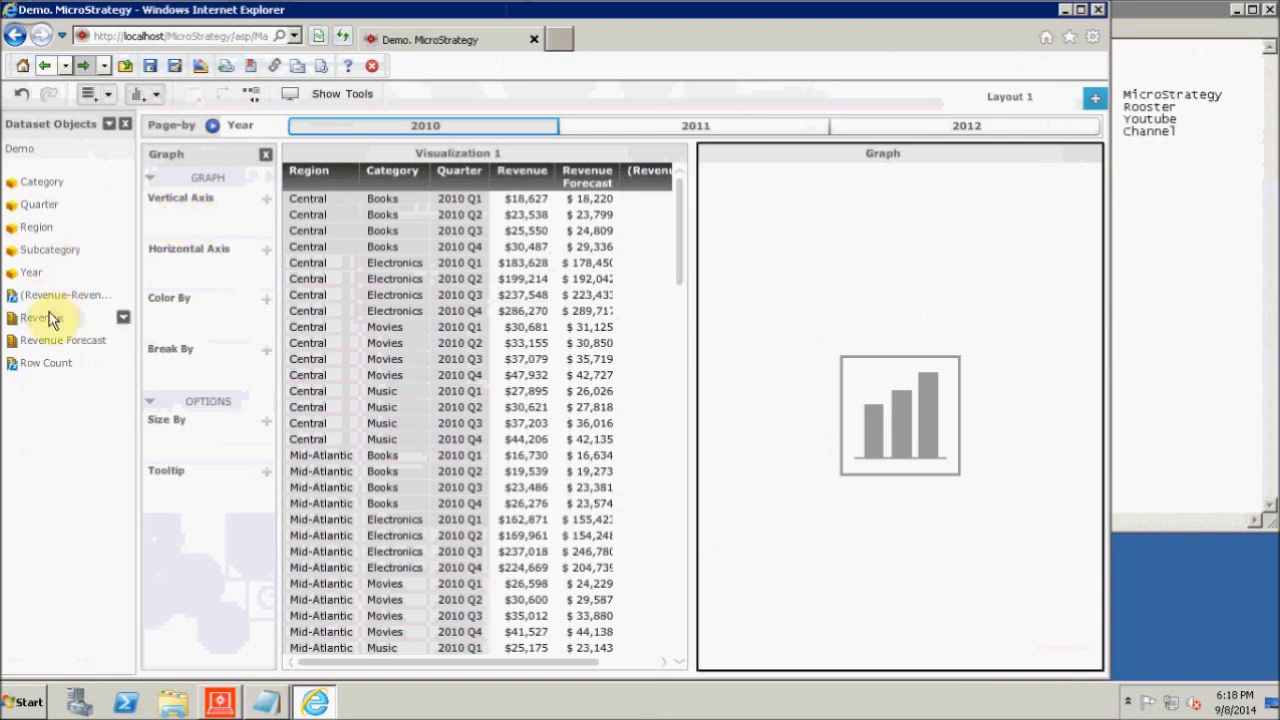
drag(52, 320, 216, 222)
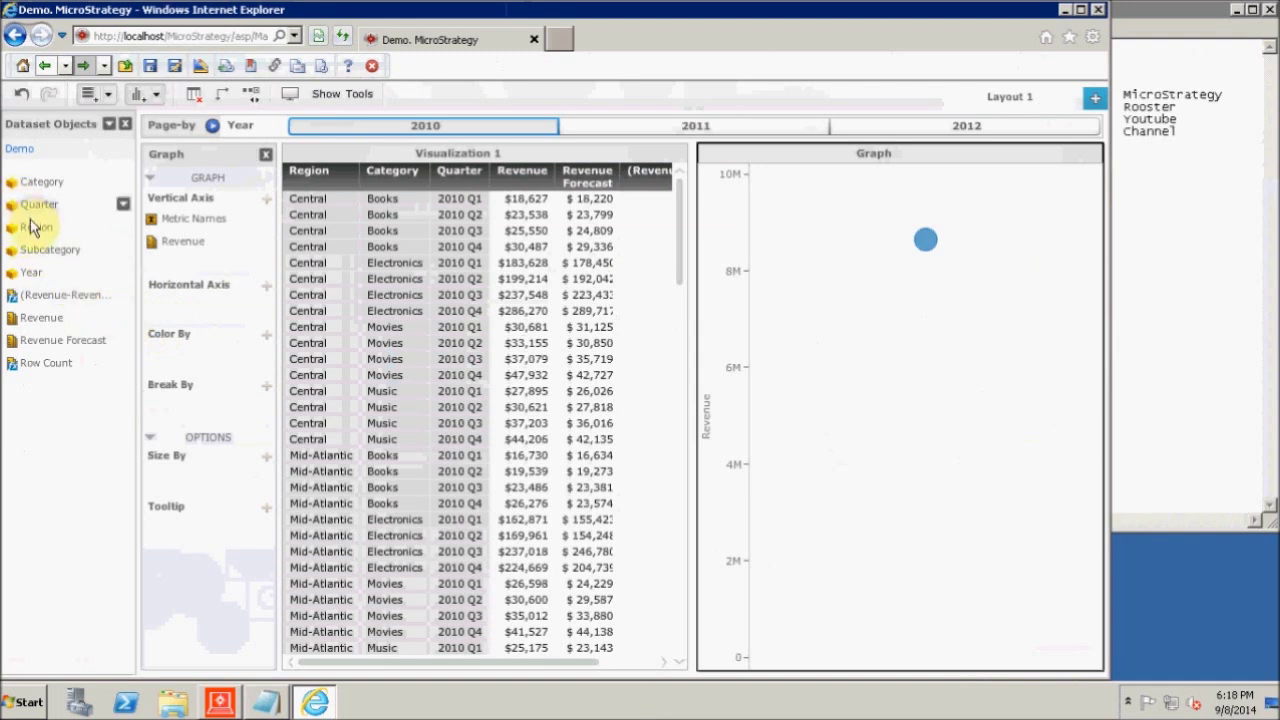
drag(36, 227, 182, 330)
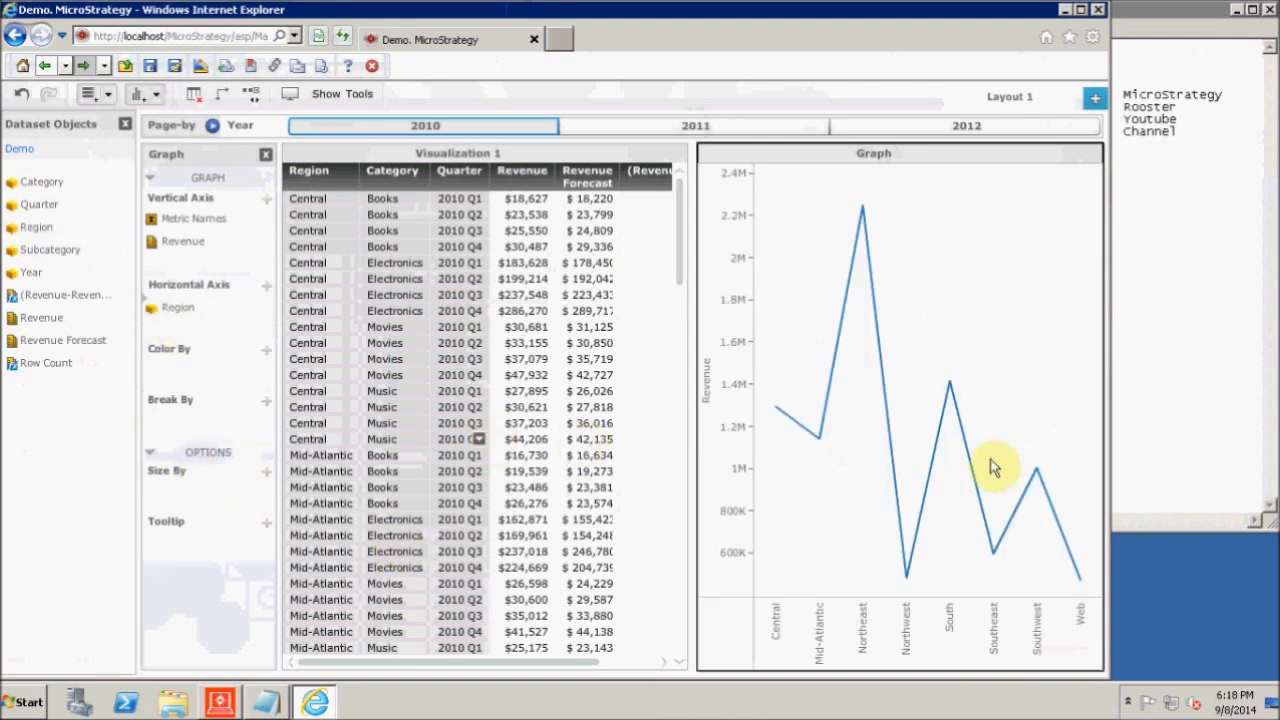
Page the grid and graph through the other years for comparison and return to 2010.
click(706, 134)
click(878, 138)
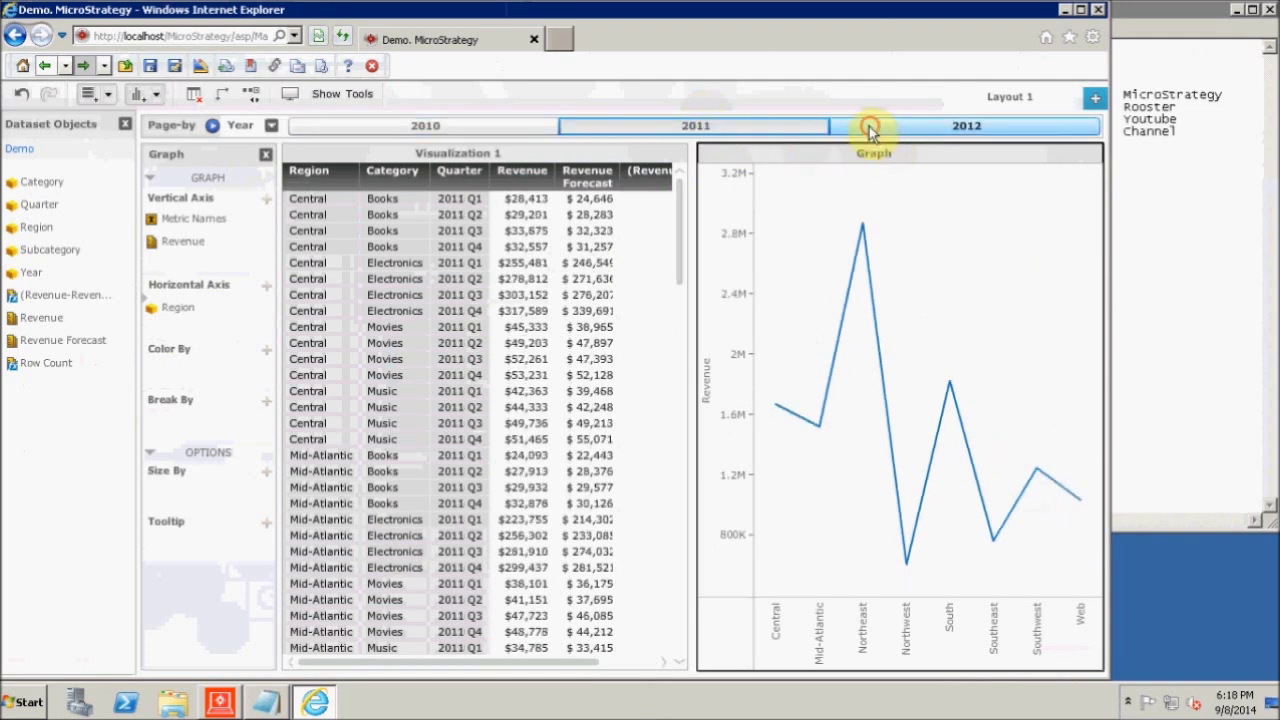
click(695, 133)
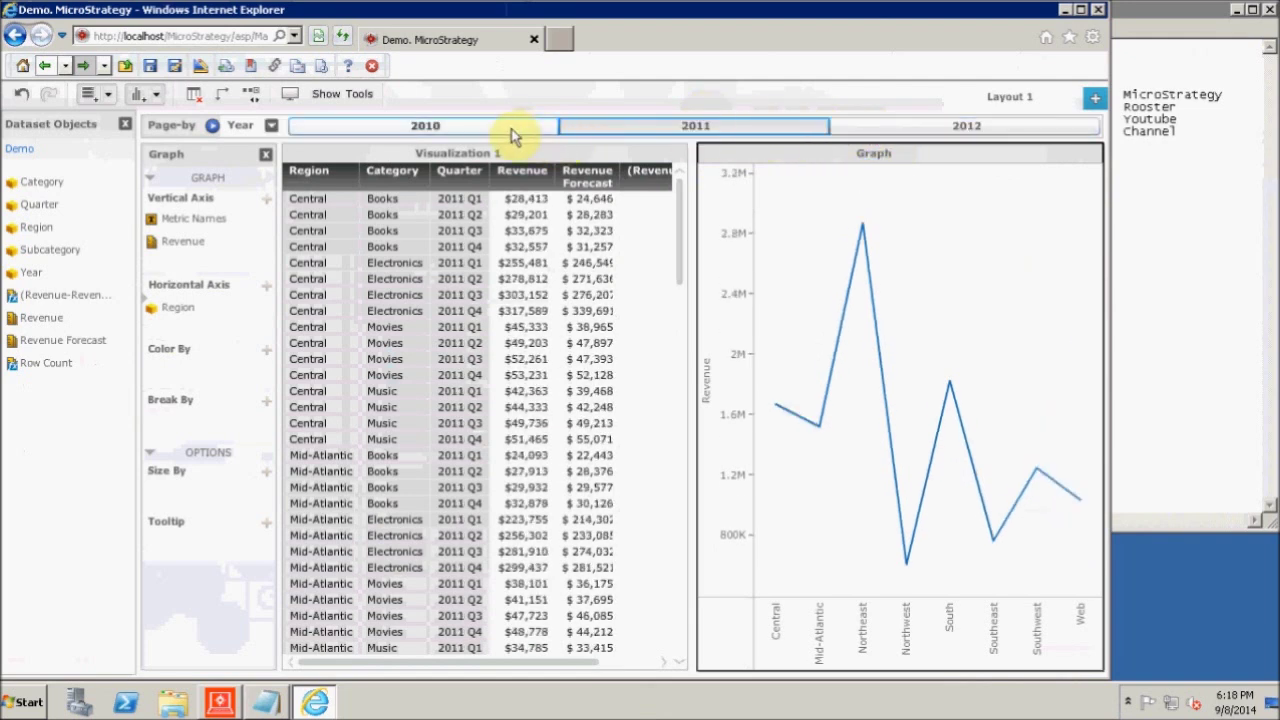
click(514, 134)
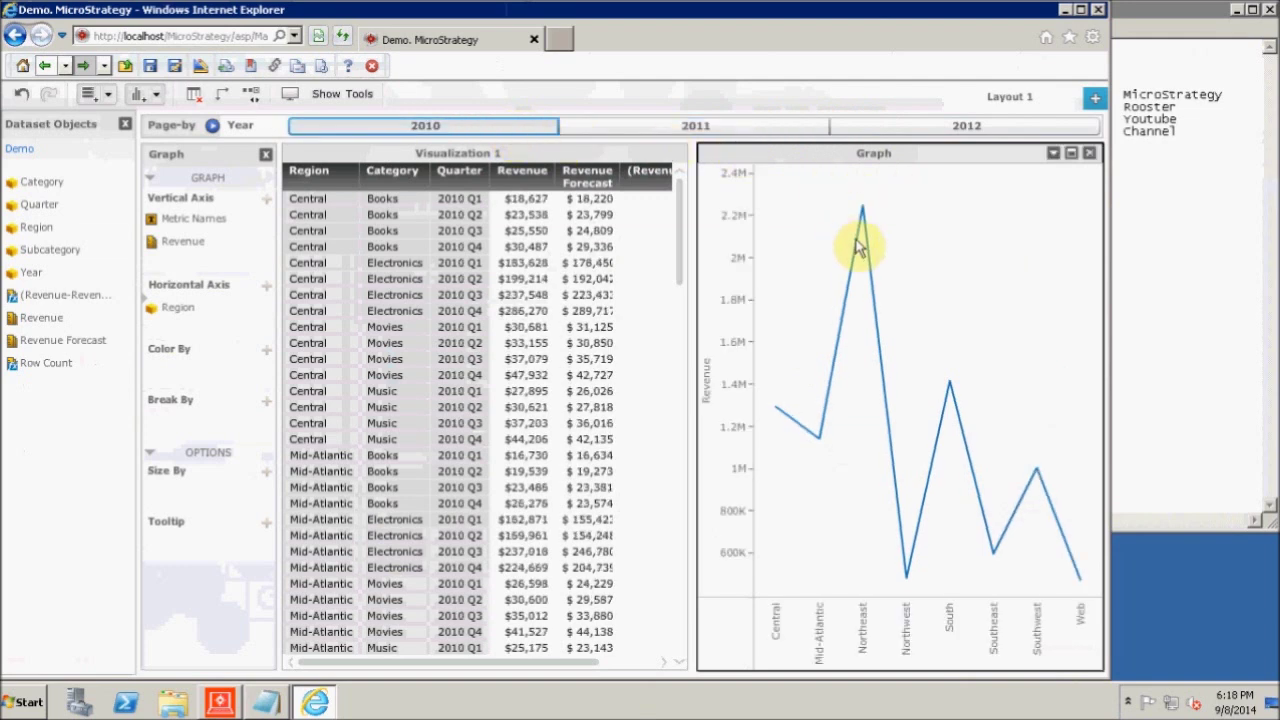
Change the Revenue by Region graph from a line to a horizontal bar visualization.
right_click(860, 278)
click(880, 271)
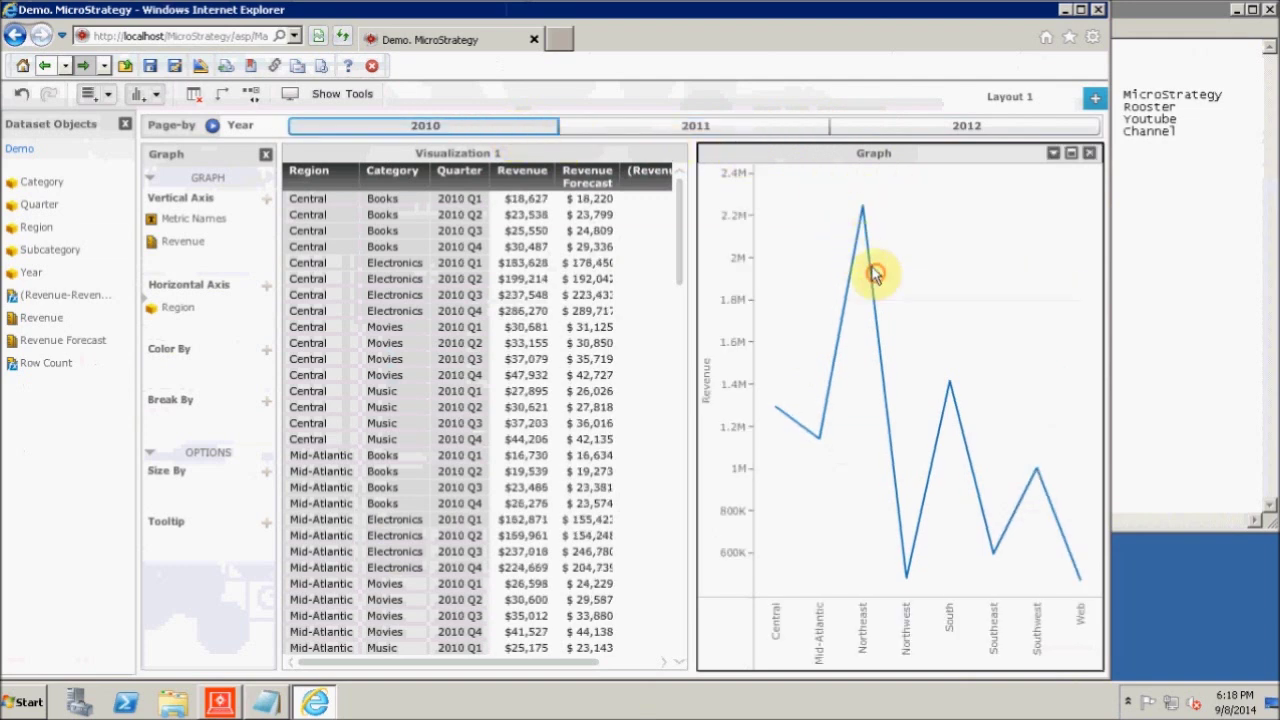
click(1052, 155)
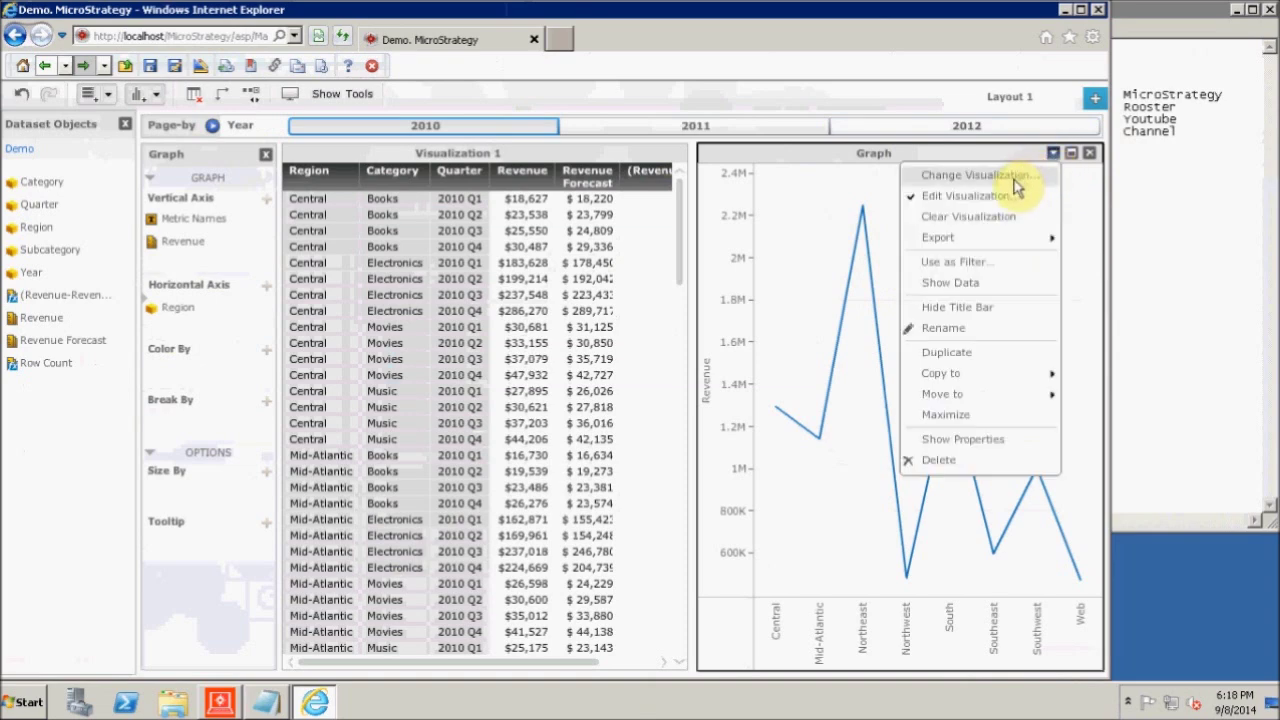
click(1012, 183)
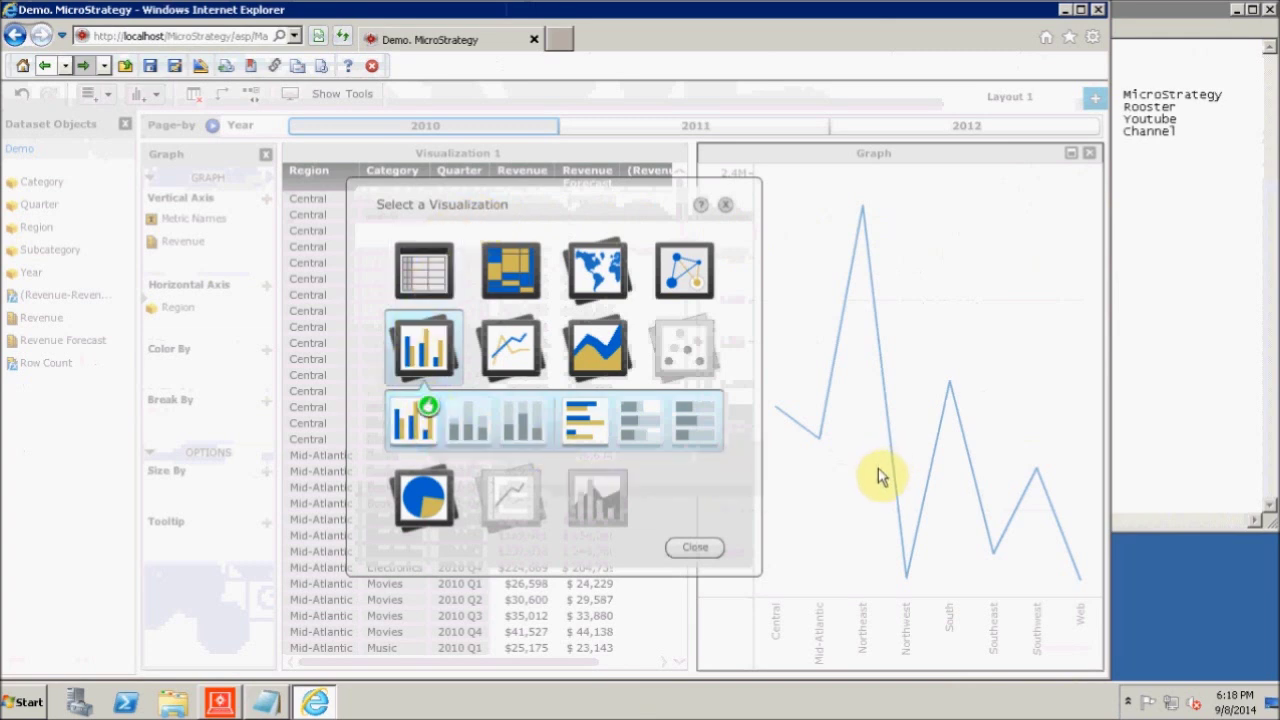
click(588, 428)
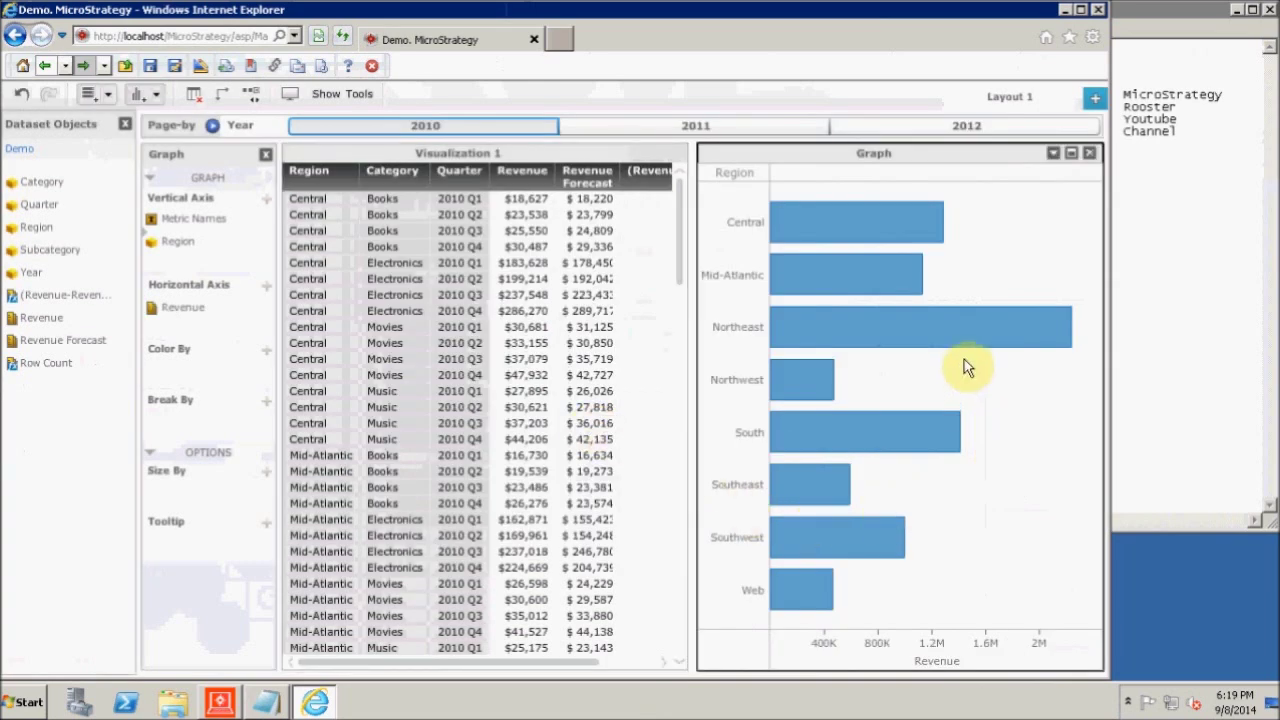
right_click(873, 394)
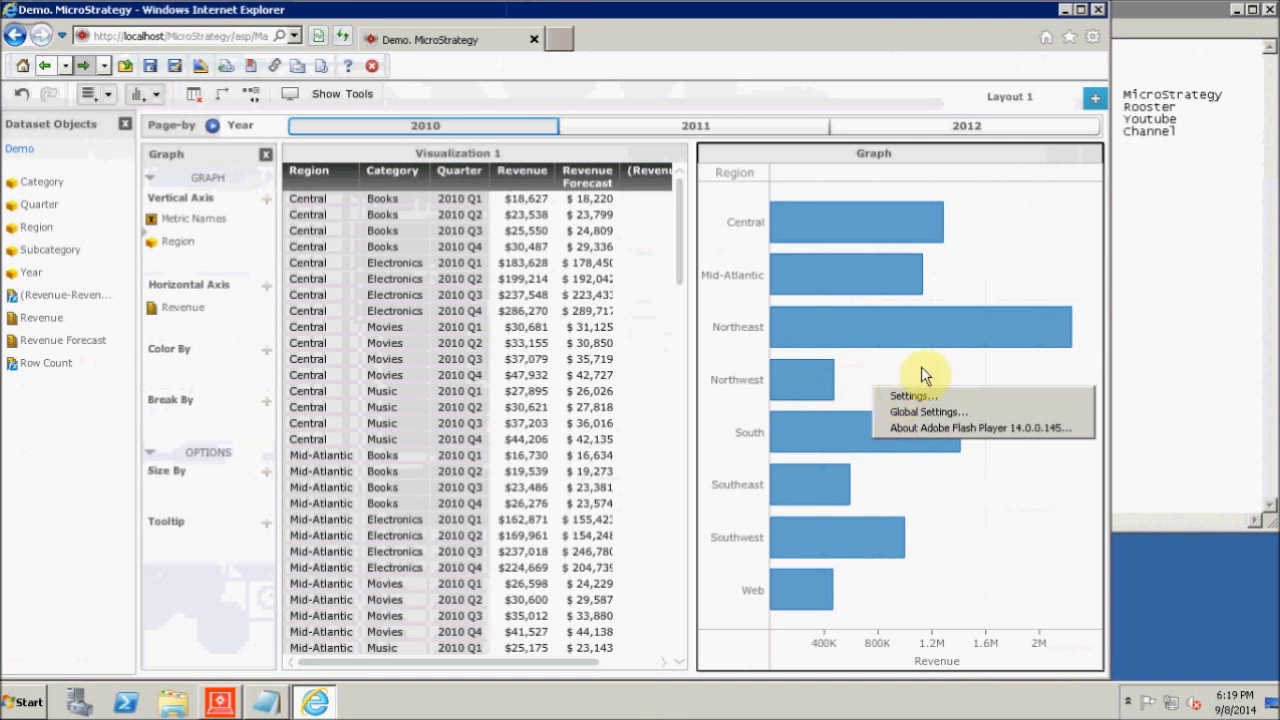
click(1010, 228)
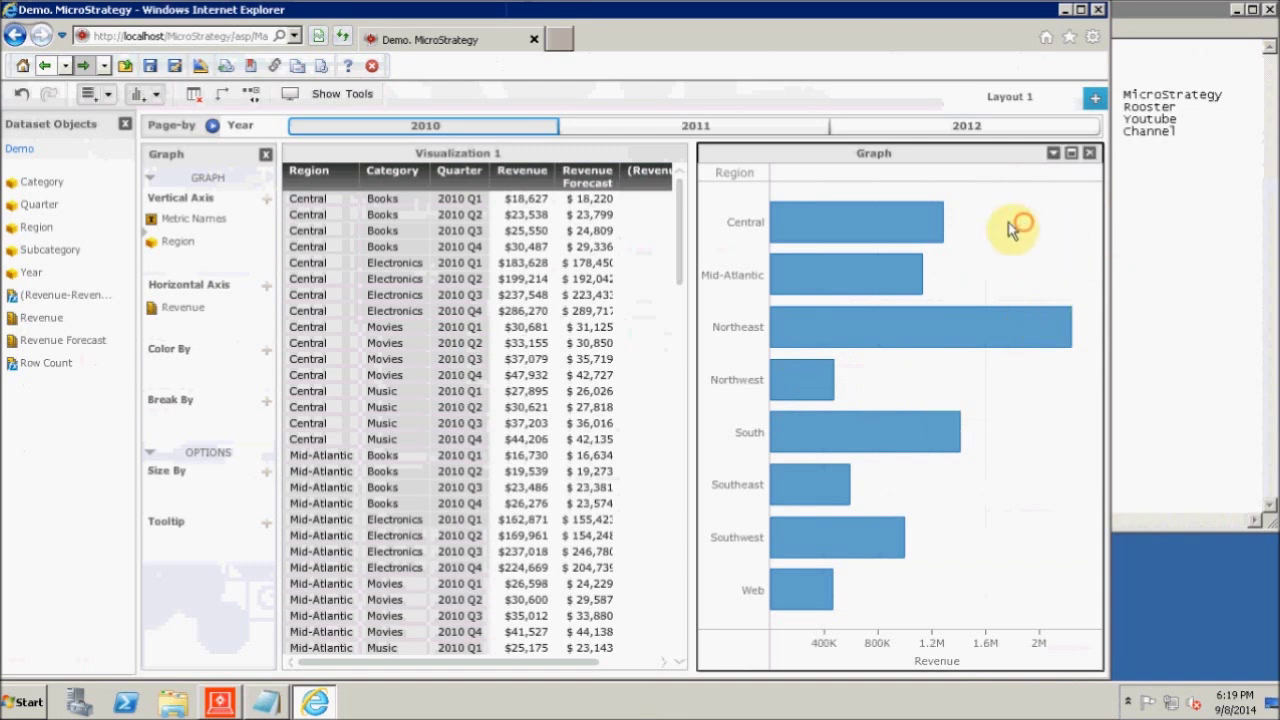
Change the Revenue by Region graph to a basic, non-stacked vertical bar visualization.
click(1054, 156)
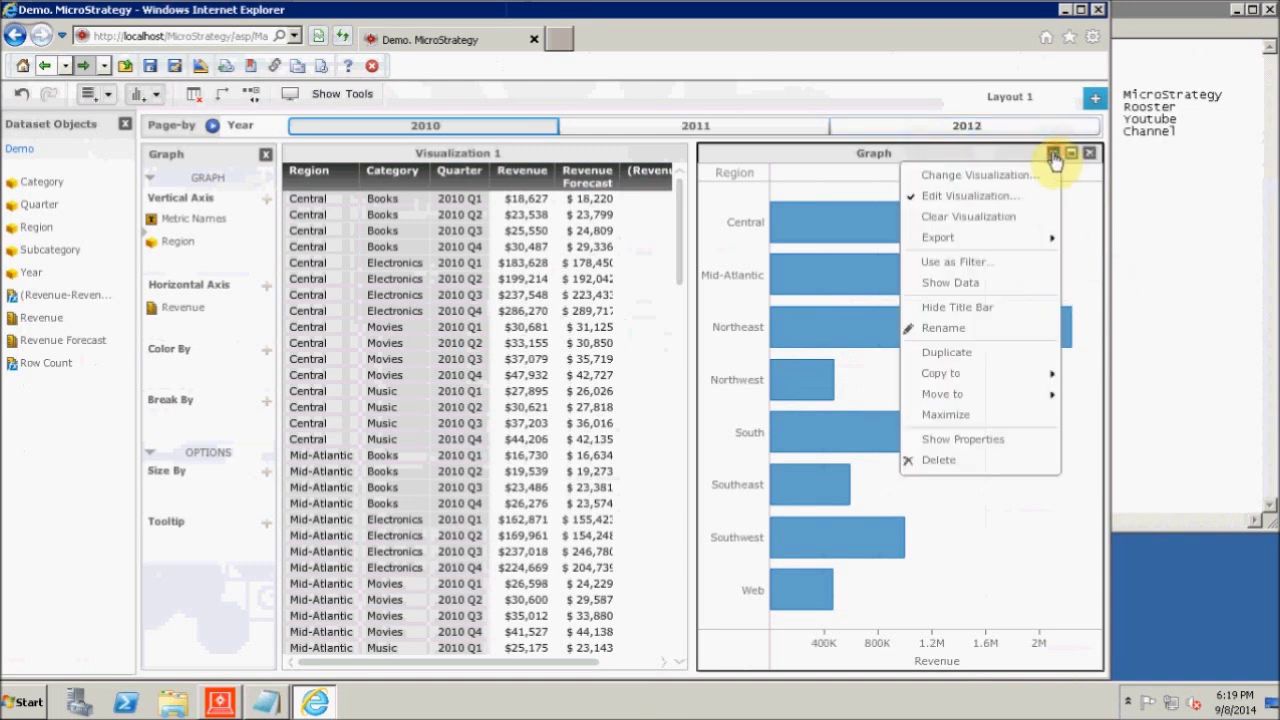
click(998, 190)
click(414, 428)
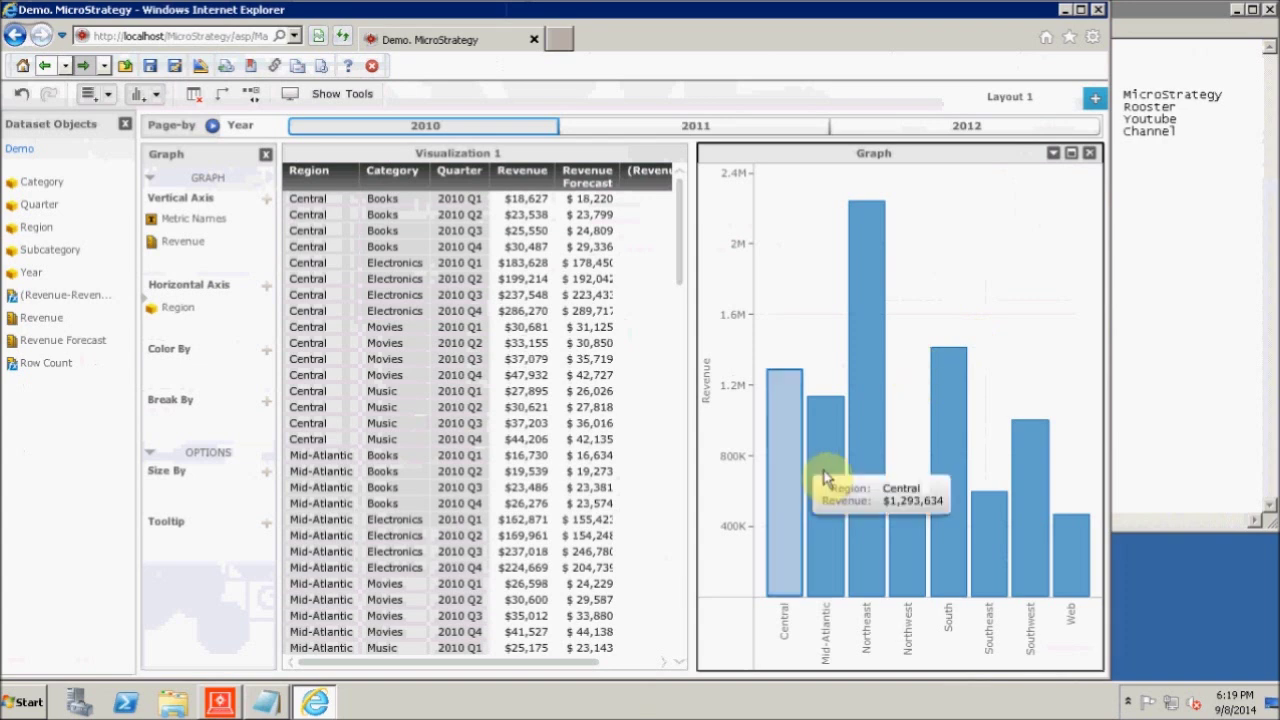
Examine the Central bar's details and the Northeast bar's options for keeping, excluding and showing data.
mouse_move(823, 485)
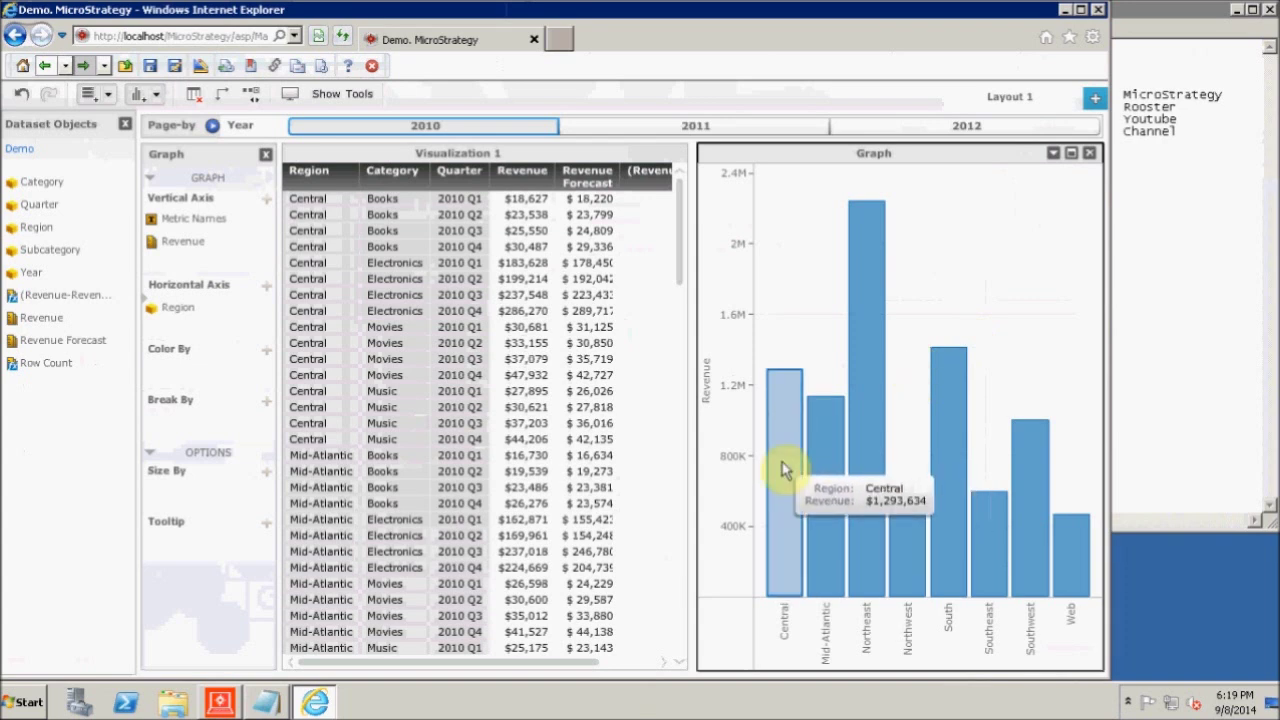
right_click(860, 472)
click(858, 457)
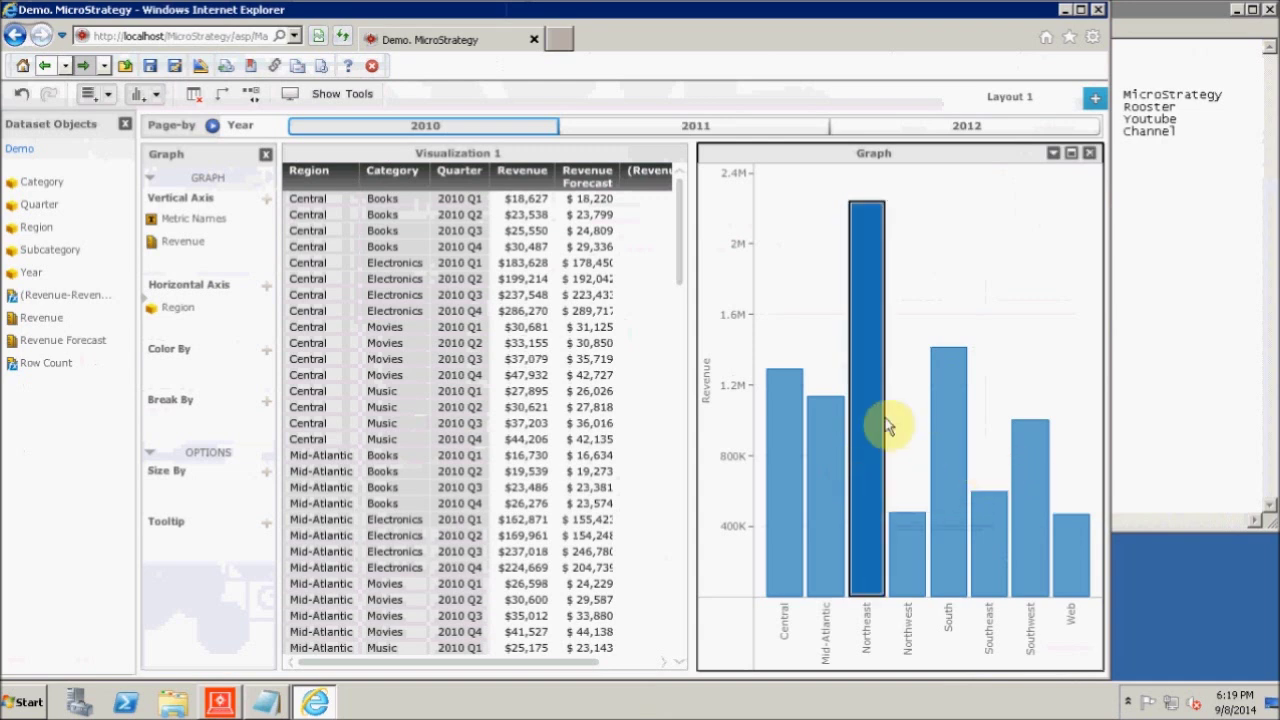
click(892, 194)
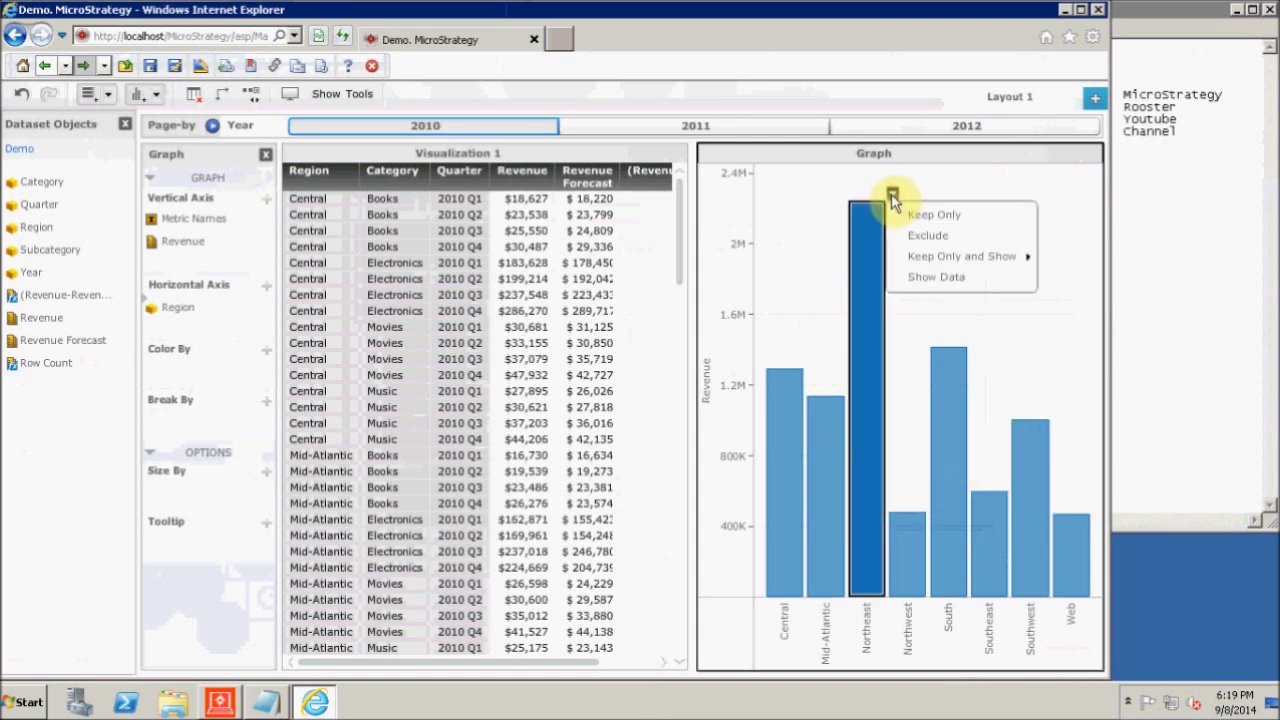
mouse_move(852, 330)
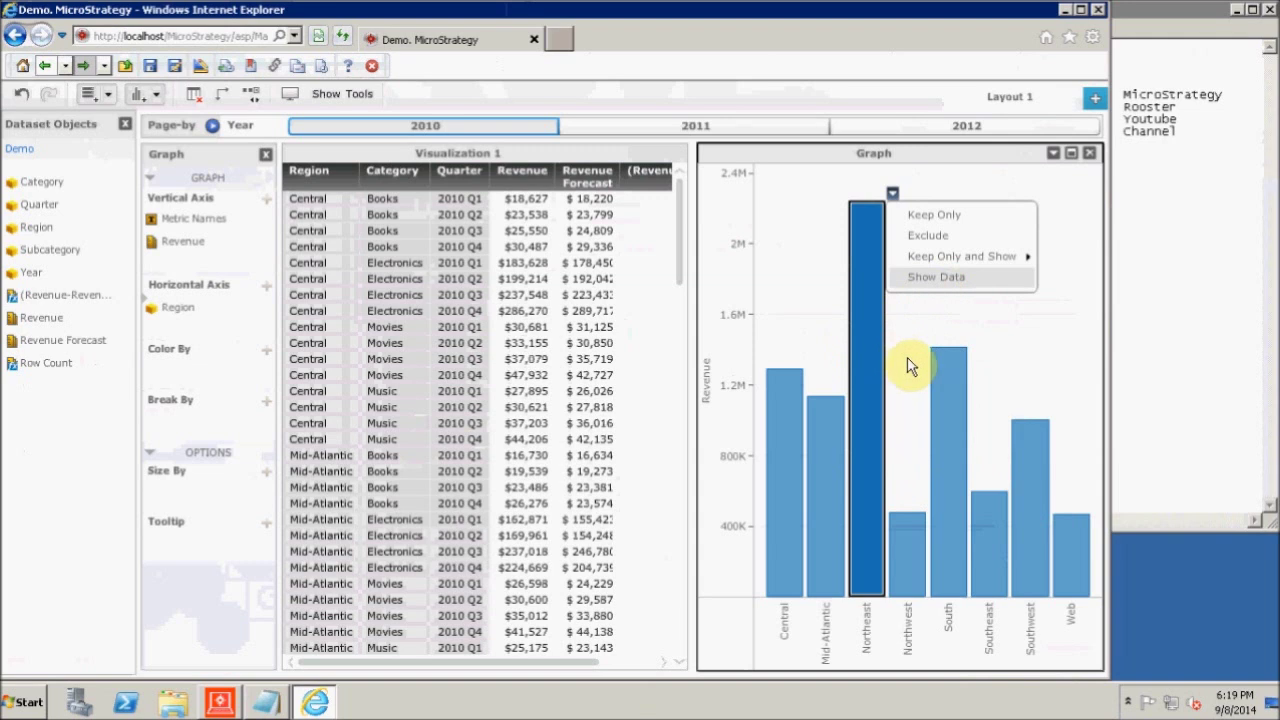
click(906, 360)
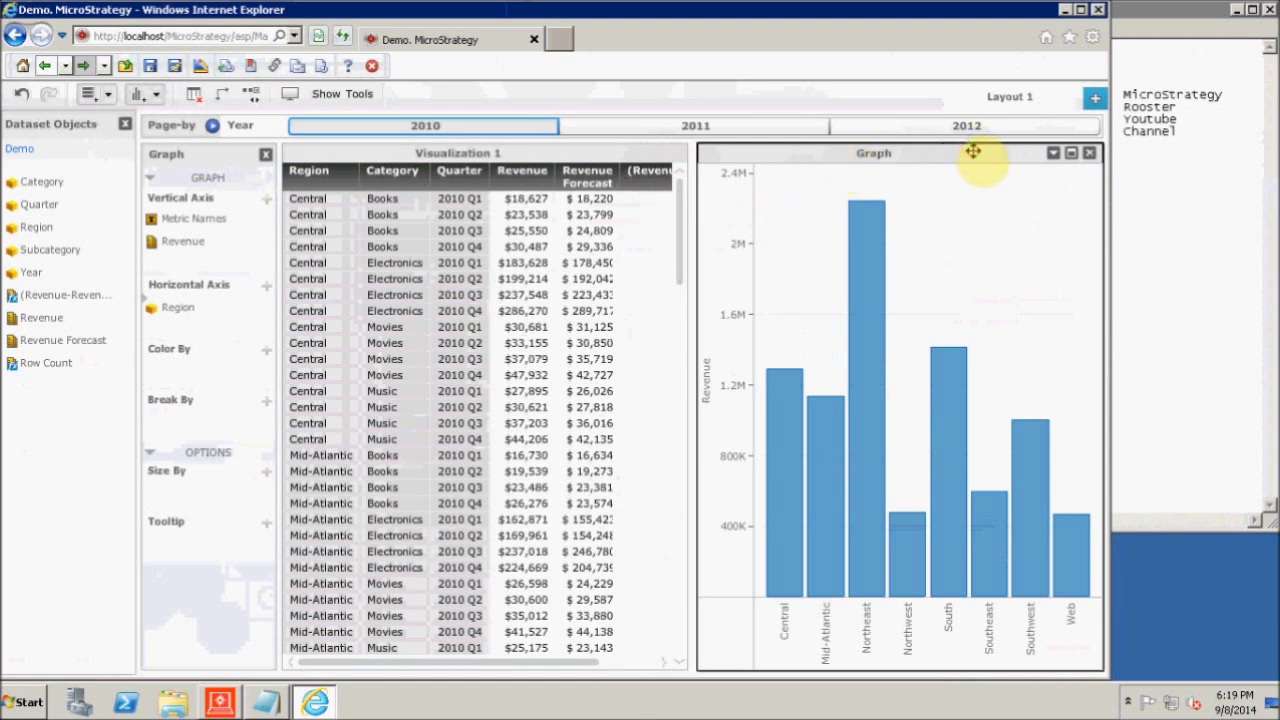
Place the graph below Visualization 1 and a new heat map at full height to the right of both.
mouse_move(973, 151)
mouse_down()
mouse_move(871, 204)
mouse_move(808, 200)
mouse_move(576, 612)
mouse_move(580, 714)
mouse_move(556, 690)
mouse_up()
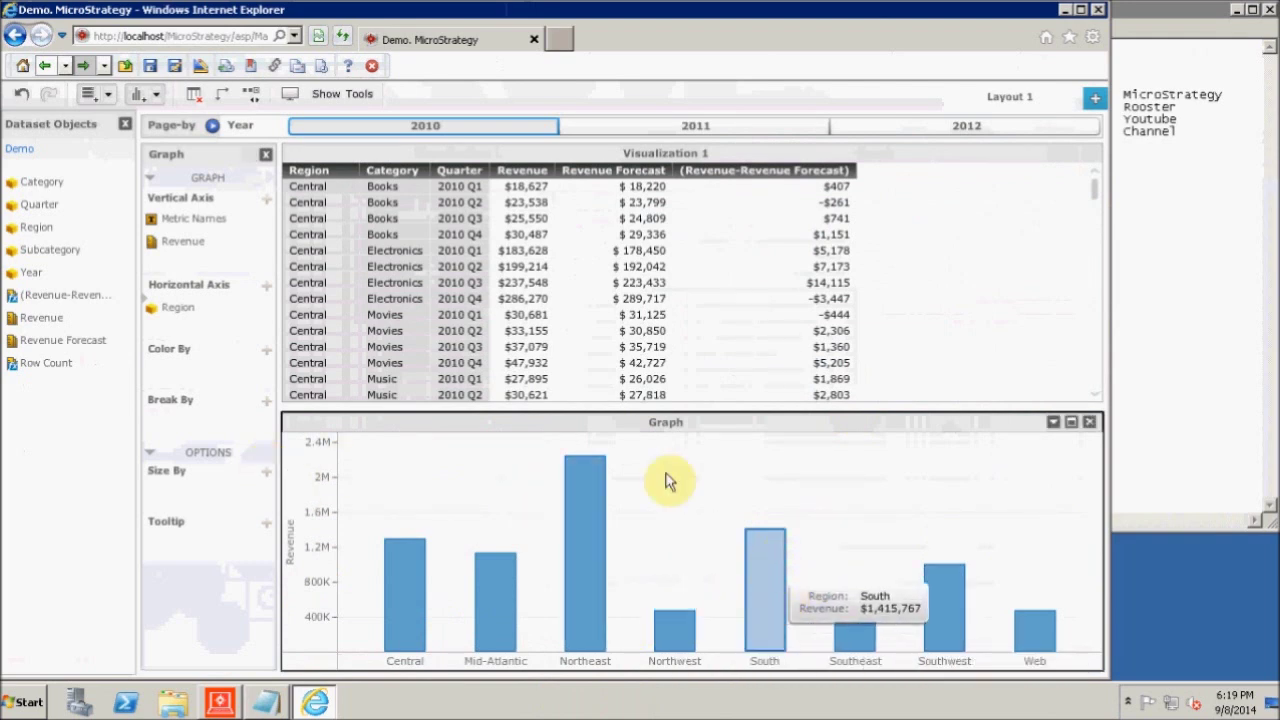
click(161, 97)
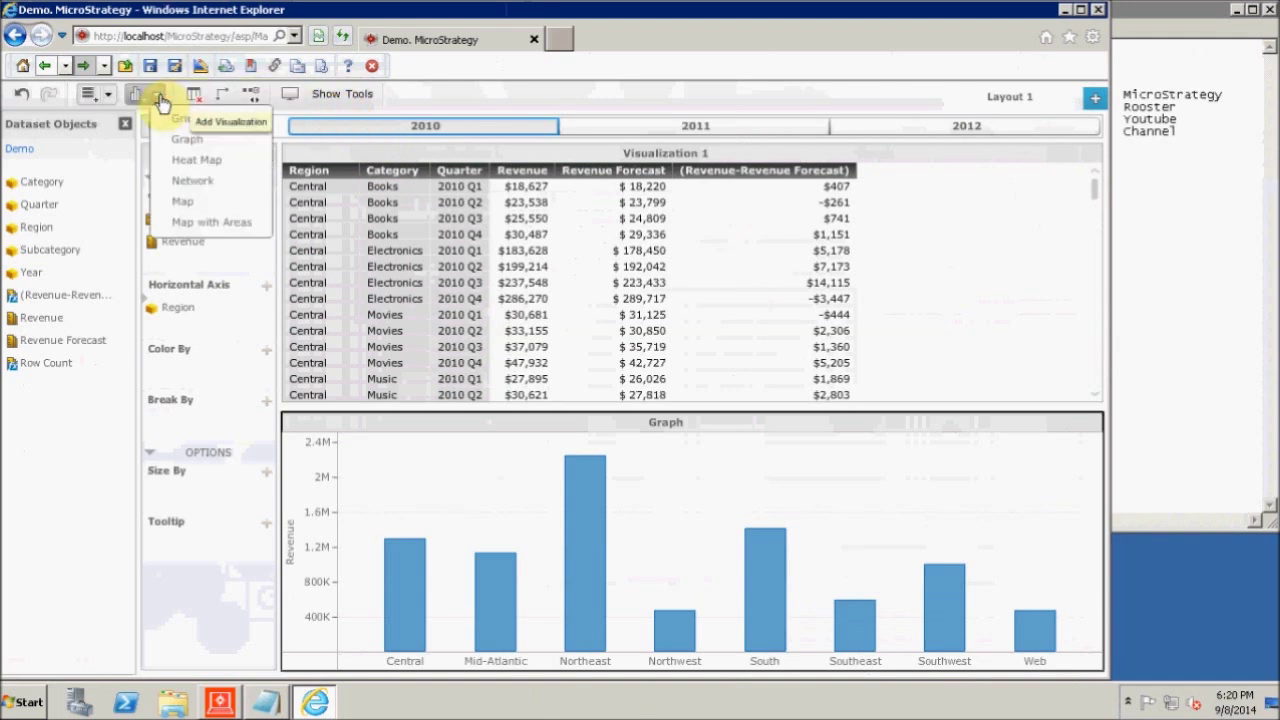
click(213, 165)
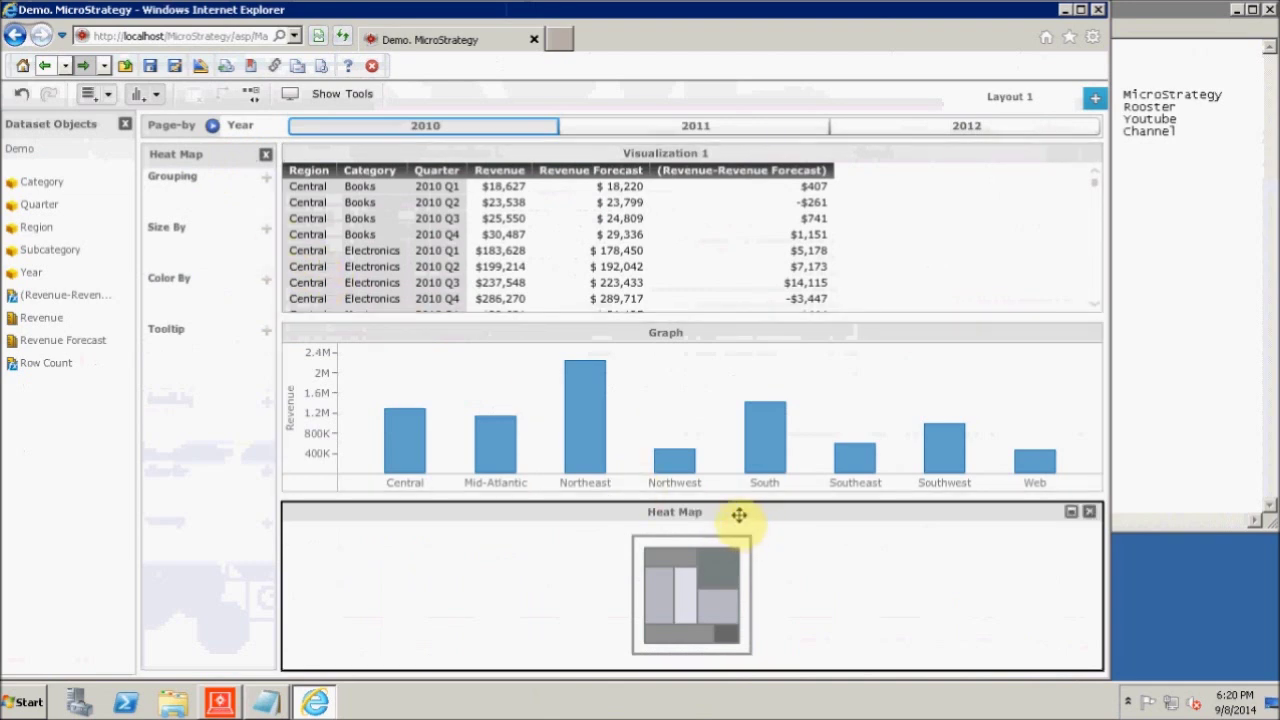
drag(414, 512, 1134, 320)
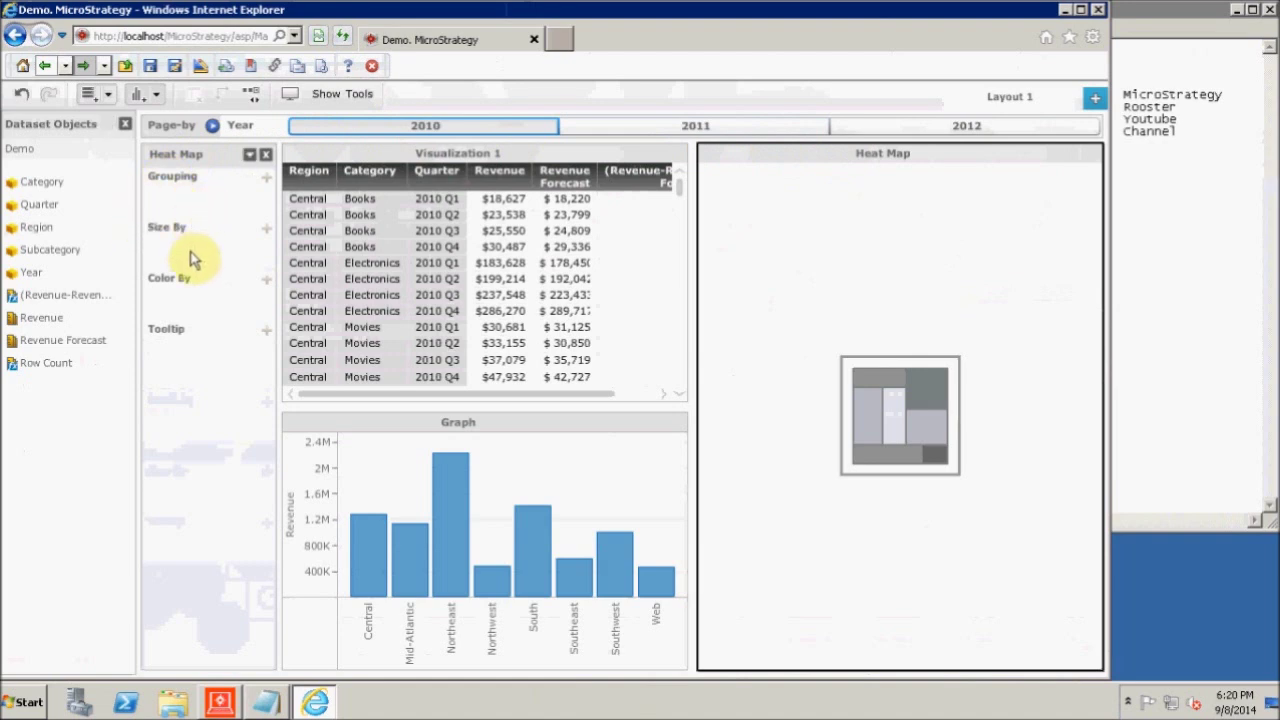
Group the heat map by Category, size its rectangles by Revenue and color them by Revenue Forecast.
drag(25, 190, 185, 201)
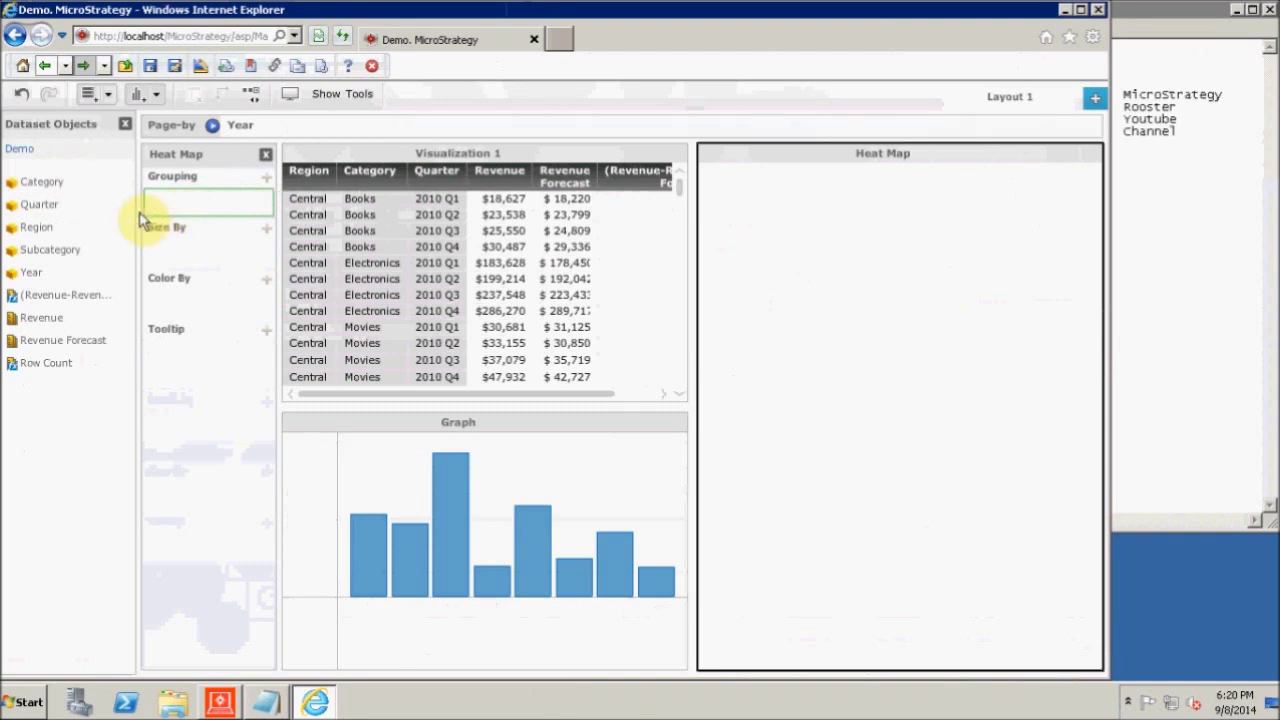
drag(30, 320, 206, 263)
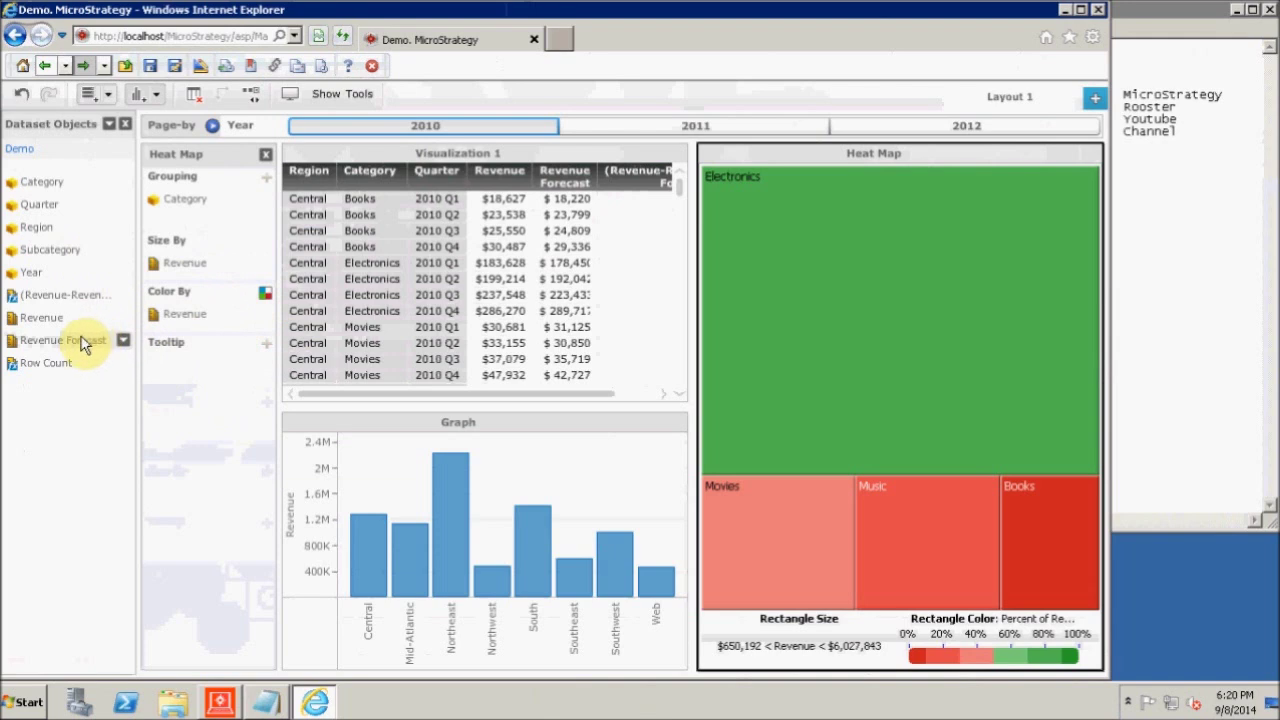
drag(77, 348, 223, 329)
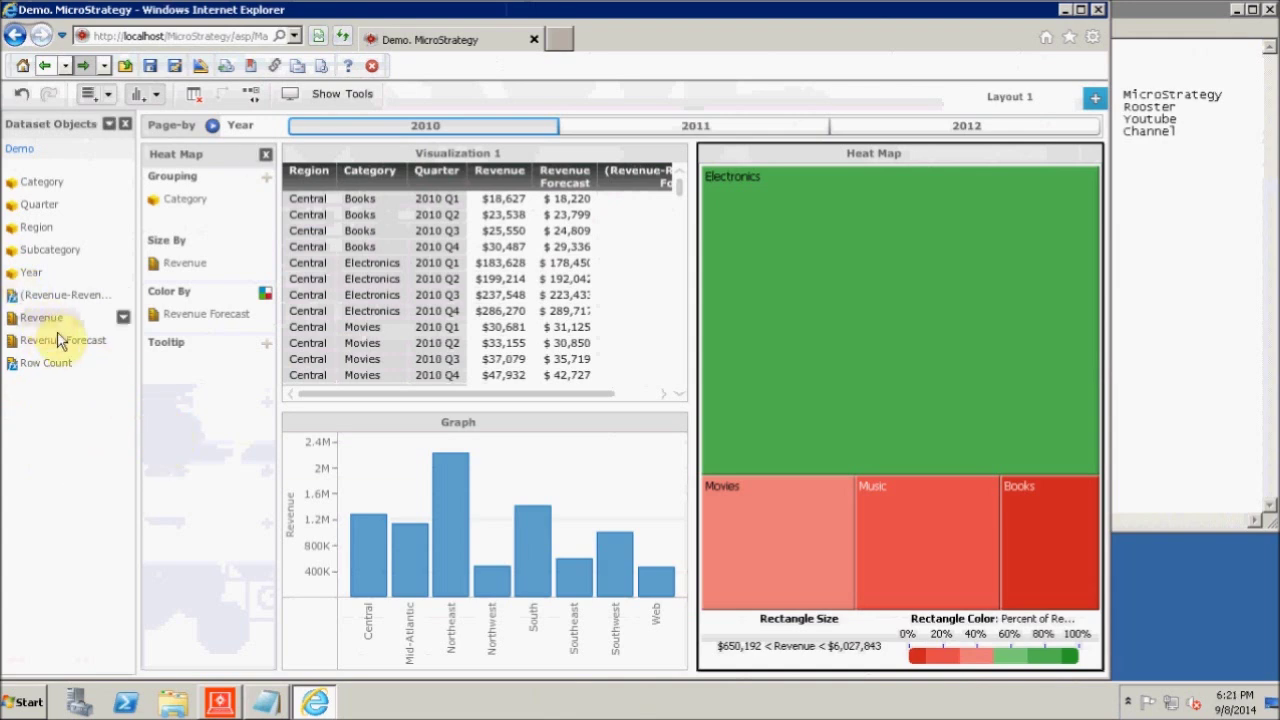
Create a Revenue/Revenue Forecast metric from Revenue Forecast and color the heat map by it instead.
click(124, 343)
mouse_move(195, 362)
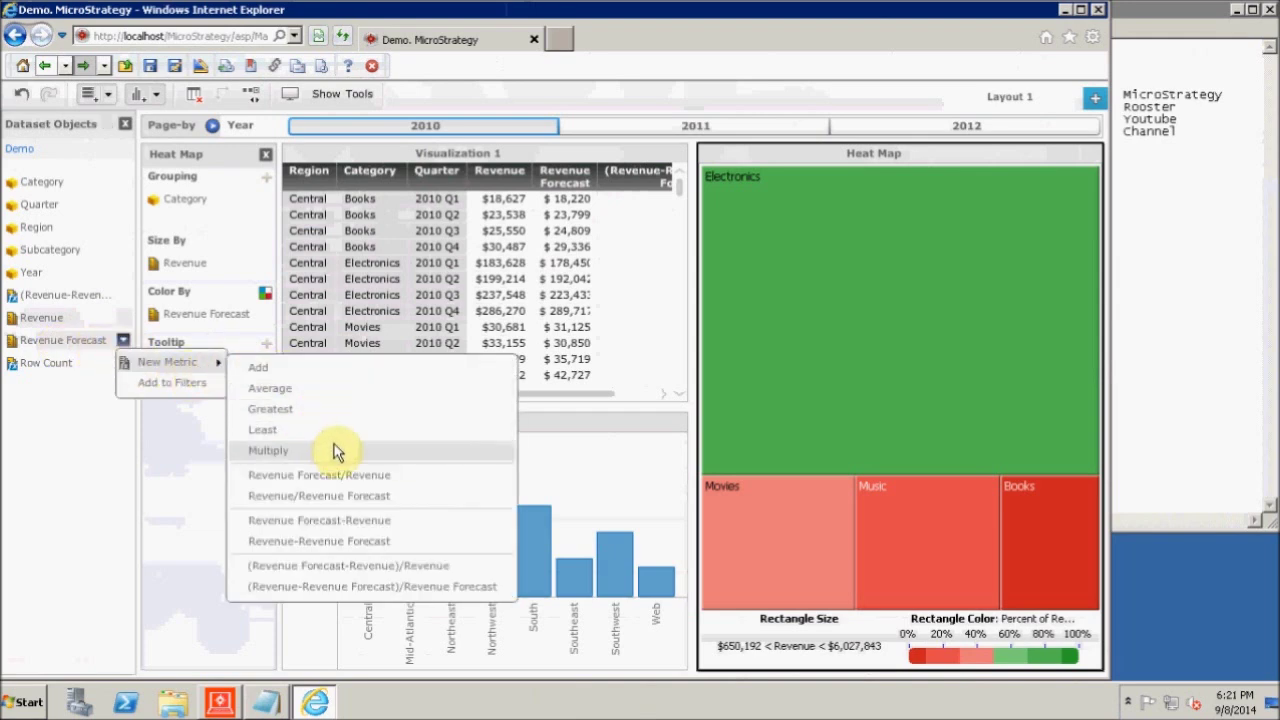
click(335, 497)
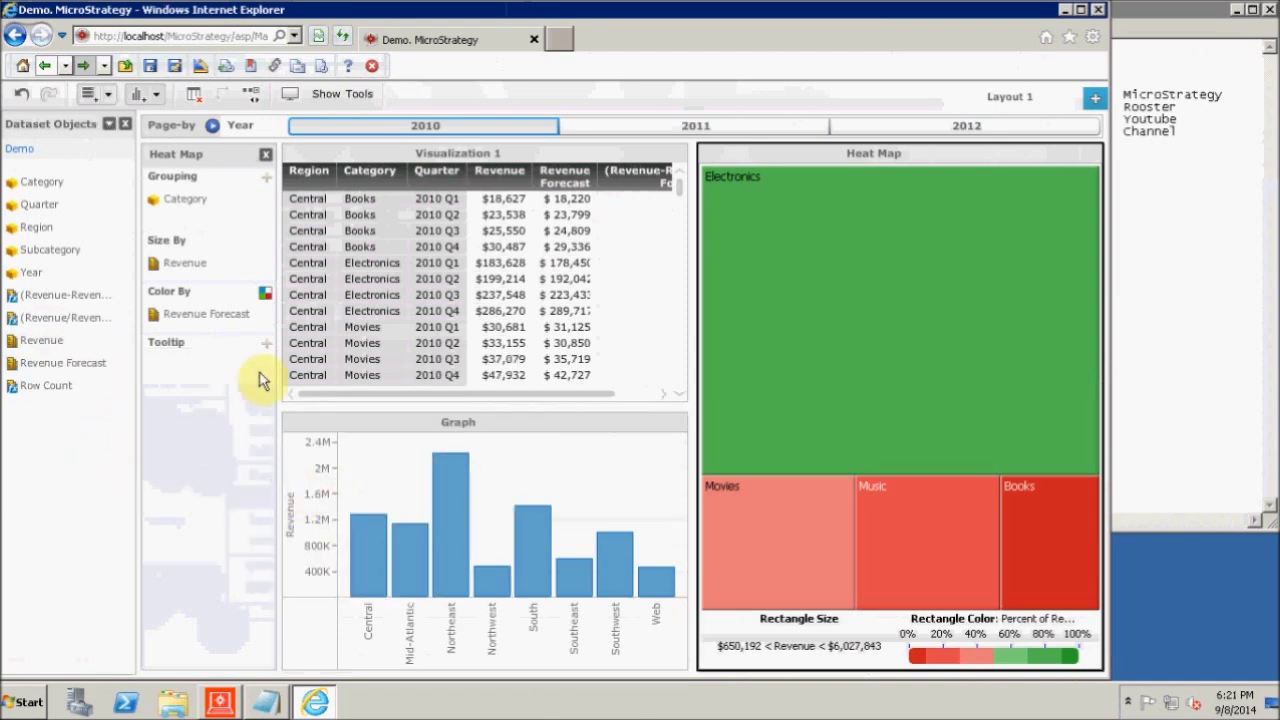
drag(42, 322, 200, 320)
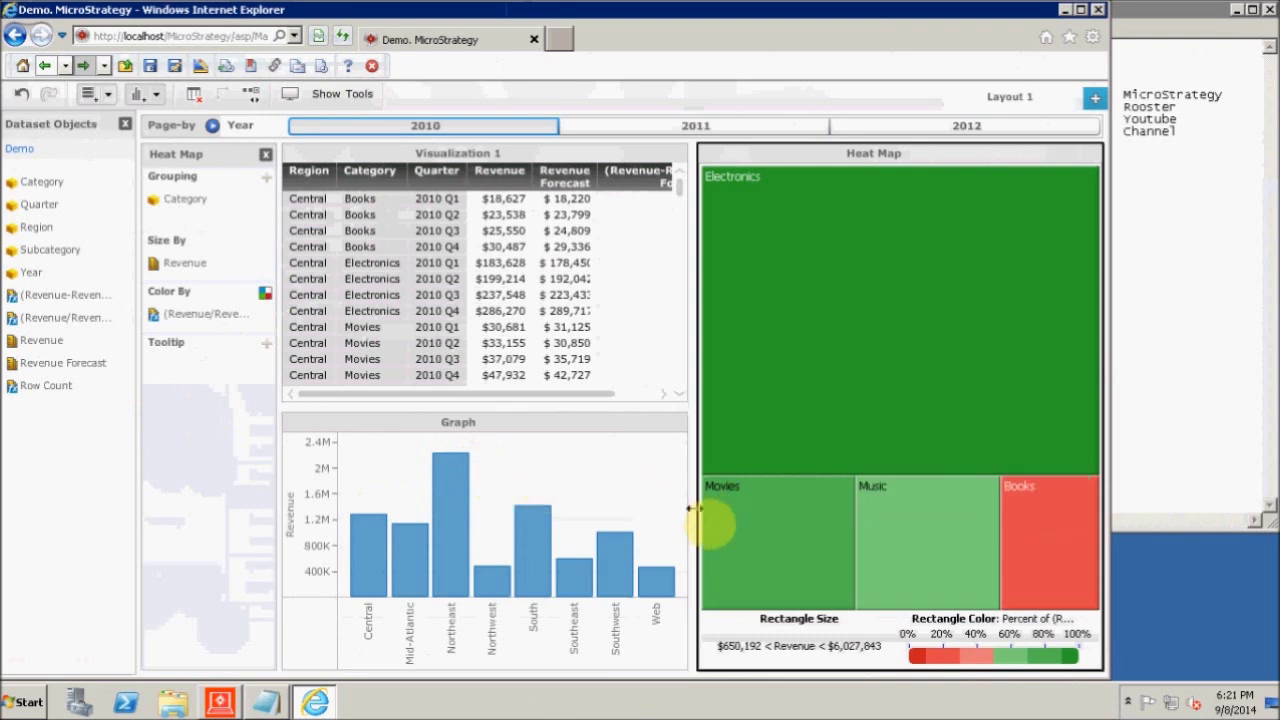
Widen the heat map towards the grid and graph, and examine the Electronics rectangle's details and data options.
drag(695, 510, 628, 510)
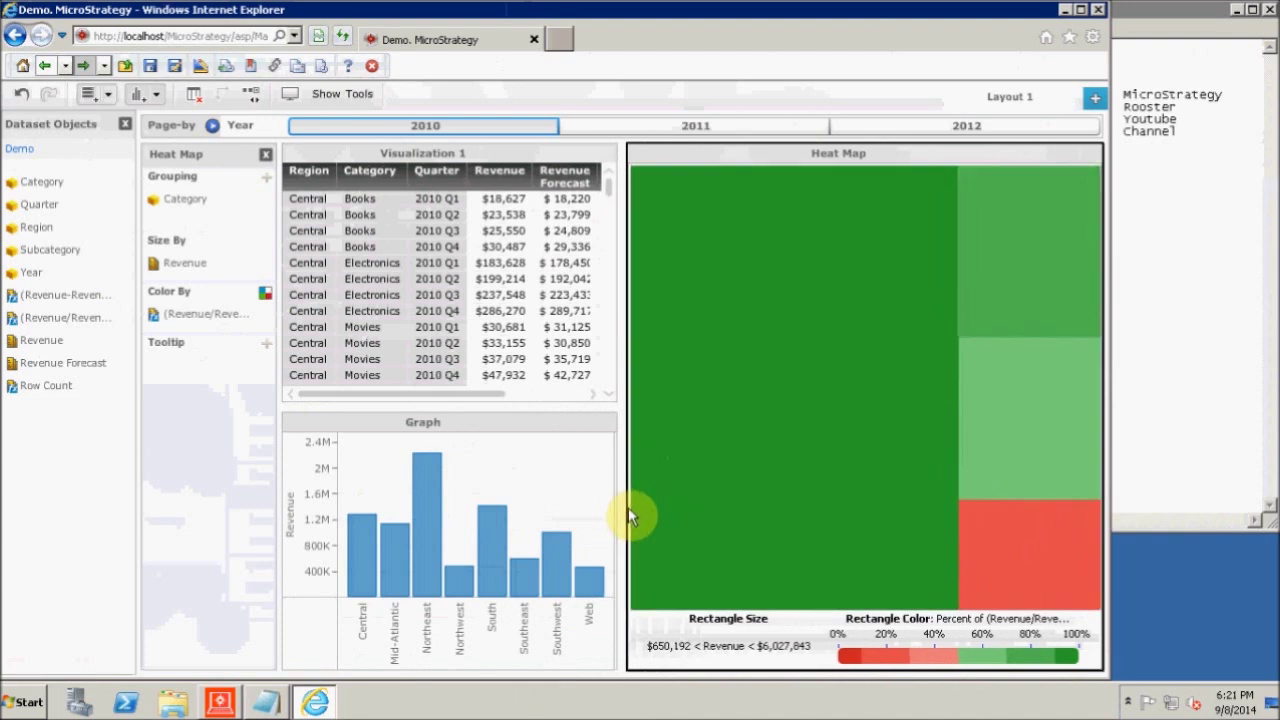
mouse_move(751, 534)
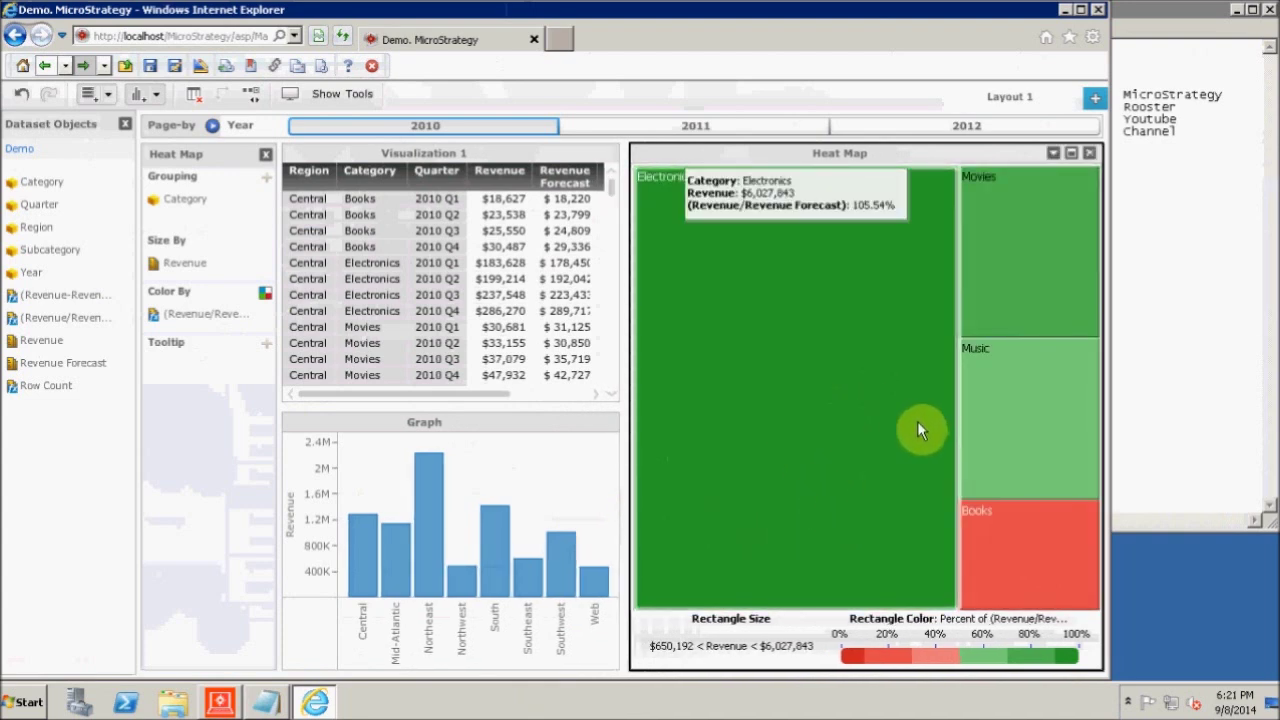
click(838, 247)
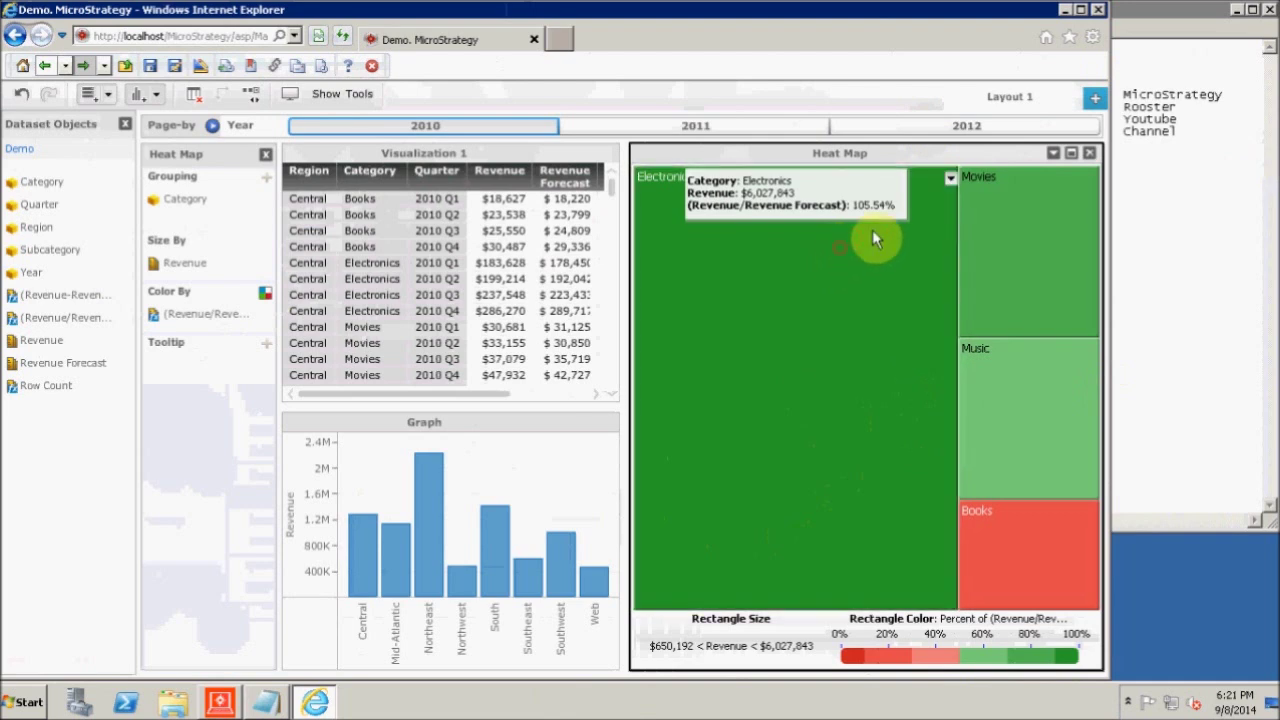
click(950, 178)
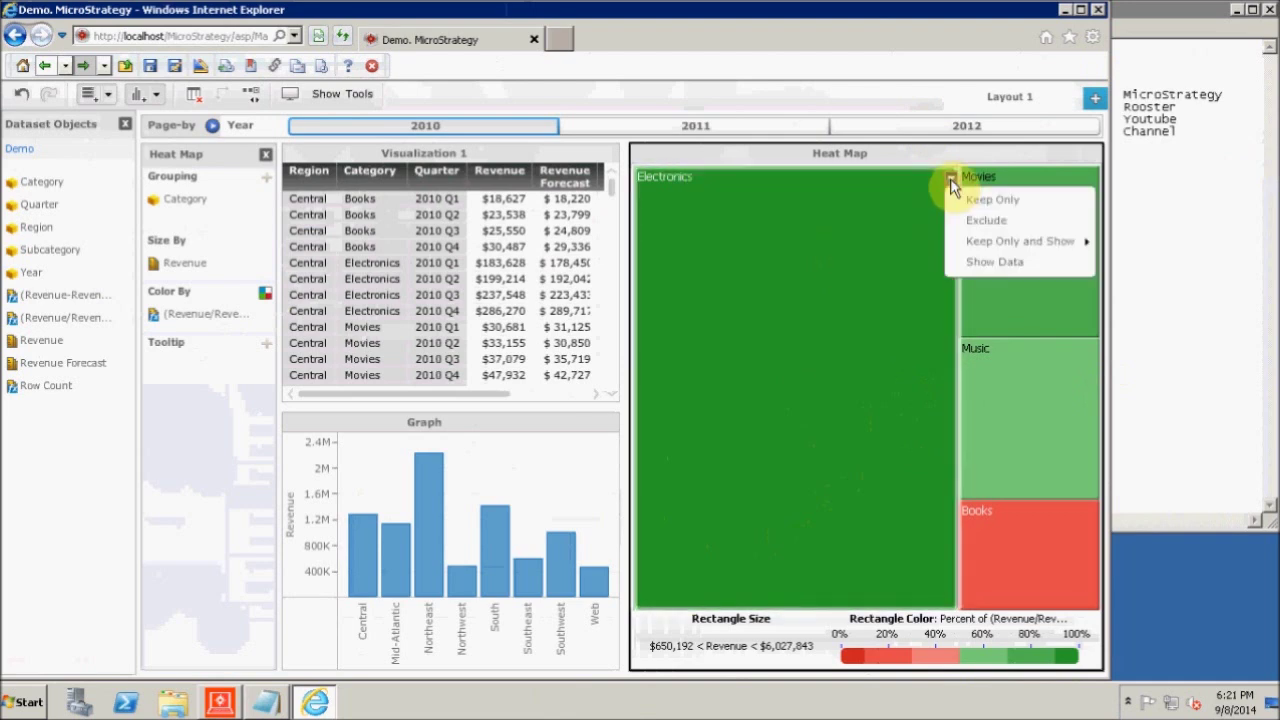
mouse_move(918, 230)
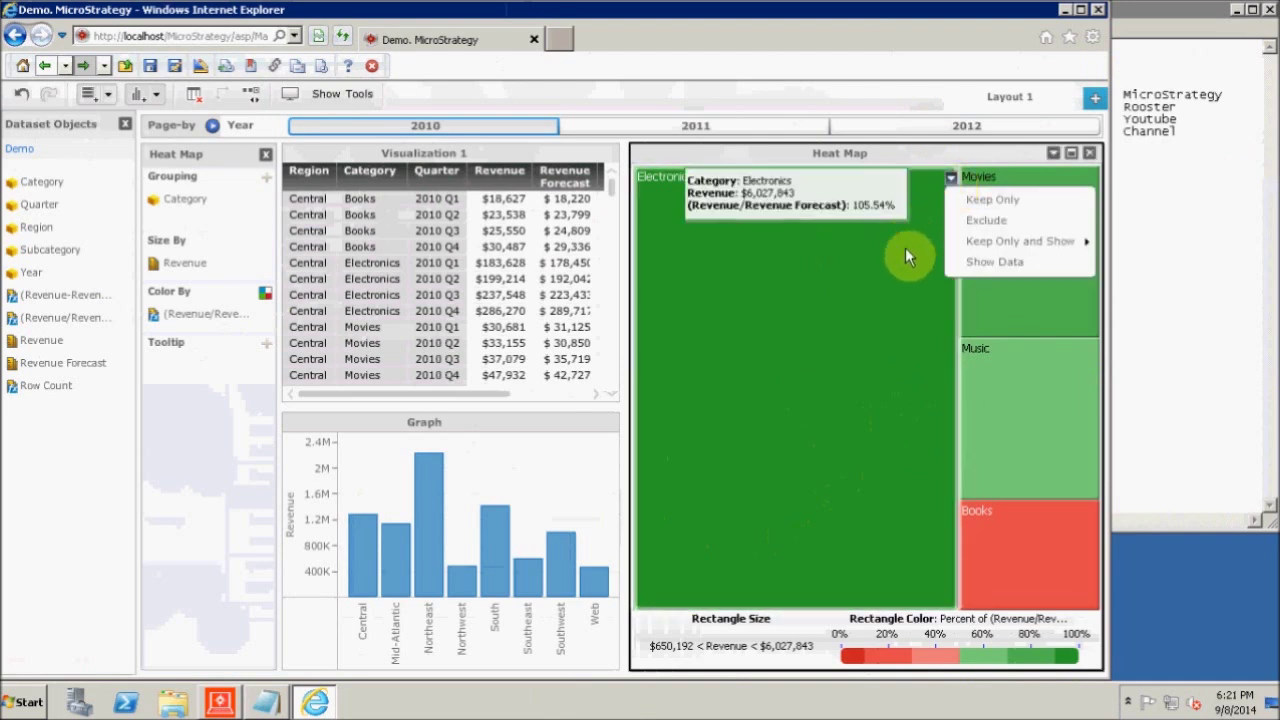
Copy the heat map to a new panel.
click(1054, 154)
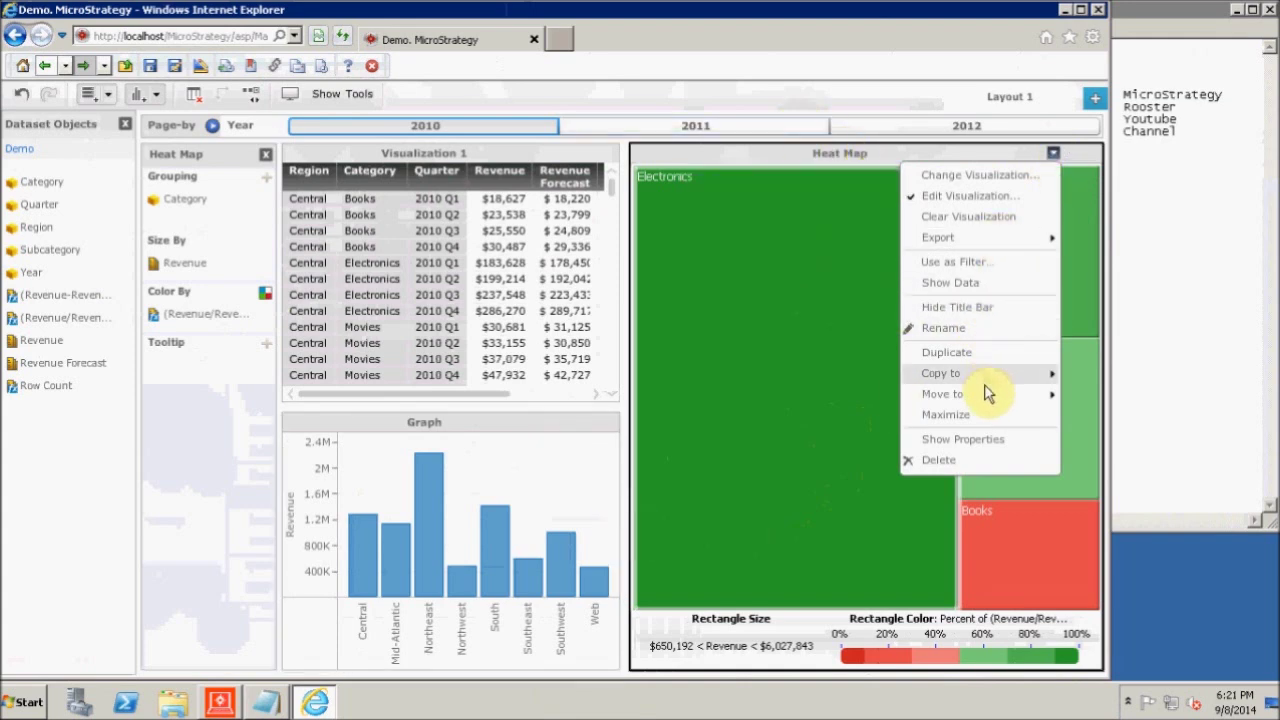
mouse_move(990, 398)
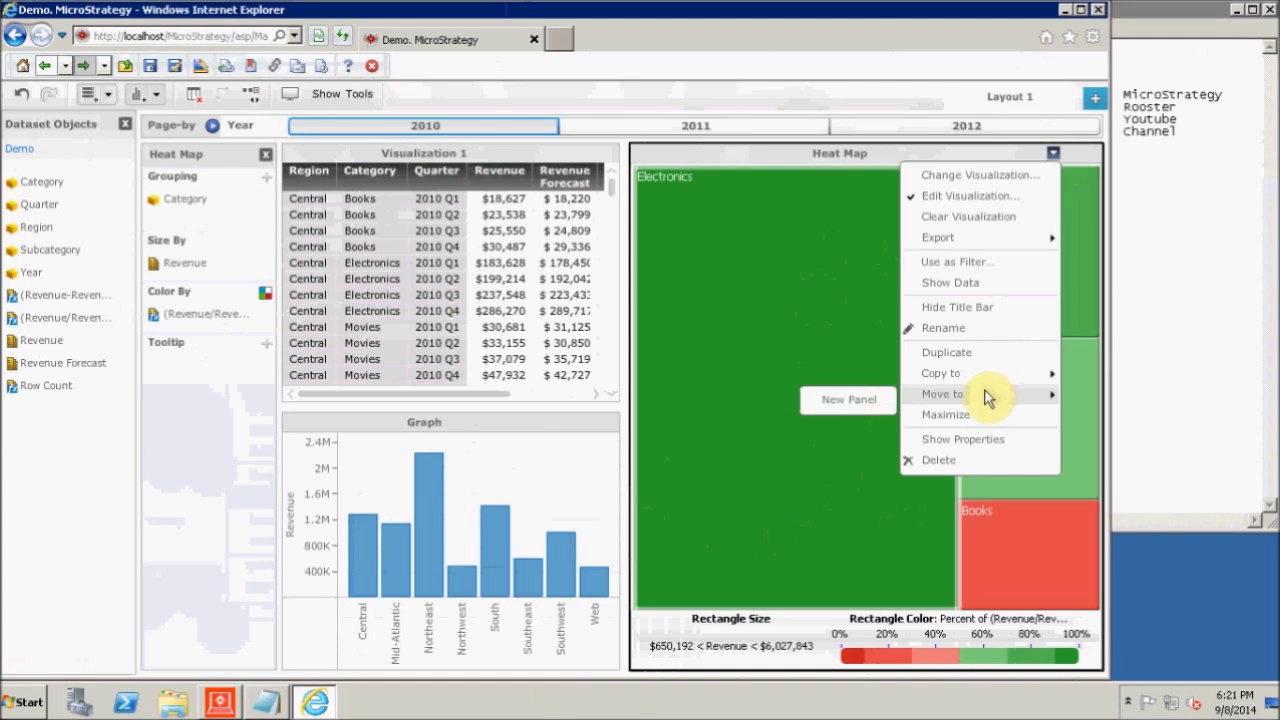
mouse_move(951, 373)
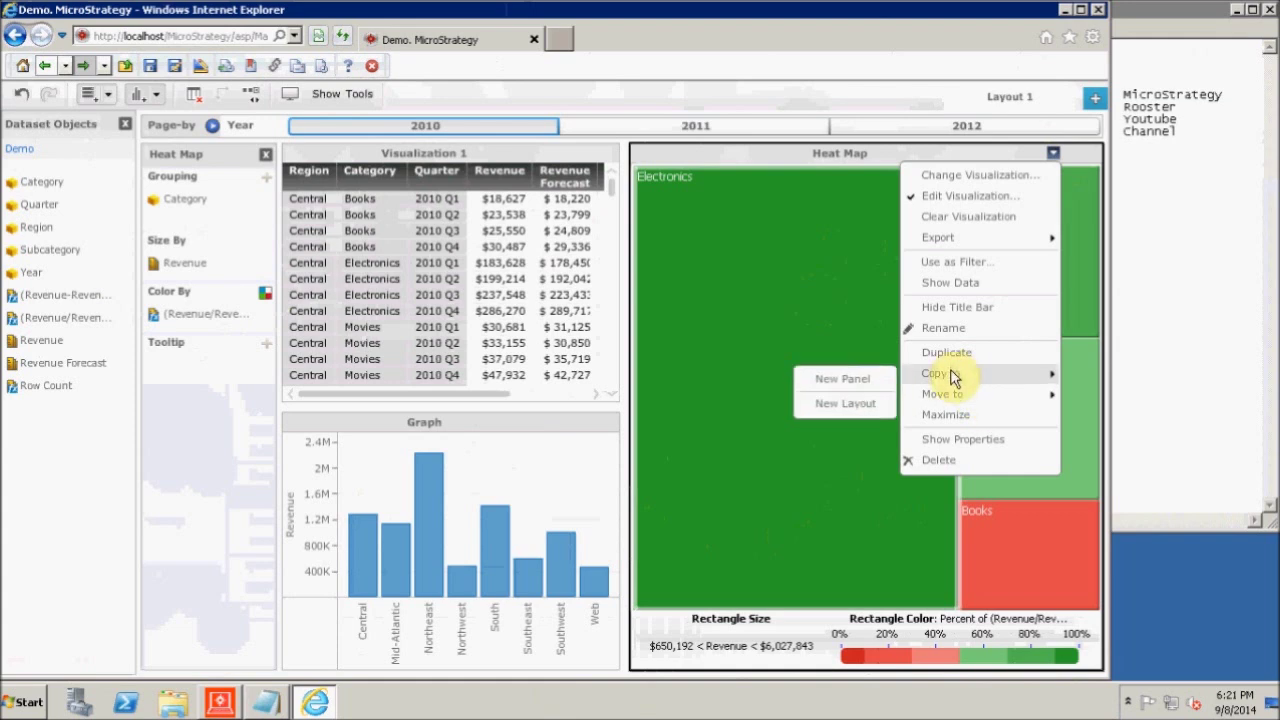
click(847, 378)
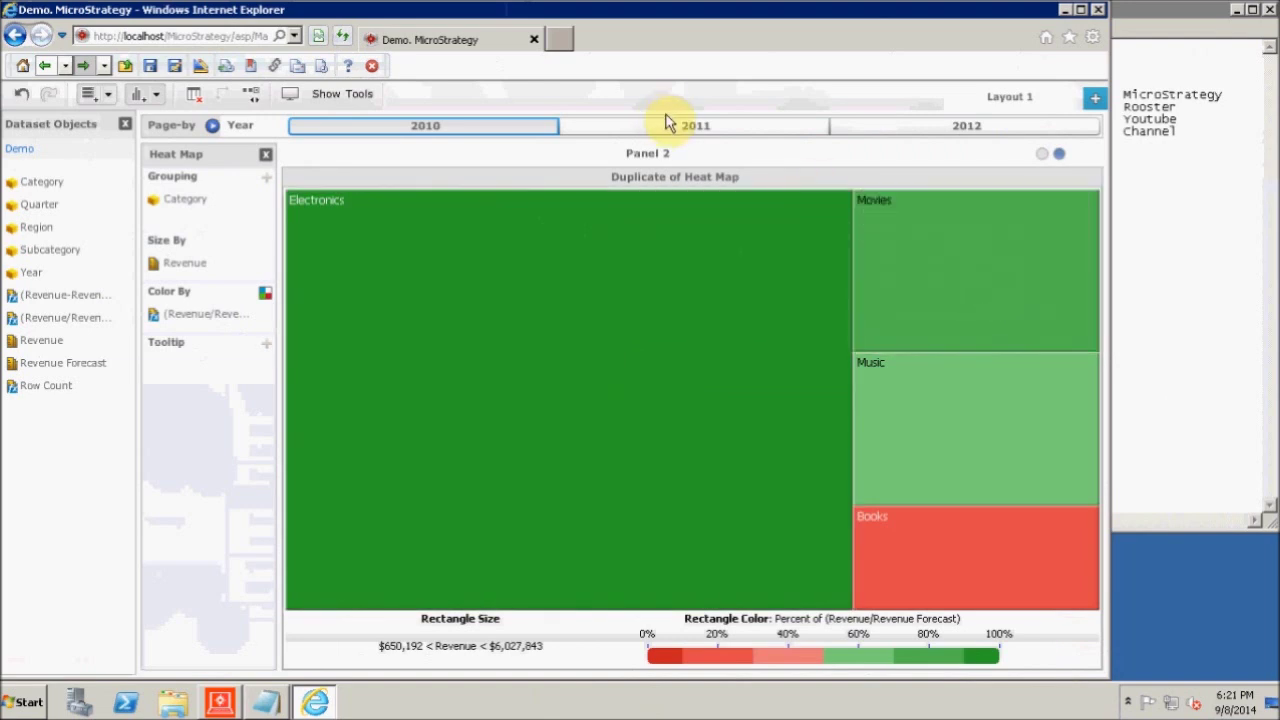
Compare Panel 1 with the duplicated heat map on Panel 2, ending on Panel 1.
click(1045, 155)
click(1059, 156)
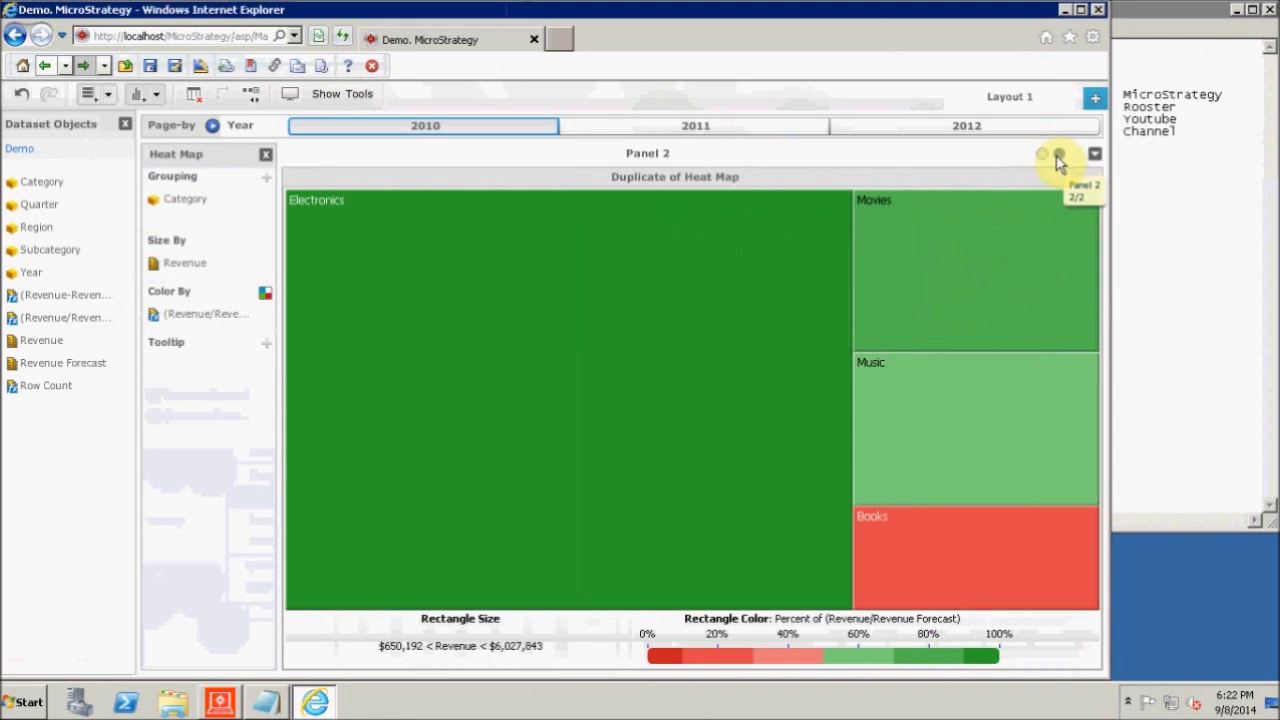
click(1042, 155)
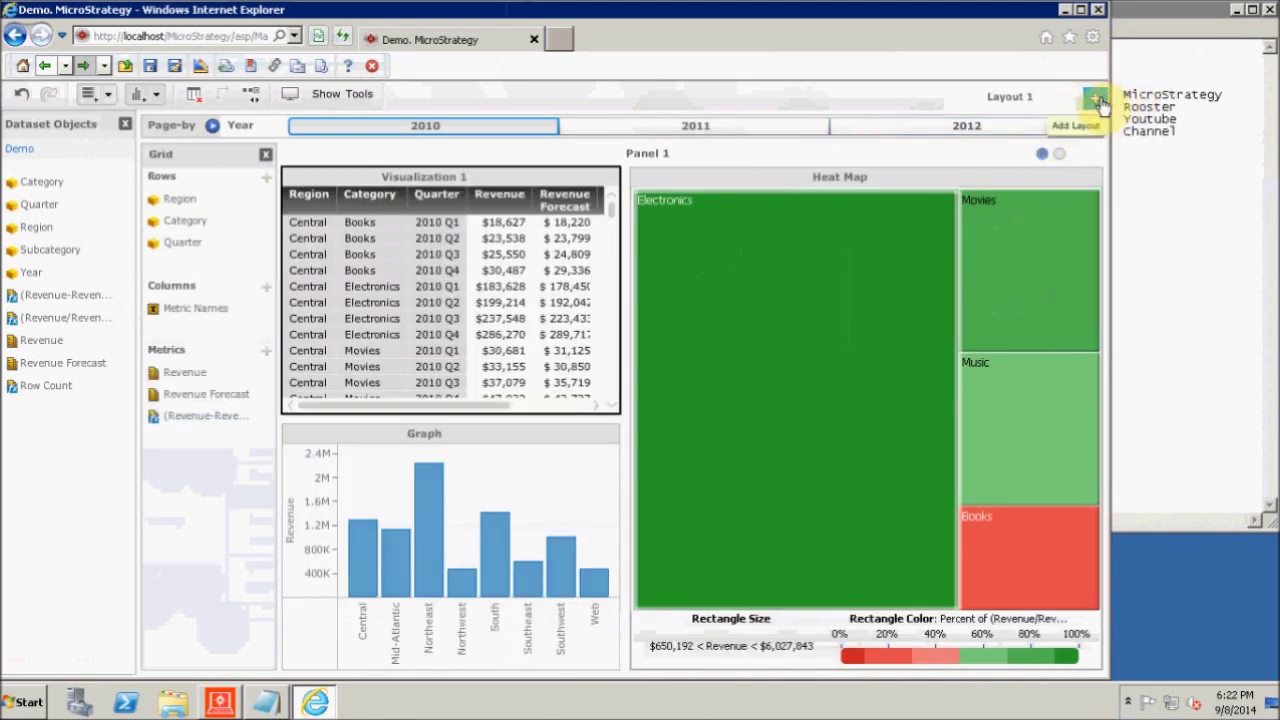
click(1060, 153)
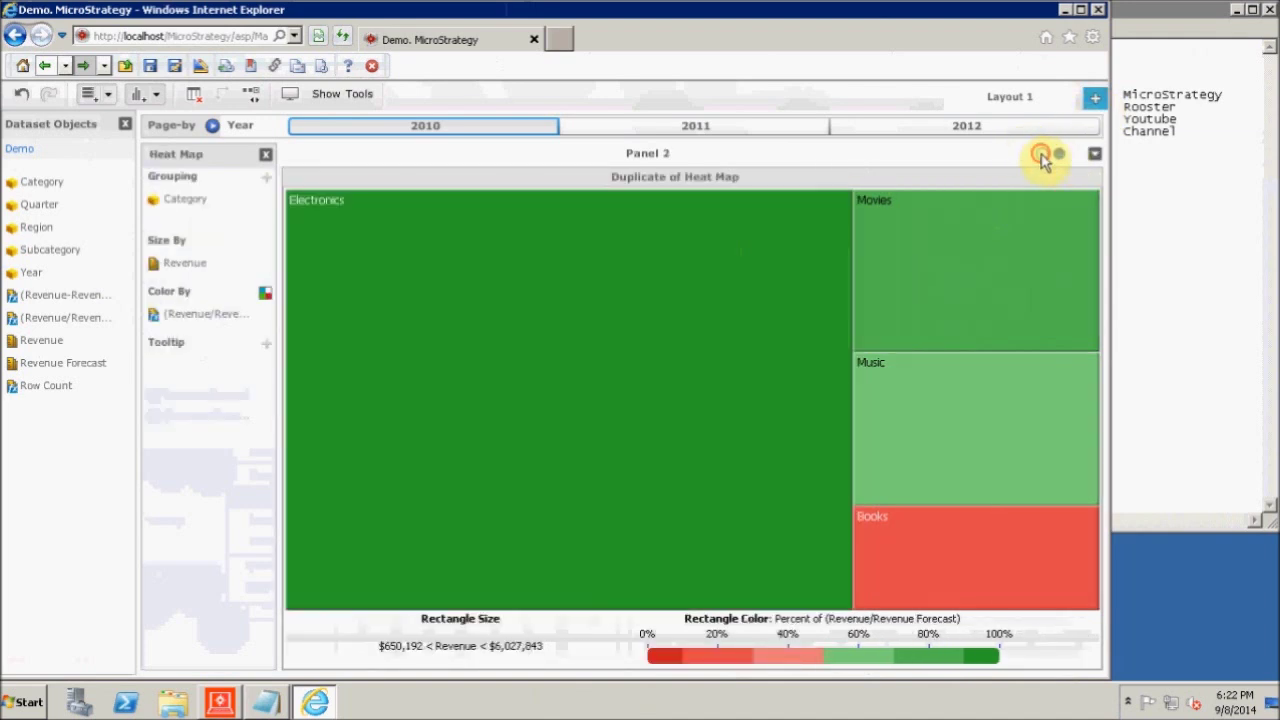
click(1042, 155)
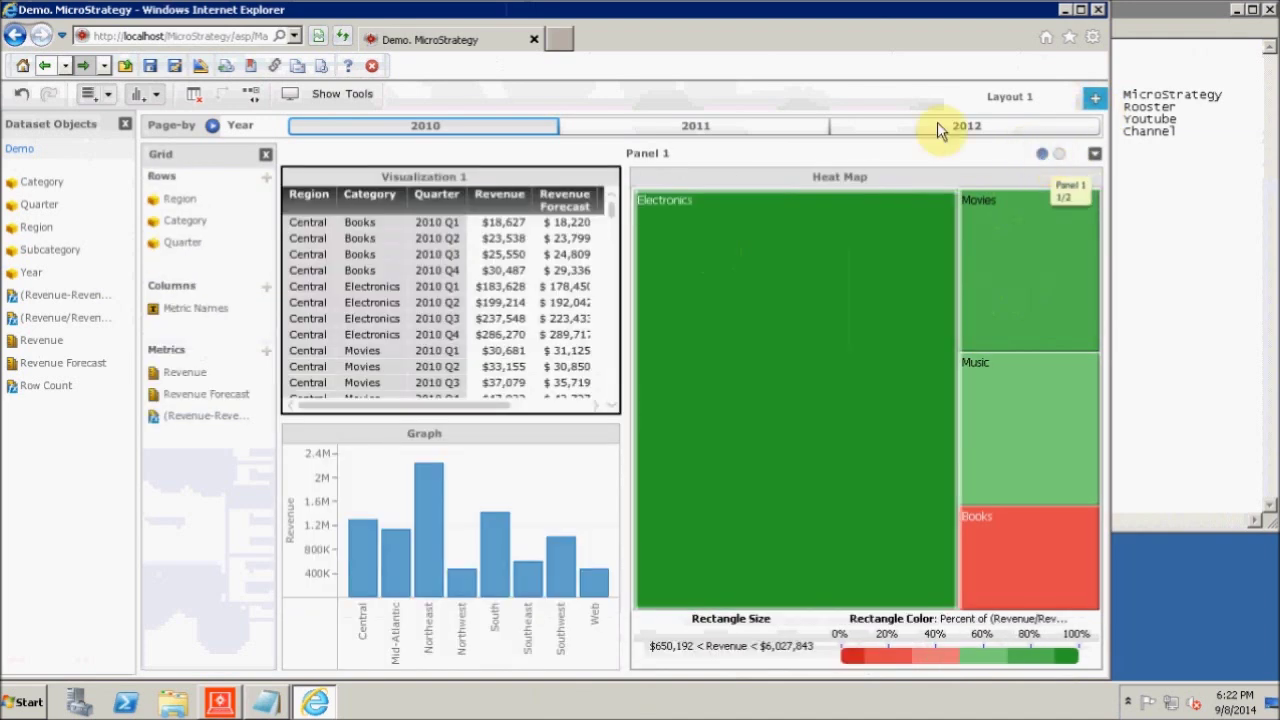
Add a text field to Panel 1 reading "This is my cool new dashboard".
click(358, 95)
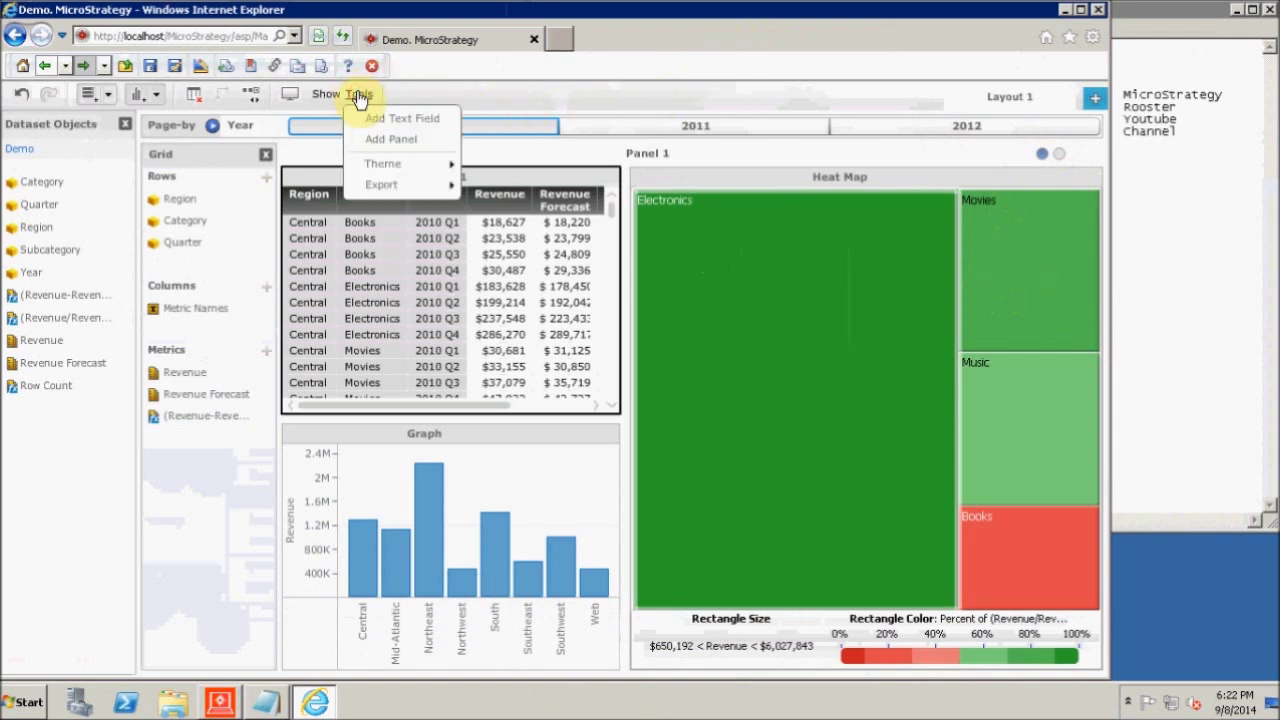
click(390, 120)
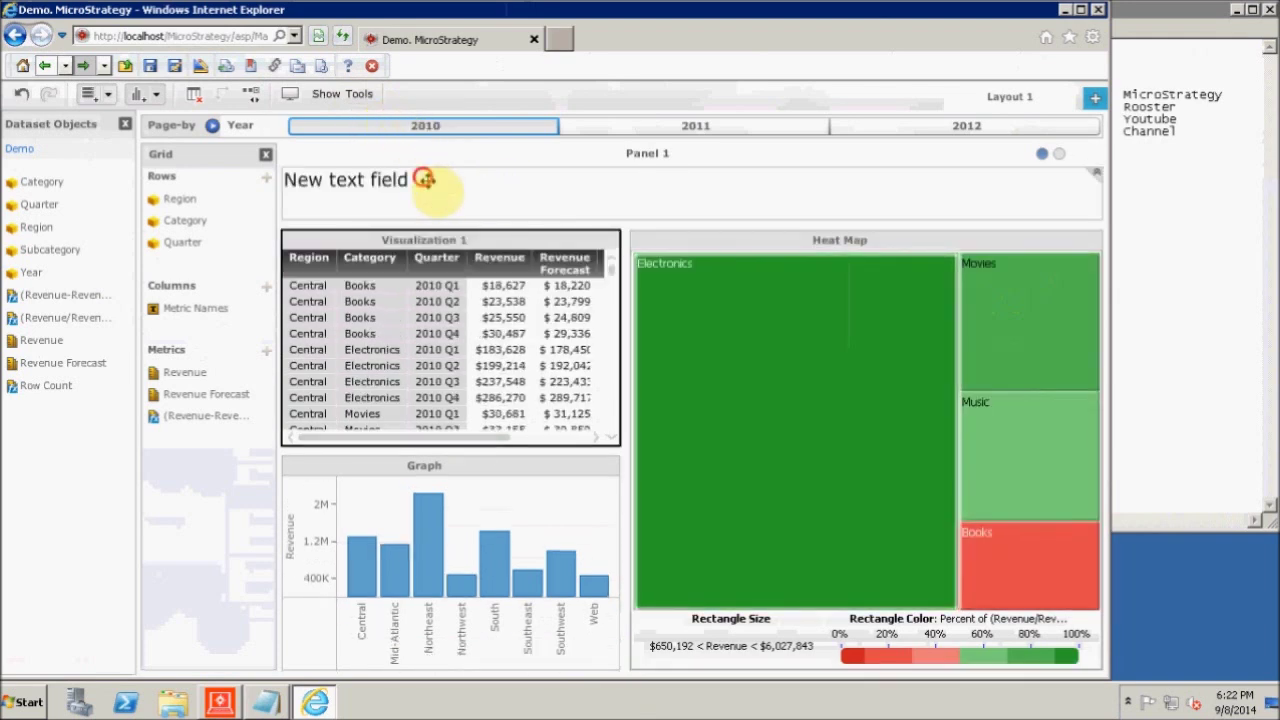
double_click(425, 178)
text(This is my cool new dashboard)
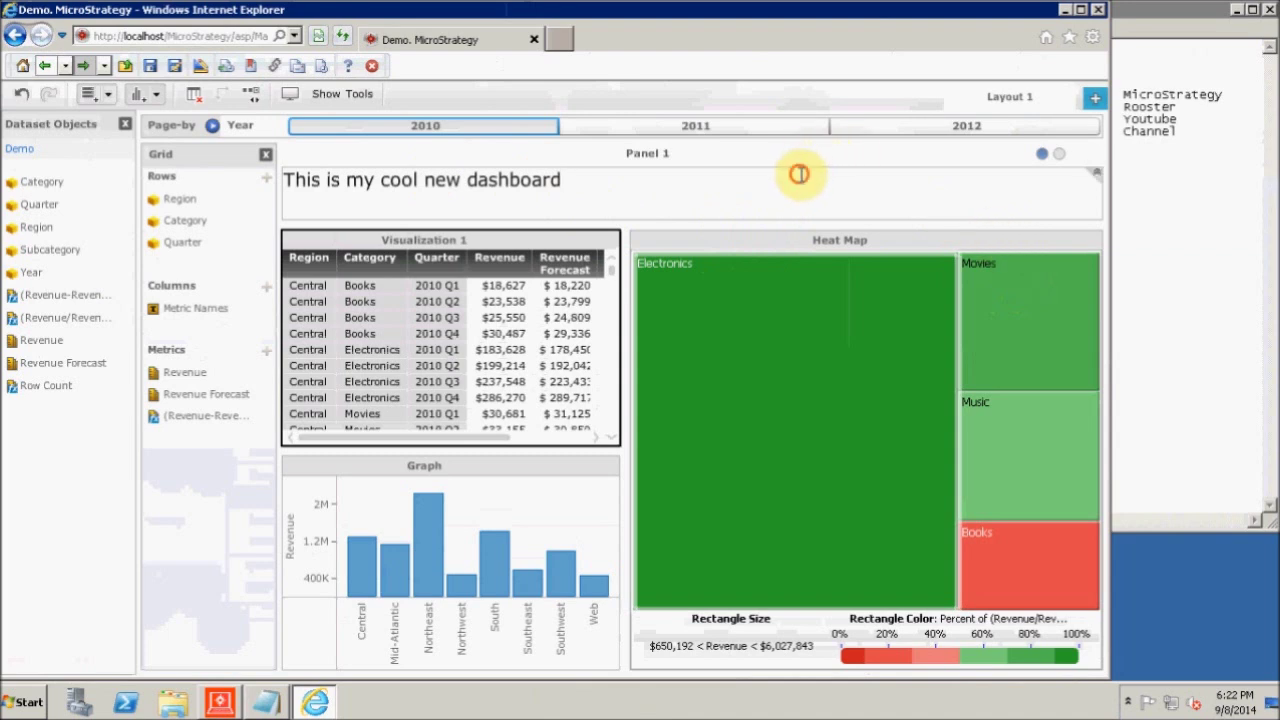
Center the dashboard title text in its text field.
click(1096, 177)
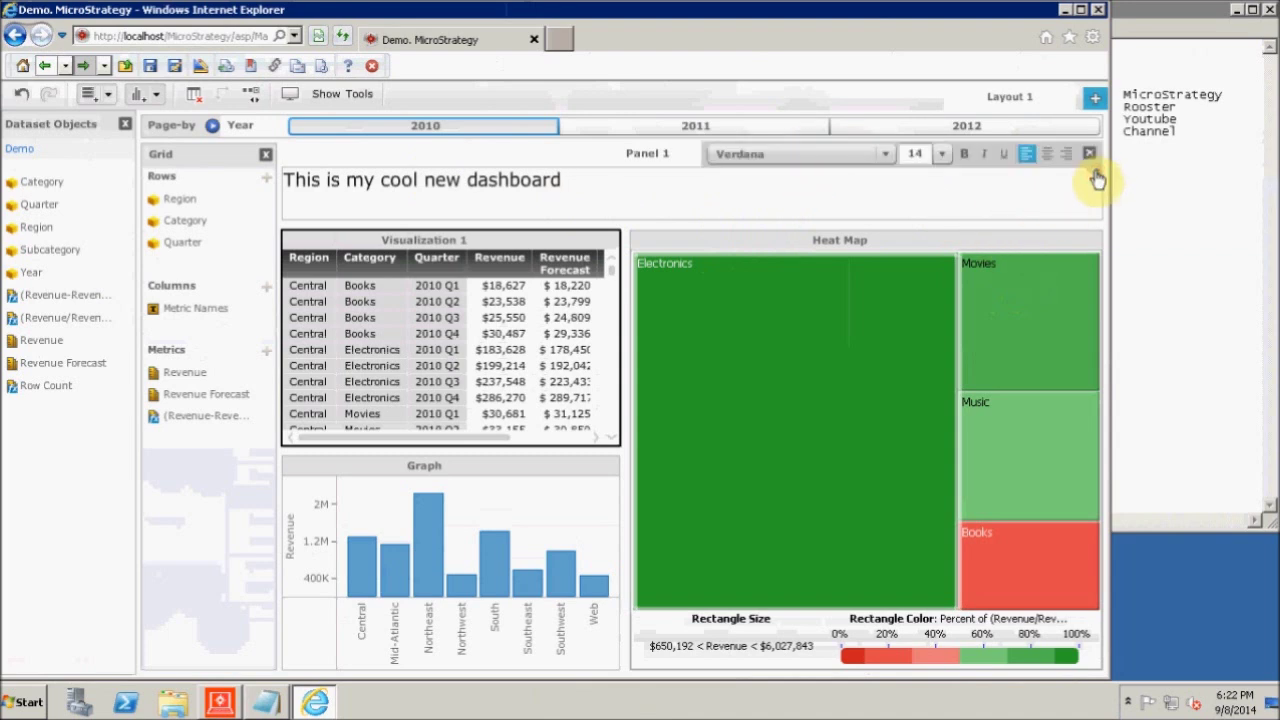
click(1046, 153)
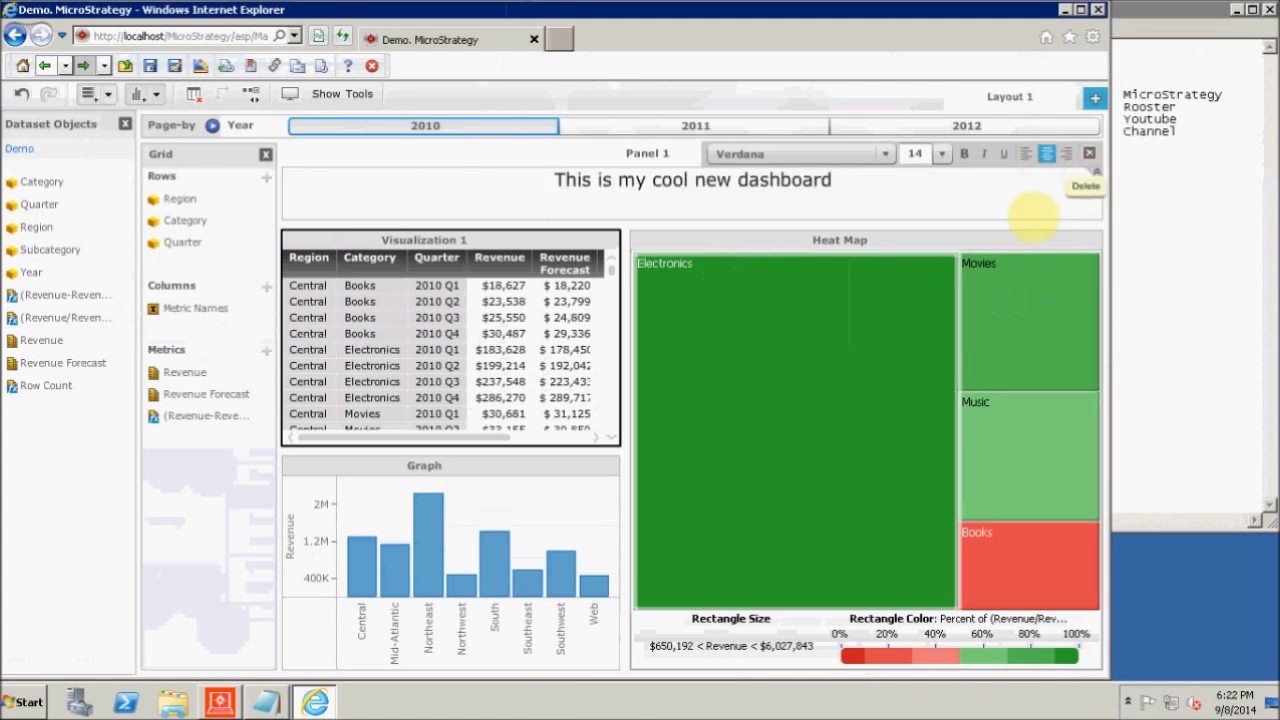
triple_click(849, 180)
click(509, 163)
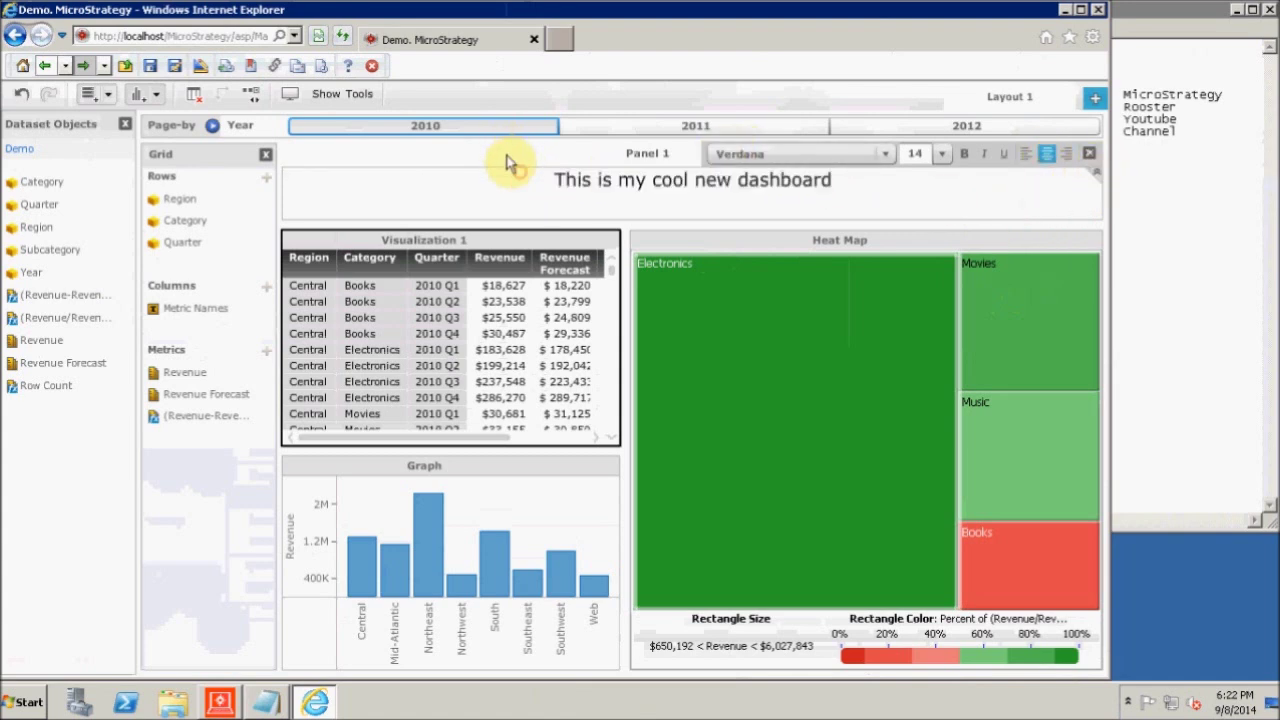
click(566, 178)
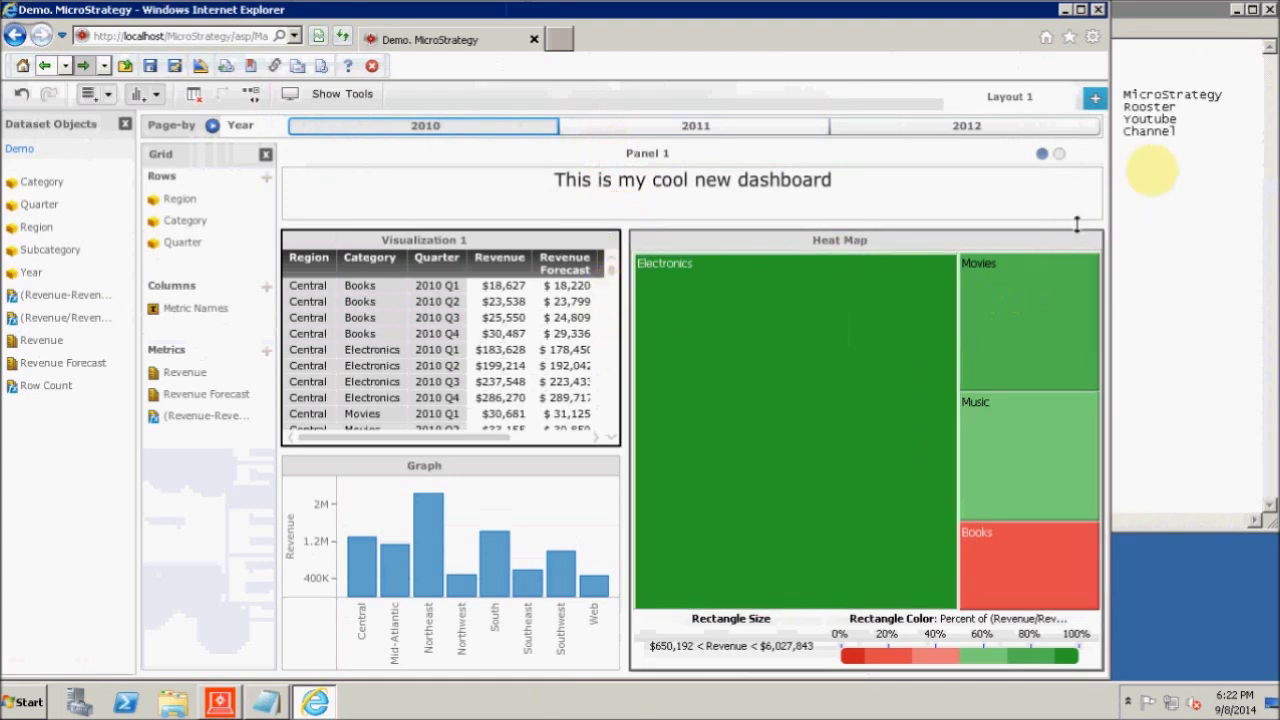
Check Panel 2 for the title text field and return to Panel 1.
click(1059, 155)
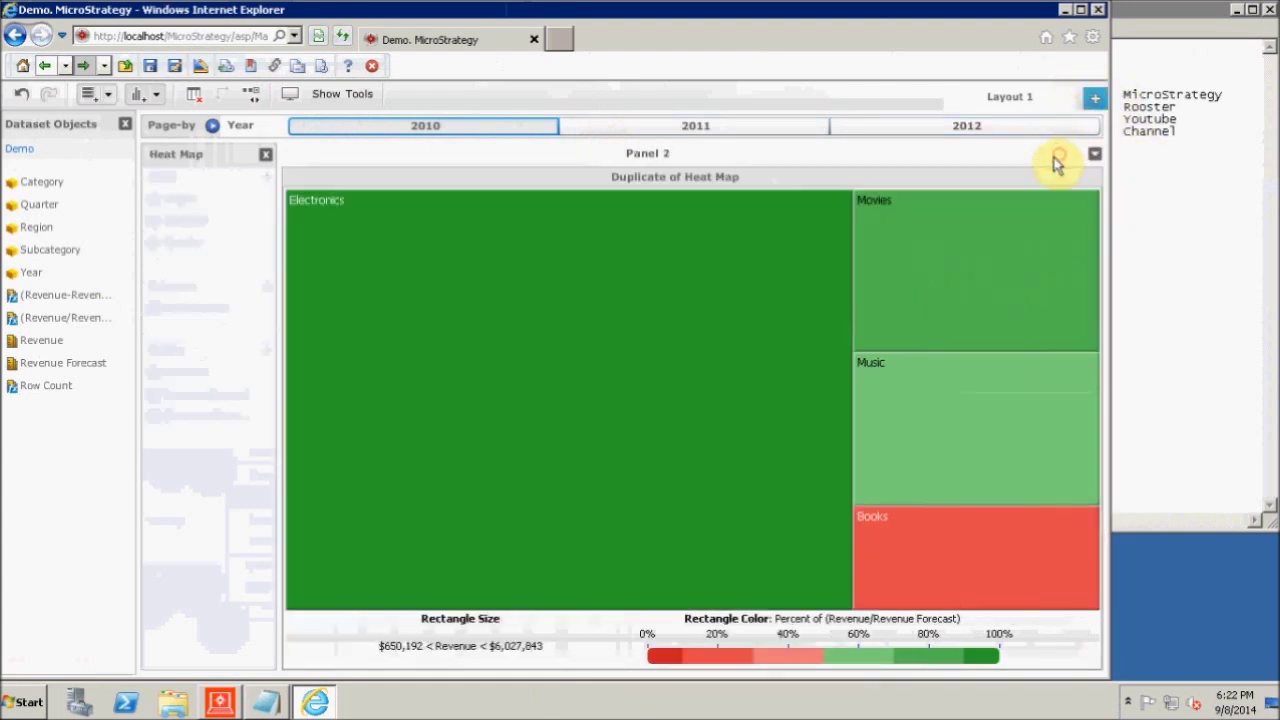
click(1042, 154)
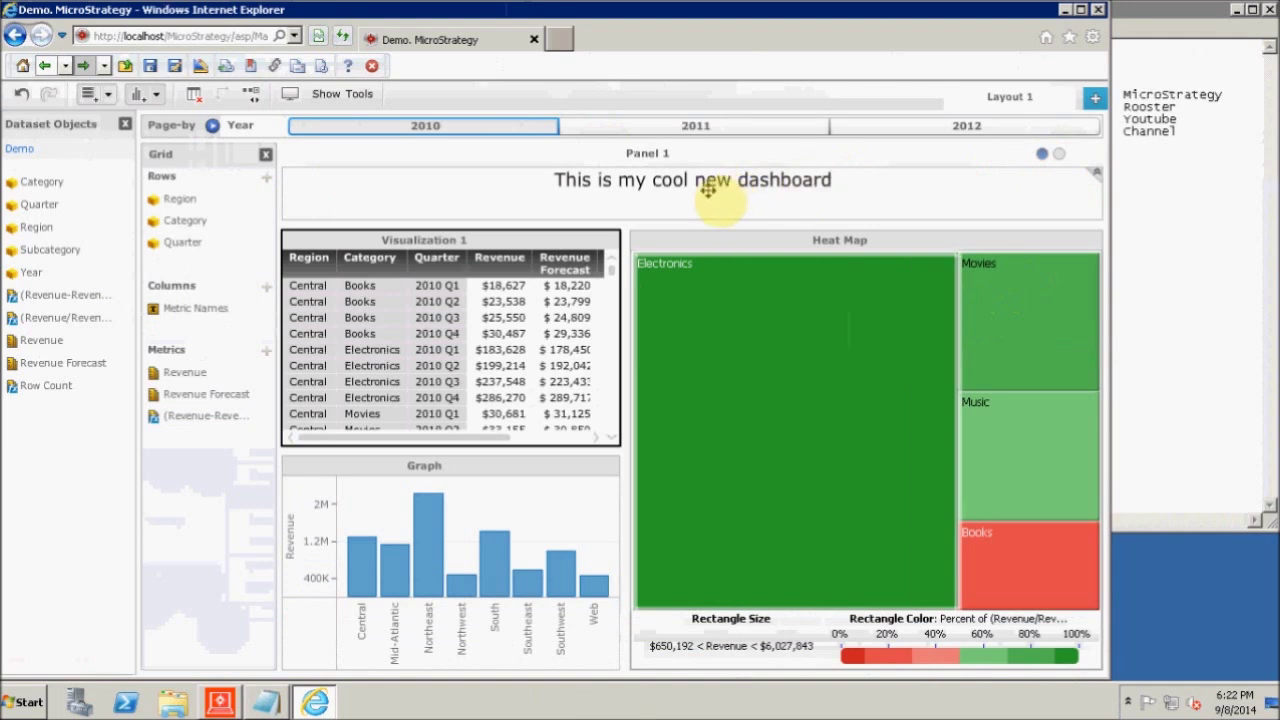
drag(707, 185, 800, 192)
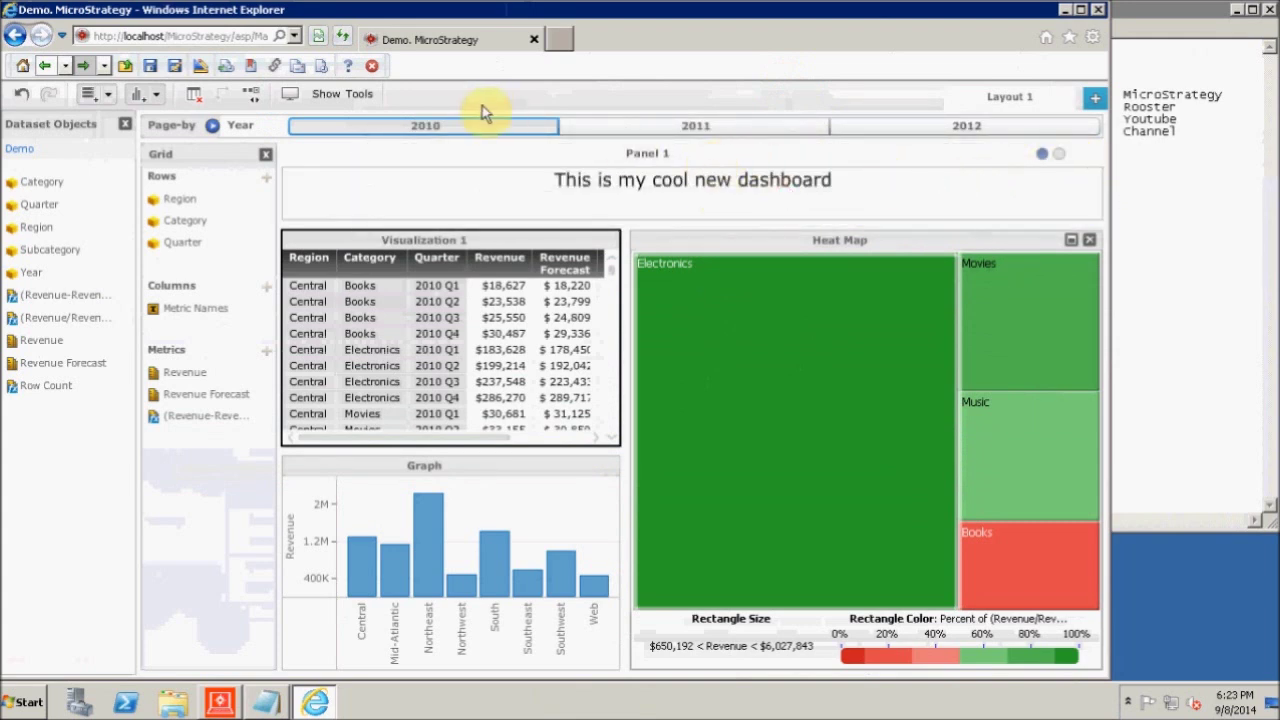
Change the dashboard theme to Dark.
click(356, 96)
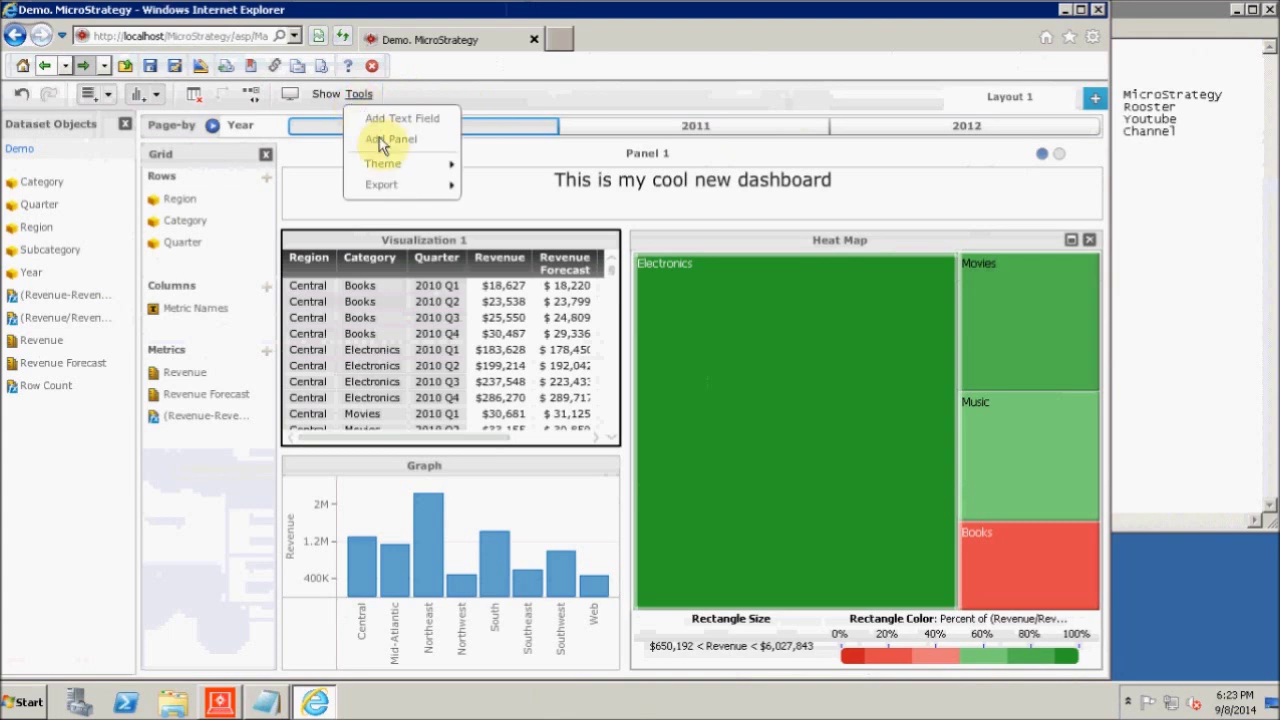
mouse_move(400, 166)
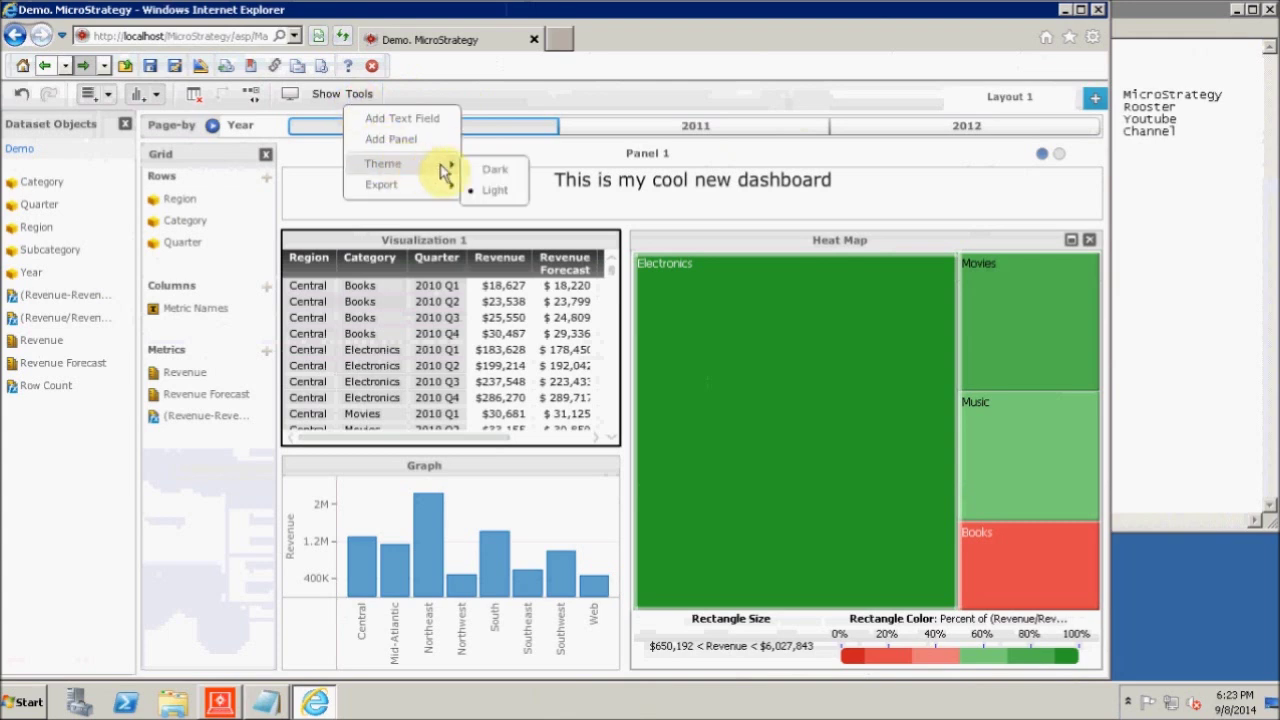
click(495, 172)
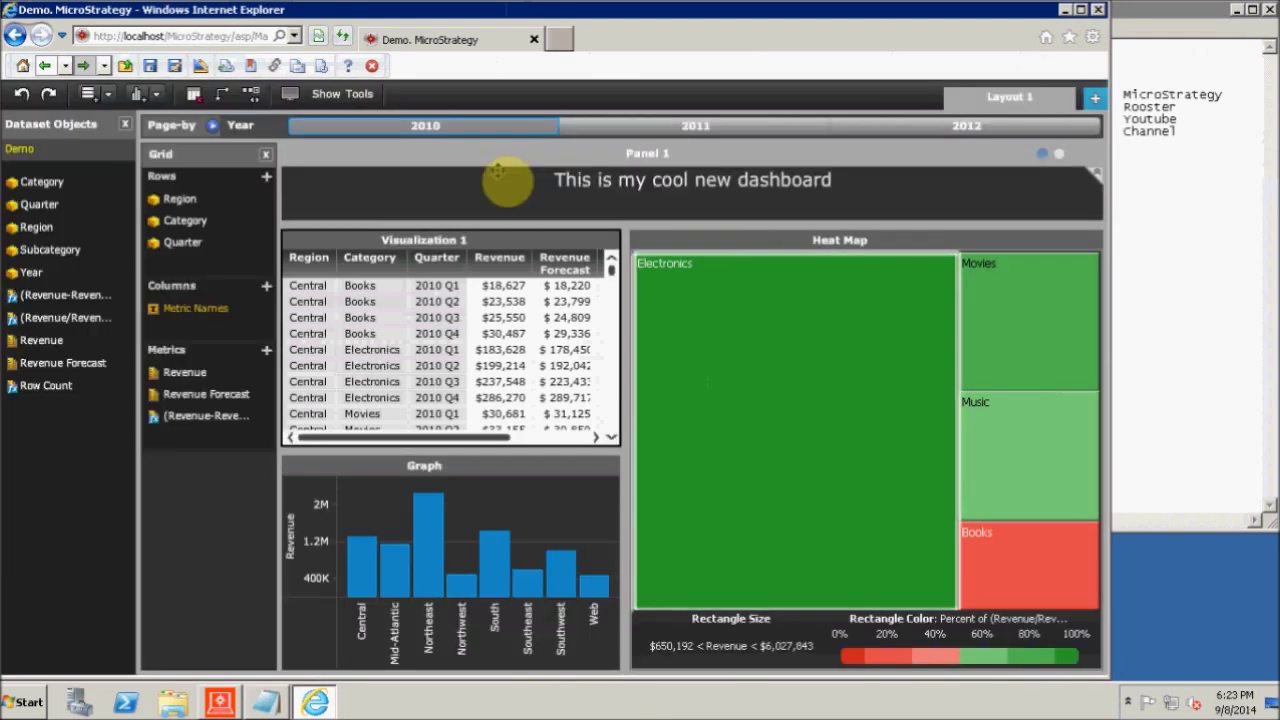
Show the dashboard's Filters area beside the dataset objects.
click(358, 98)
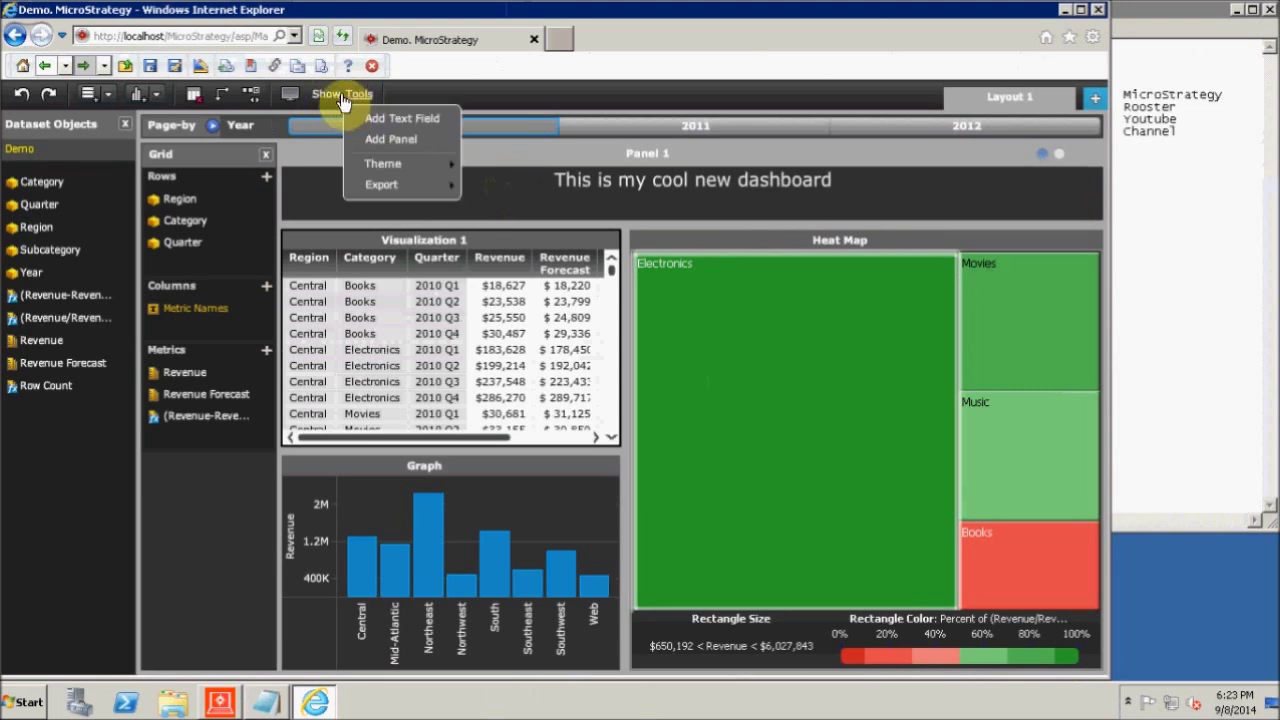
click(330, 100)
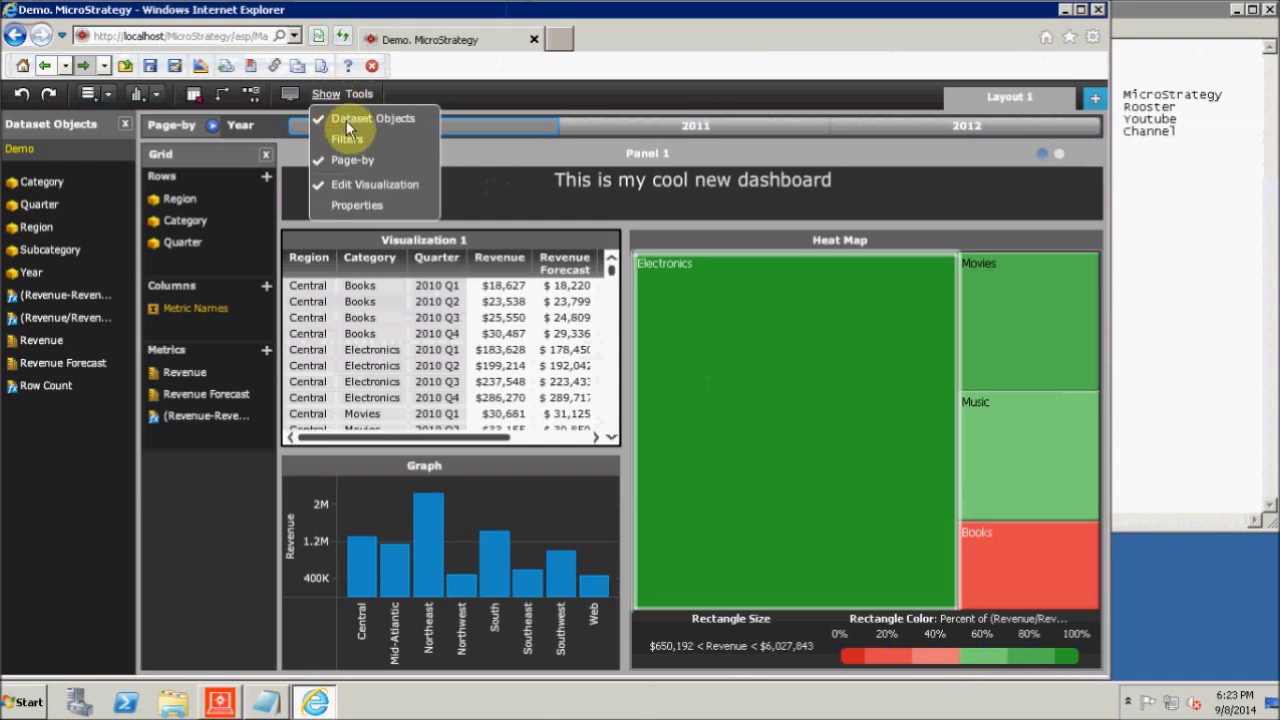
click(347, 139)
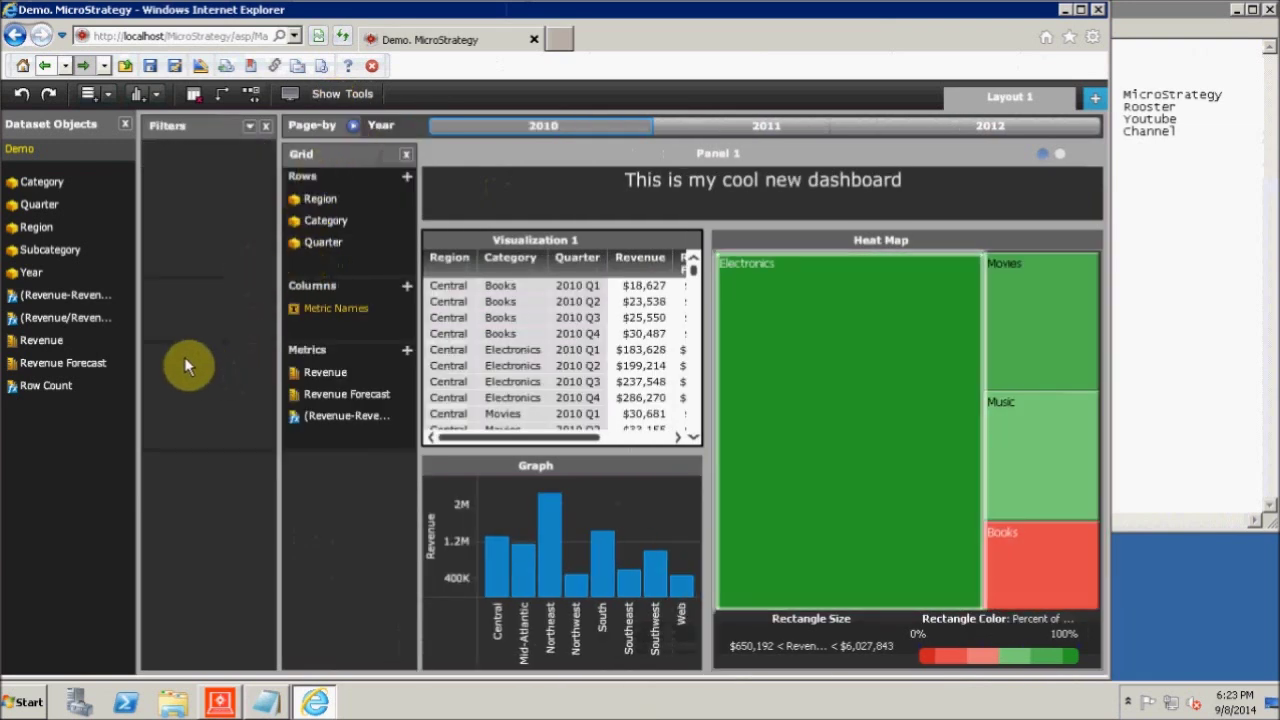
Add Year to the Filters area and limit the Year filter to 2010.
drag(45, 275, 207, 284)
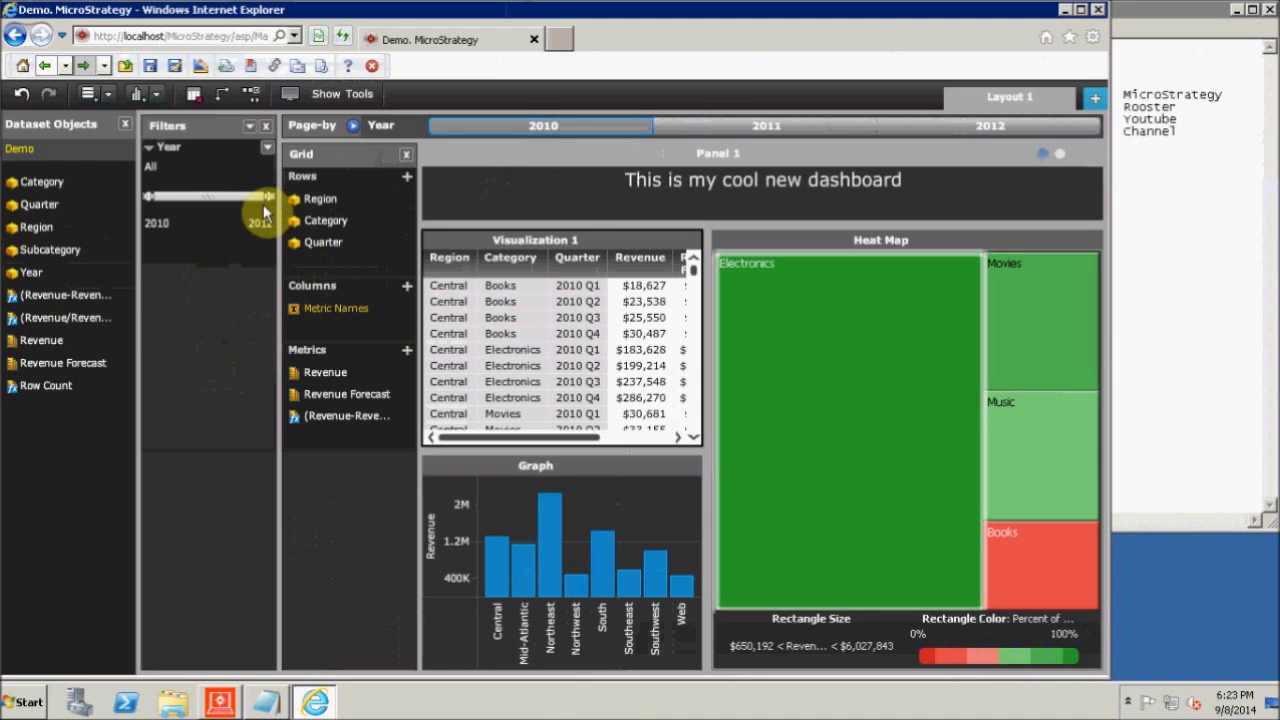
drag(268, 200, 166, 203)
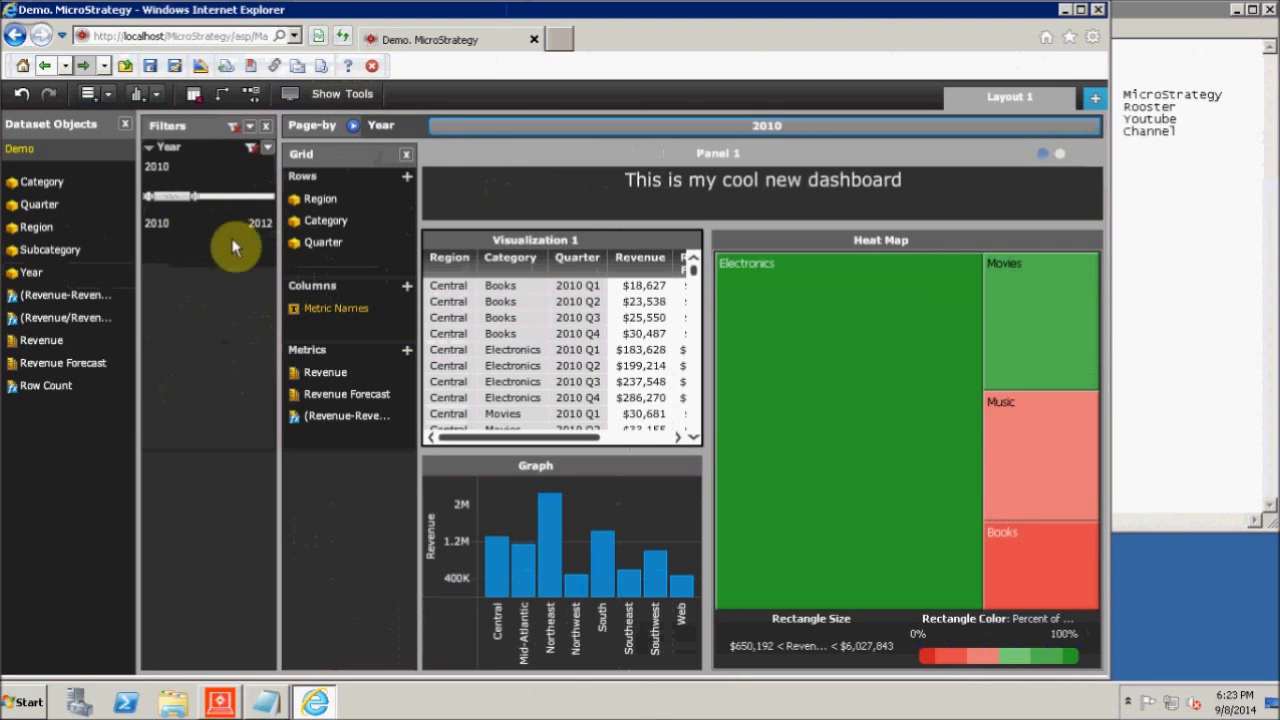
Show the dashboard in full screen mode and widen the Year filter to cover 2010 through 2012.
mouse_move(336, 3)
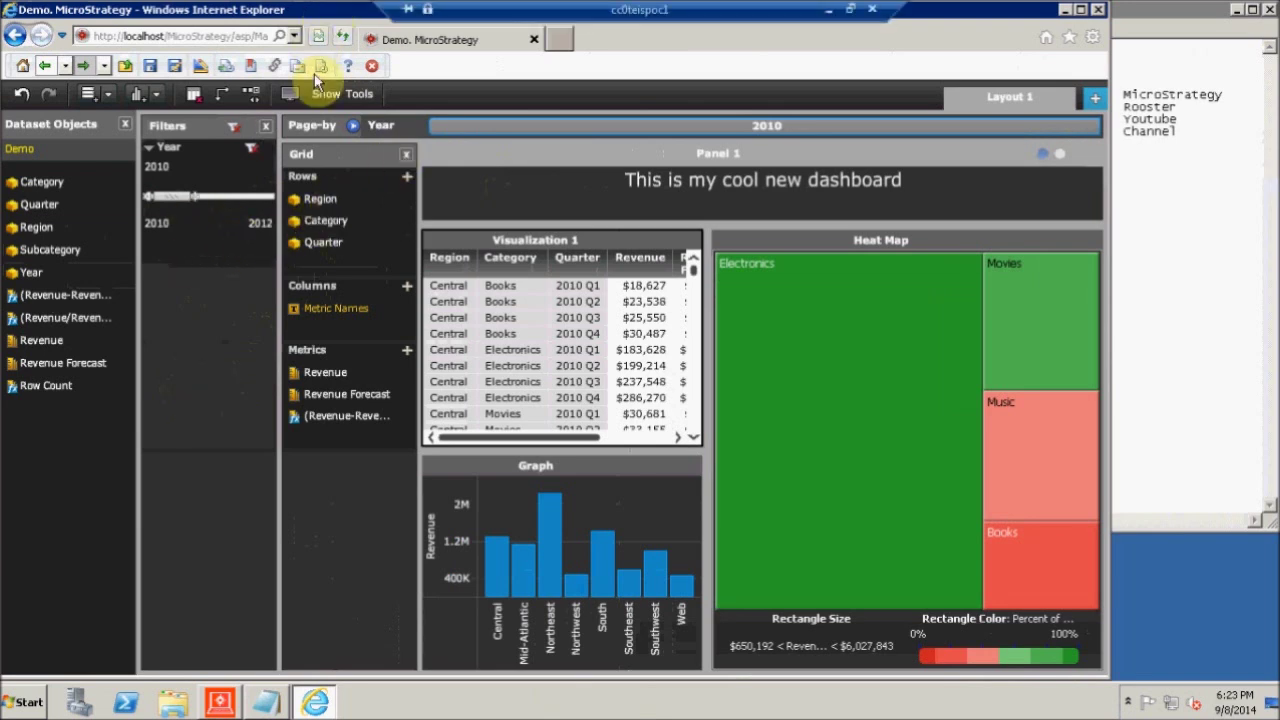
click(293, 95)
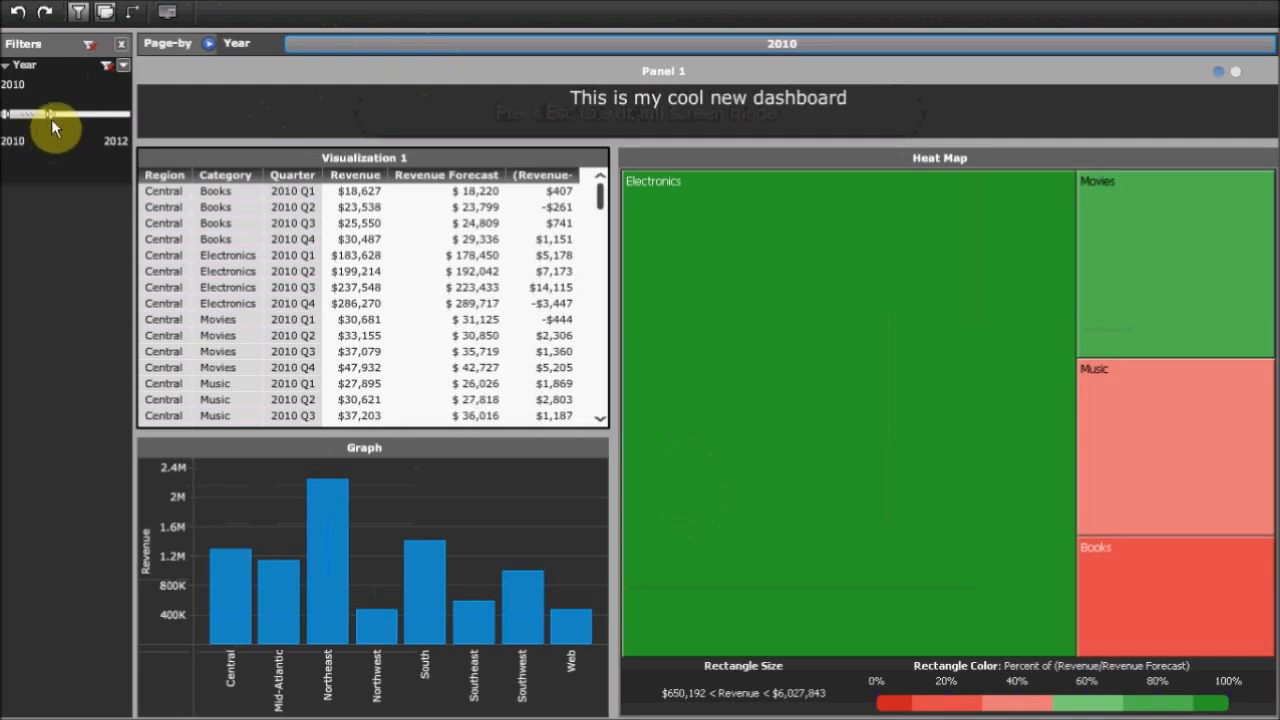
drag(50, 115, 138, 121)
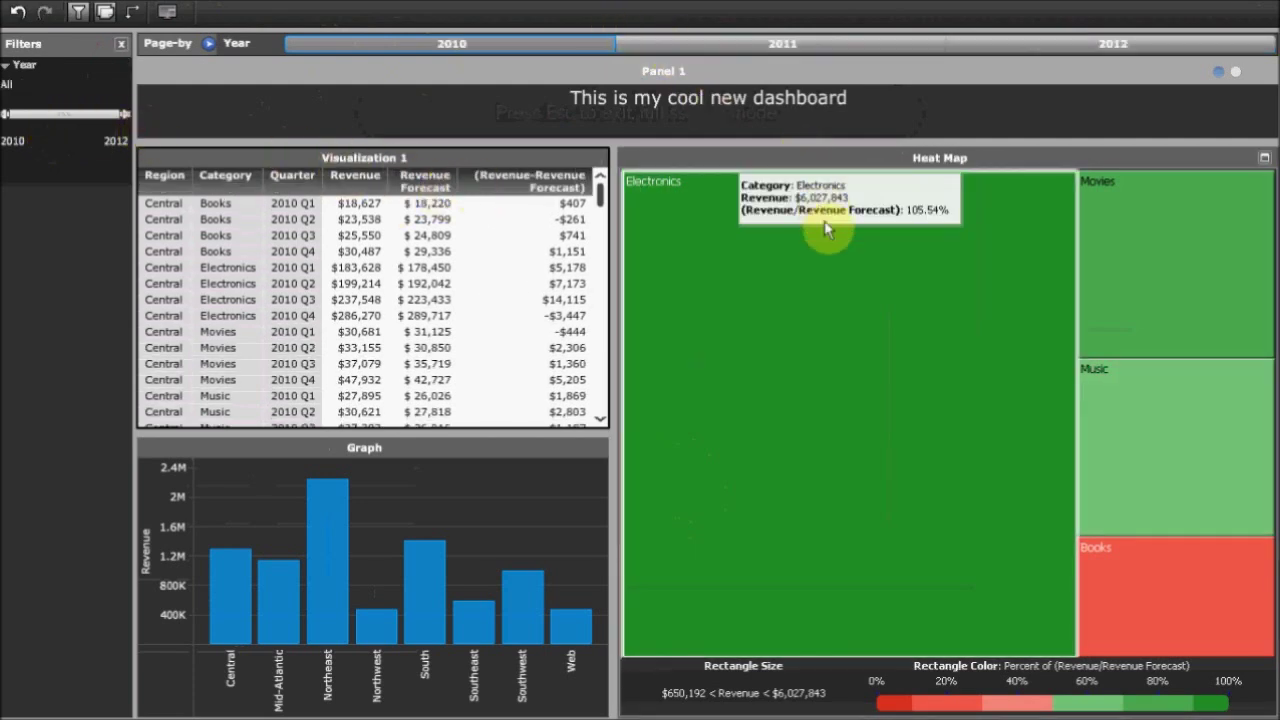
Check Panel 2 in full screen mode, return to Panel 1 and exit full screen.
click(1233, 76)
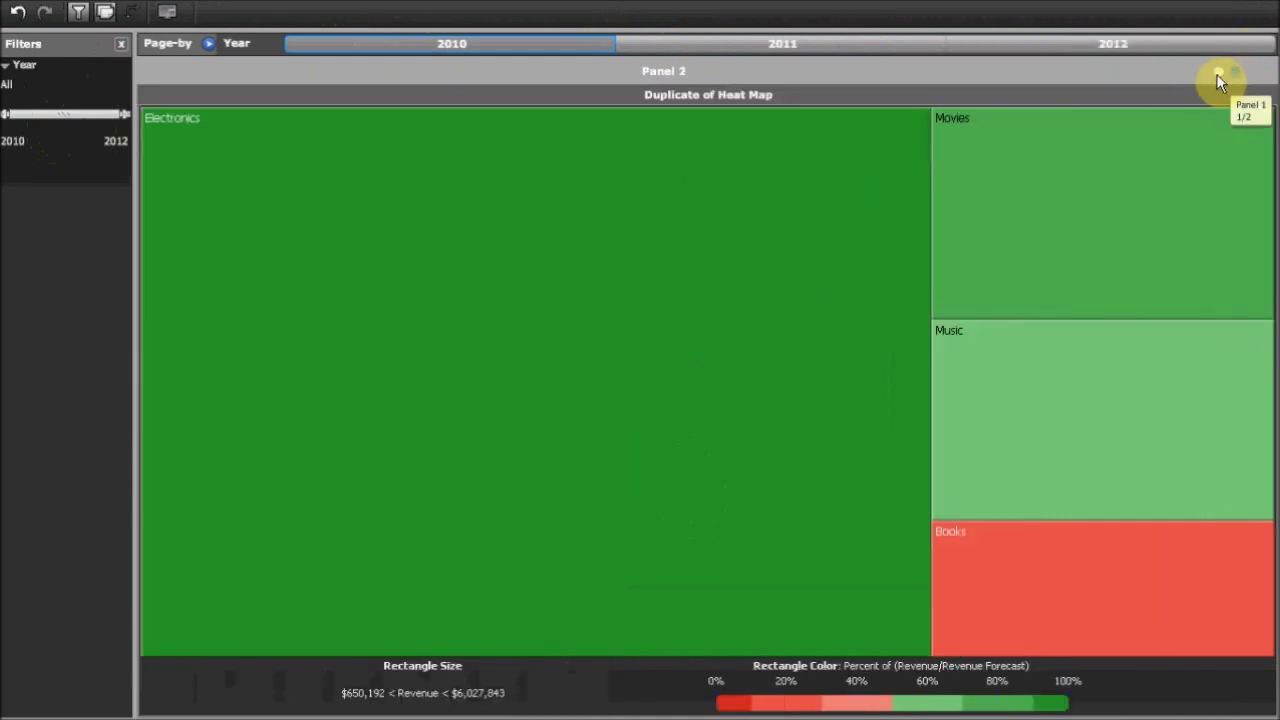
click(1219, 73)
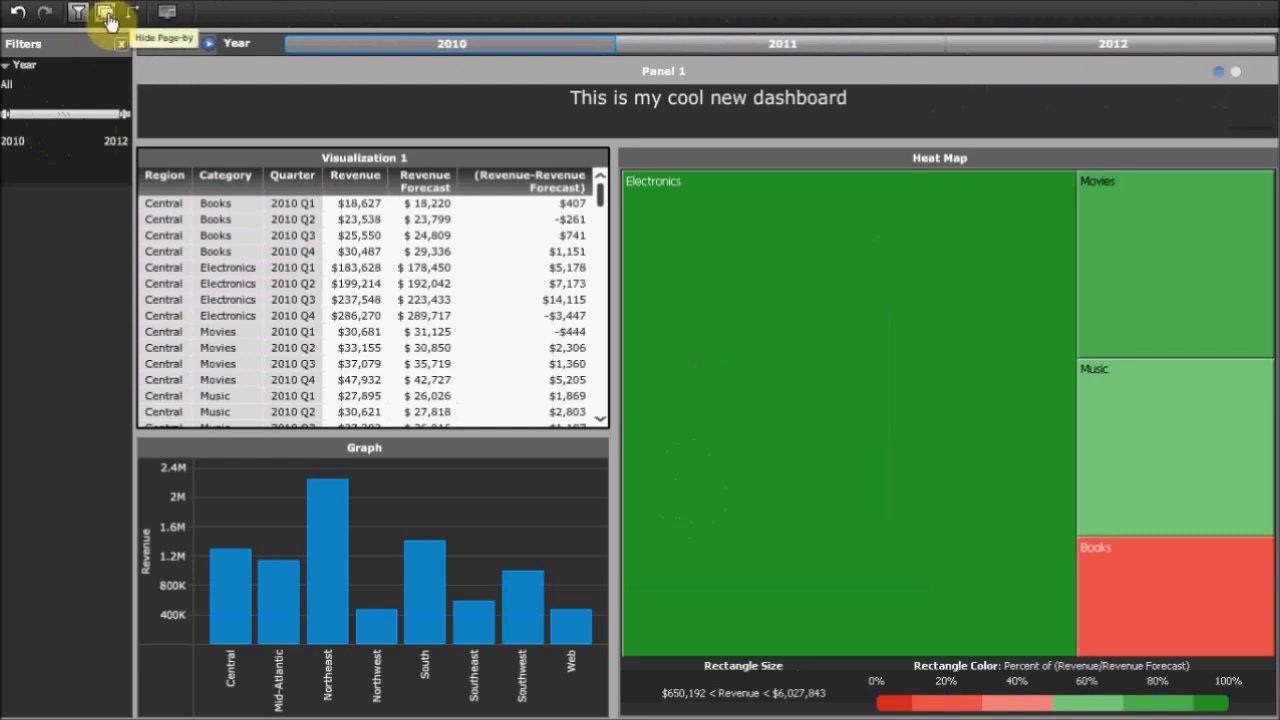
click(167, 16)
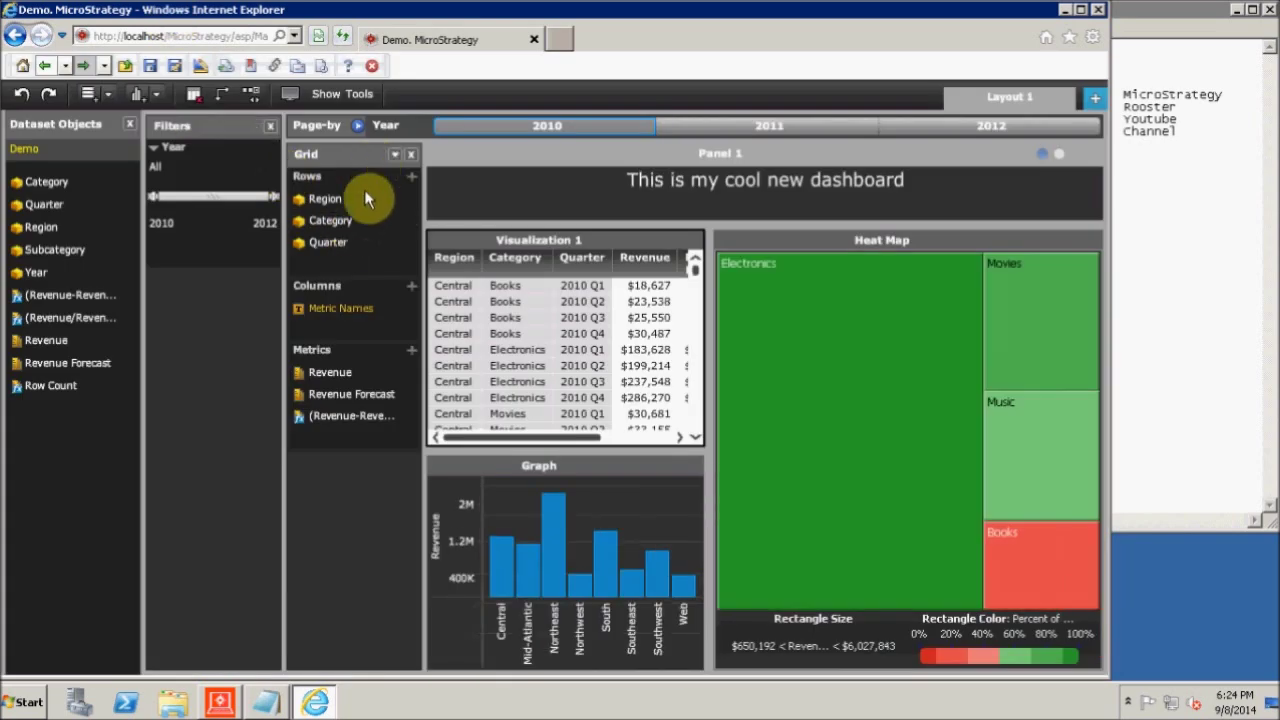
Save the dashboard as Demo in My Reports and return to the original dashboard.
mouse_move(365, 190)
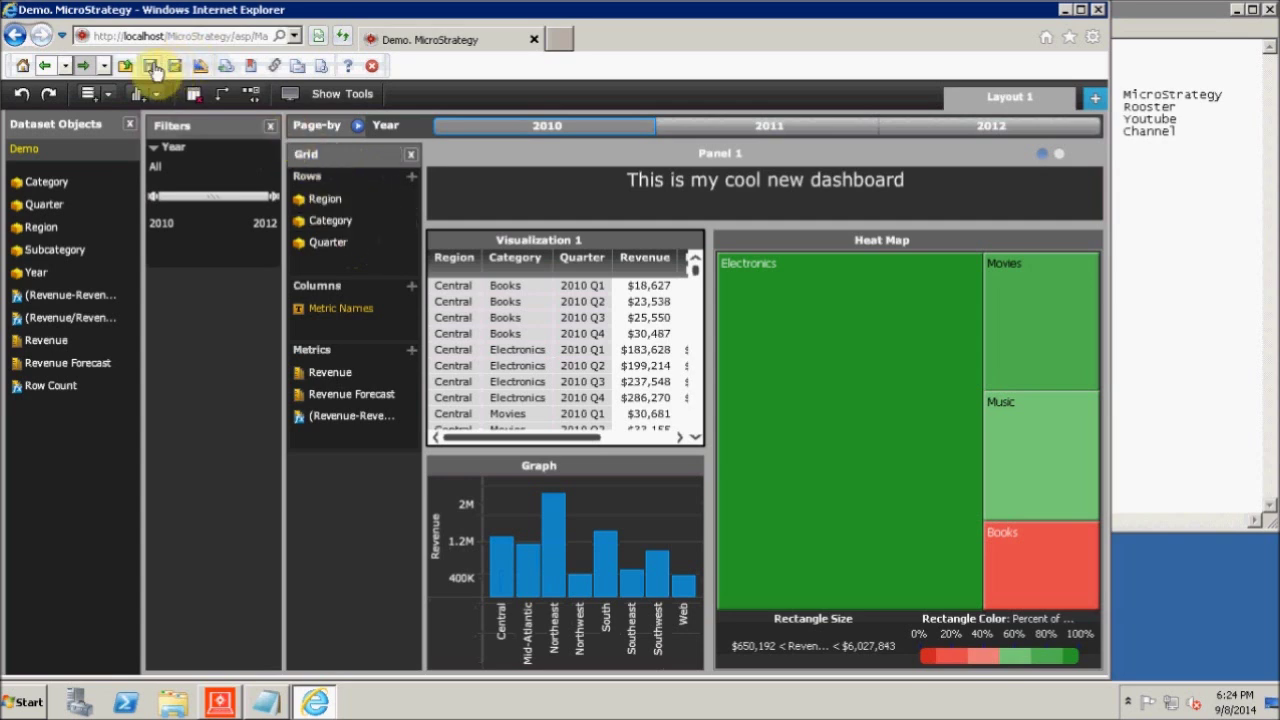
click(151, 66)
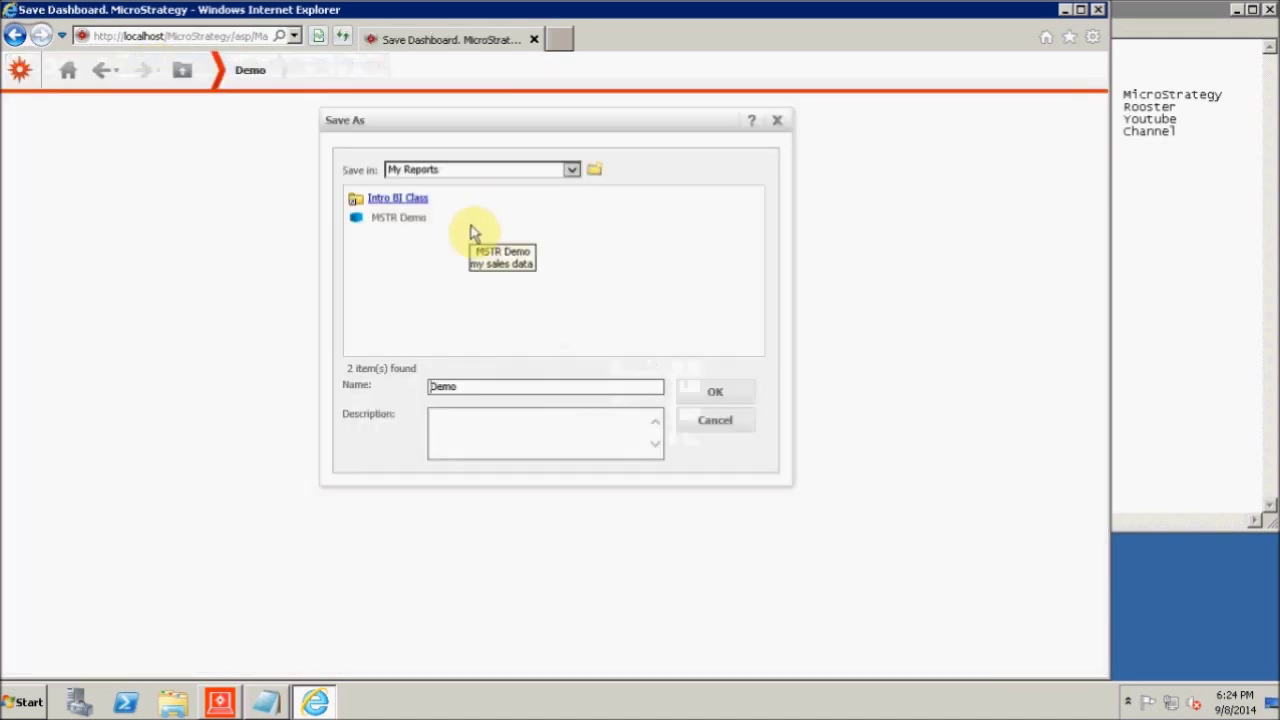
click(741, 392)
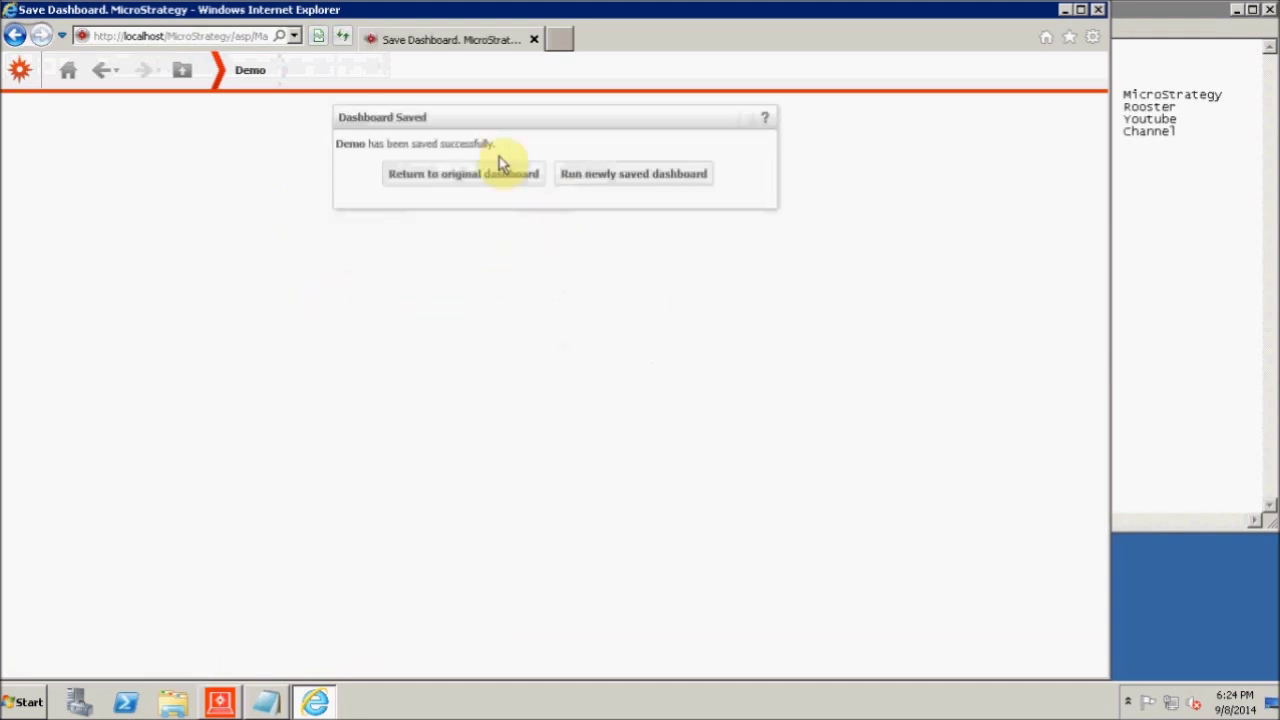
click(515, 181)
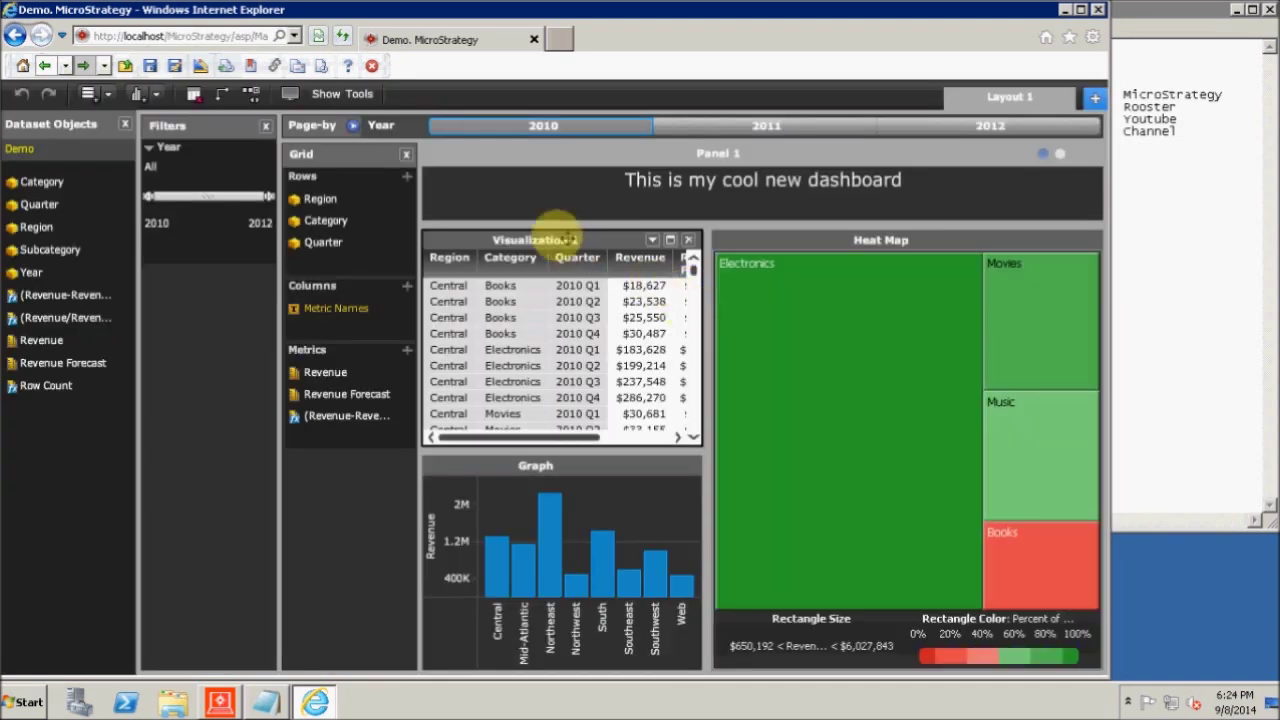
Convert the dashboard to a document and dismiss the Windows Security prompt.
click(200, 68)
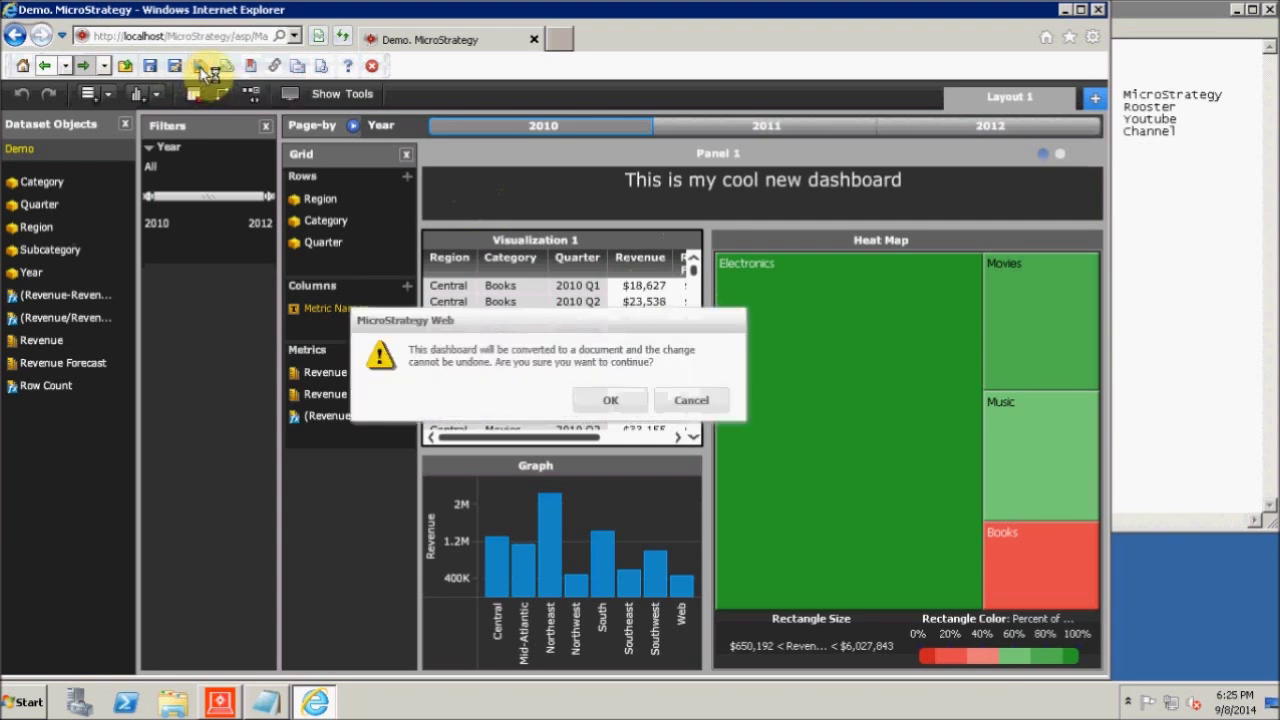
click(614, 400)
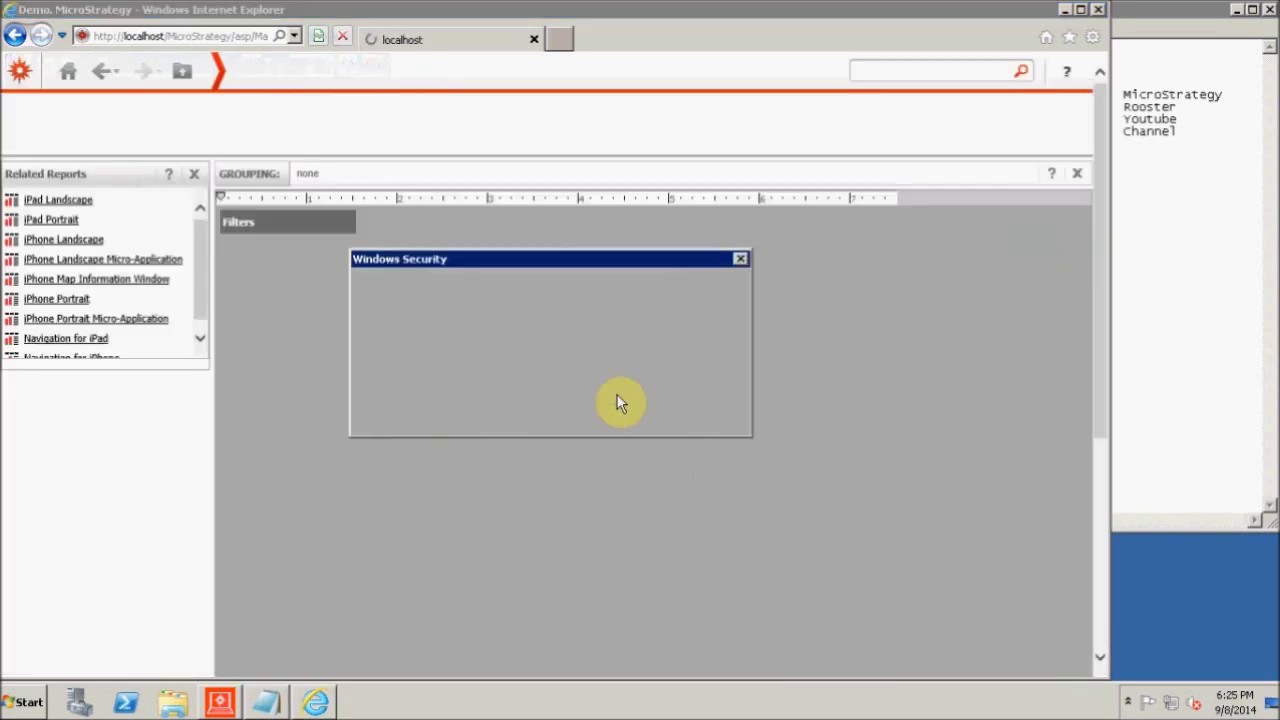
drag(690, 450, 471, 406)
click(600, 447)
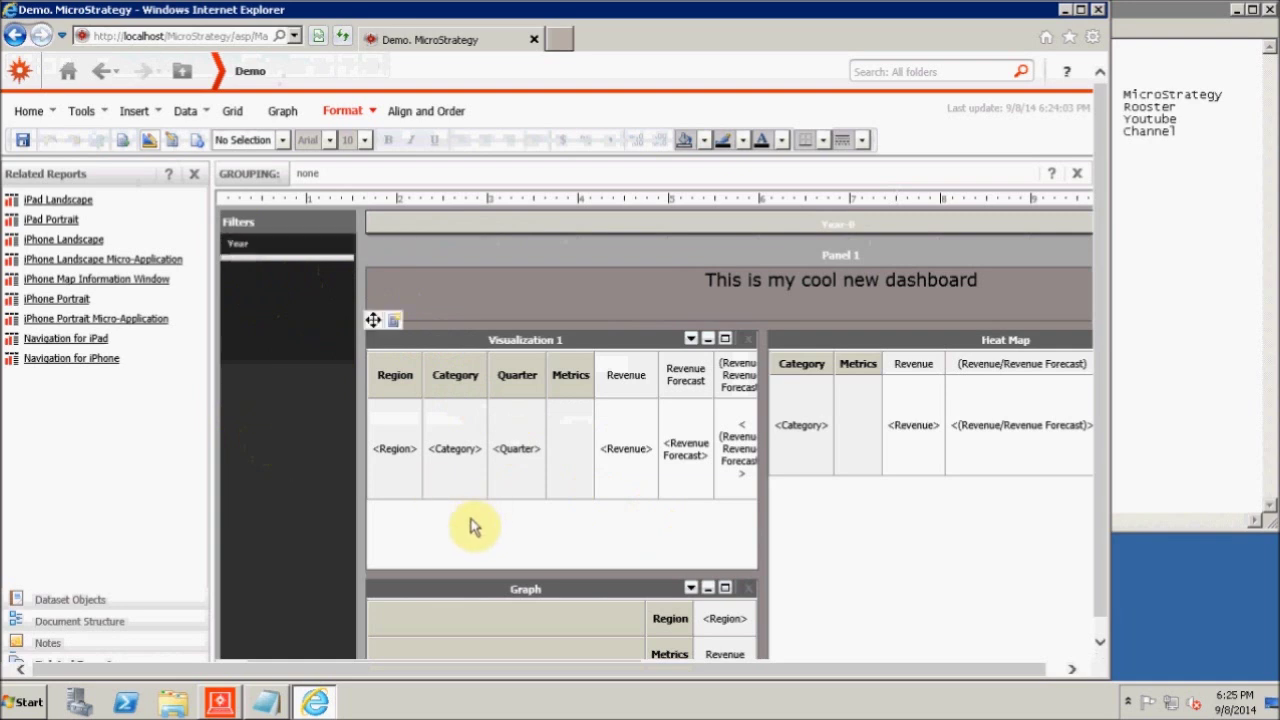
Run the converted document and switch to a display mode that renders the graph and heat map, examining the resulting layout.
click(174, 142)
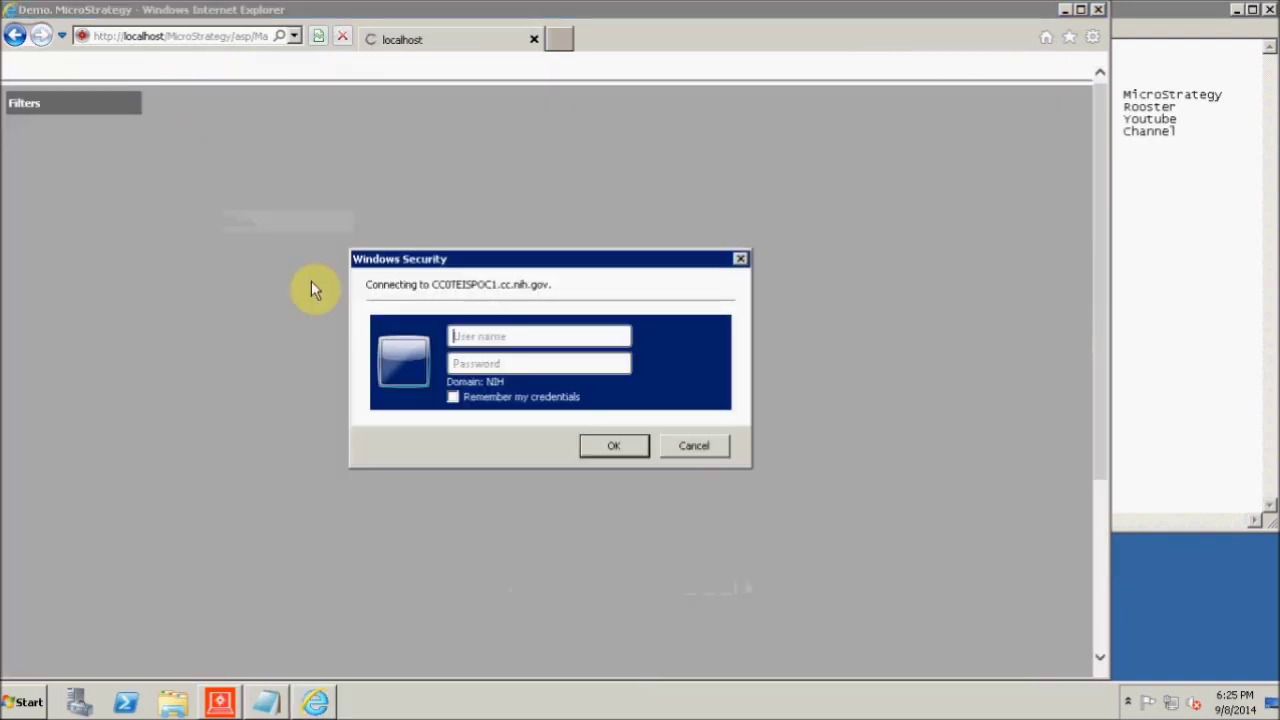
click(706, 443)
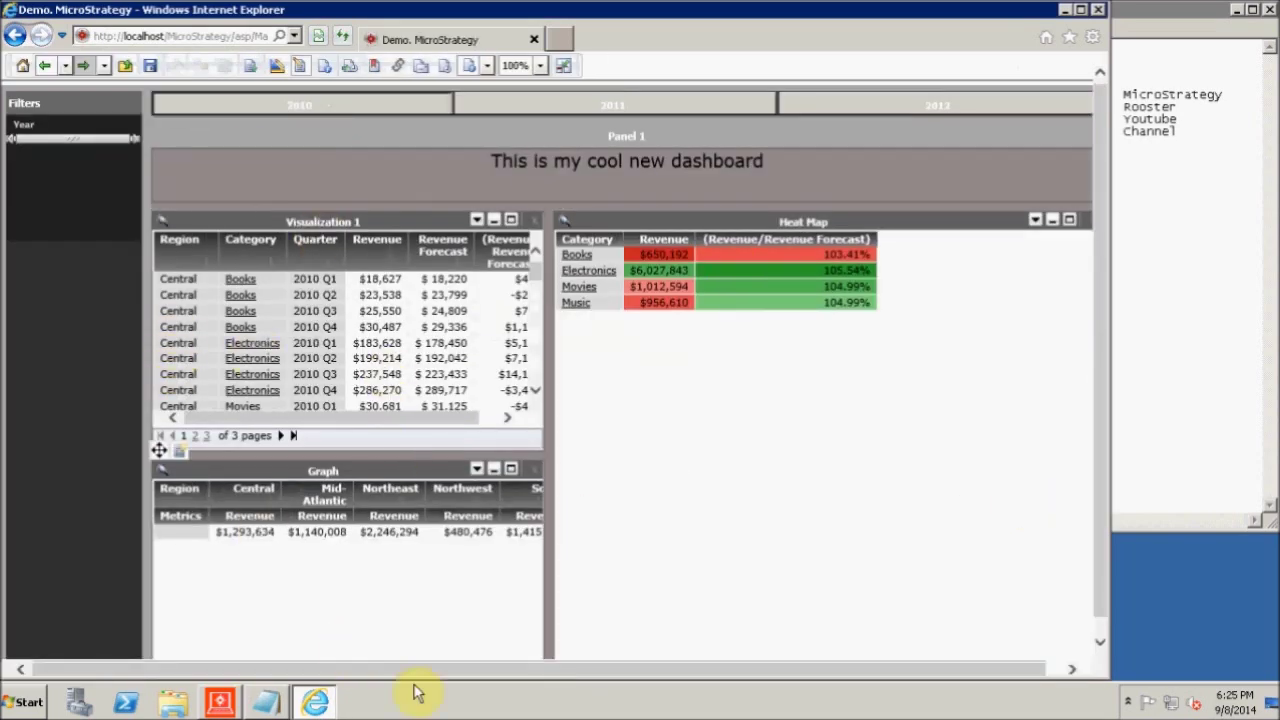
click(328, 68)
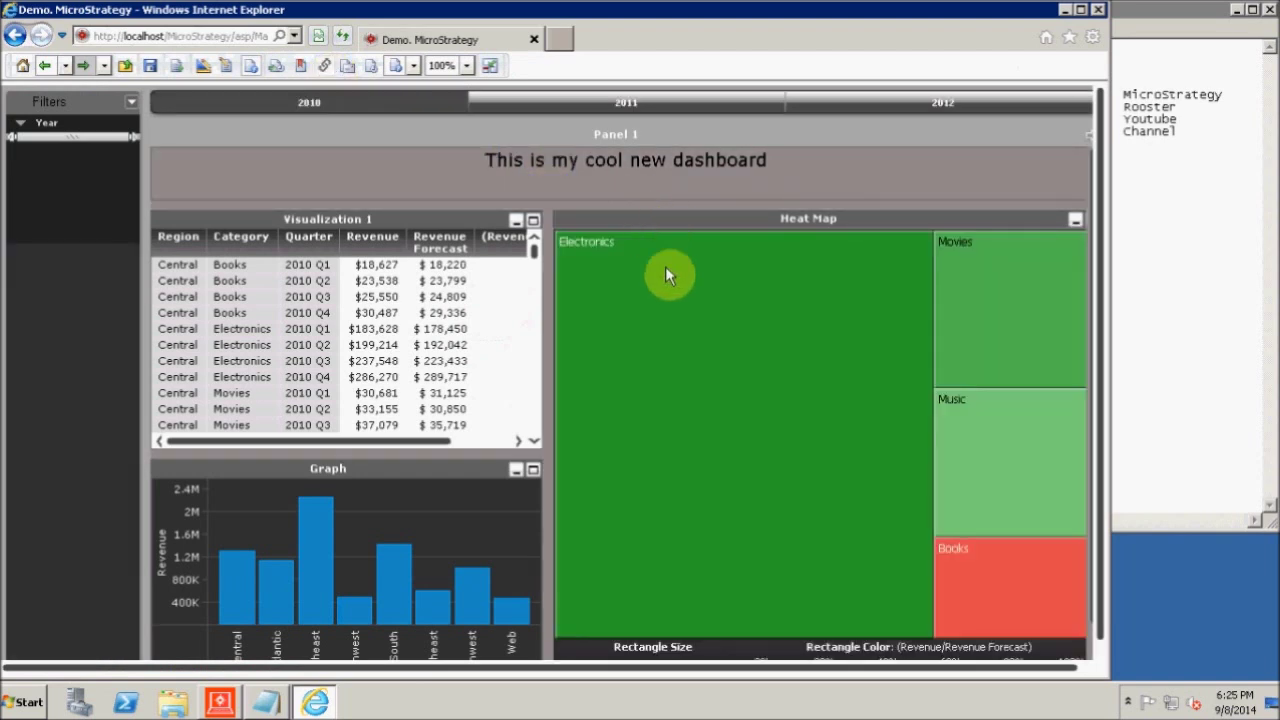
mouse_move(668, 271)
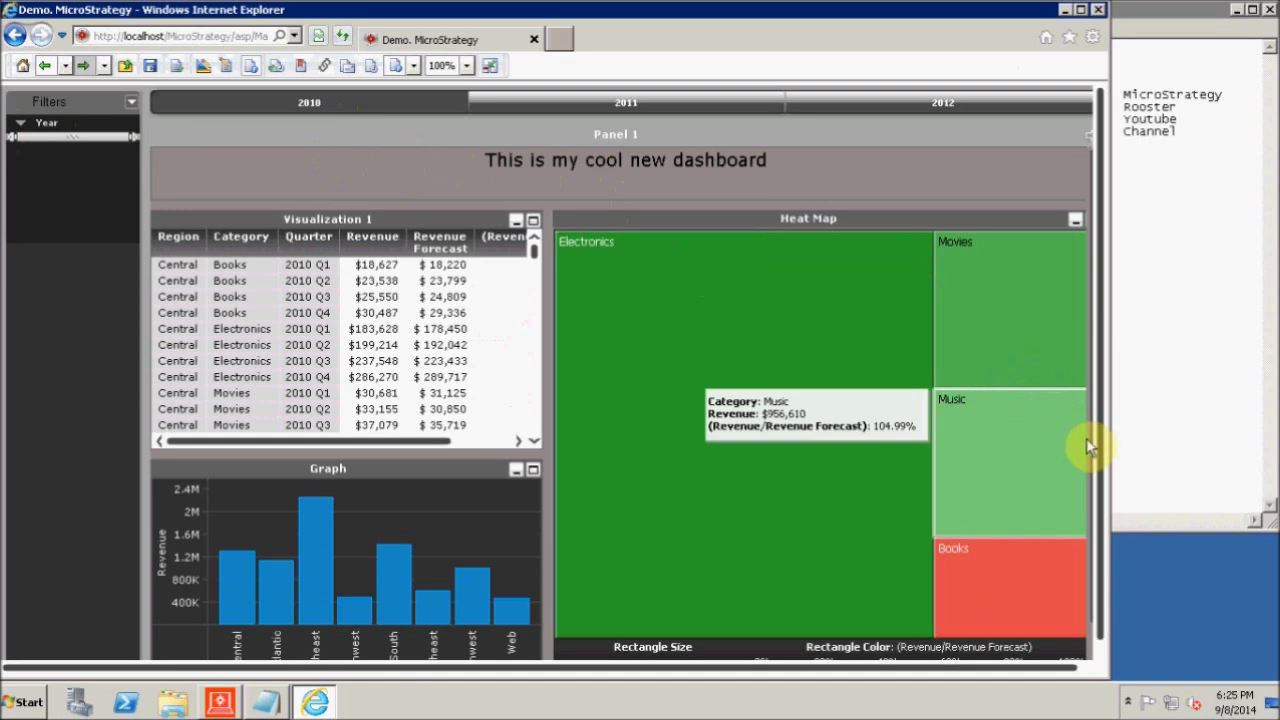
scroll(1100, 491, down, 2)
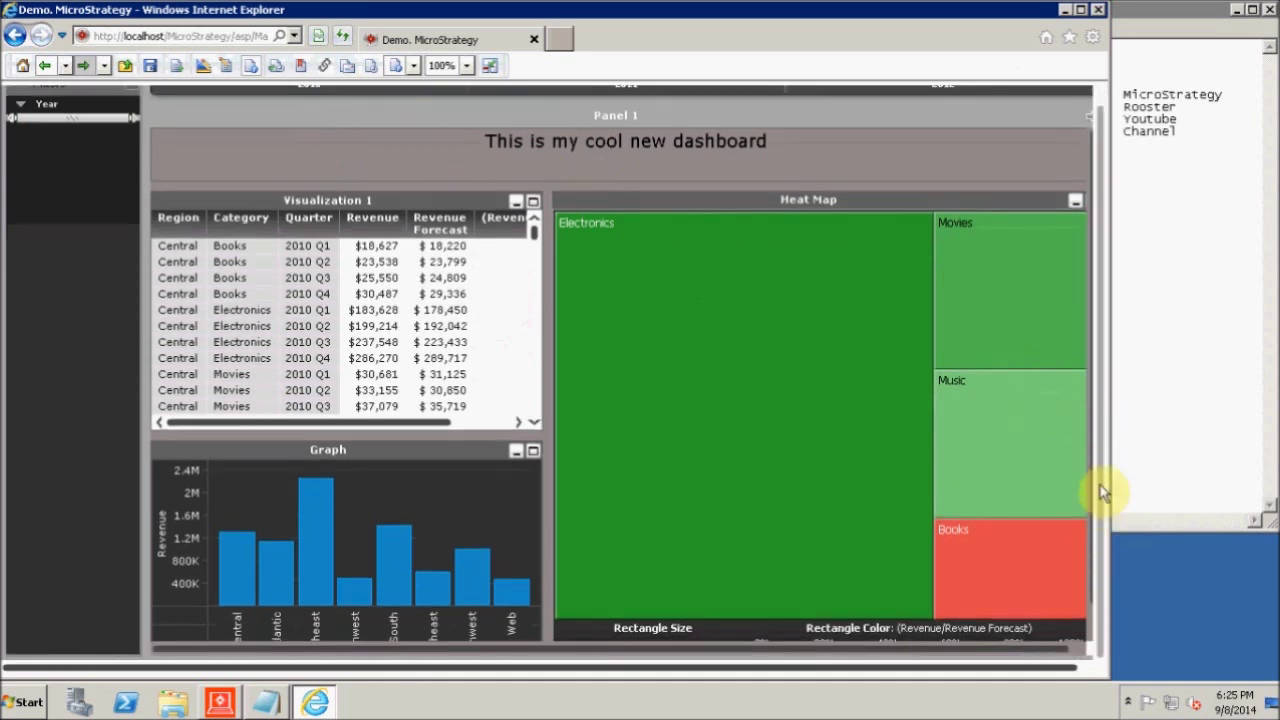
scroll(1065, 140, up, 2)
click(1057, 128)
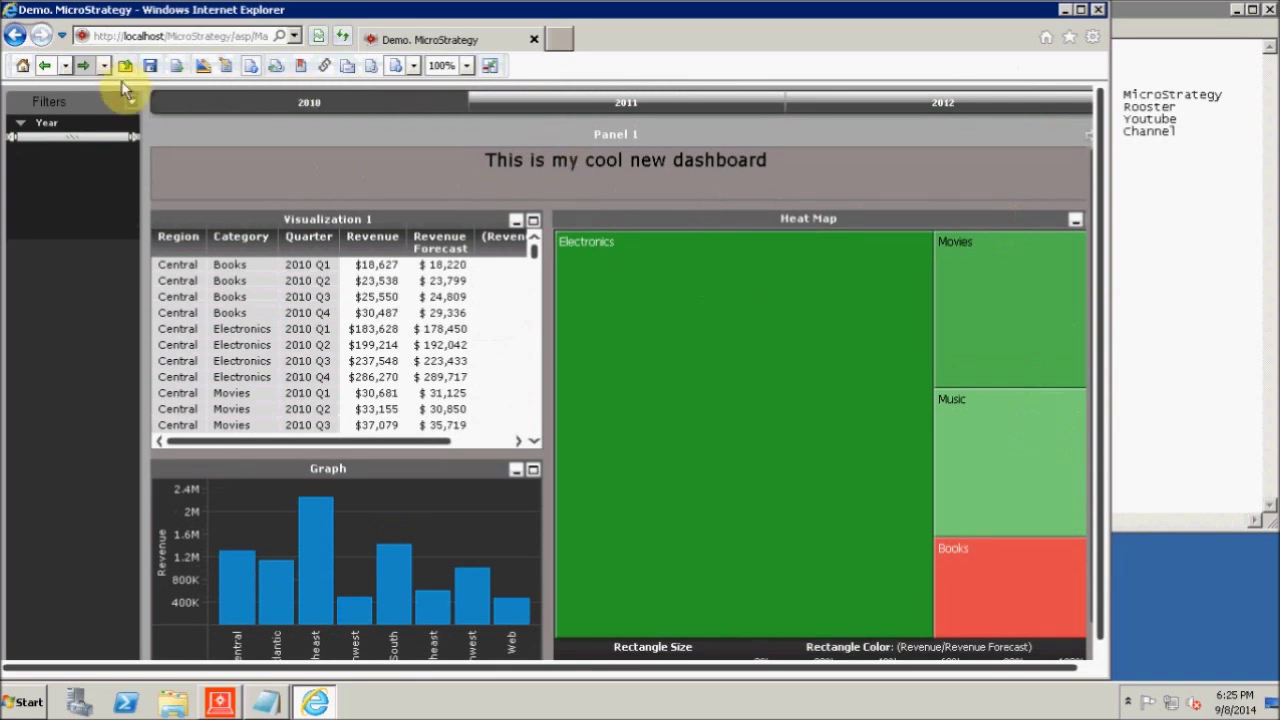
Go back to the home page and reopen the saved Demo dashboard from My Reports.
click(22, 68)
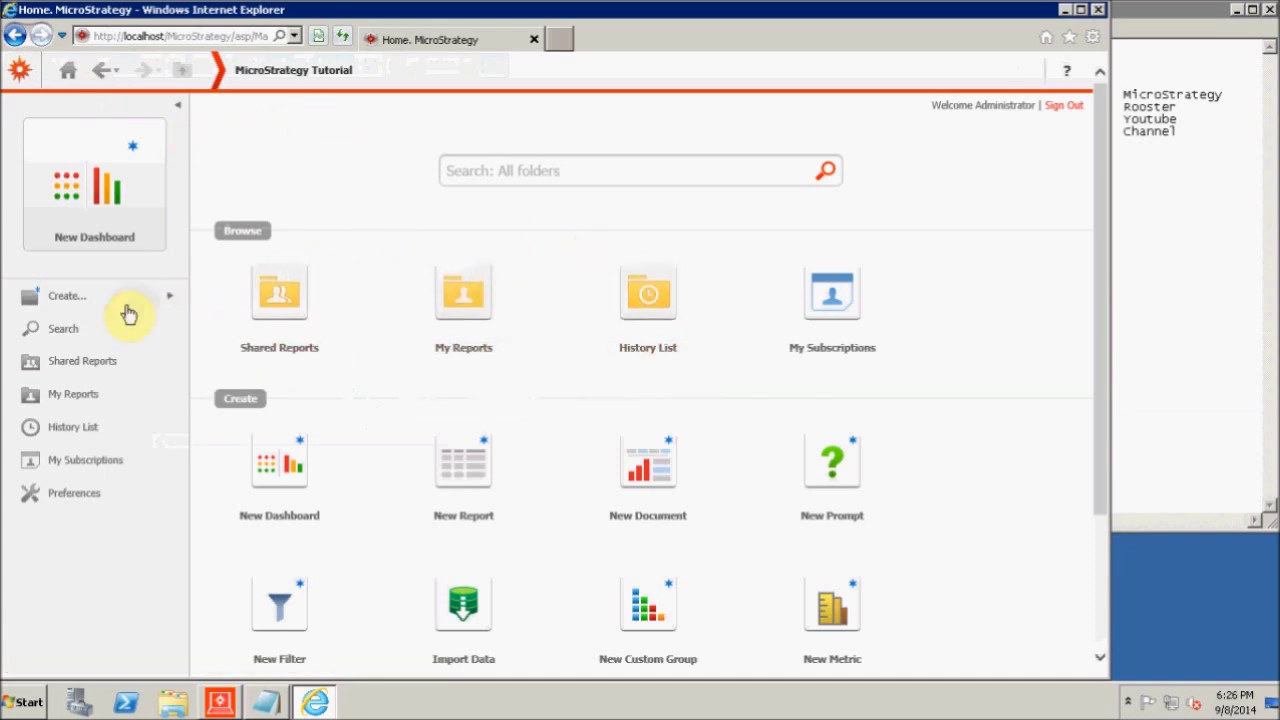
click(84, 396)
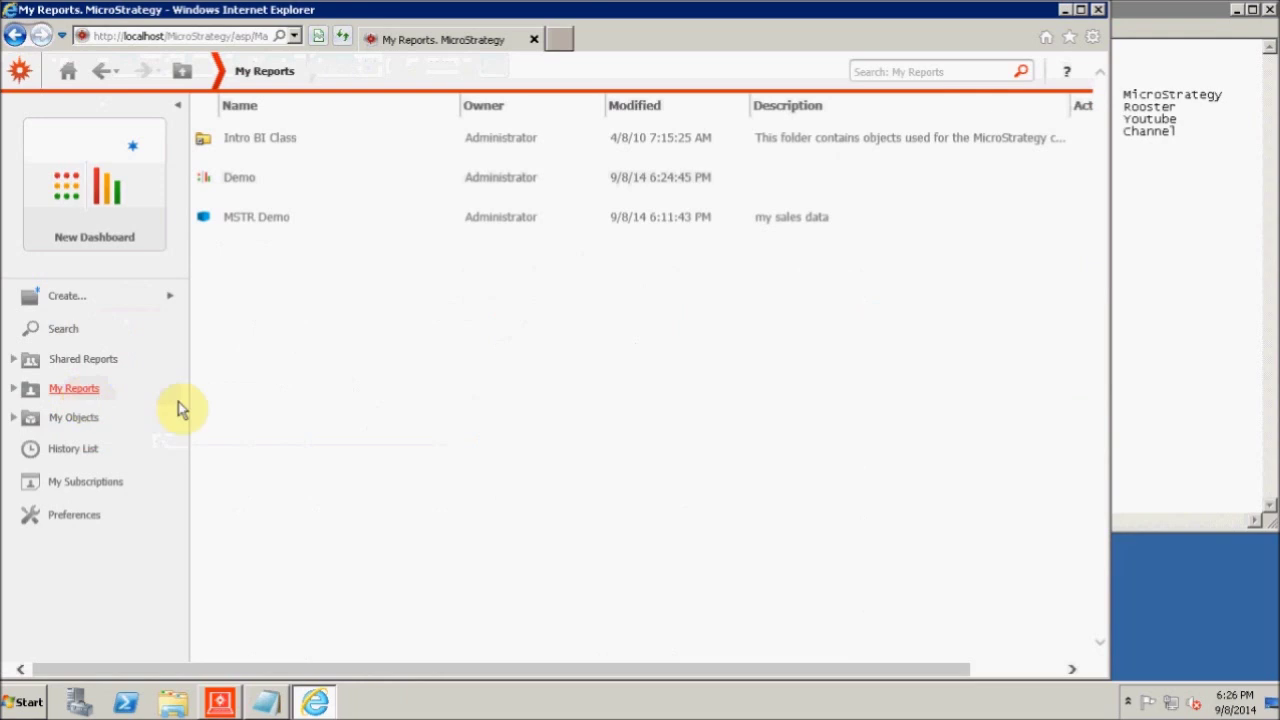
click(240, 182)
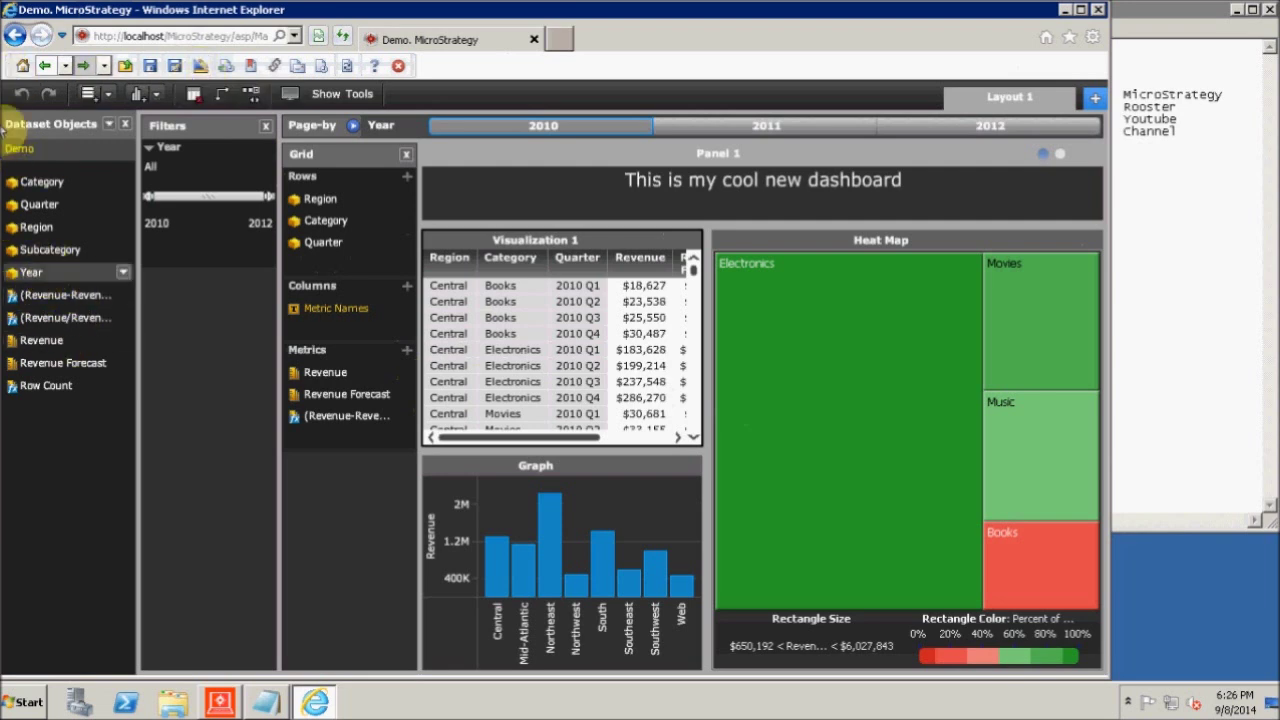
Open the MSTR Demo dataset from My Reports to view its objects in a blank dashboard.
click(24, 67)
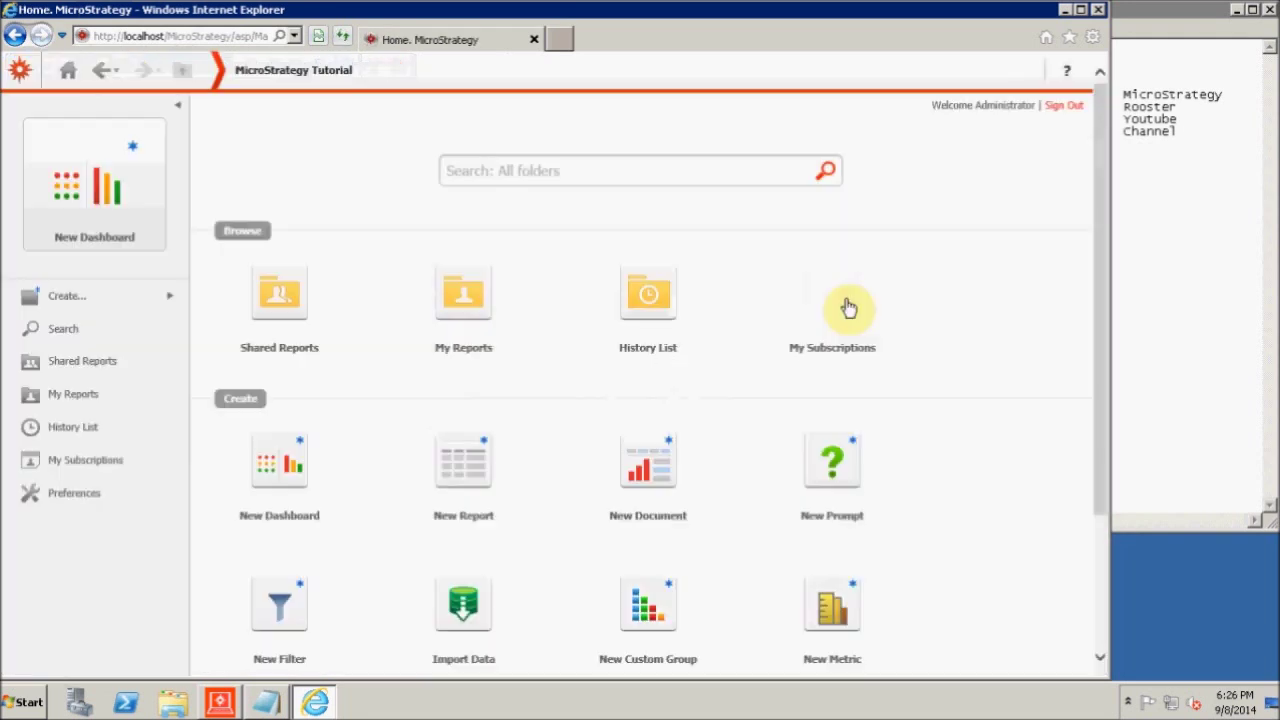
click(70, 396)
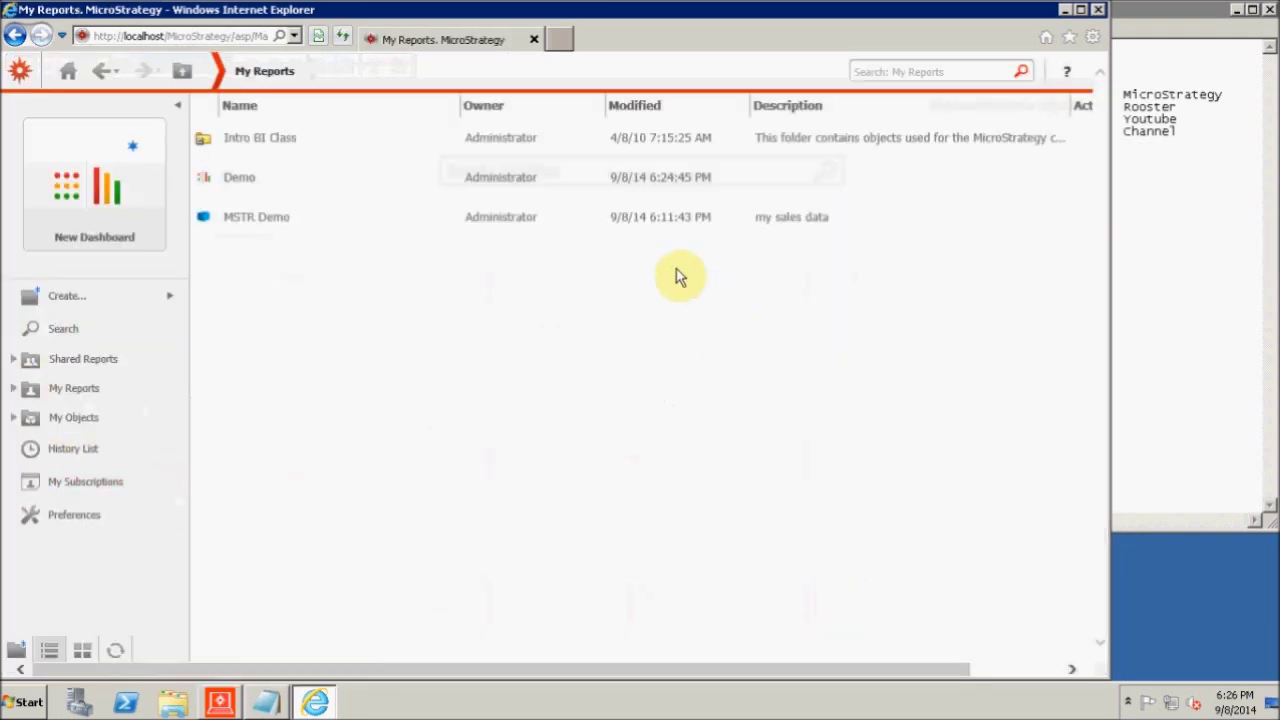
click(262, 220)
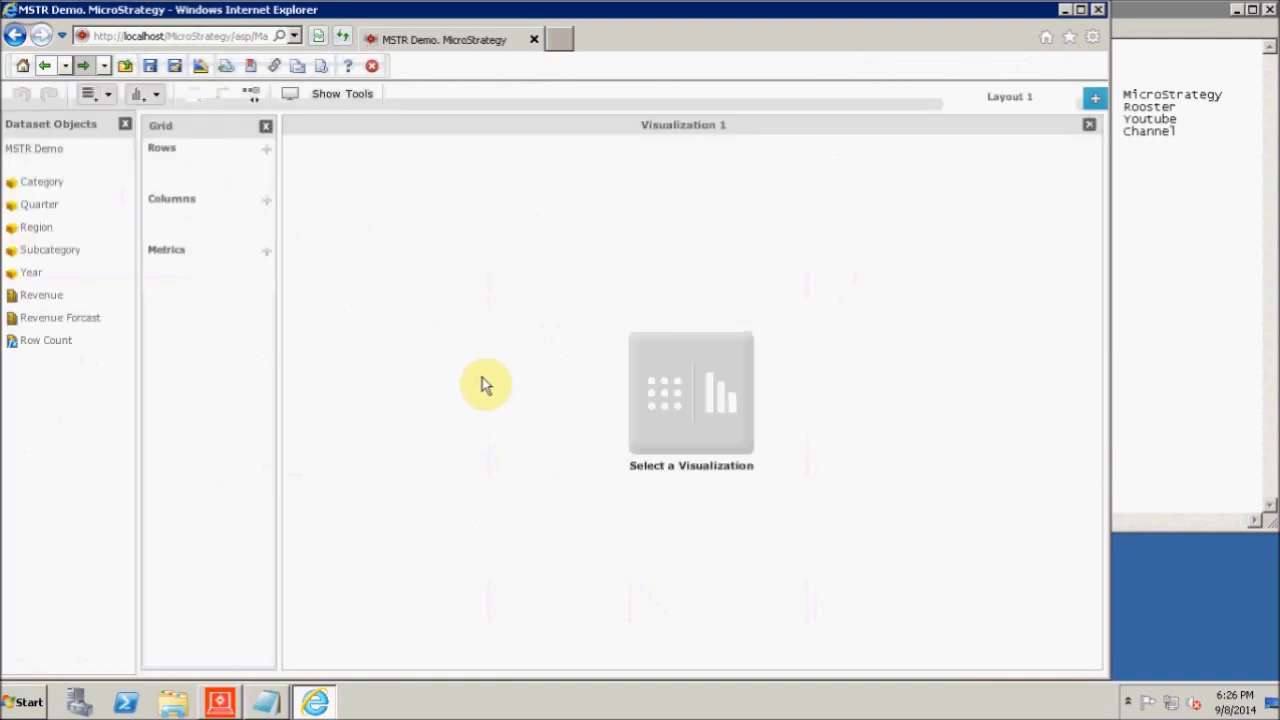
Return to My Reports, open the MSTR Demo dataset for editing to check its source file page, and leave without changes.
click(22, 65)
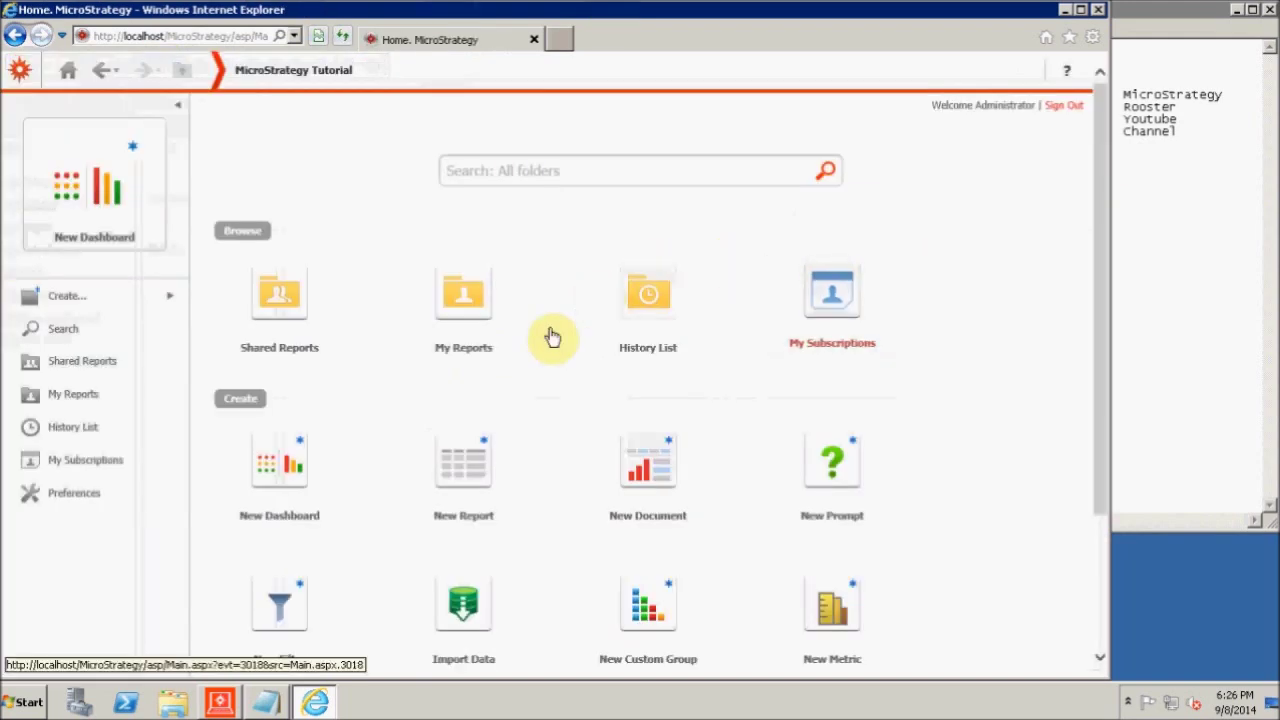
click(68, 394)
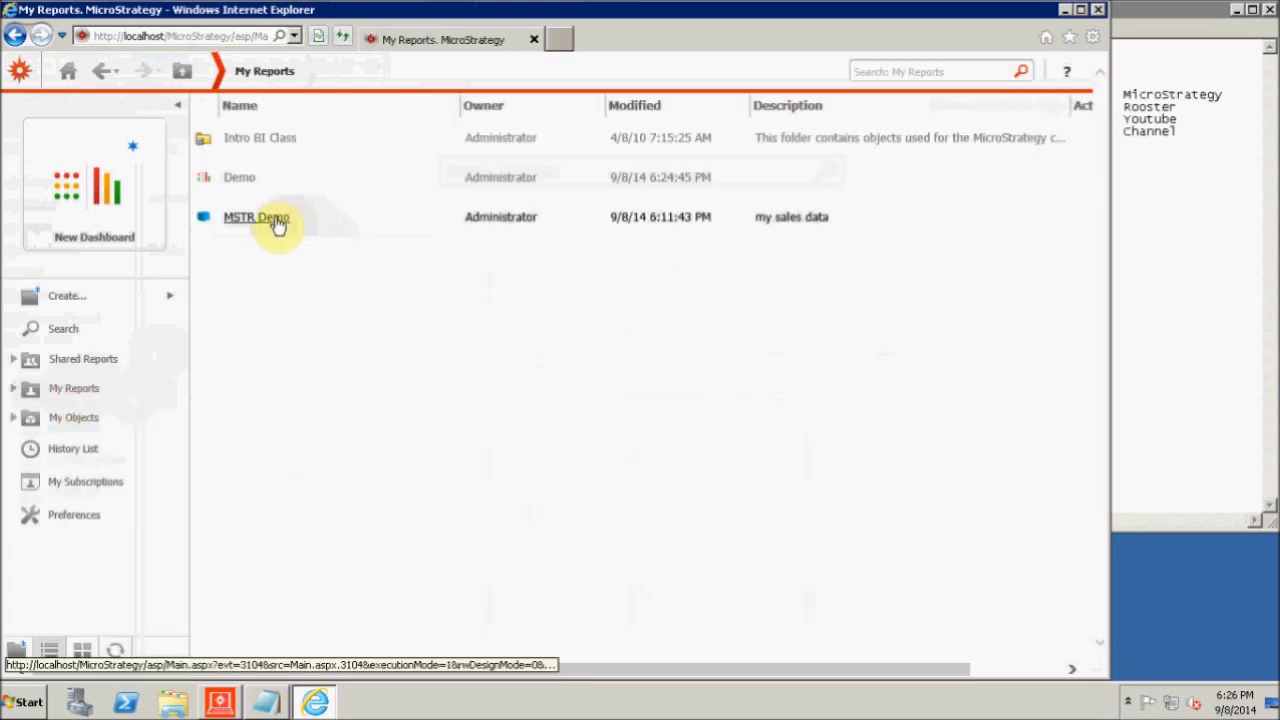
right_click(281, 224)
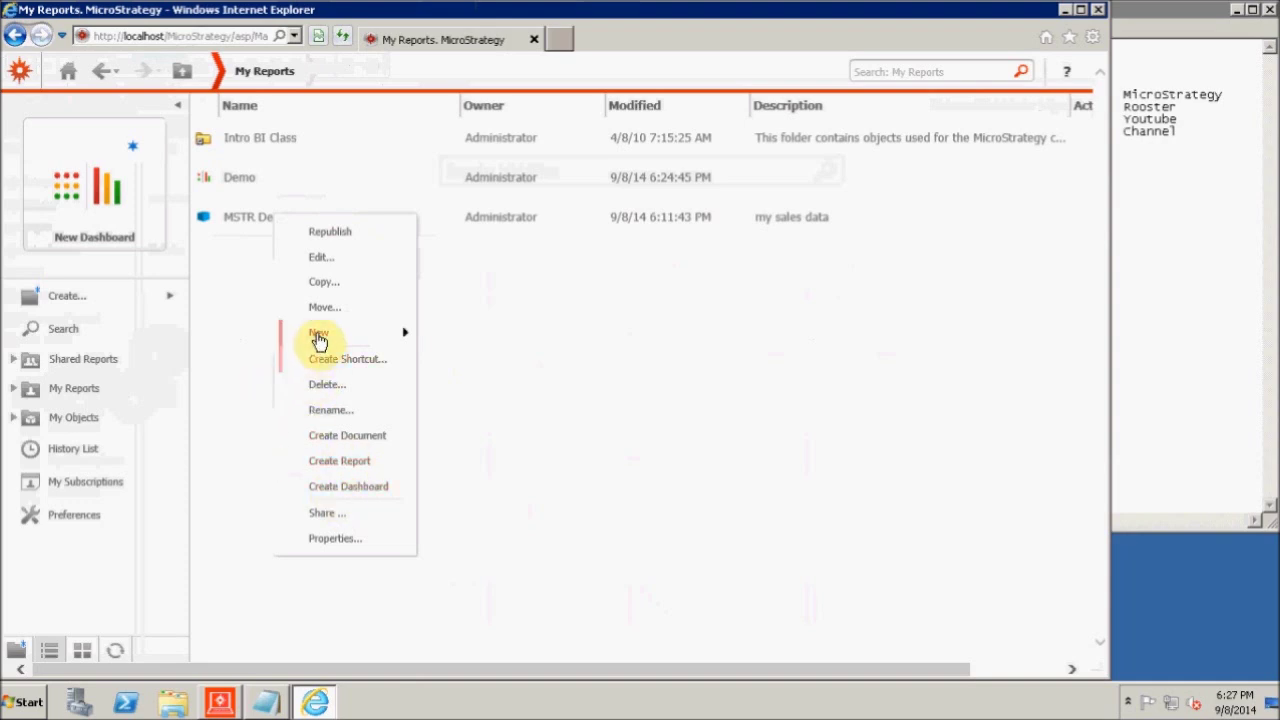
mouse_move(318, 340)
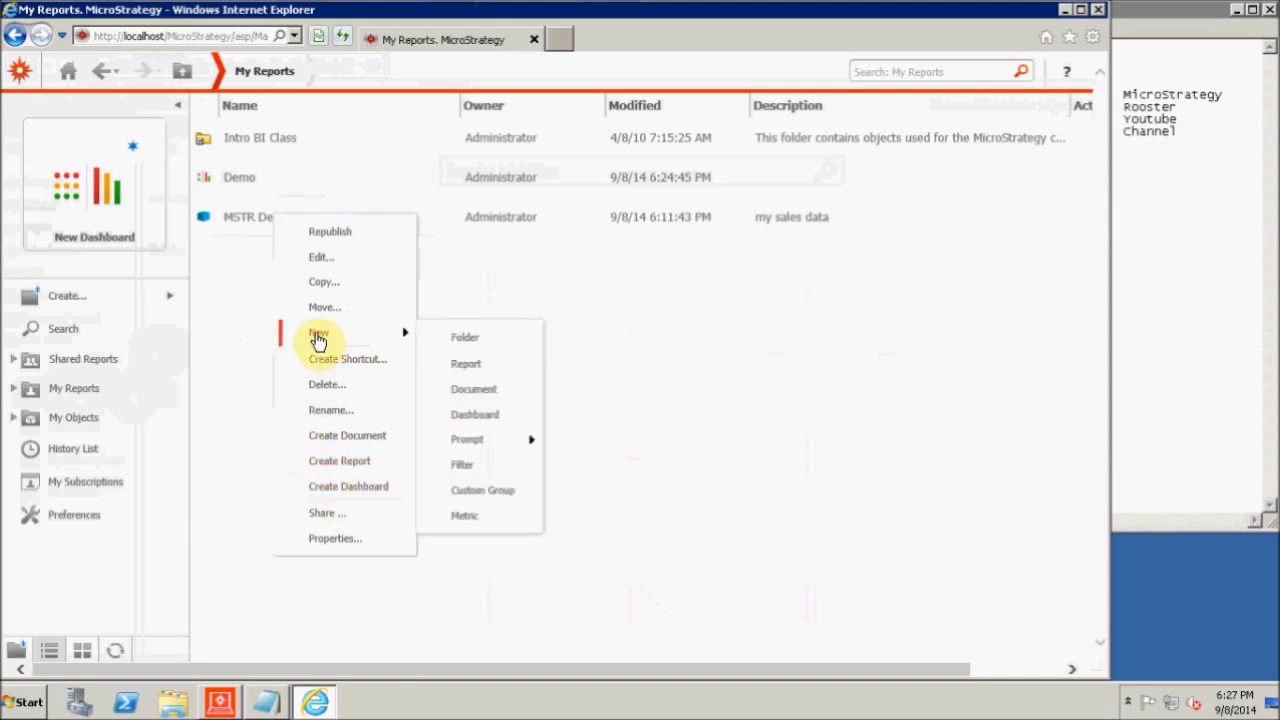
click(315, 258)
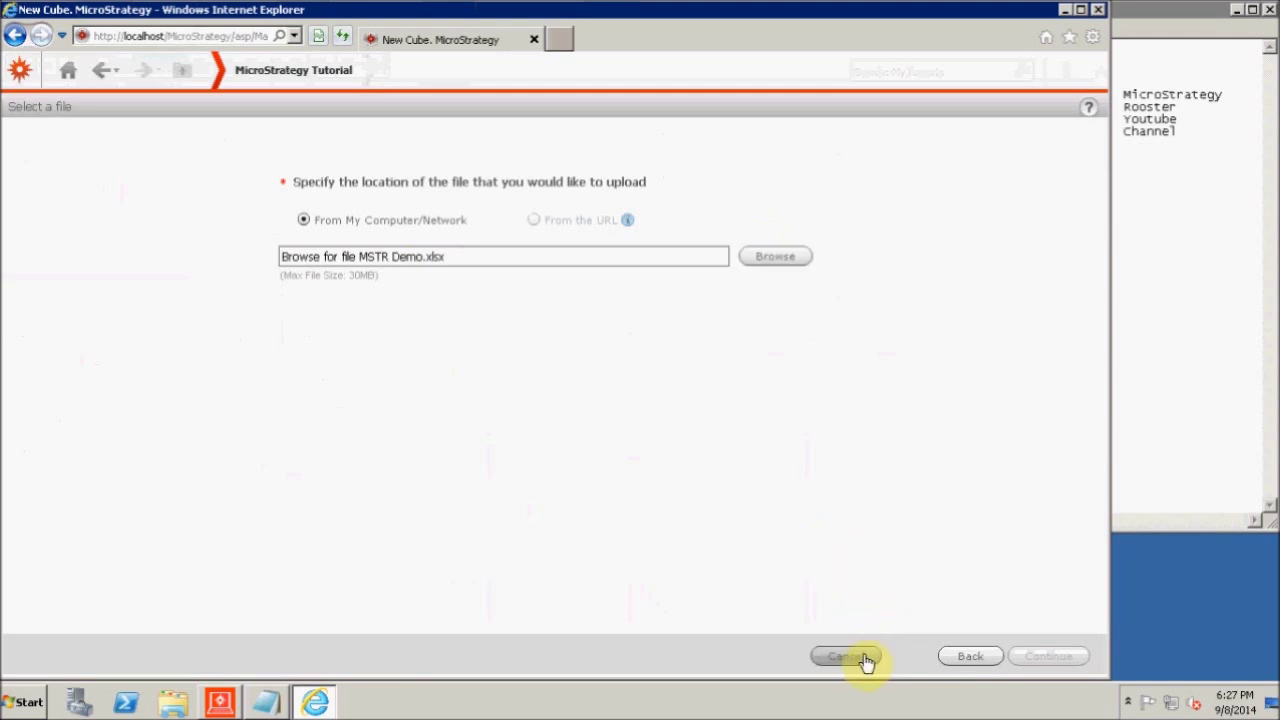
click(957, 660)
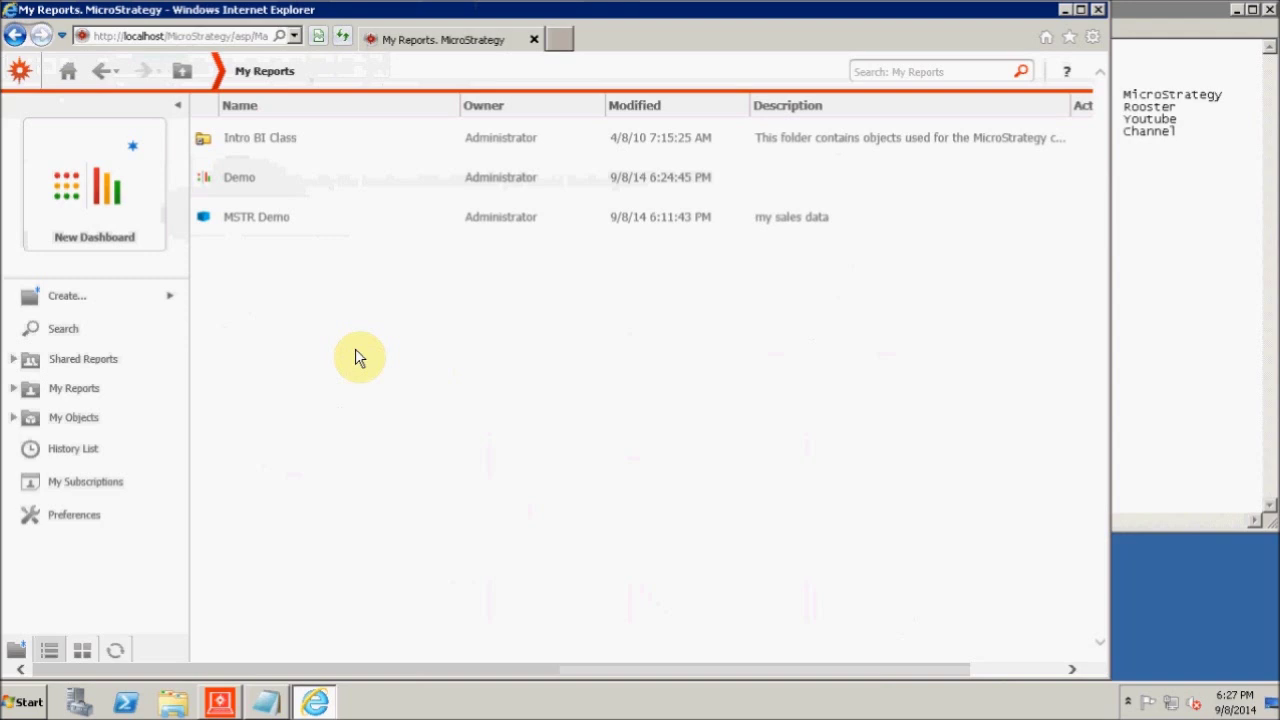
Review the actions available for the Demo dashboard in My Reports without choosing any.
click(240, 180)
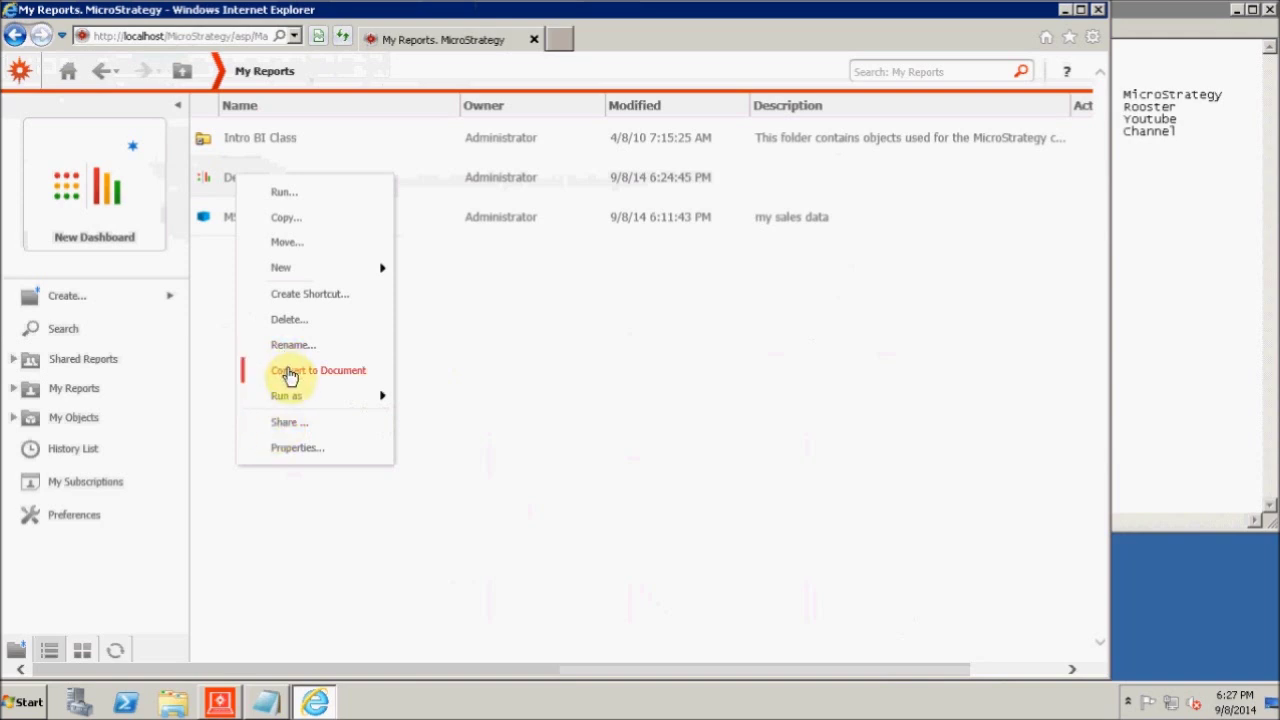
click(537, 523)
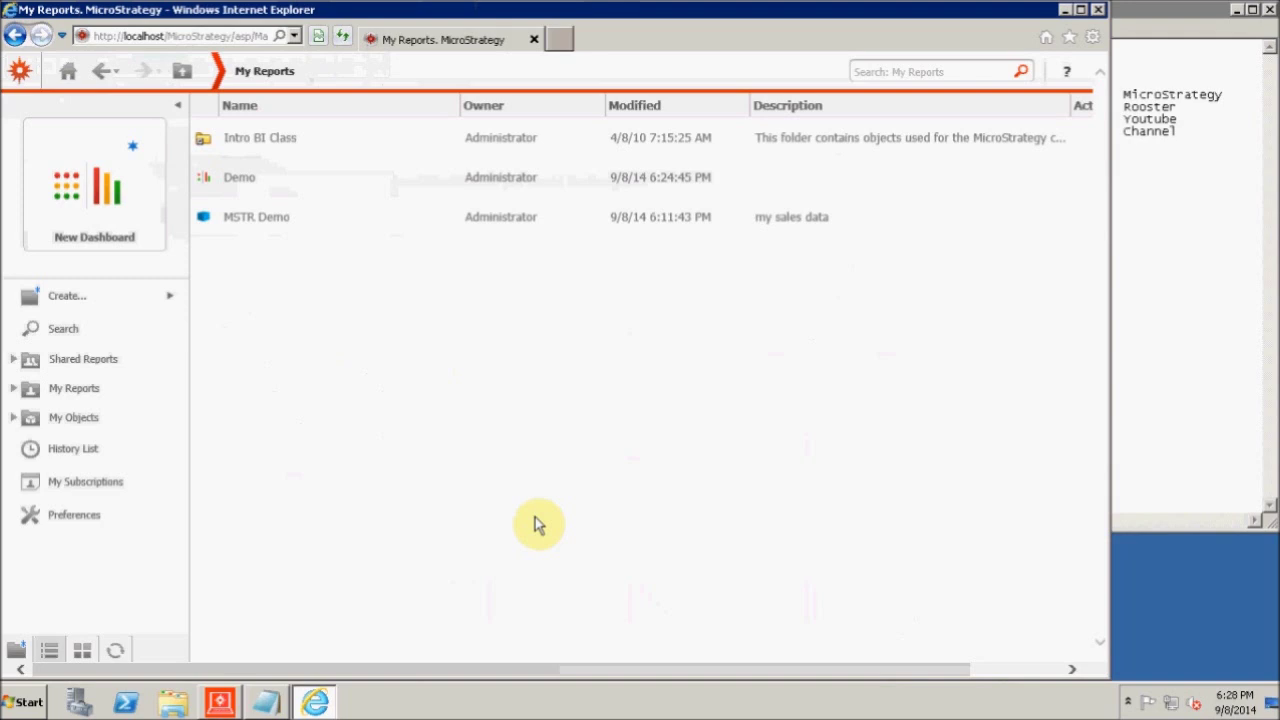
Open the Demo dashboard from My Reports and check which visualization types can be inserted.
click(232, 181)
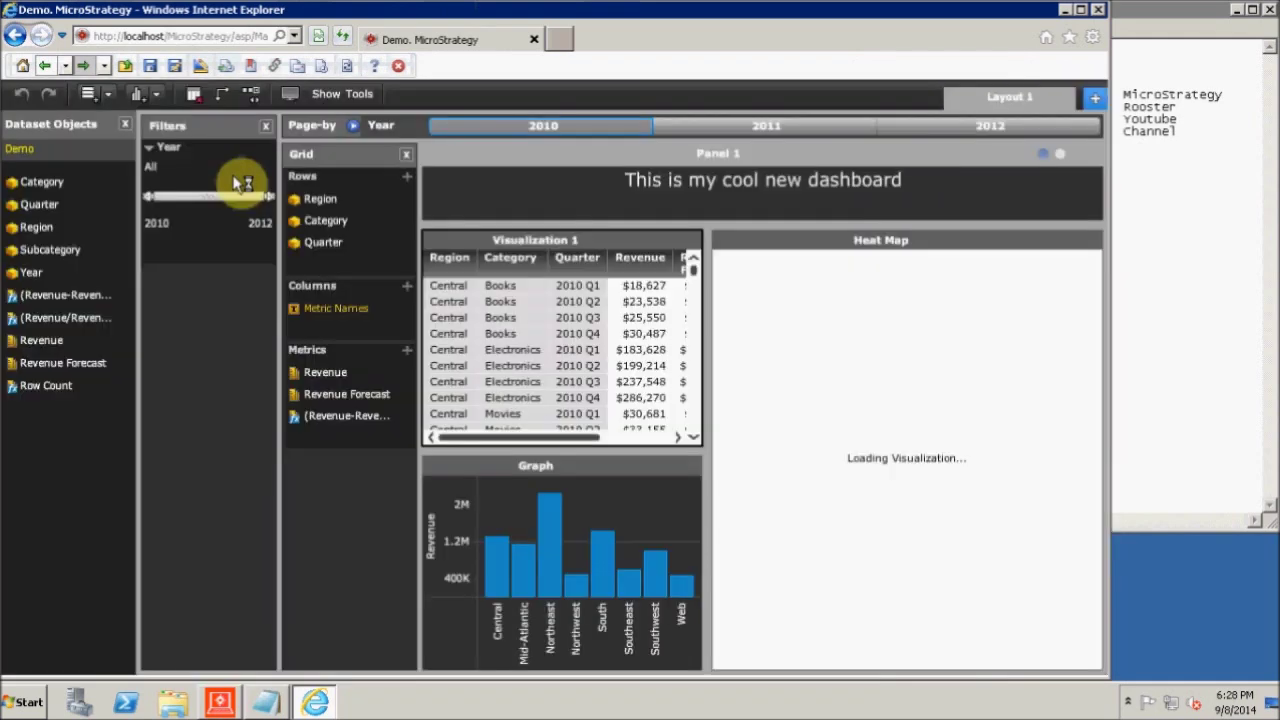
click(157, 94)
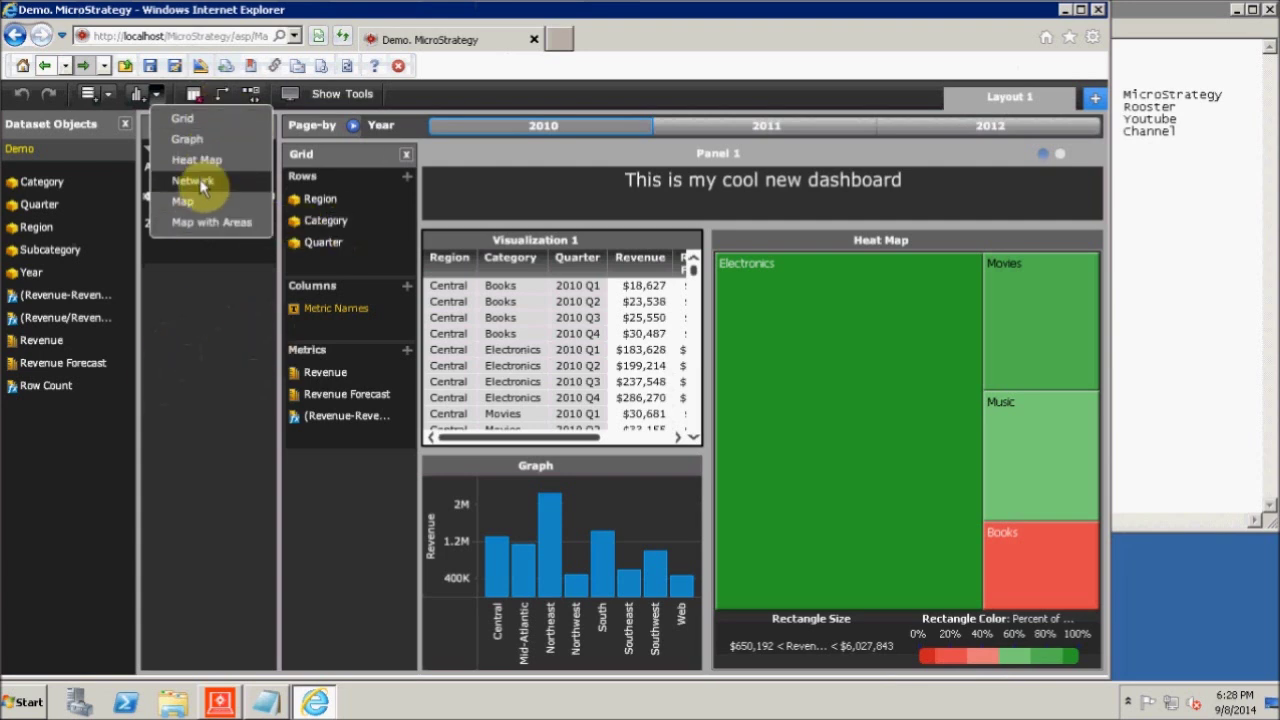
Change the Heat Map visualization to a grid.
right_click(776, 240)
click(771, 249)
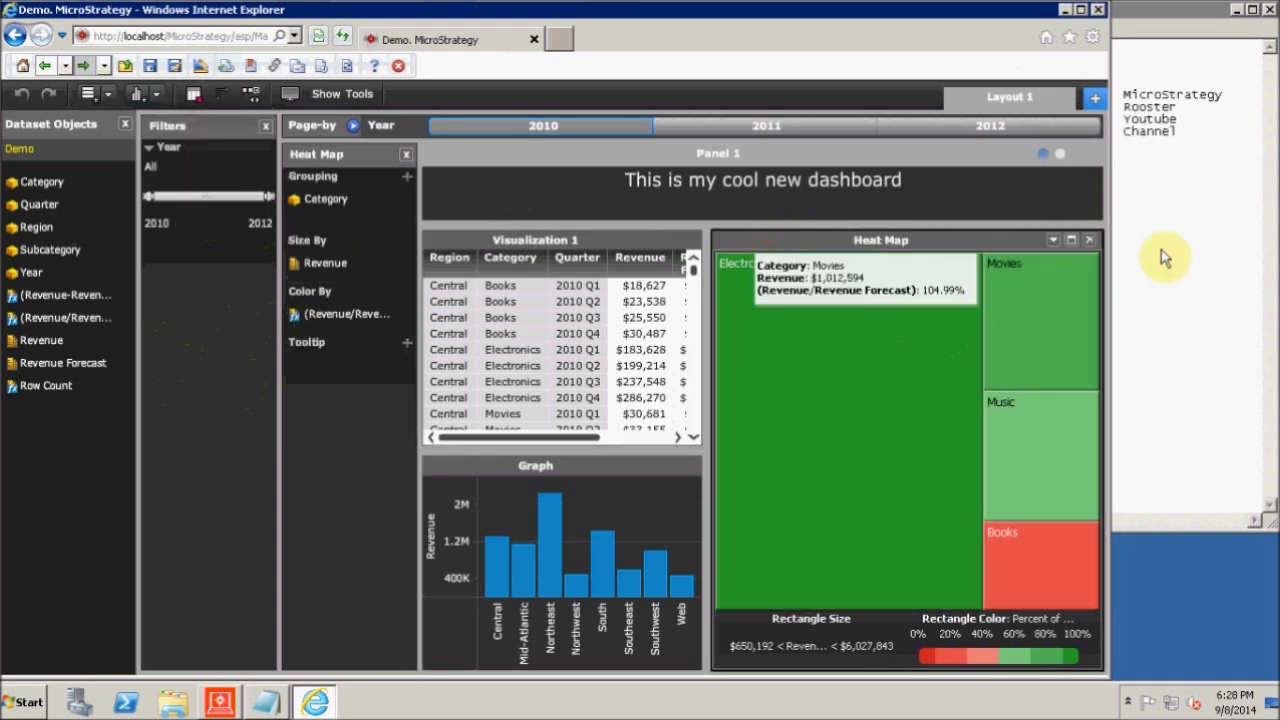
click(1054, 243)
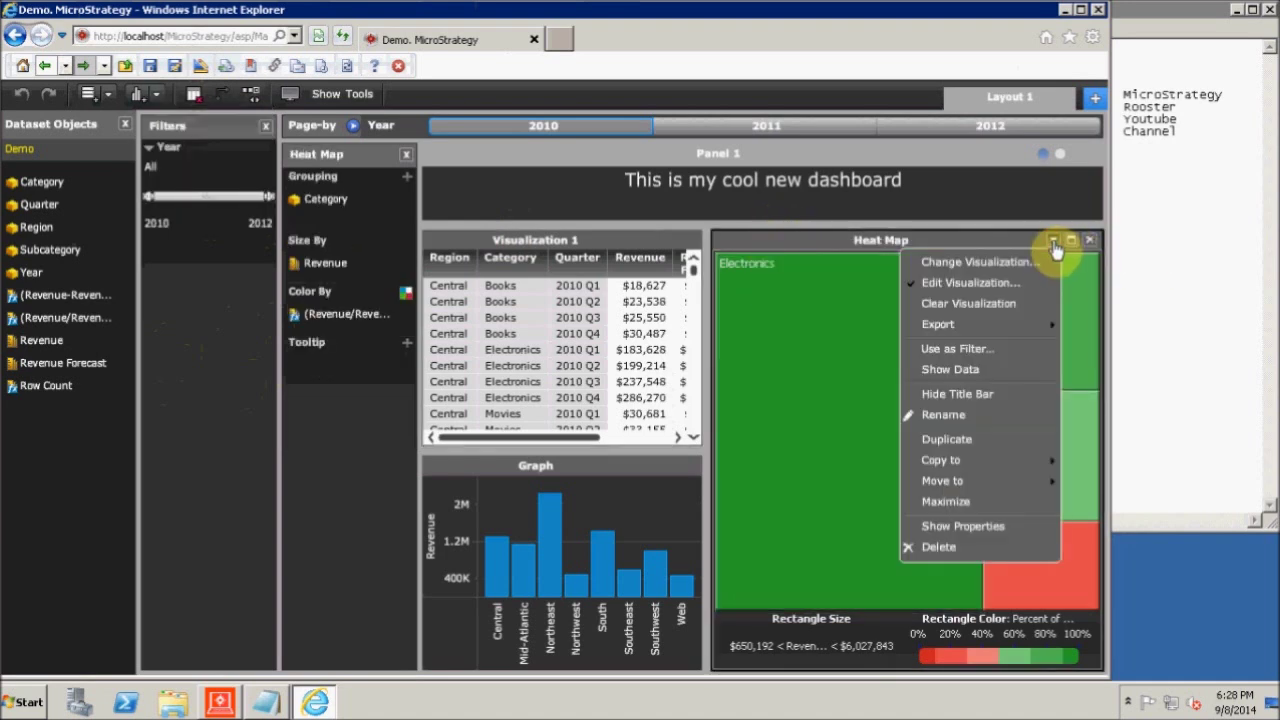
click(940, 264)
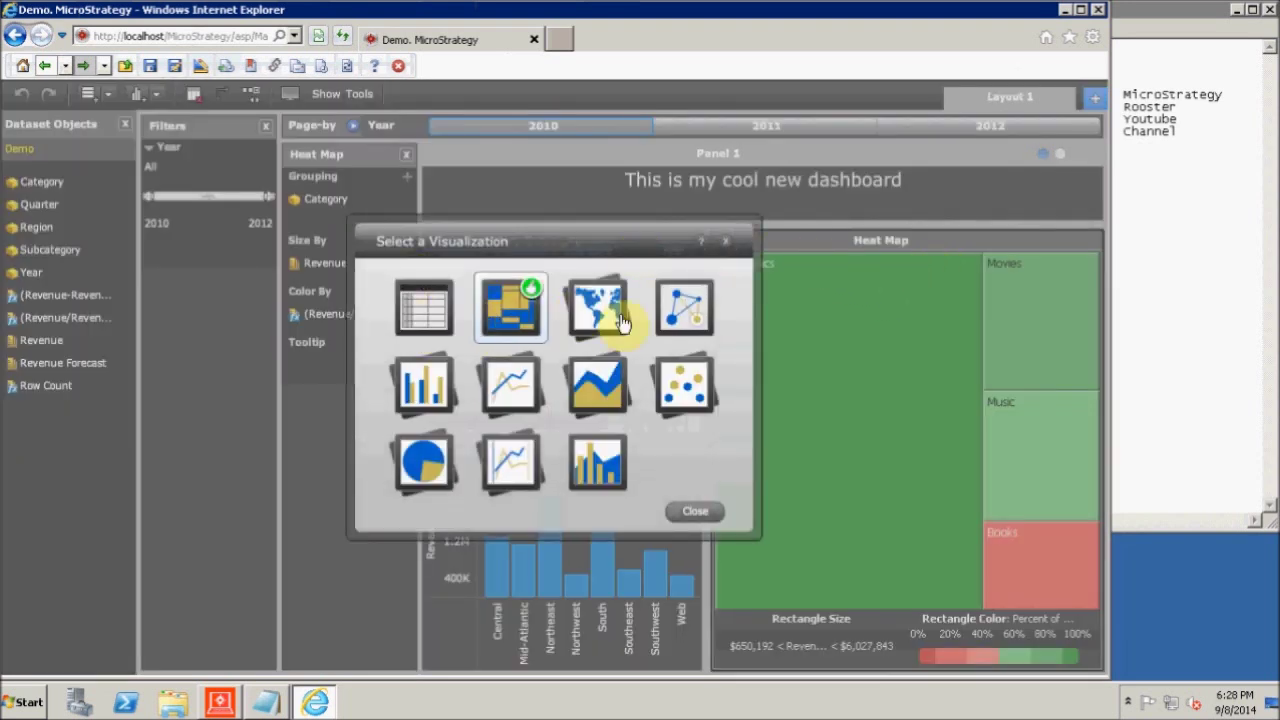
click(421, 307)
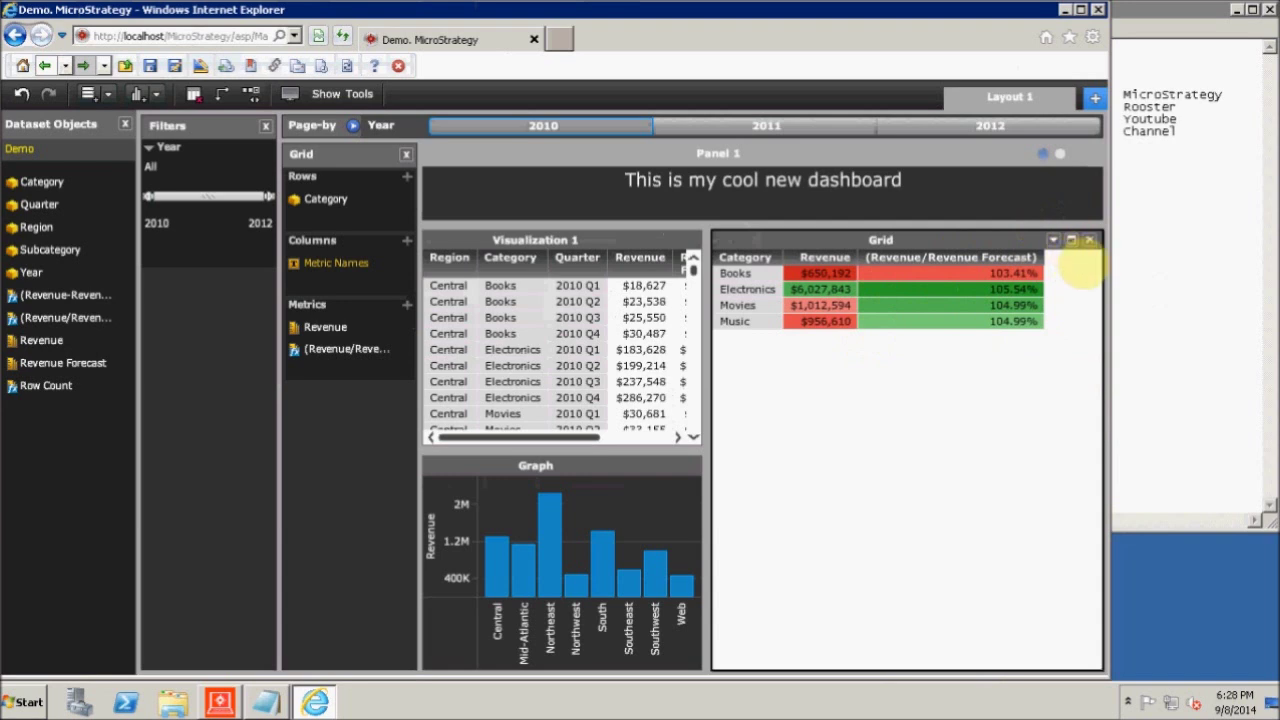
Show the new grid's properties, check the Lock choices while keeping Columns, and turn on banding.
click(1054, 243)
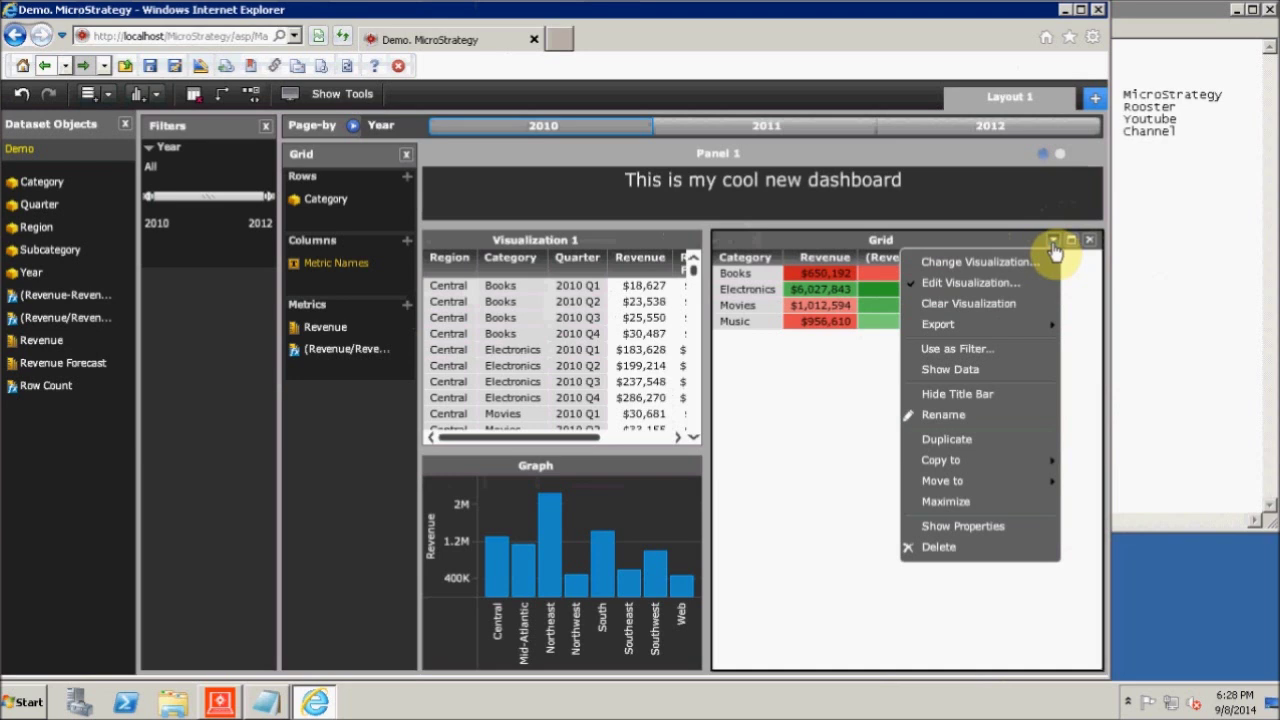
click(988, 524)
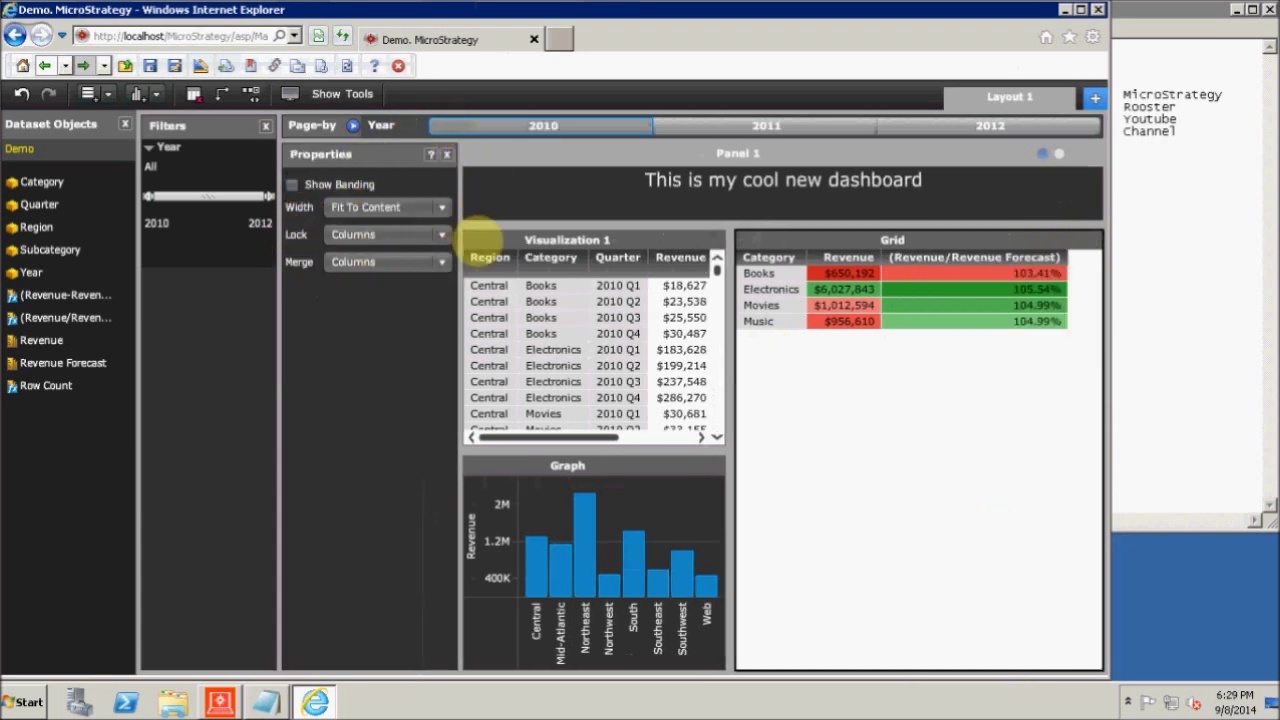
click(441, 238)
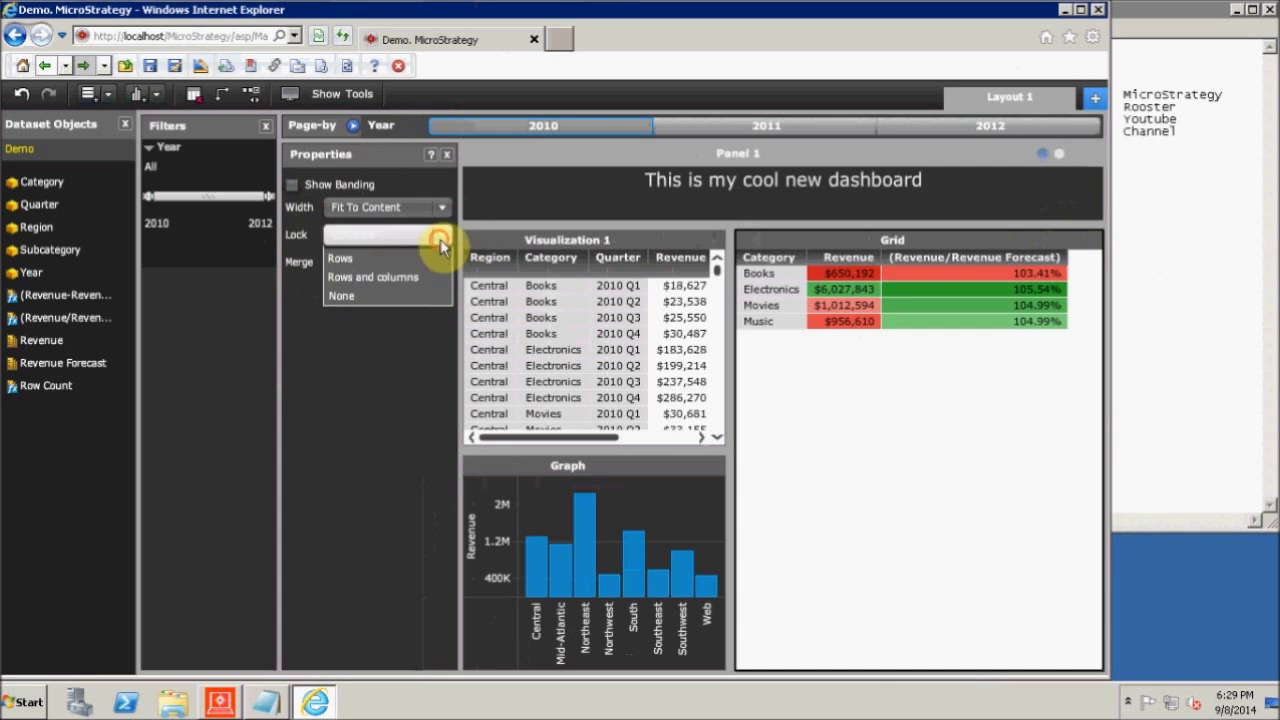
click(441, 240)
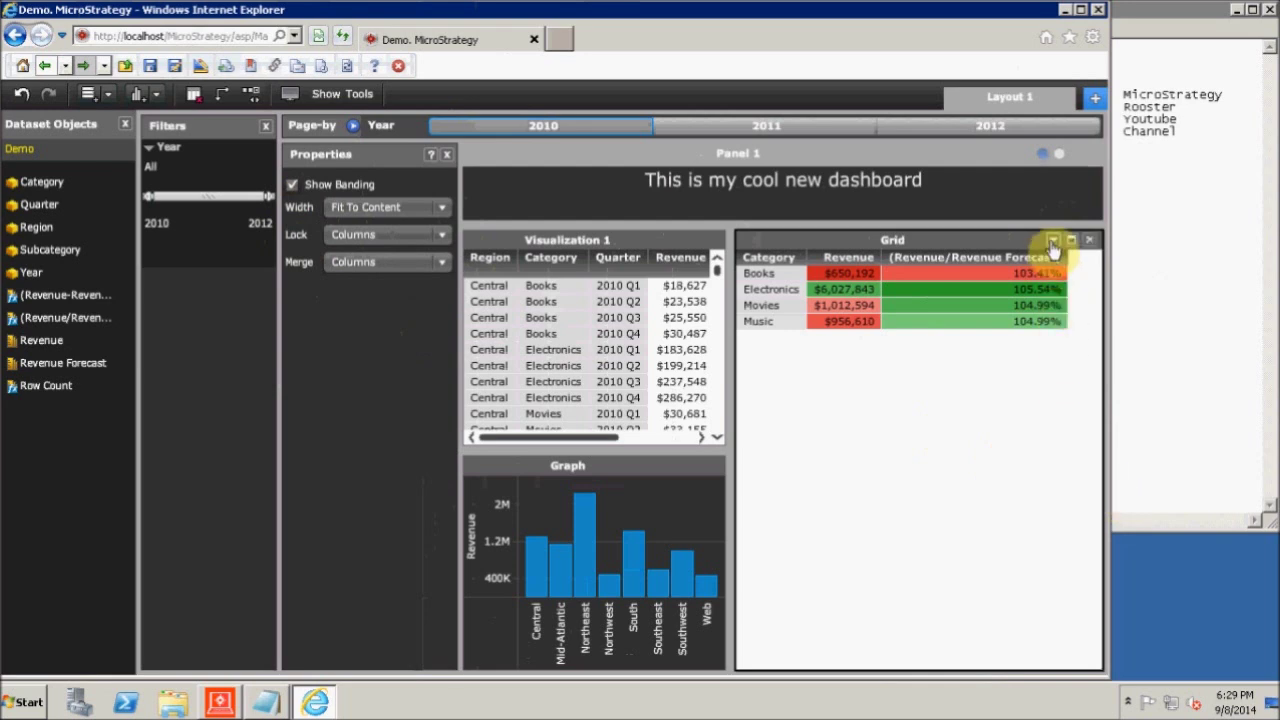
Change the grid that replaced the heat map to a pie chart and open its Shape choices.
click(1055, 241)
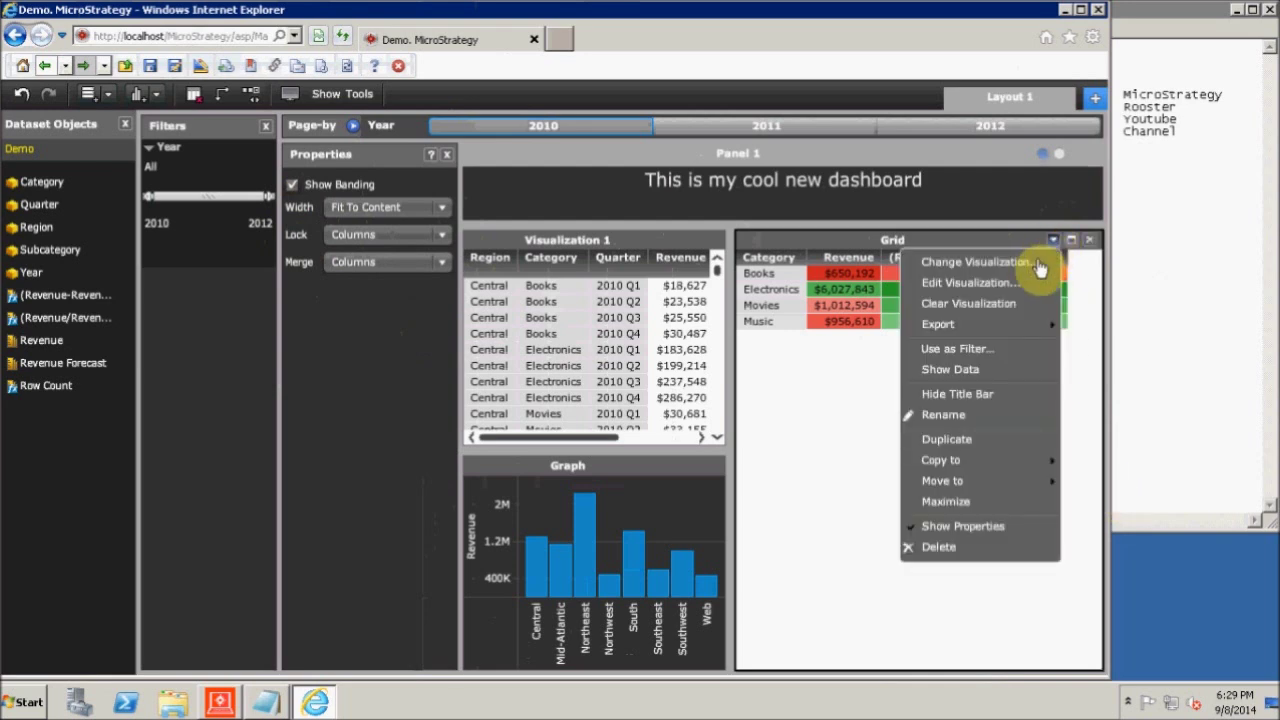
click(1007, 263)
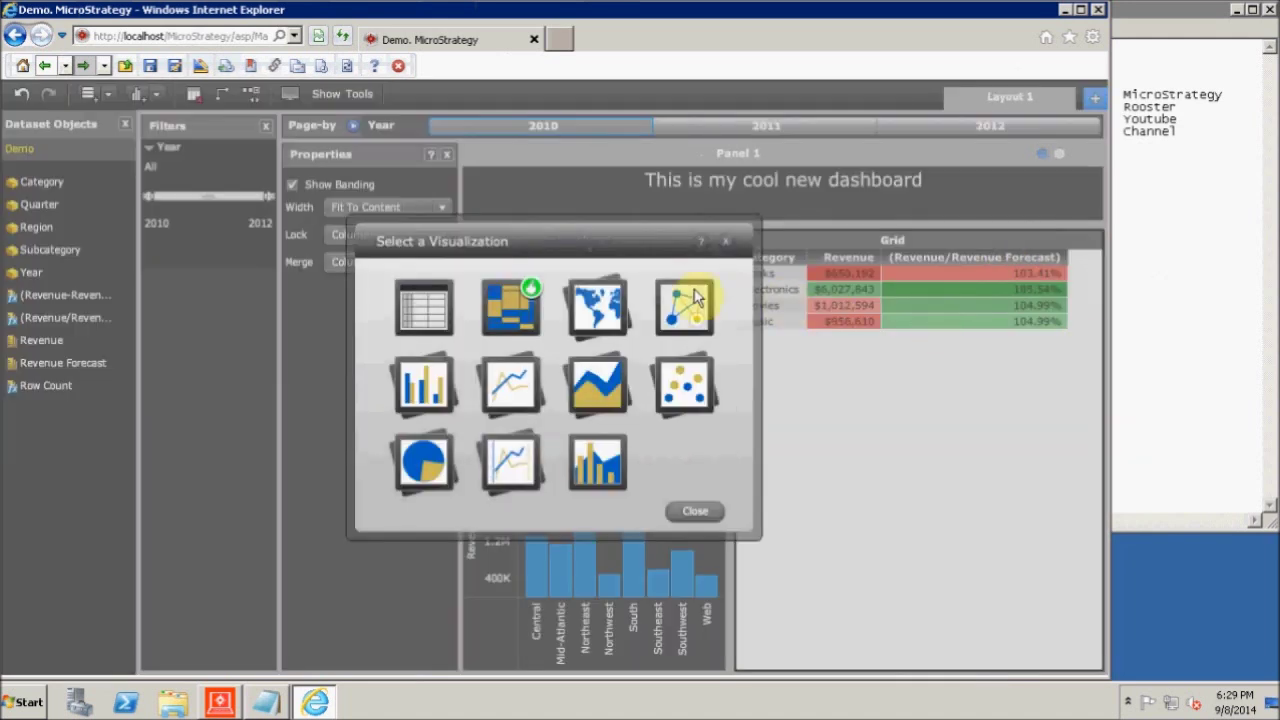
click(440, 482)
click(411, 543)
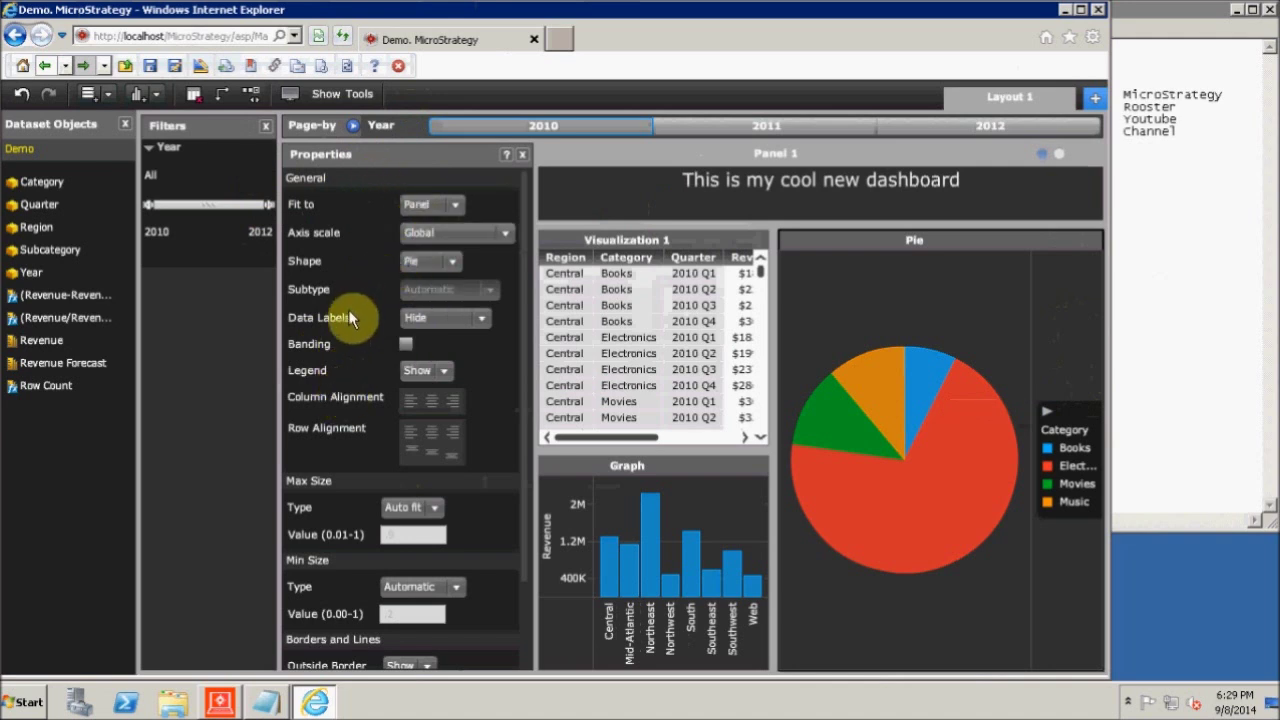
click(451, 261)
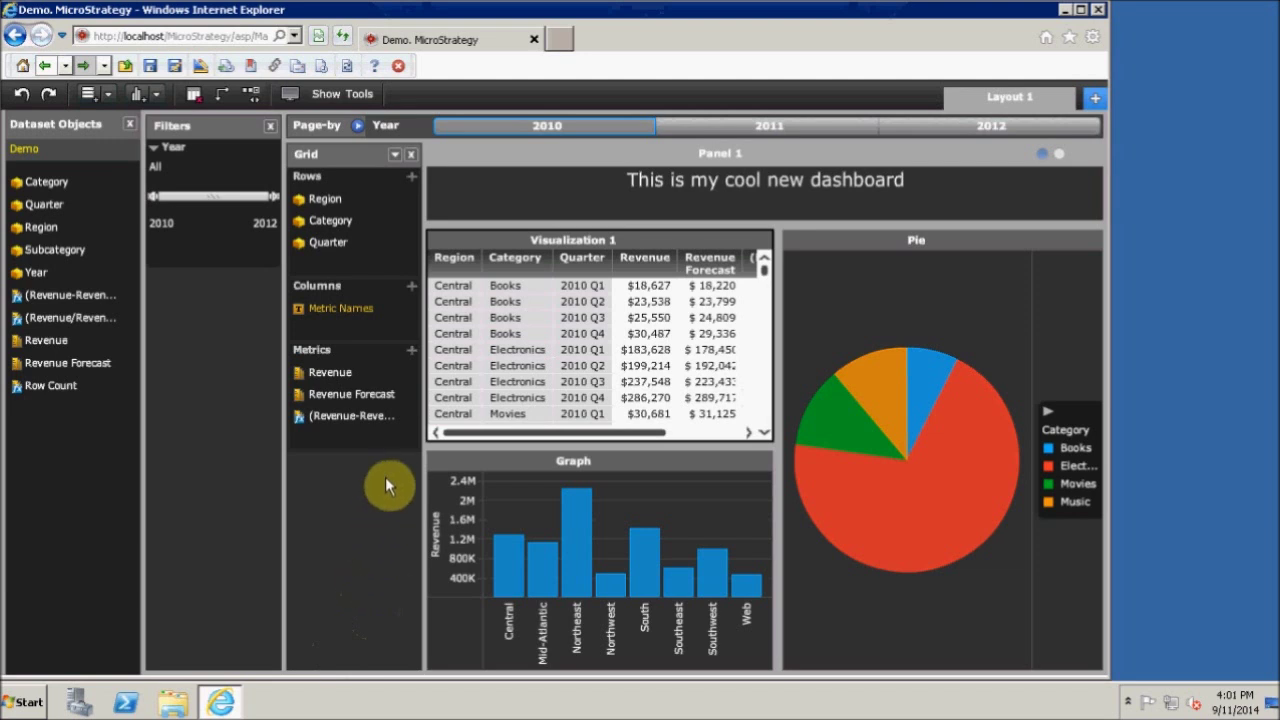
Open the thresholds for the Revenue metric in Visualization 1 and choose the Red-Yellow-Green color scheme.
mouse_move(390, 374)
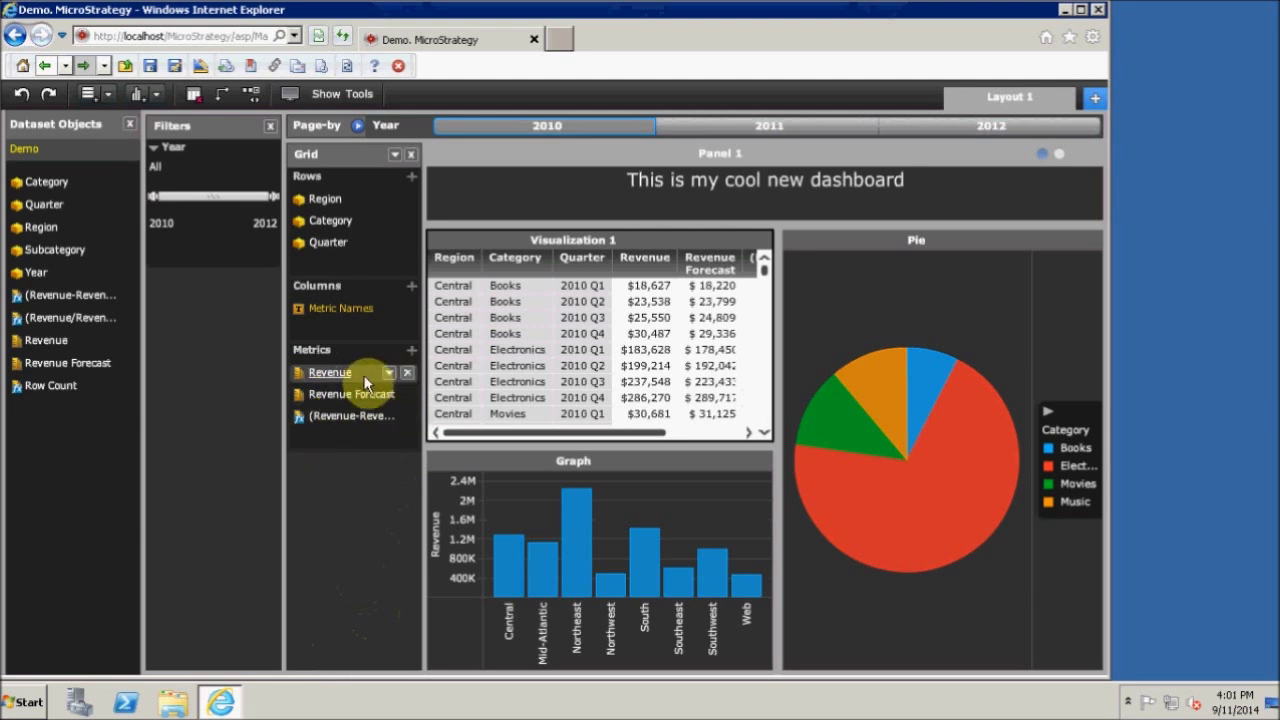
click(389, 375)
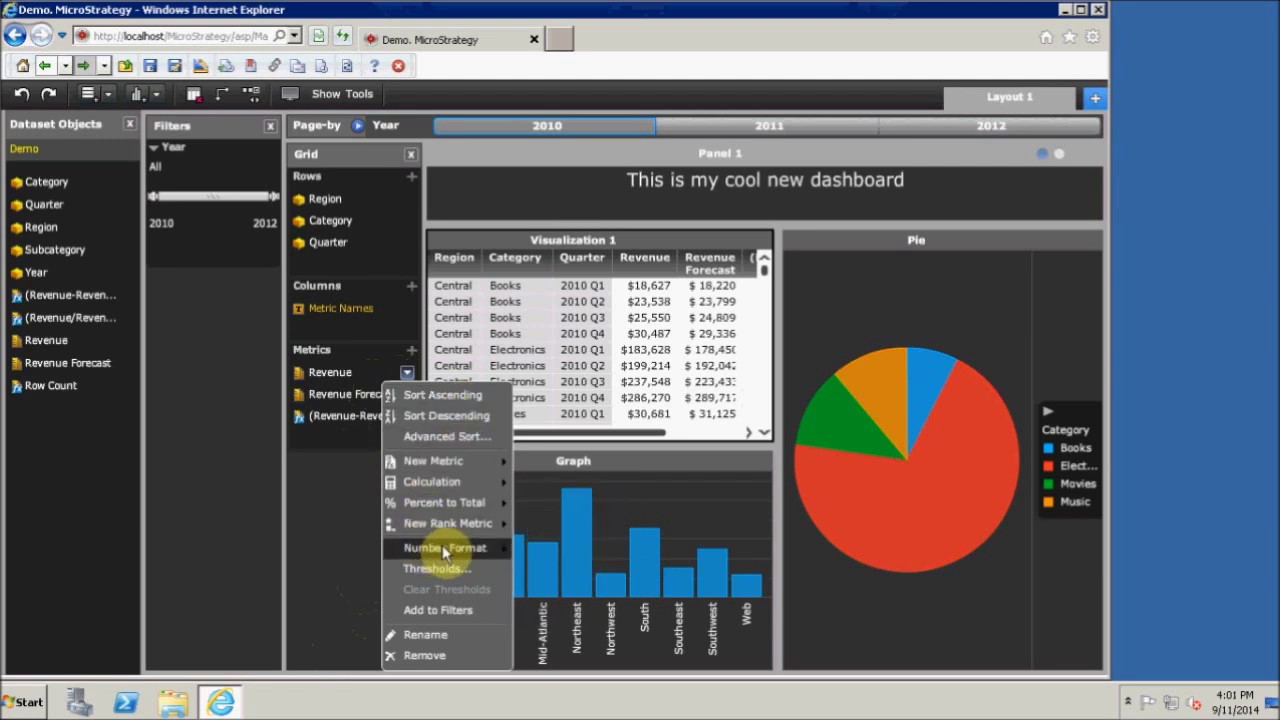
mouse_move(444, 552)
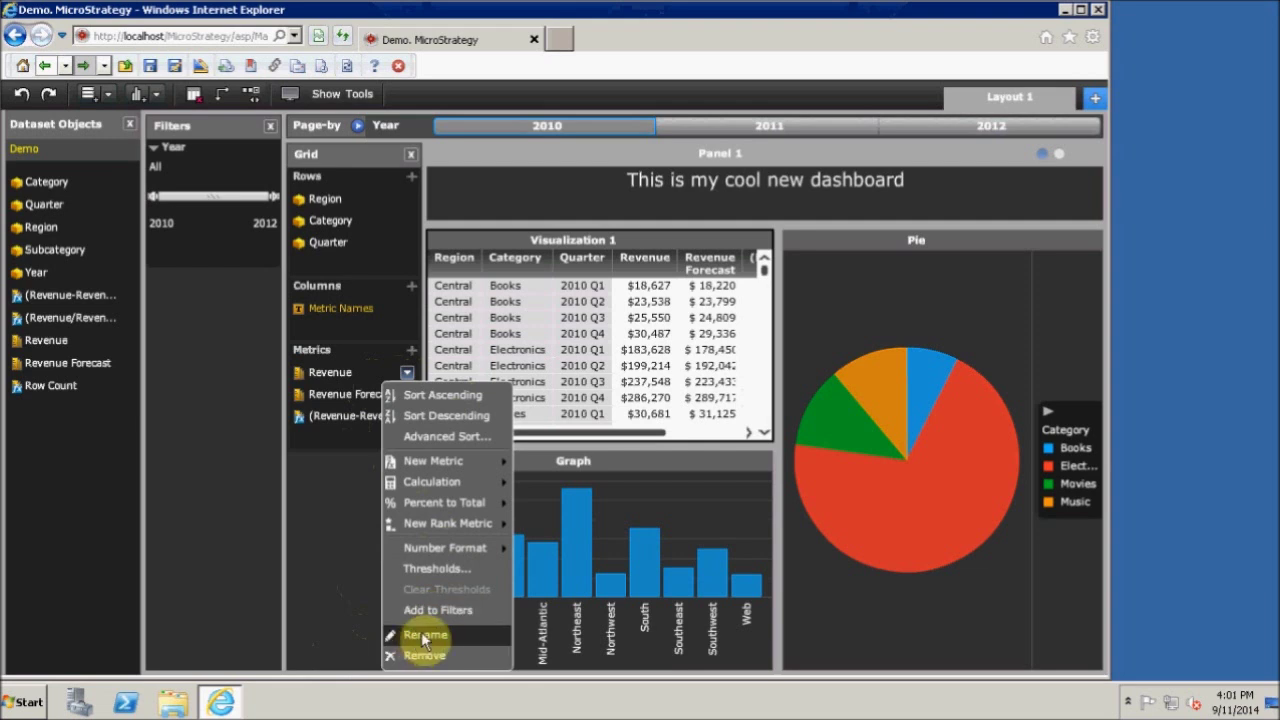
click(432, 572)
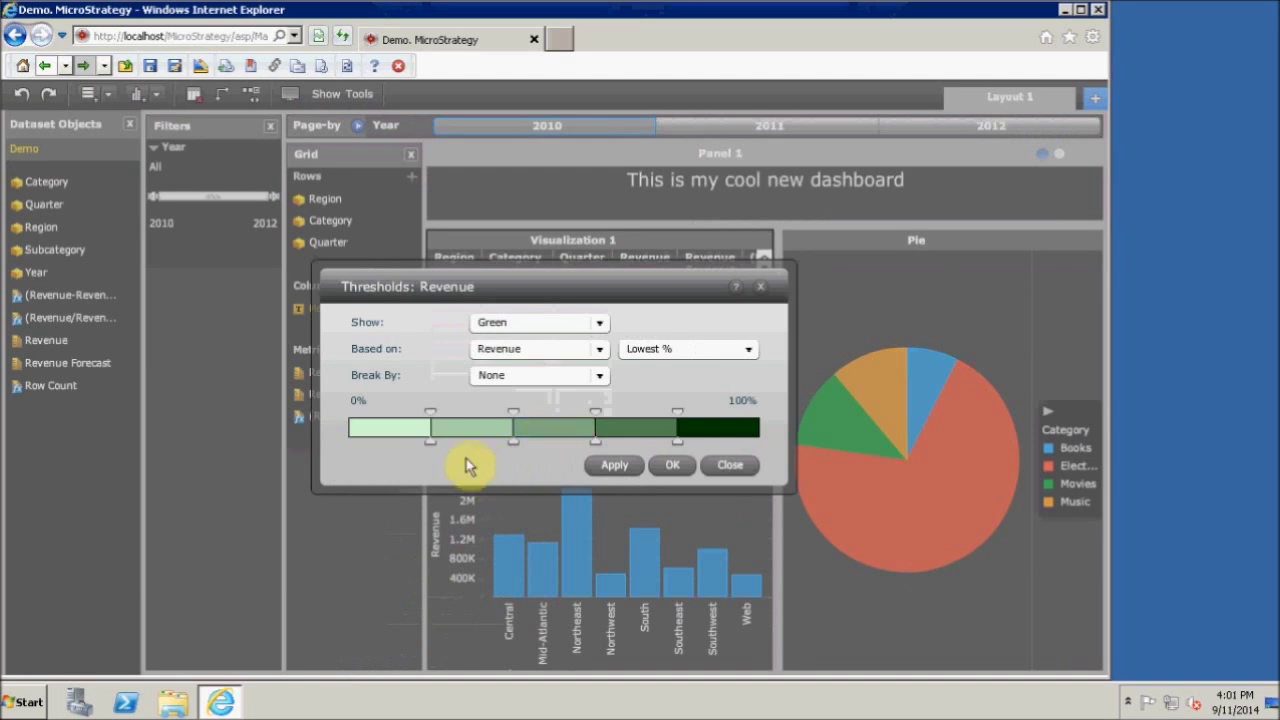
click(597, 326)
drag(603, 345, 602, 394)
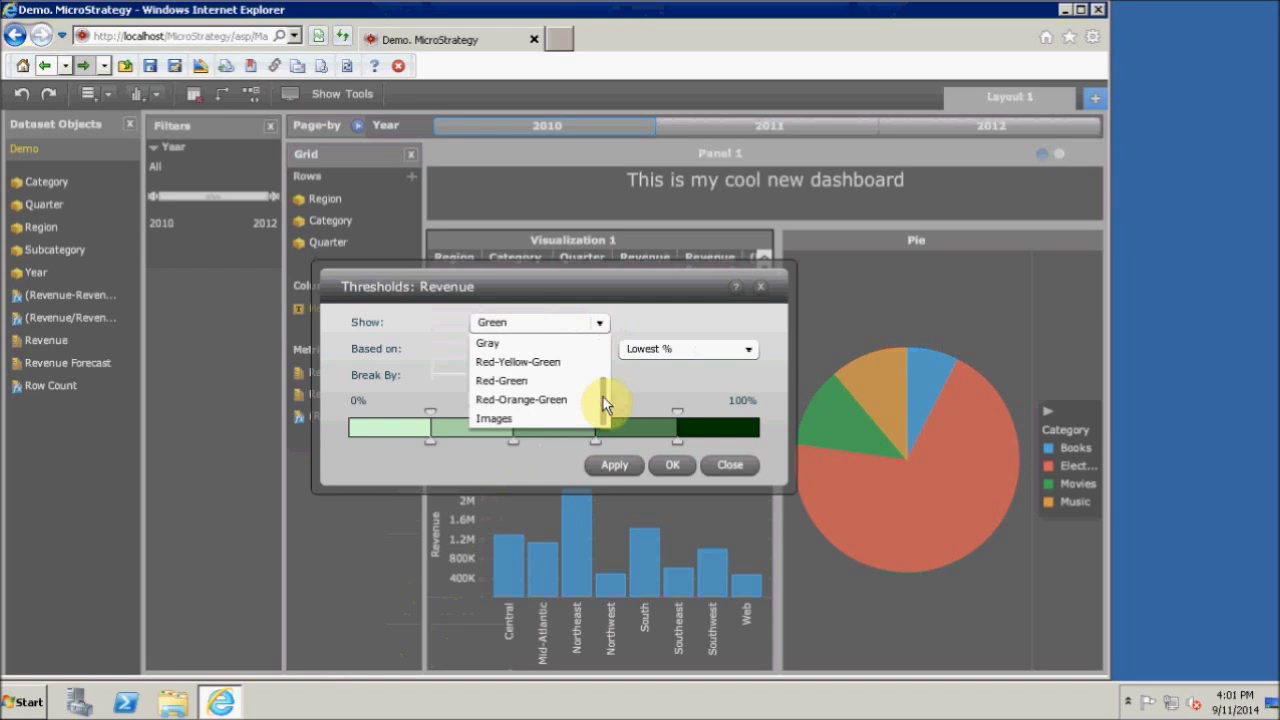
mouse_move(602, 396)
mouse_down()
mouse_move(600, 351)
mouse_move(604, 415)
mouse_move(603, 346)
mouse_move(600, 397)
mouse_up()
click(549, 365)
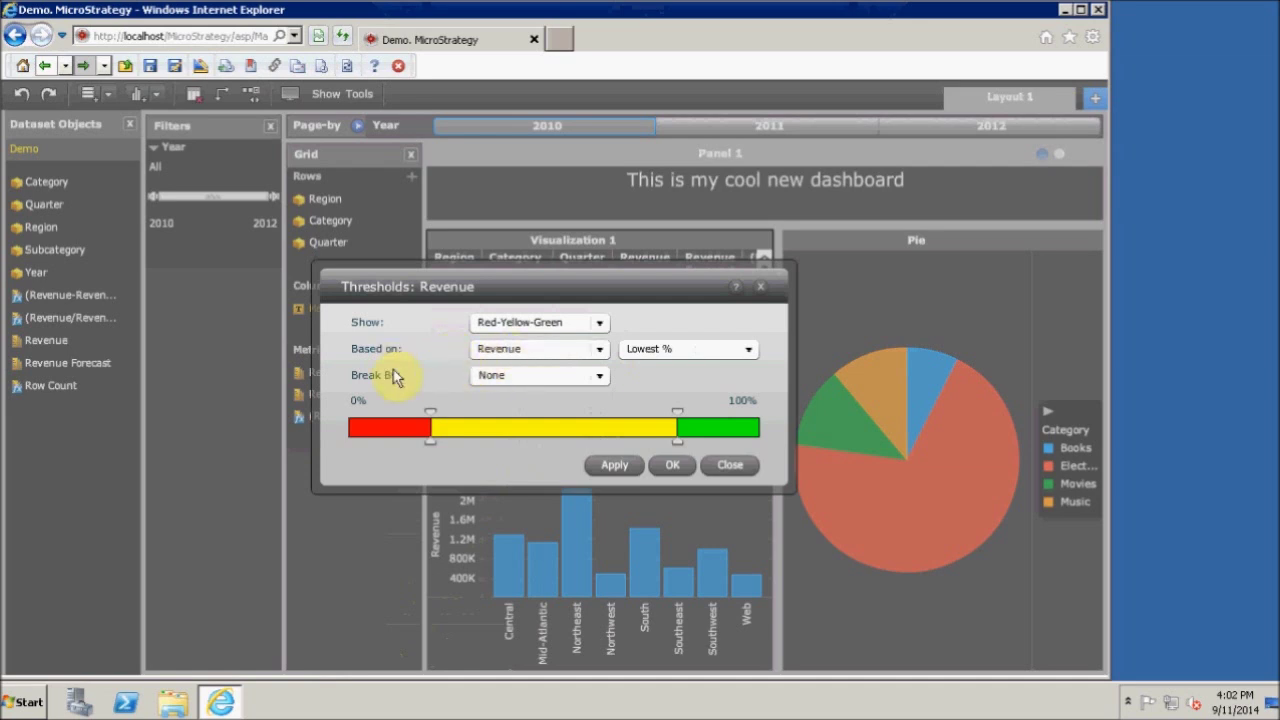
Try basing the thresholds on Revenue Forecast, switch back to Revenue, and review the Break By choices while keeping None.
click(498, 350)
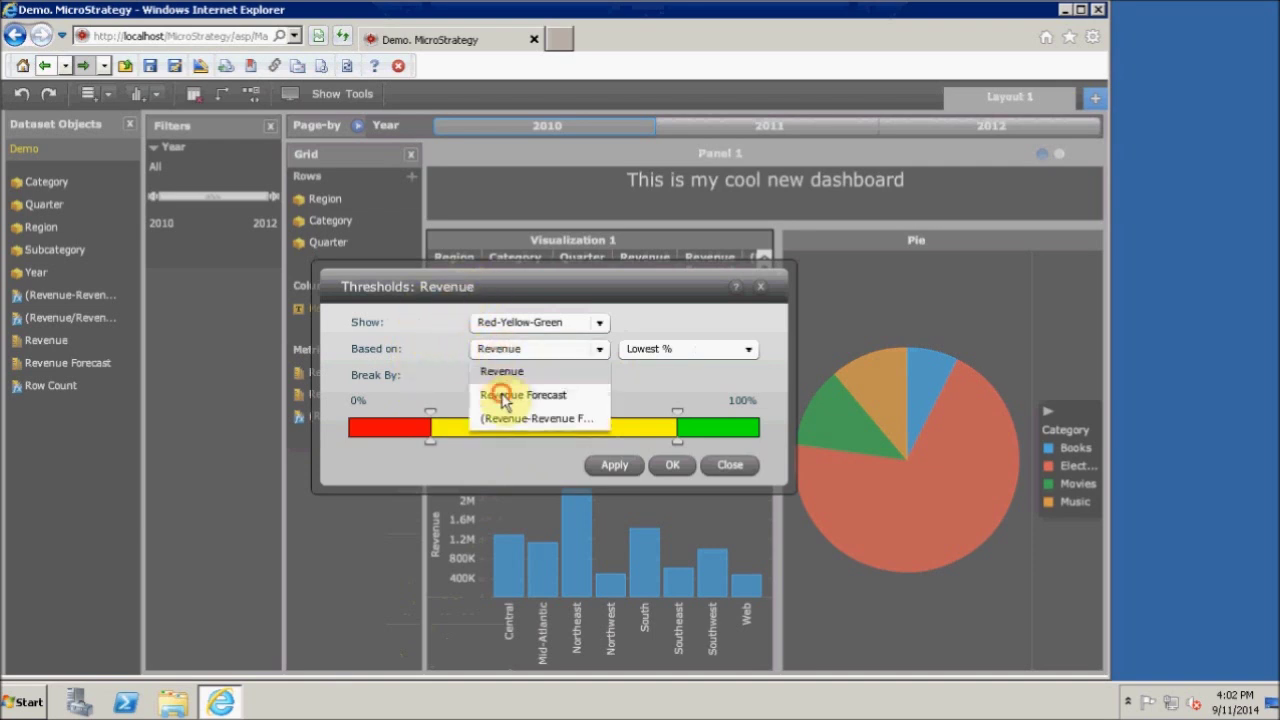
click(503, 395)
click(489, 349)
click(498, 371)
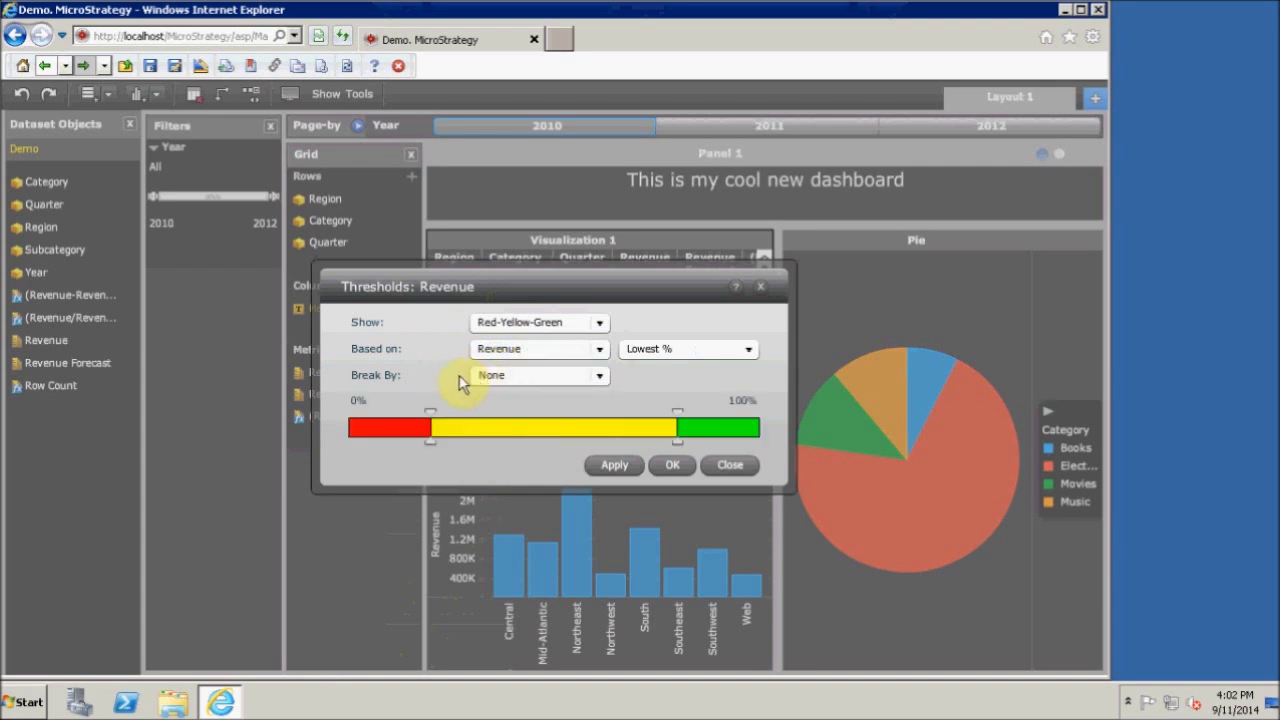
click(490, 378)
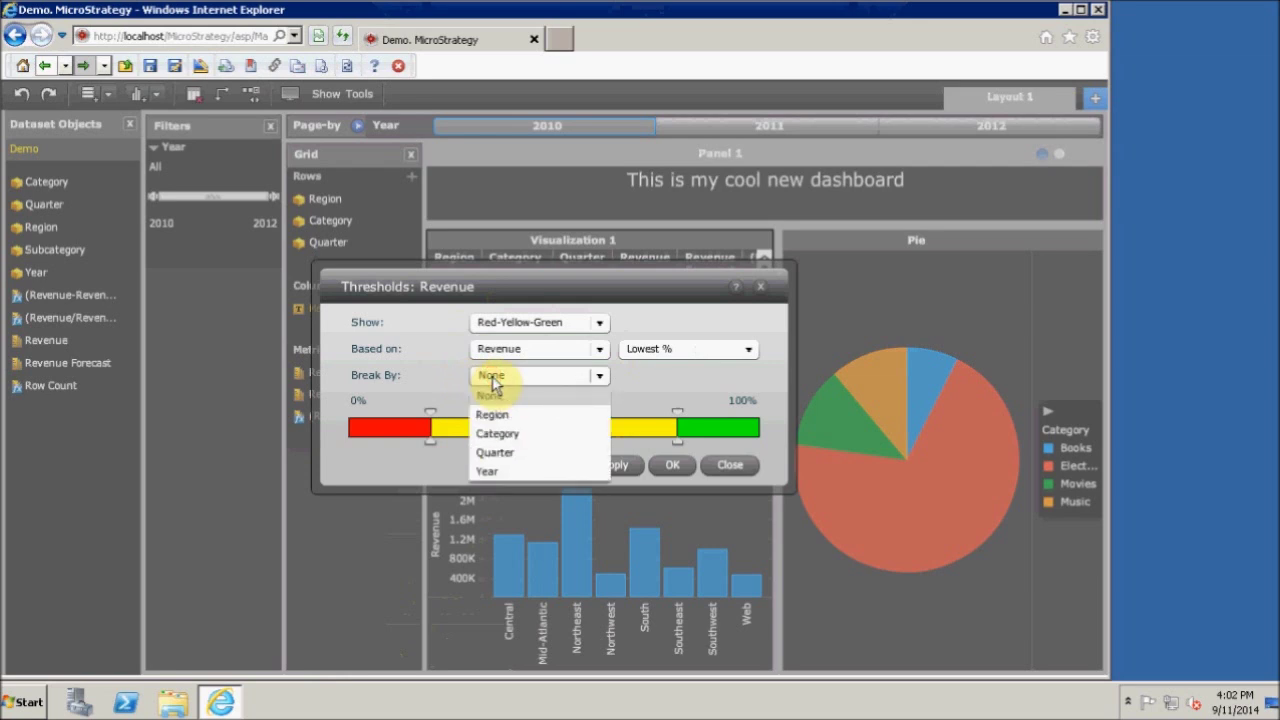
click(450, 382)
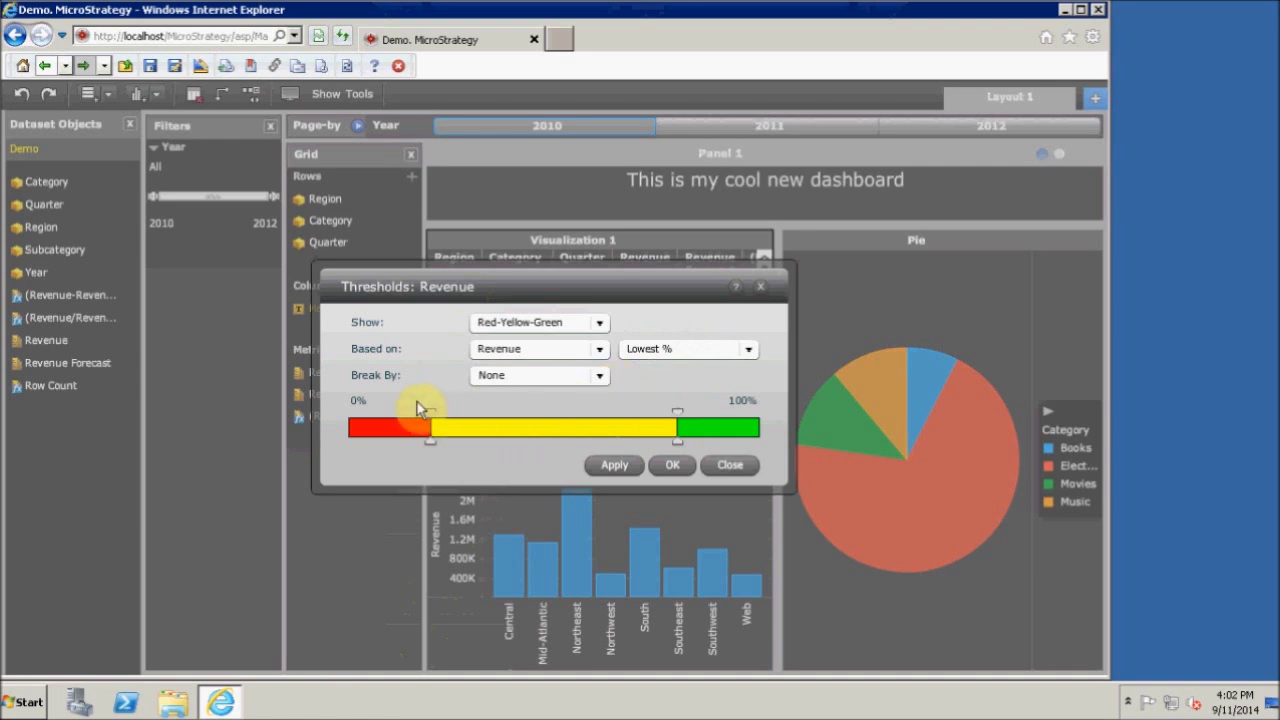
Extend the red threshold band slightly into the yellow one and recolor it dark red.
mouse_move(427, 410)
mouse_move(429, 410)
mouse_down()
mouse_move(487, 416)
mouse_move(452, 411)
mouse_up()
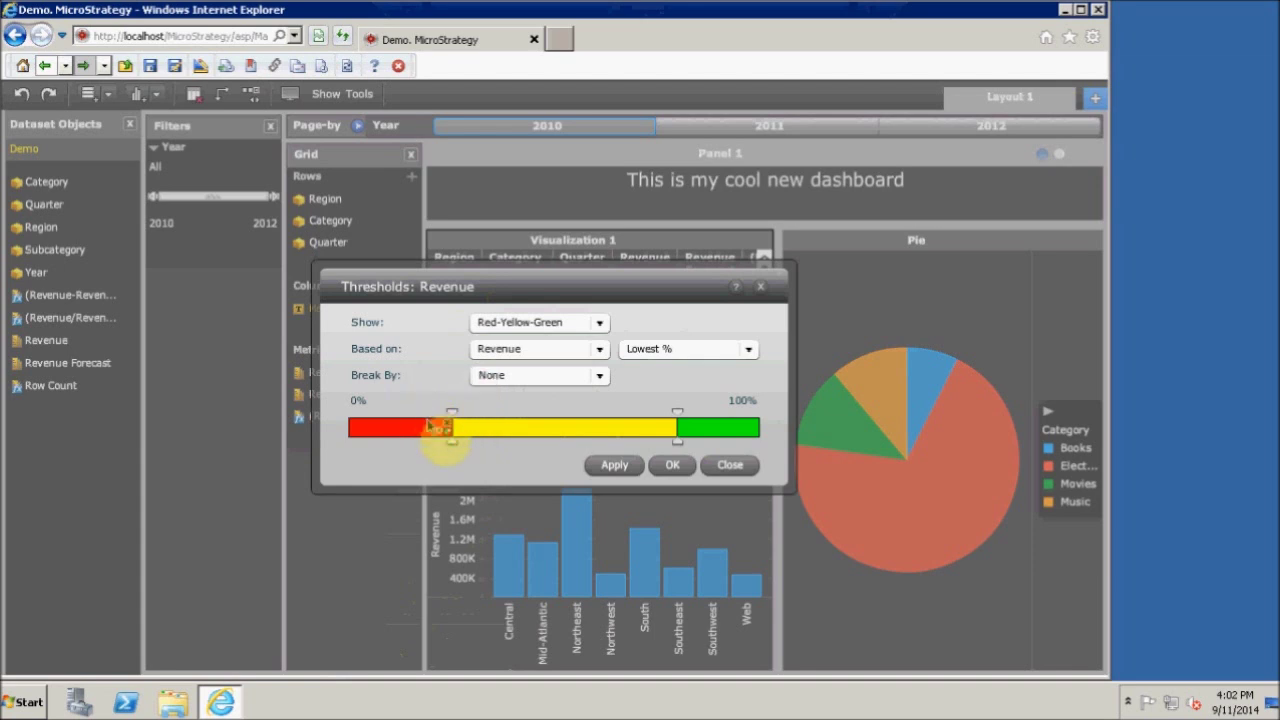
mouse_move(451, 437)
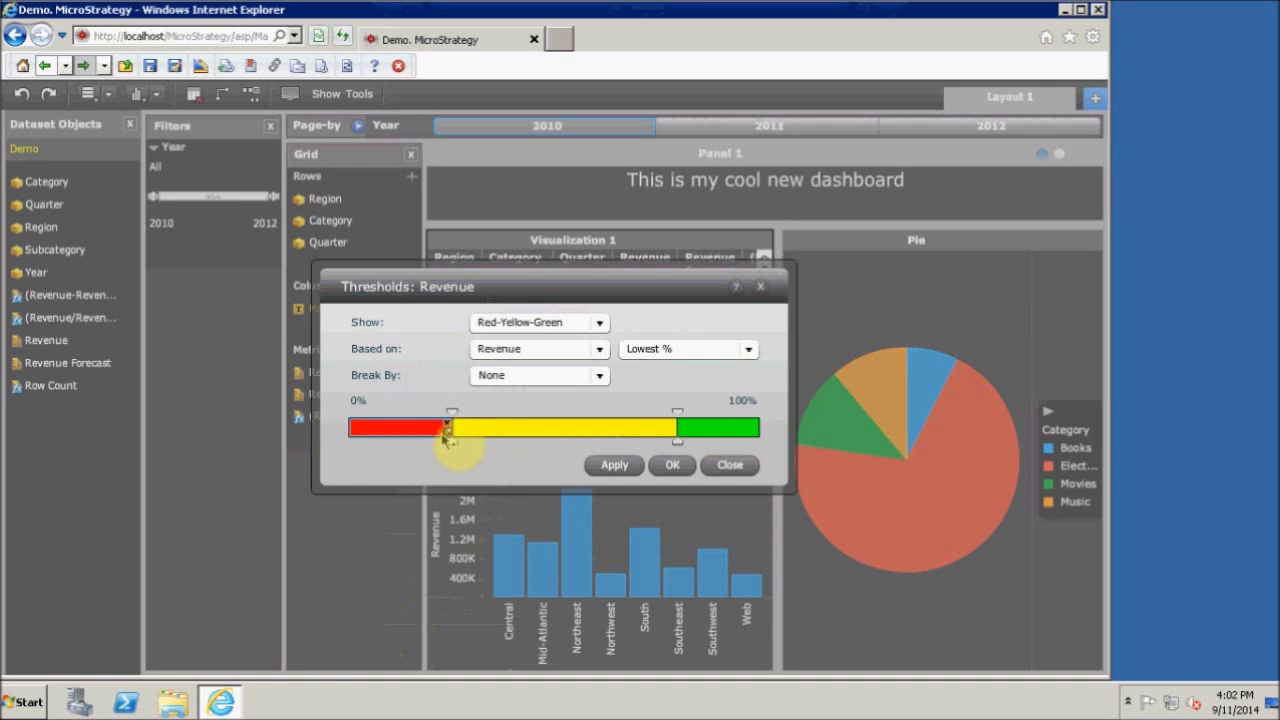
drag(451, 437, 448, 437)
click(449, 438)
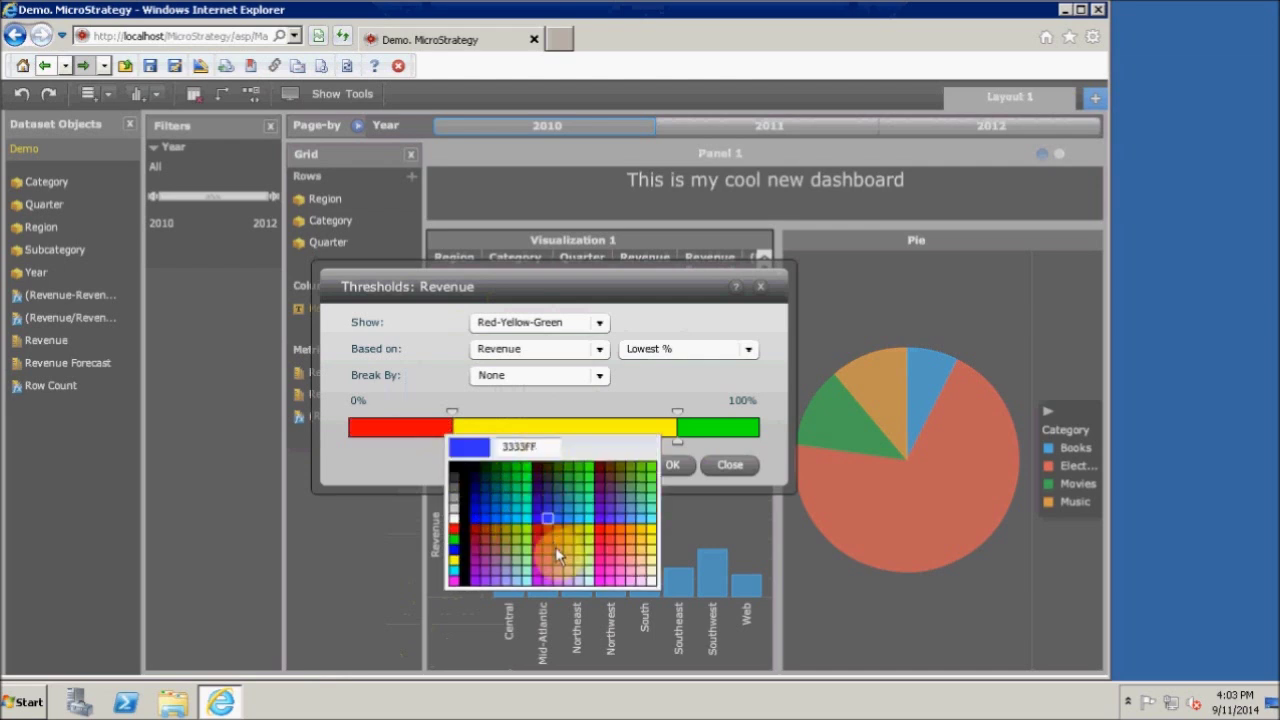
click(471, 532)
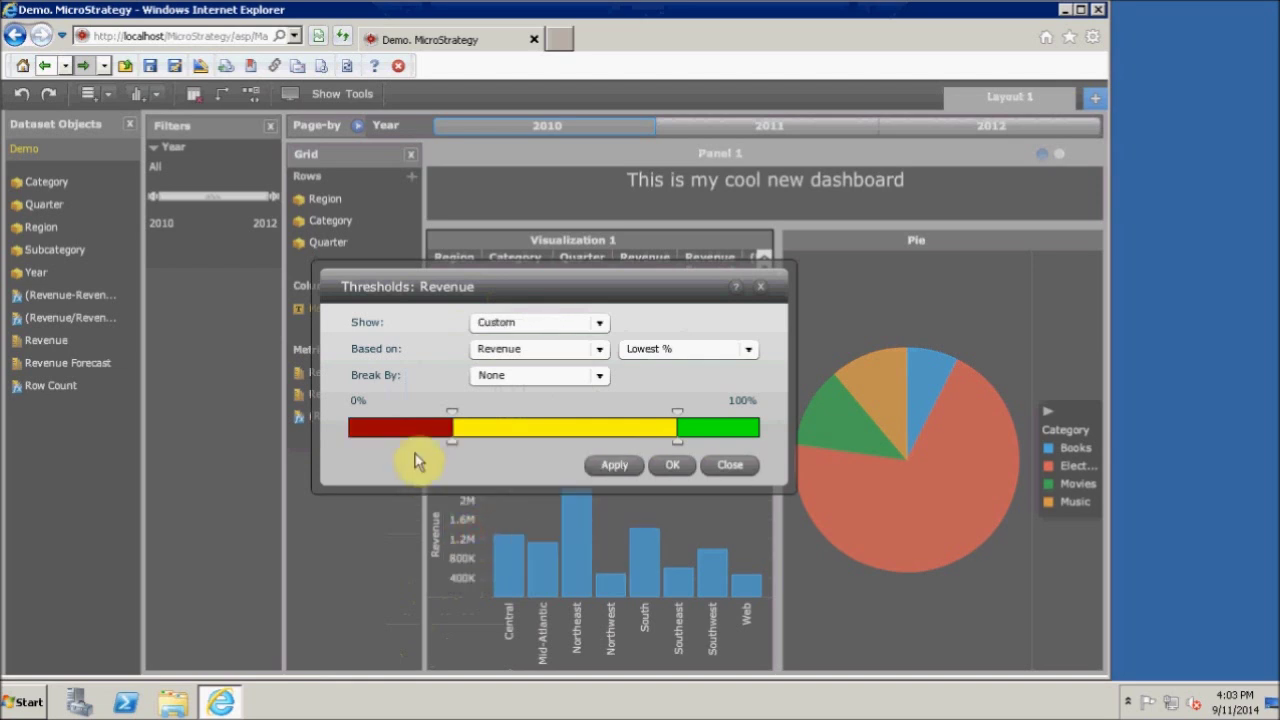
Split the yellow threshold band near its middle and color the lower part orange.
click(551, 428)
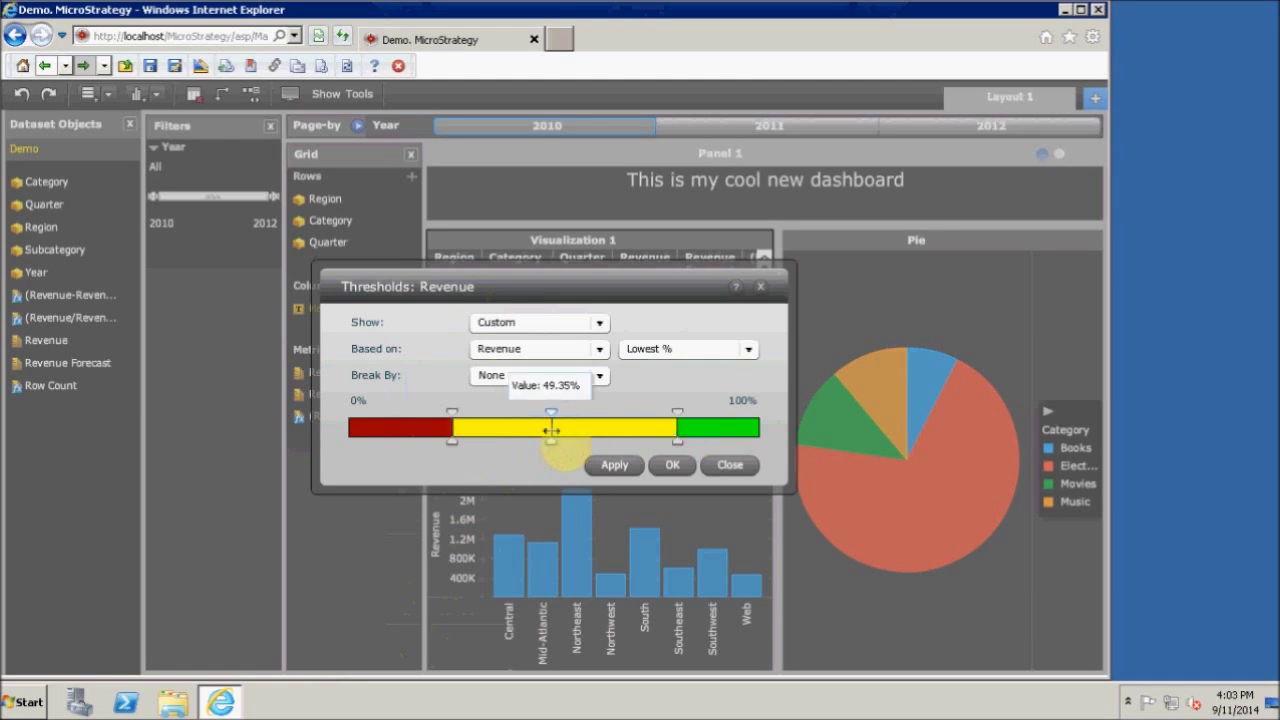
drag(551, 428, 570, 428)
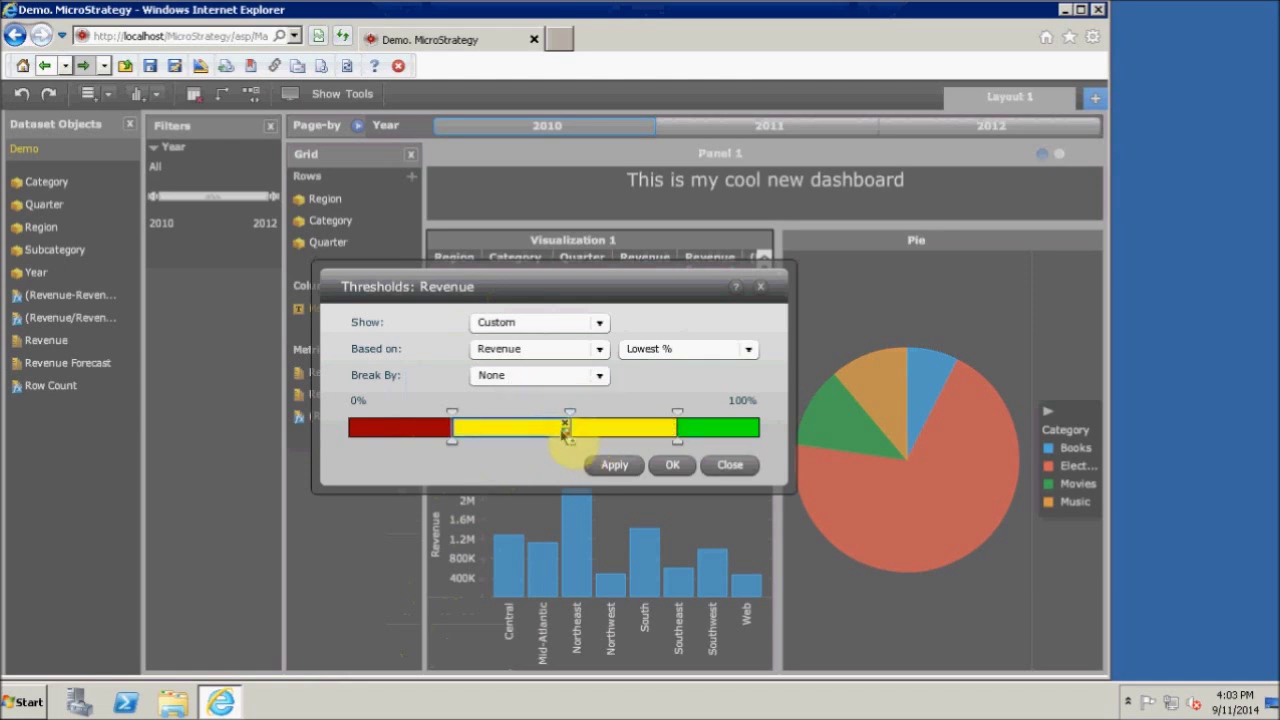
click(566, 432)
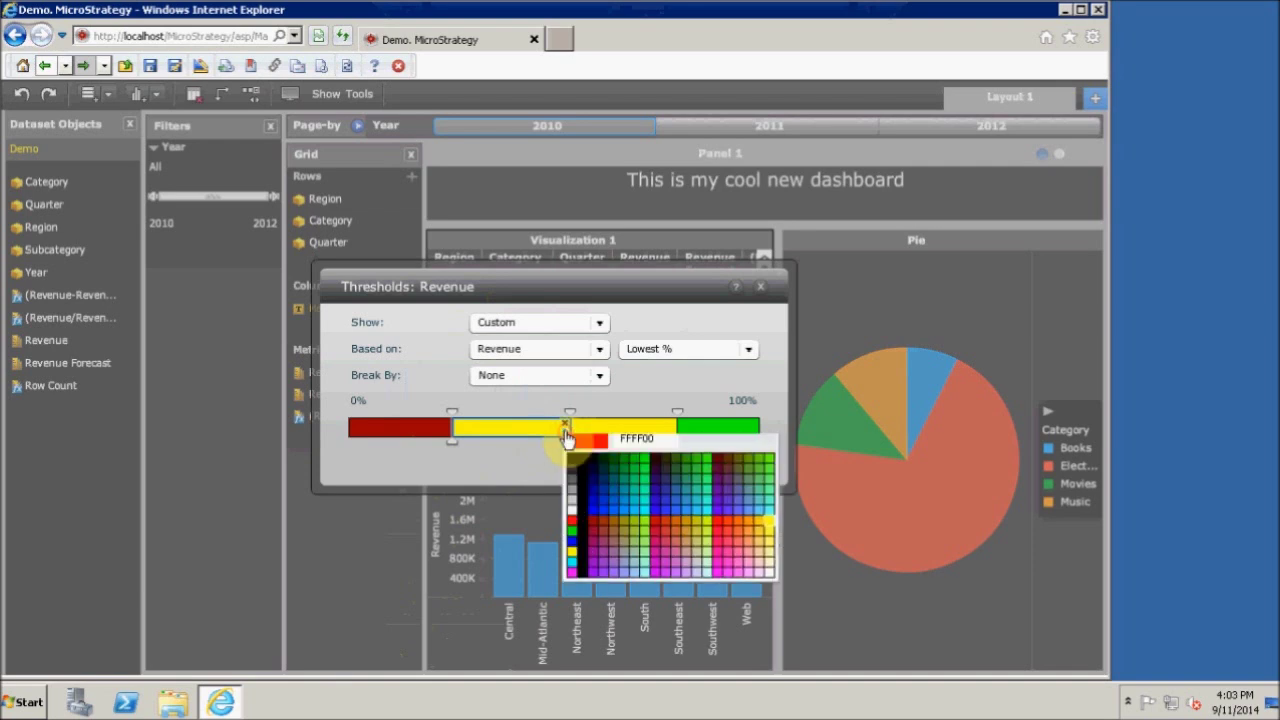
click(735, 530)
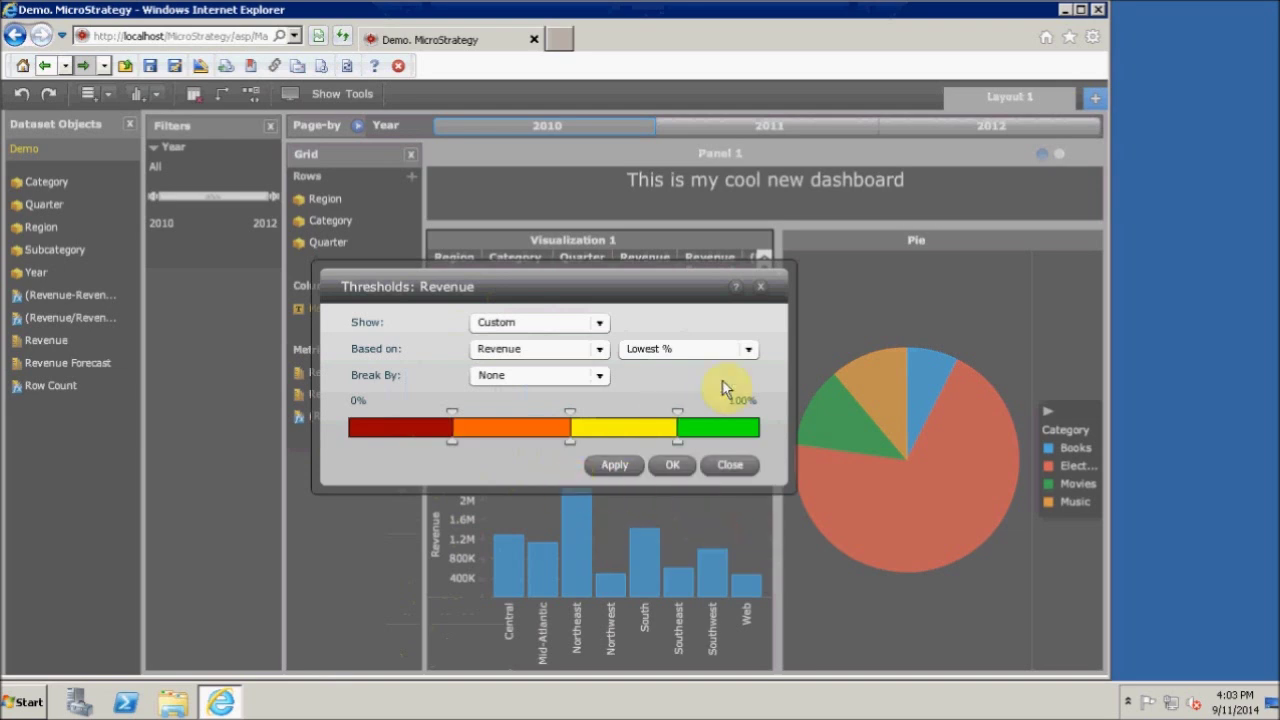
Review the threshold calculation types, keep Lowest %, and apply the custom thresholds to the Revenue metric.
click(748, 349)
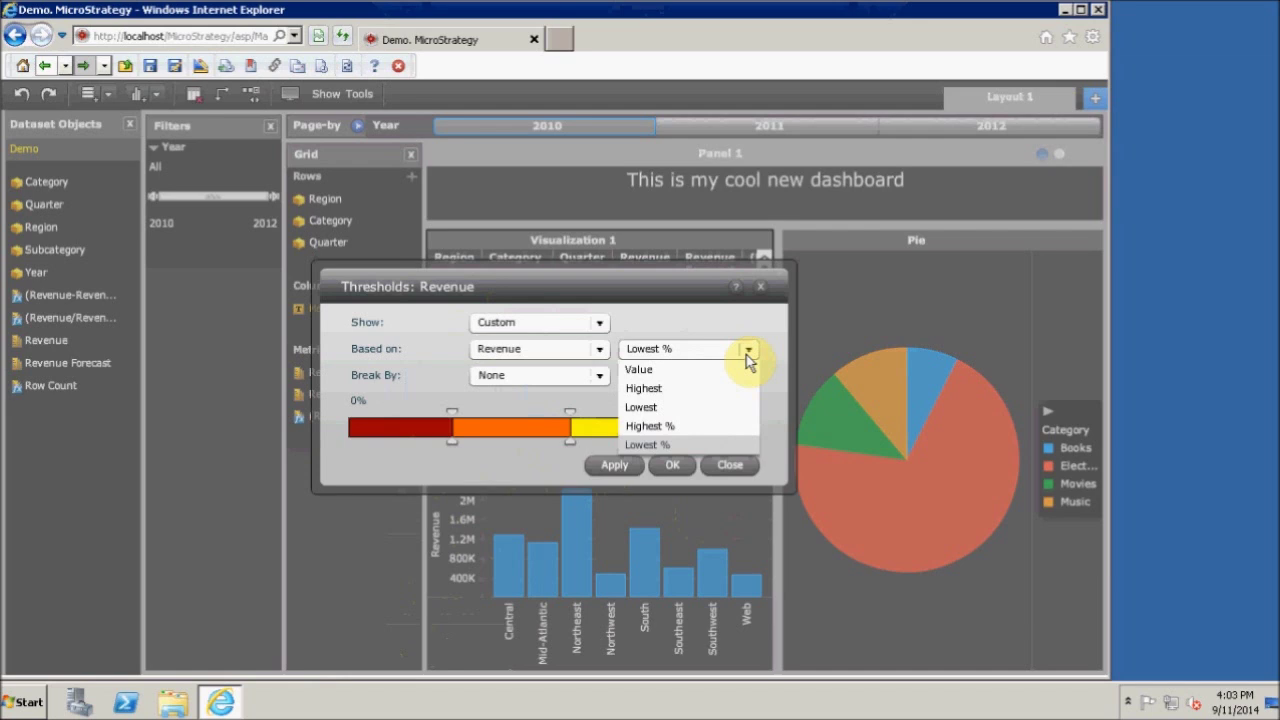
click(748, 356)
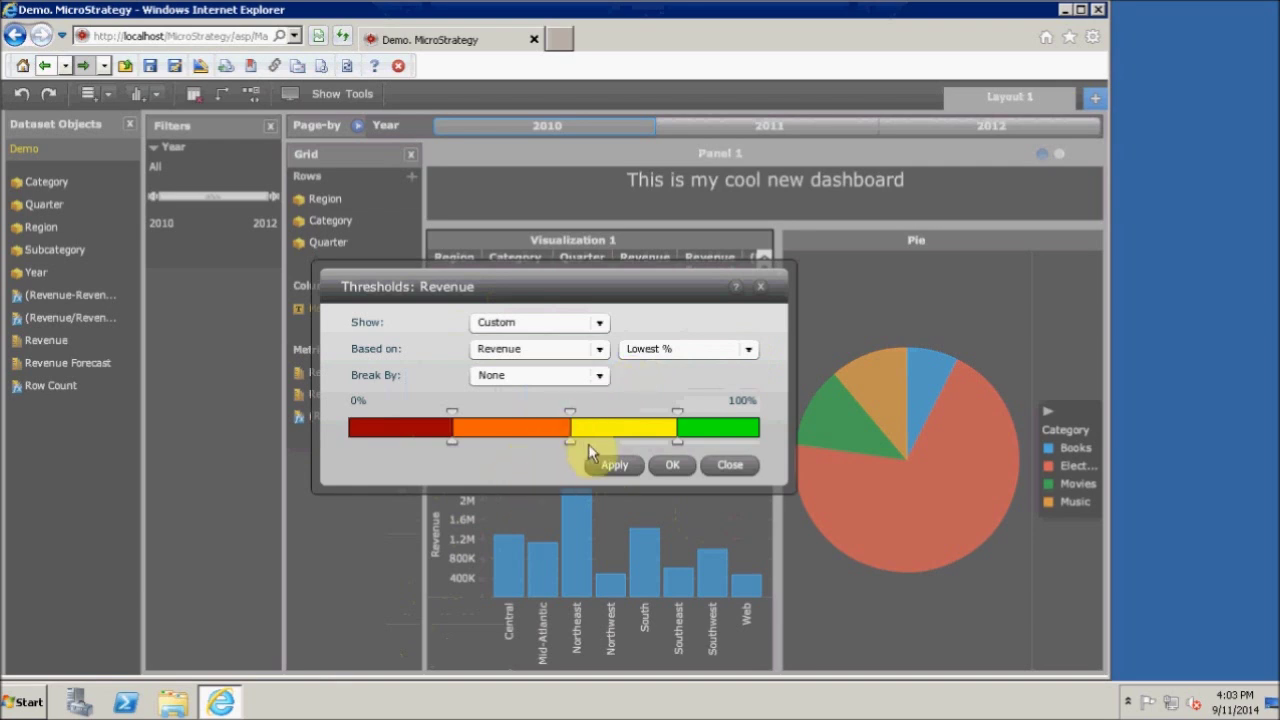
click(604, 466)
click(674, 467)
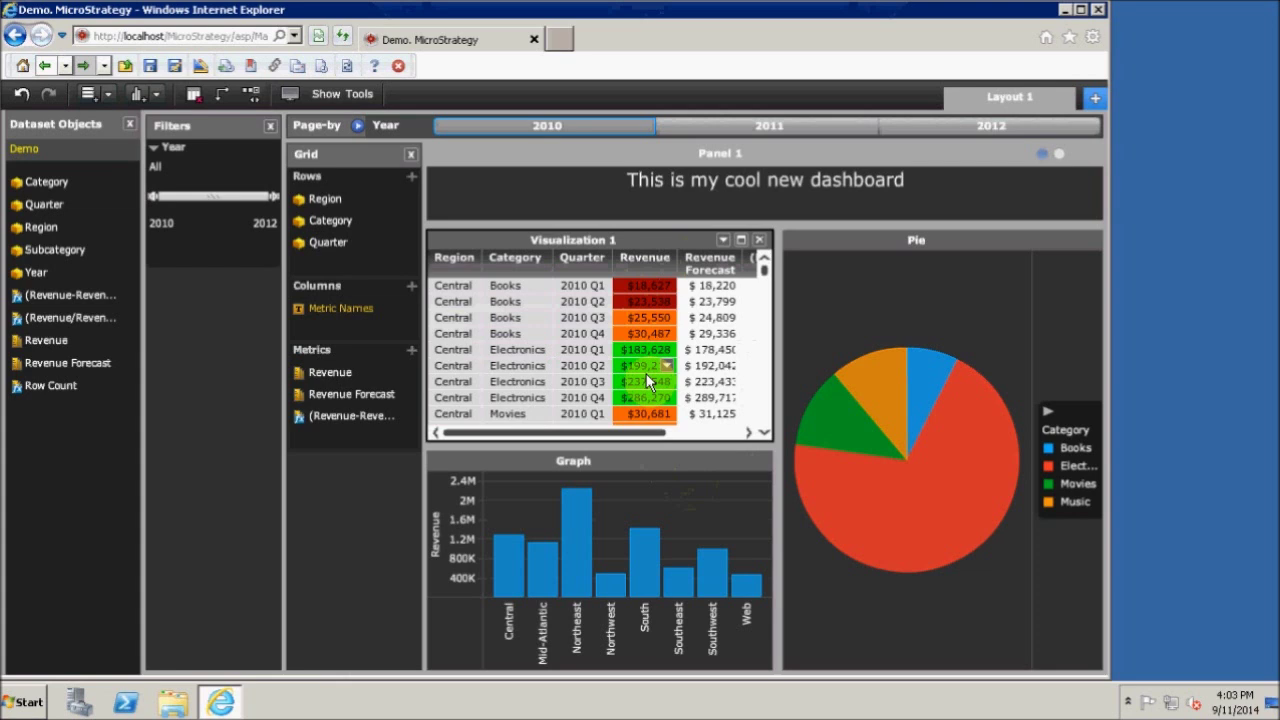
Try drilling the Books category of the Visualization 1 grid down to Subcategory, and undo the drill.
click(570, 348)
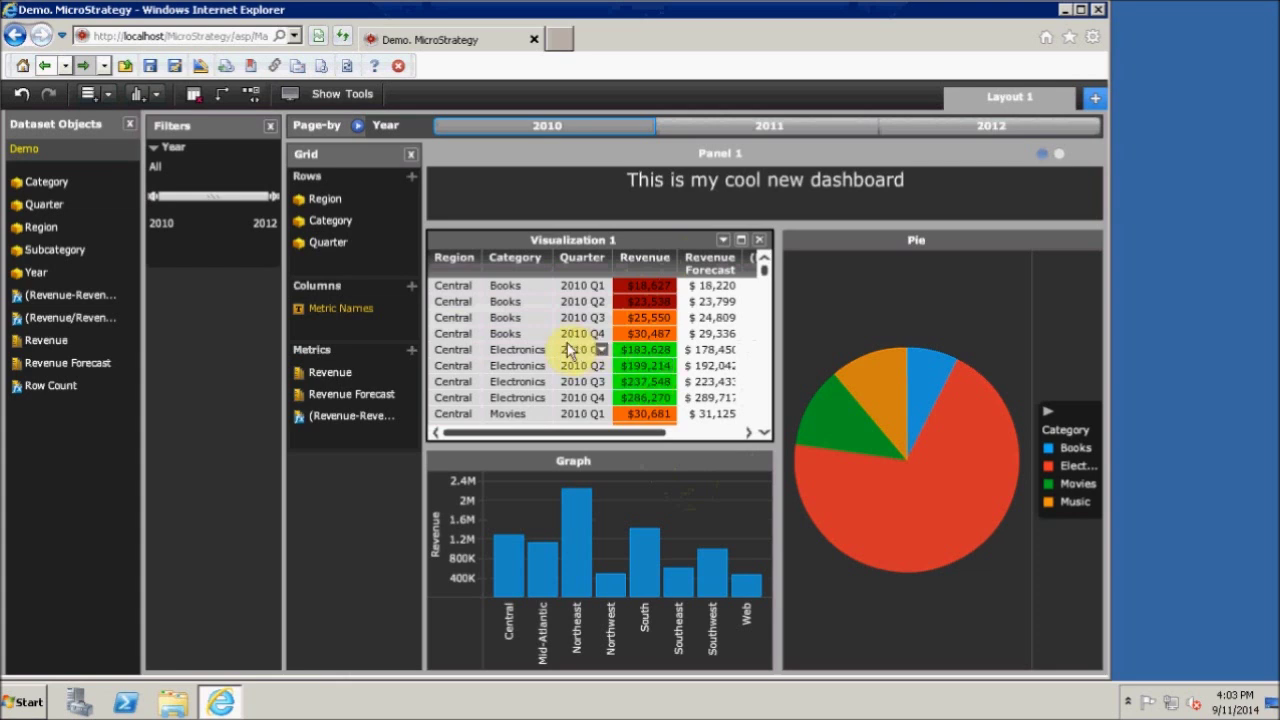
click(541, 287)
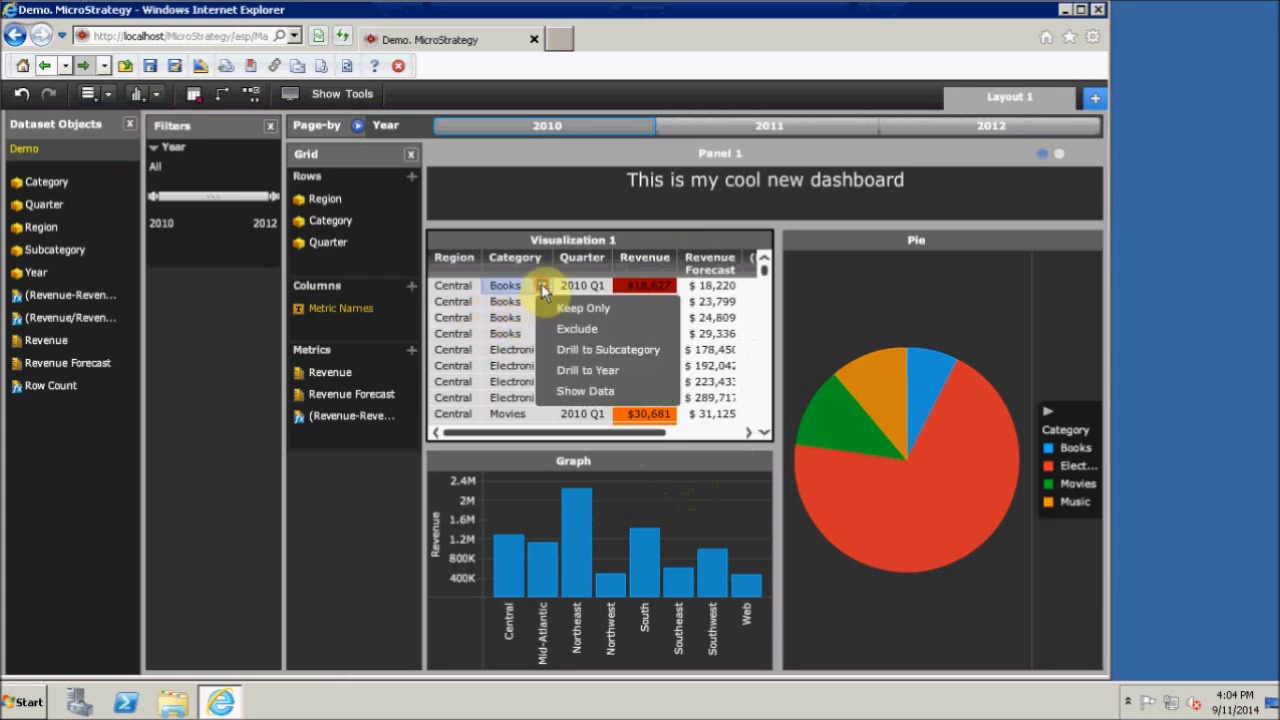
click(586, 352)
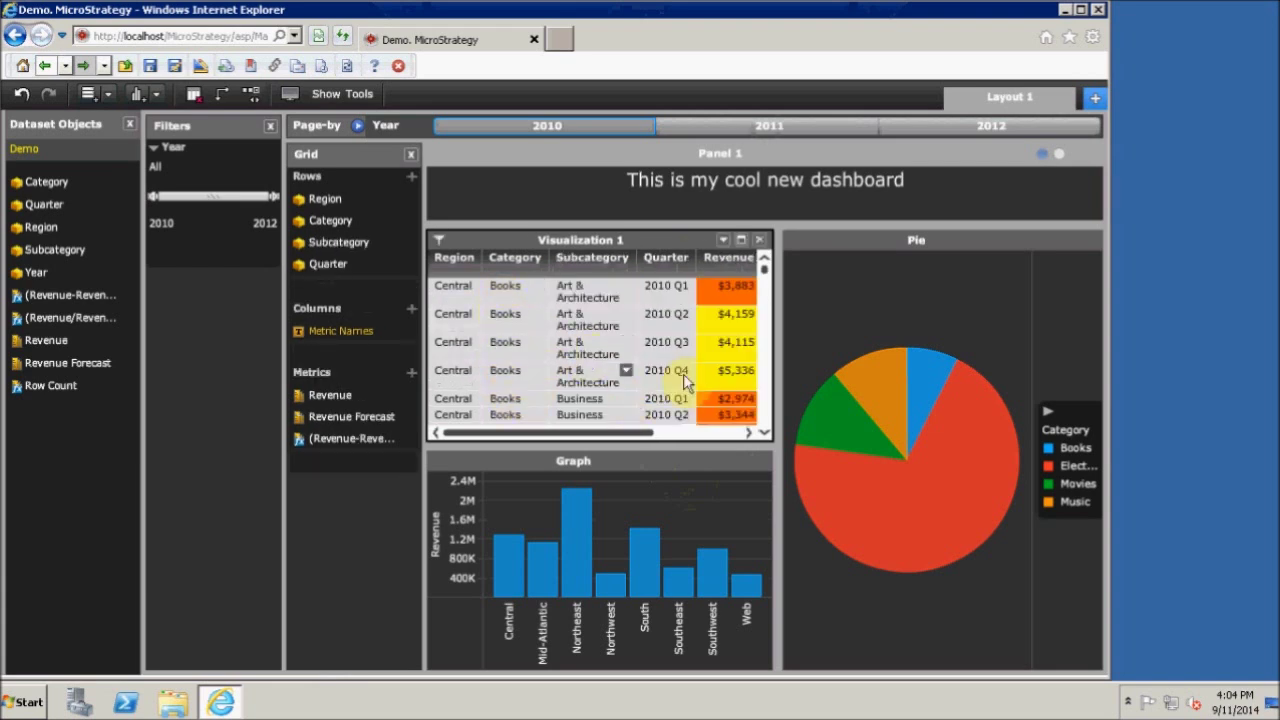
mouse_move(767, 278)
mouse_down()
mouse_move(767, 420)
mouse_move(766, 263)
mouse_up()
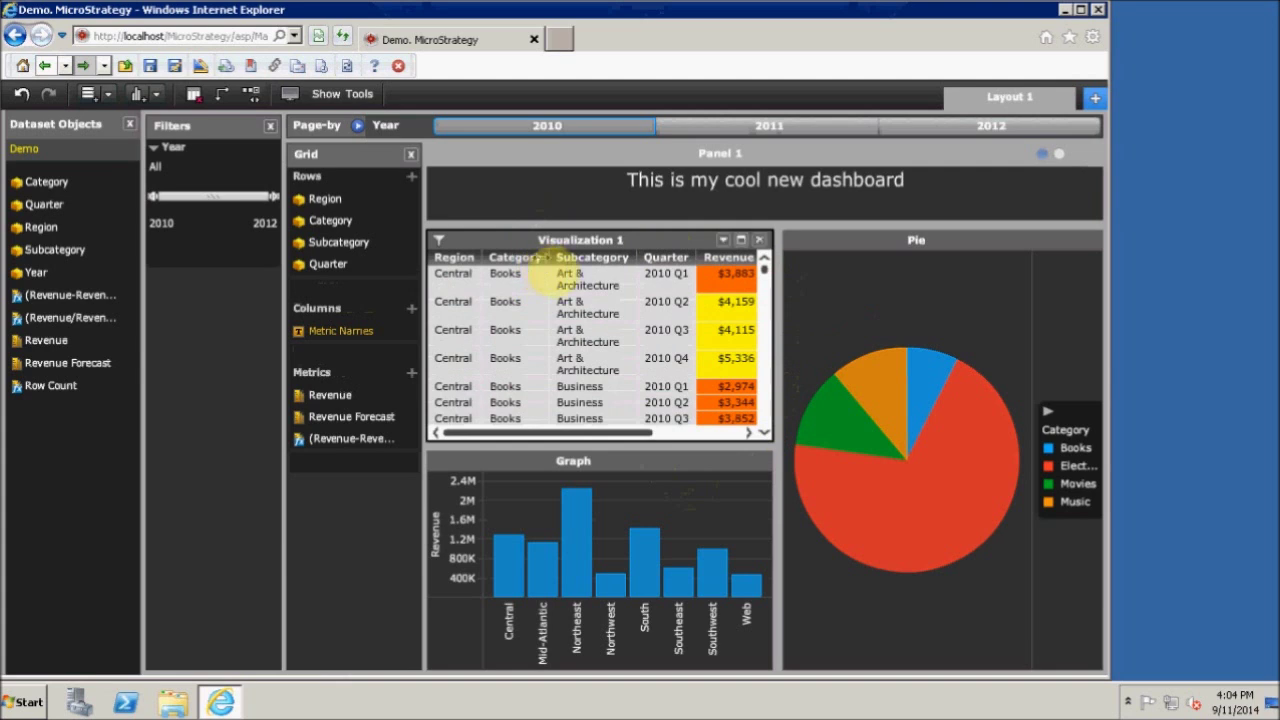
click(539, 259)
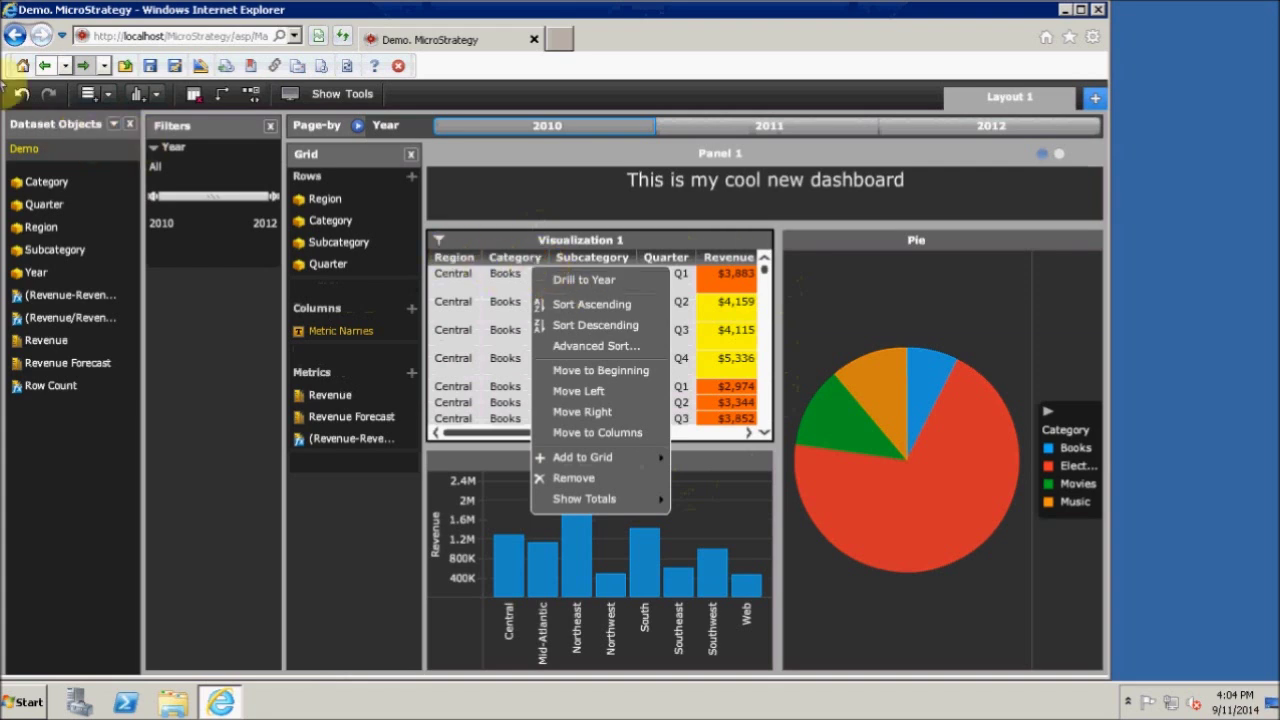
click(22, 98)
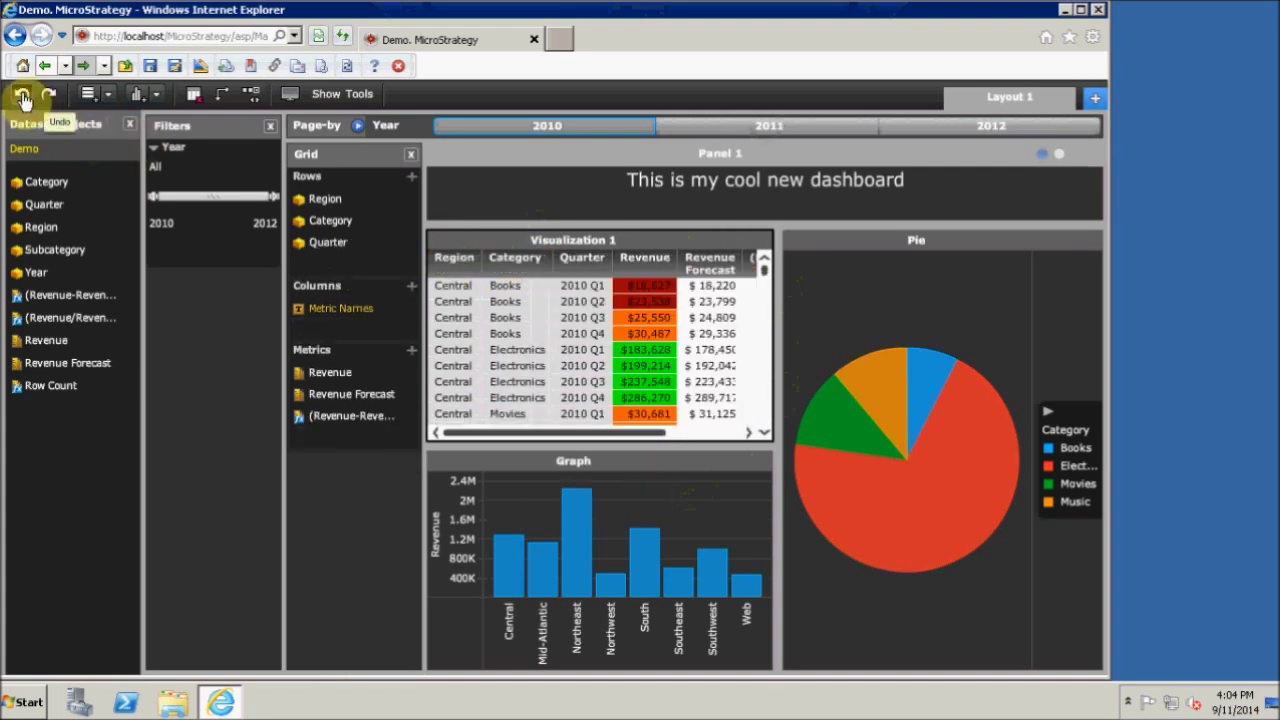
Drill the entire Category column of the Visualization 1 grid to Subcategory and move Quarter to the columns.
click(542, 257)
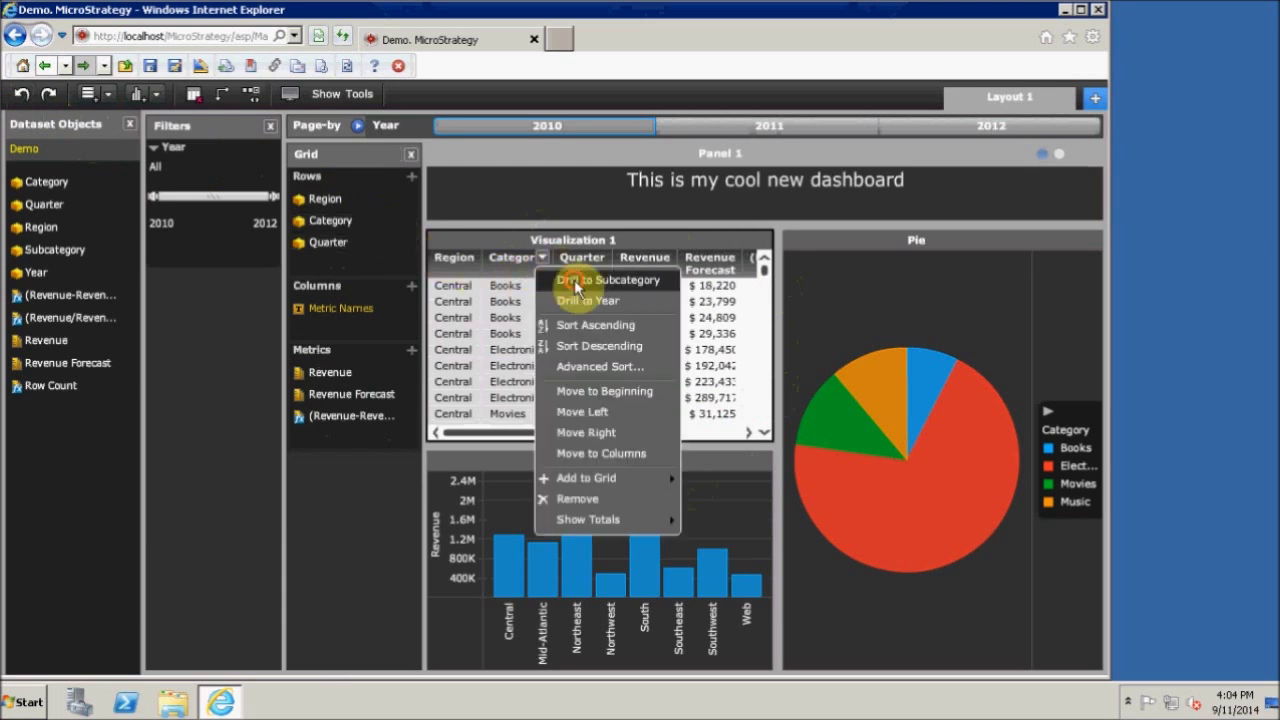
click(571, 280)
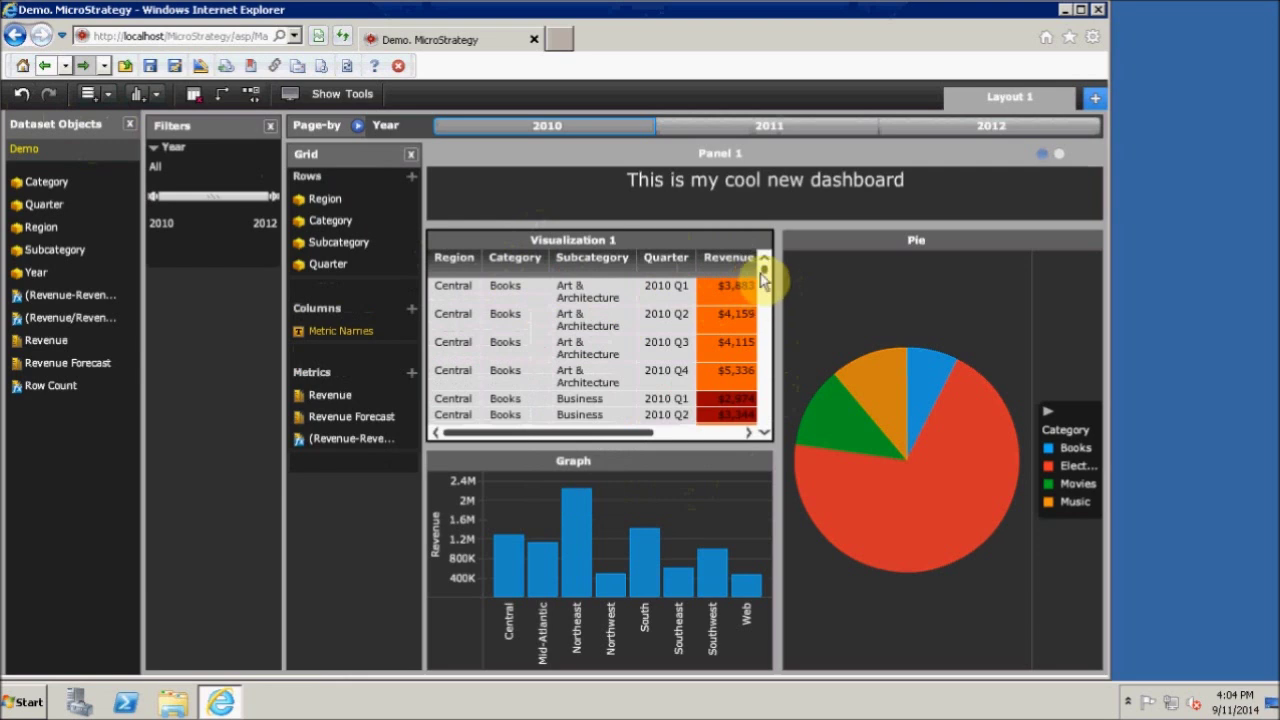
mouse_move(763, 272)
mouse_down()
mouse_move(764, 425)
mouse_move(766, 260)
mouse_up()
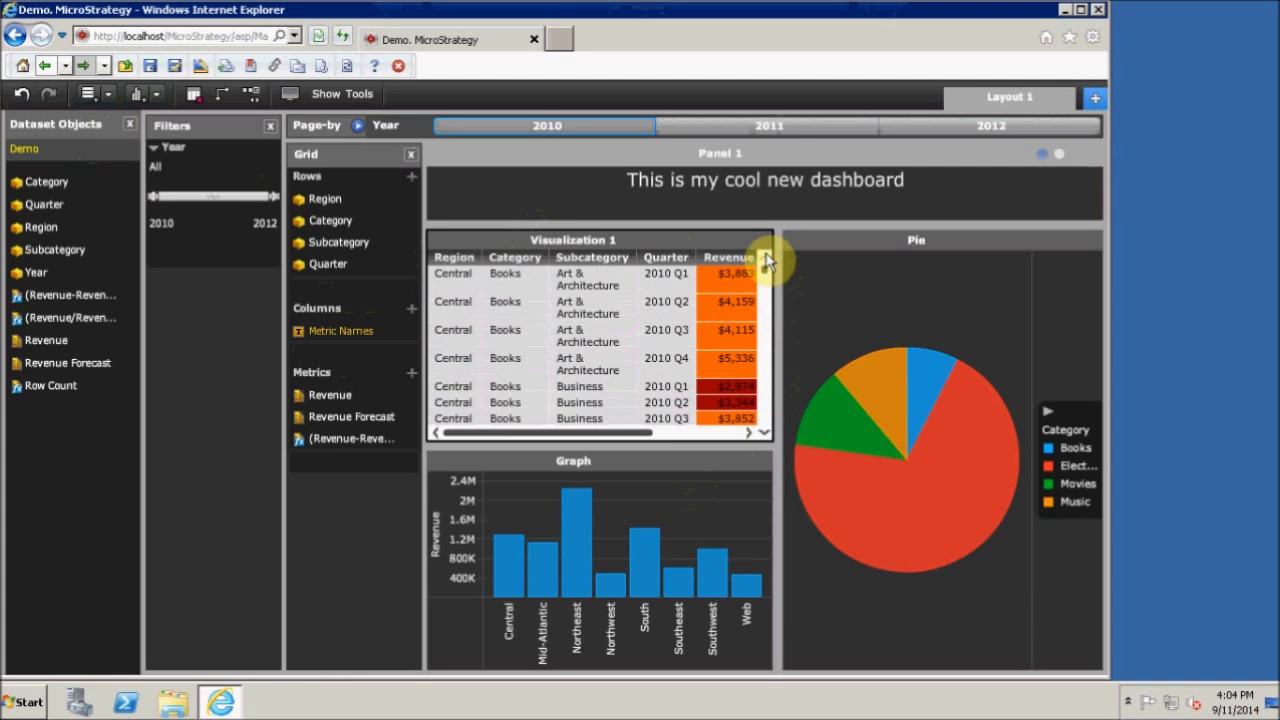
click(686, 259)
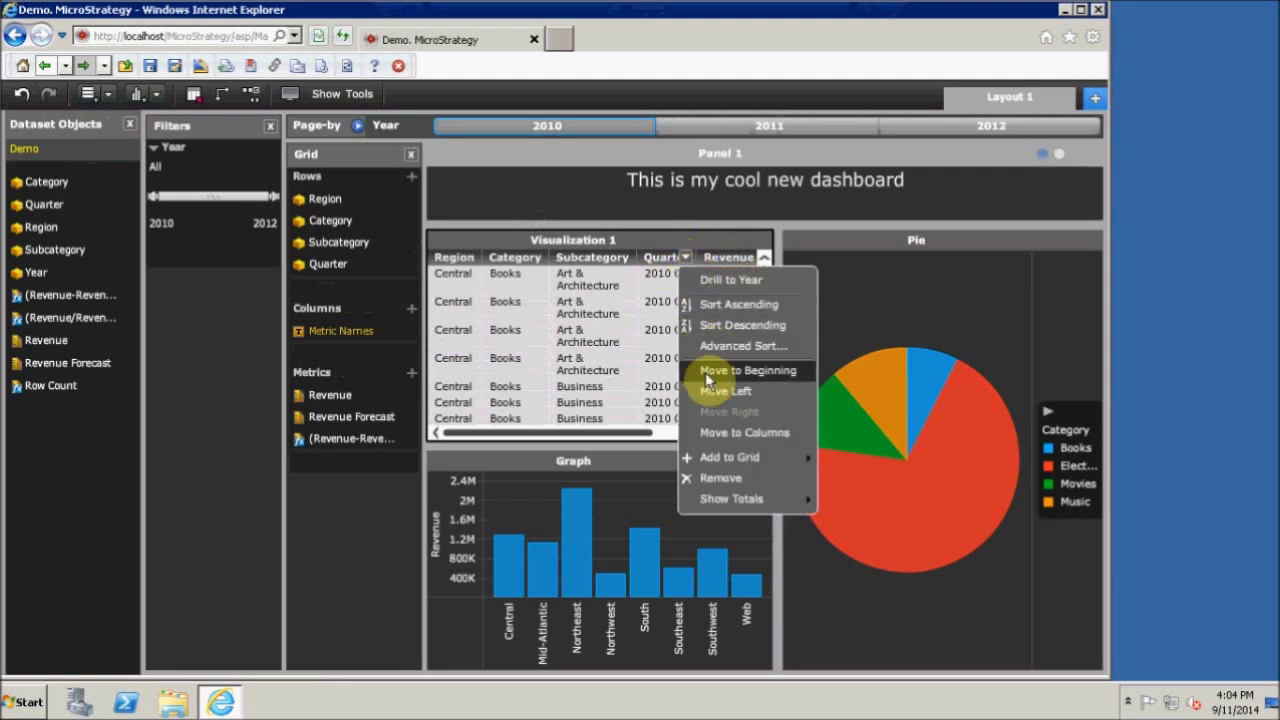
click(728, 436)
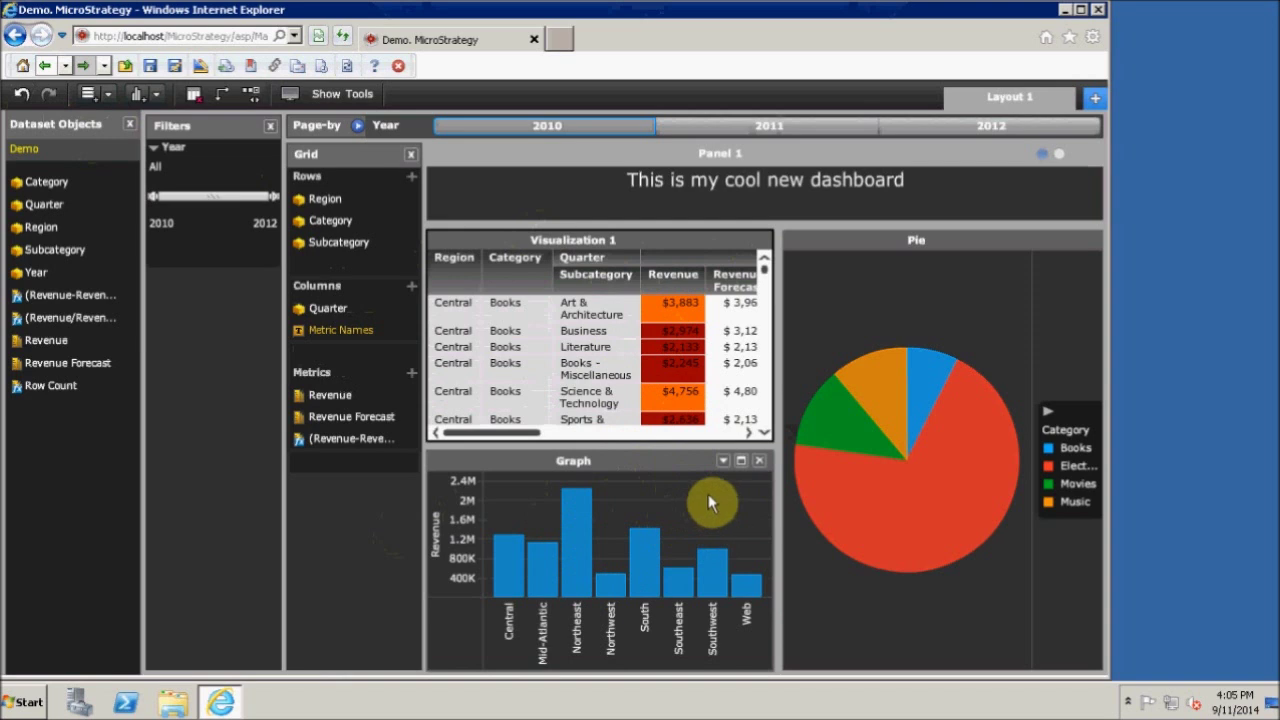
Set the Graph as a filter targeting Visualization 1, keeping filtering on selection enabled and clearing of all selections allowed.
mouse_move(512, 578)
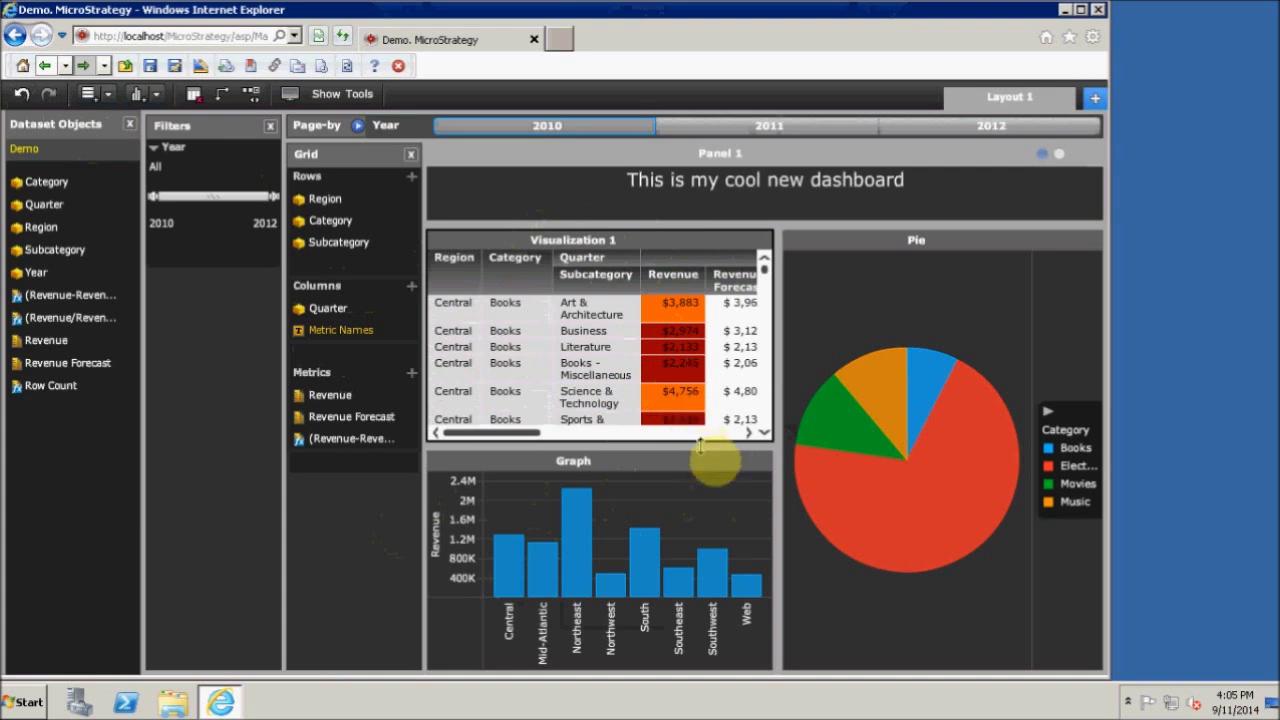
mouse_move(708, 468)
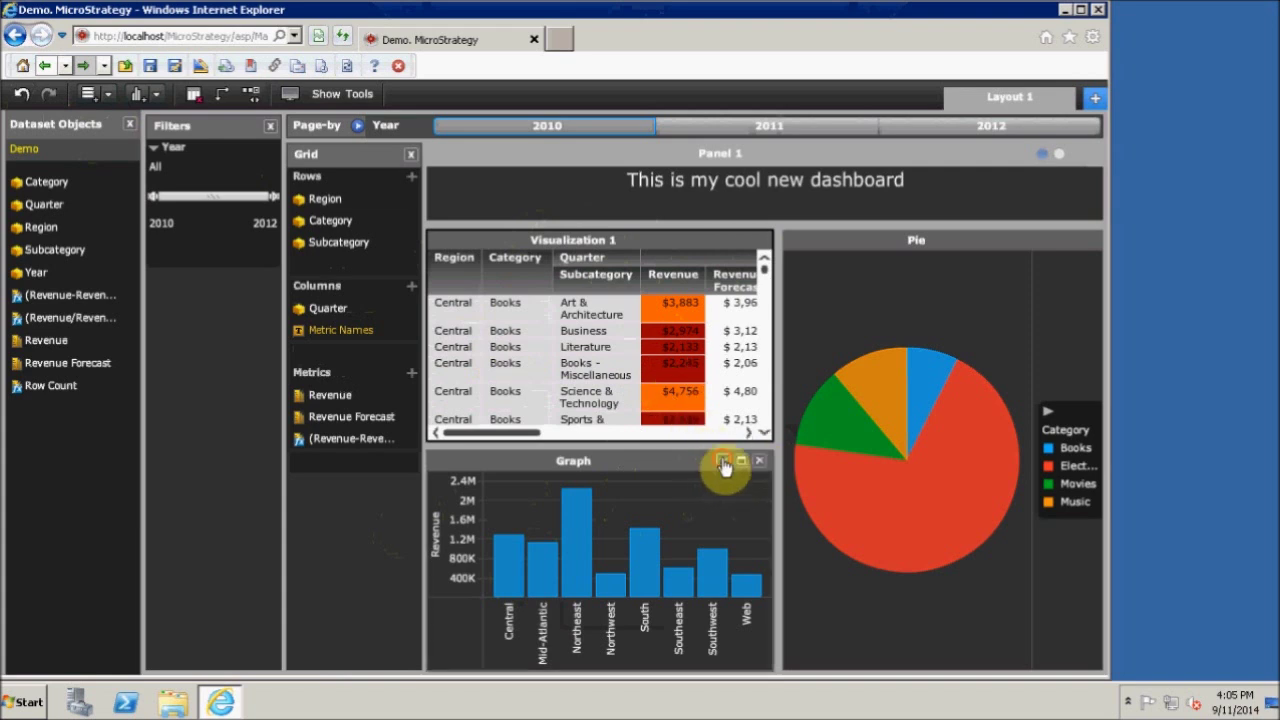
click(723, 463)
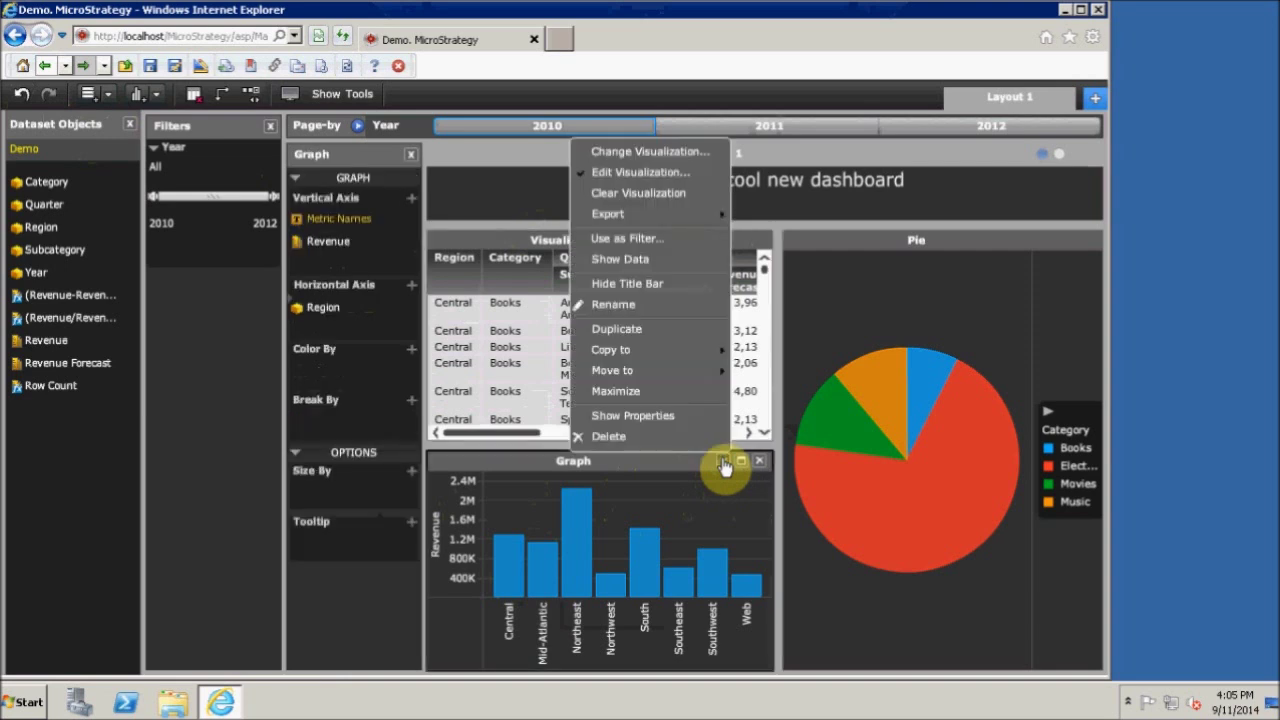
click(639, 238)
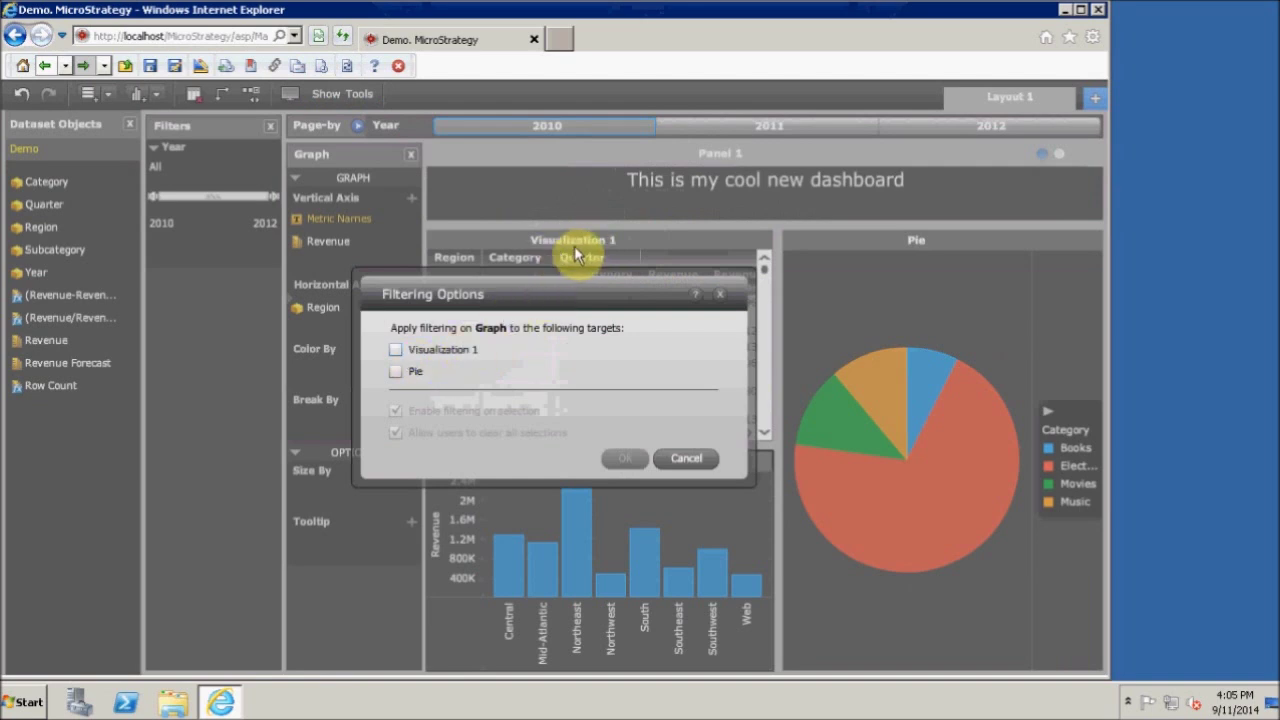
click(396, 349)
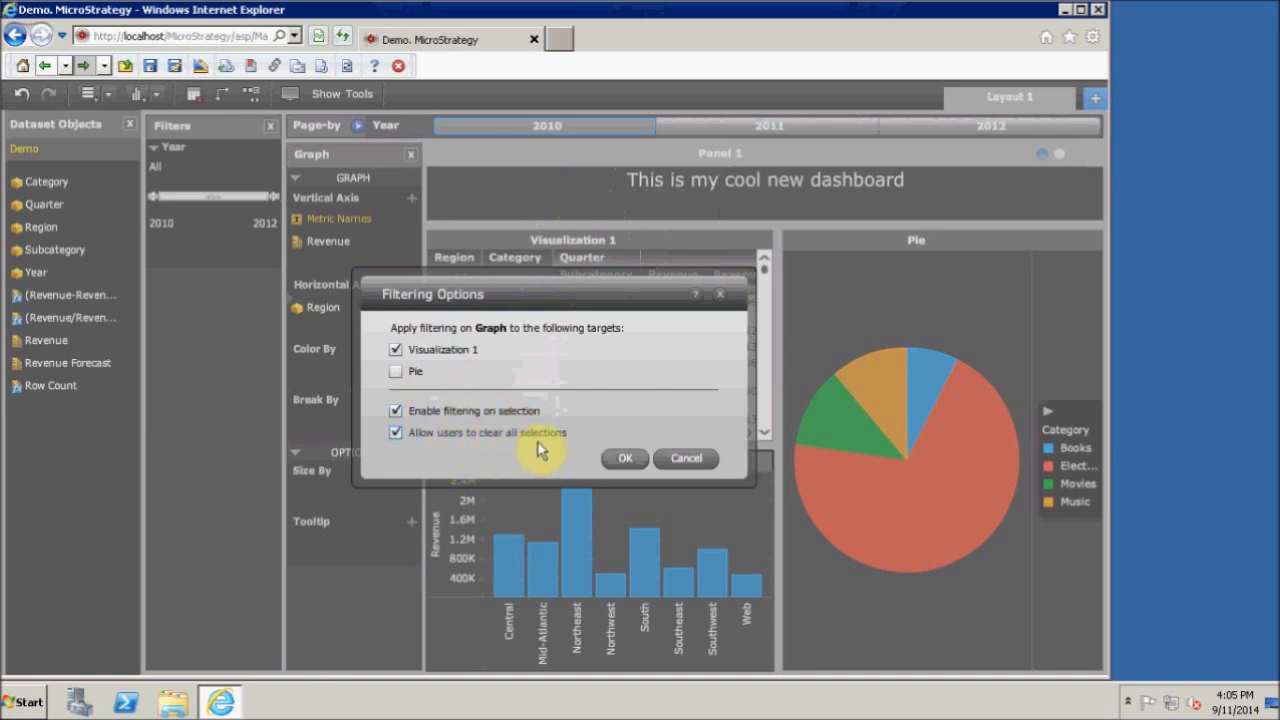
click(627, 458)
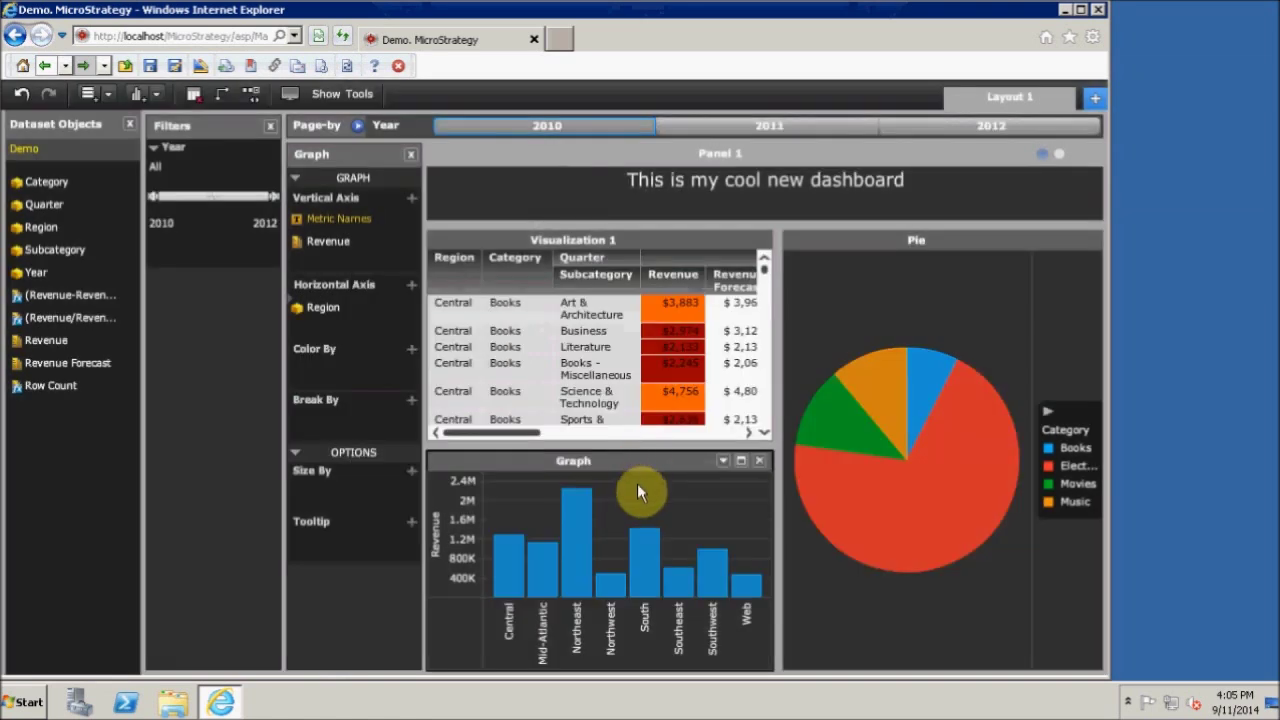
Filter the grid from the Graph by single regions, then by Northeast, Northwest, South and Southeast together, and deselect the bars.
click(580, 514)
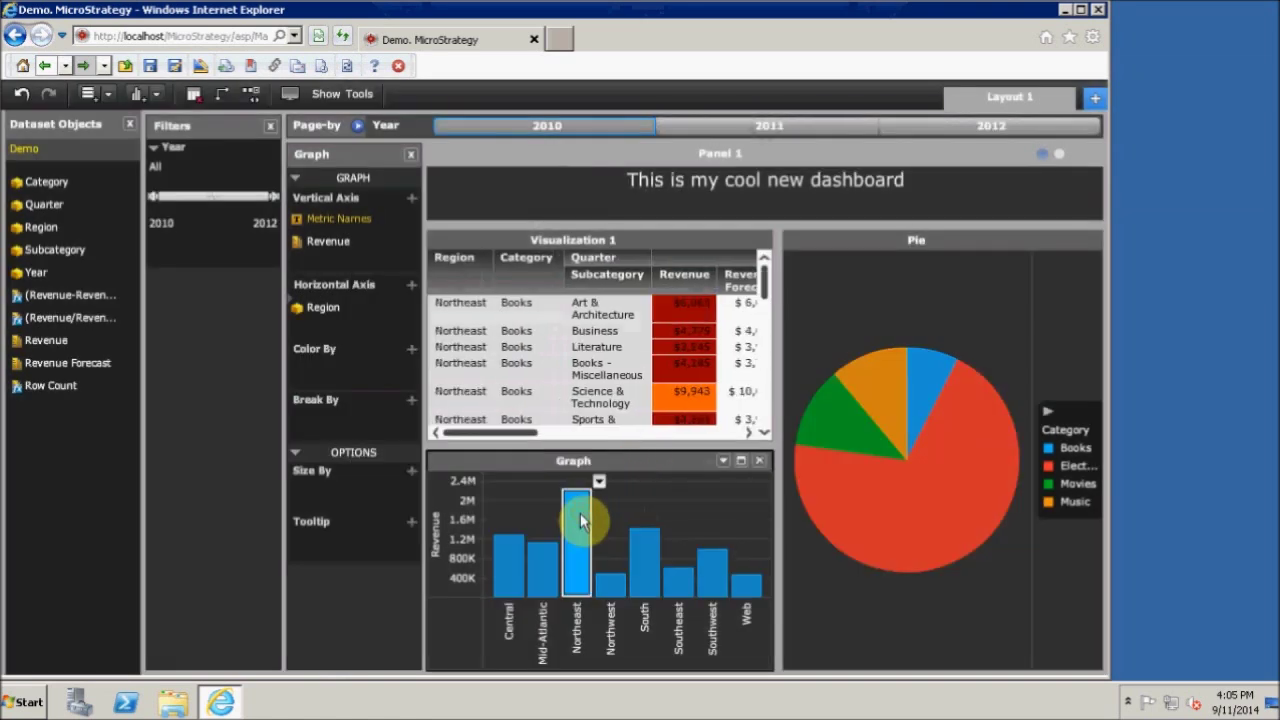
click(542, 572)
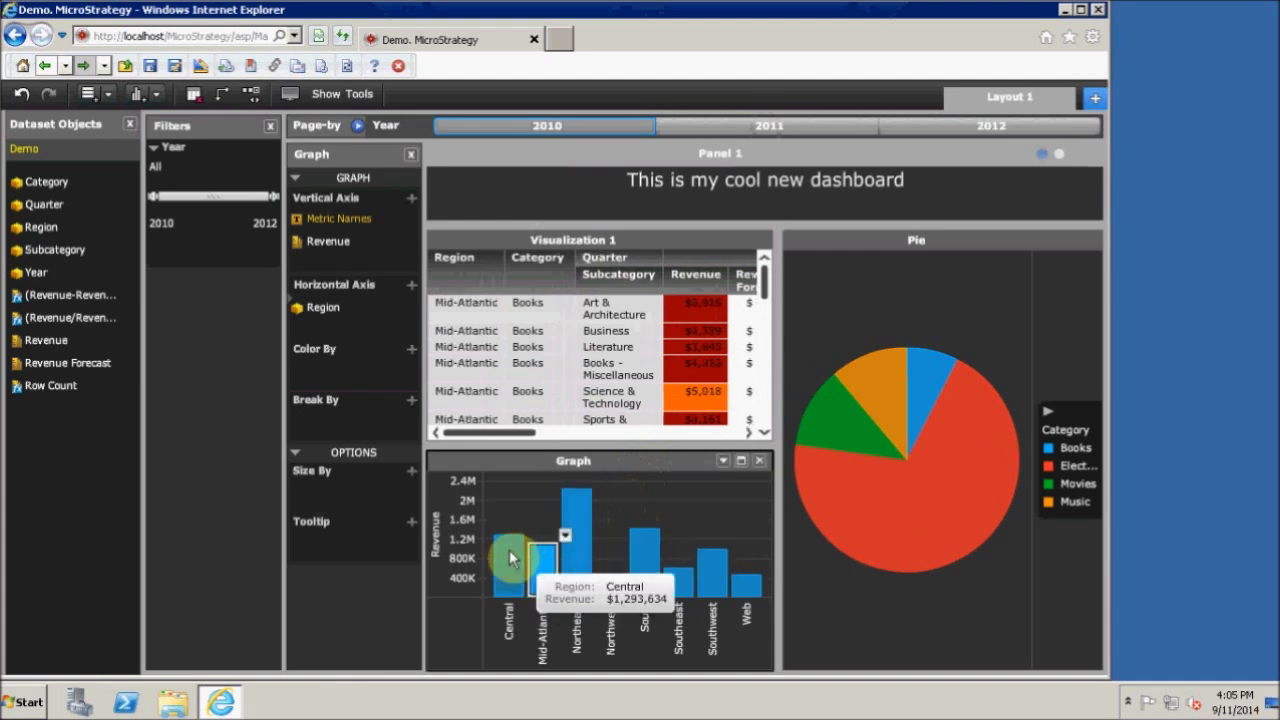
click(508, 557)
click(641, 559)
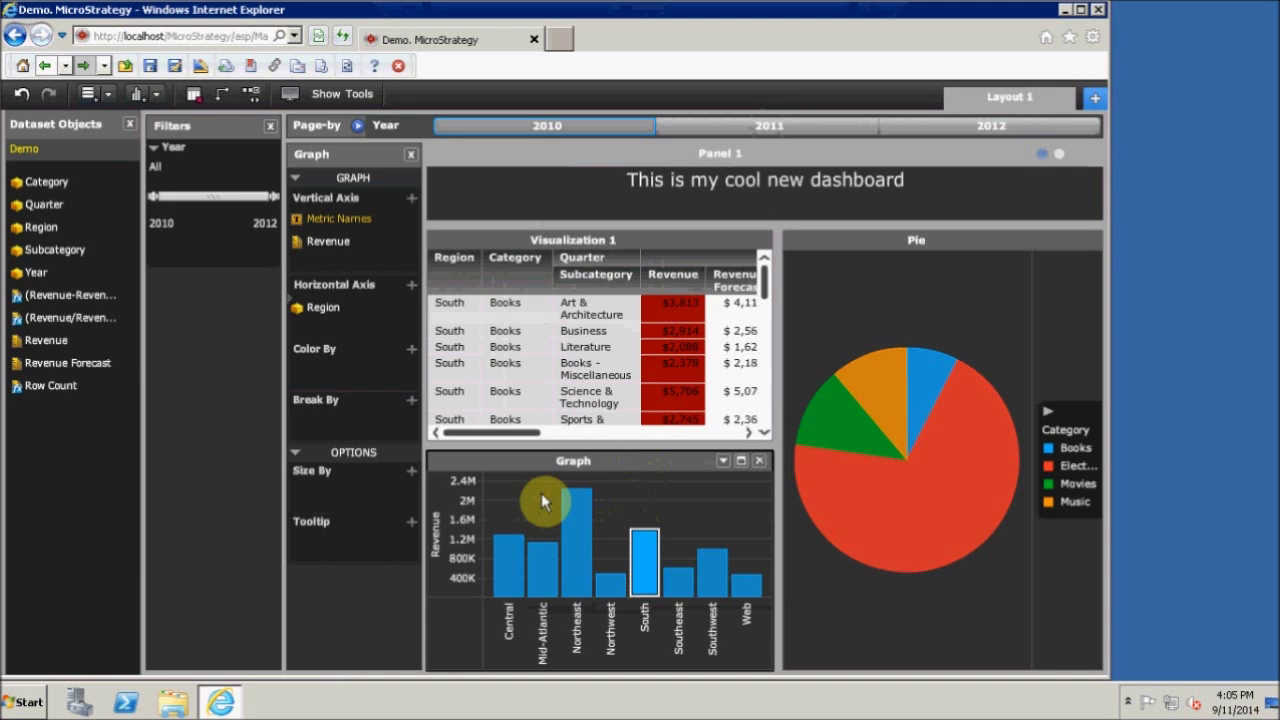
drag(542, 501, 708, 628)
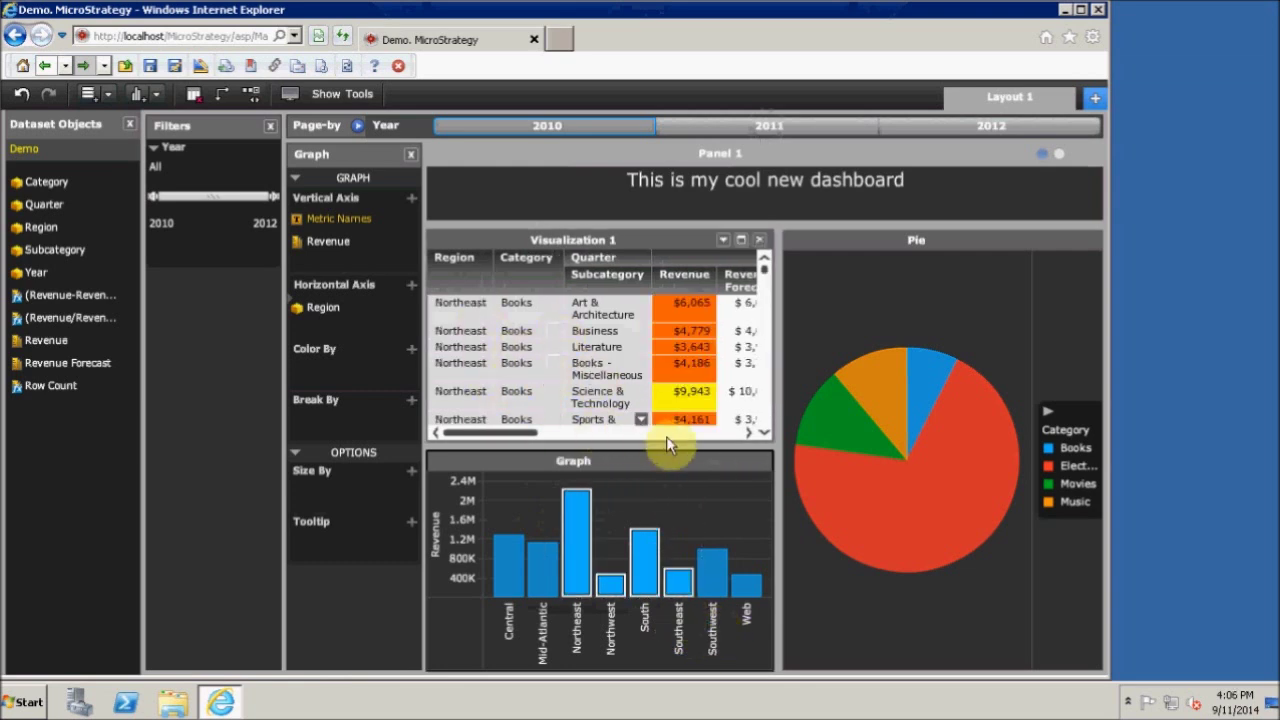
click(651, 502)
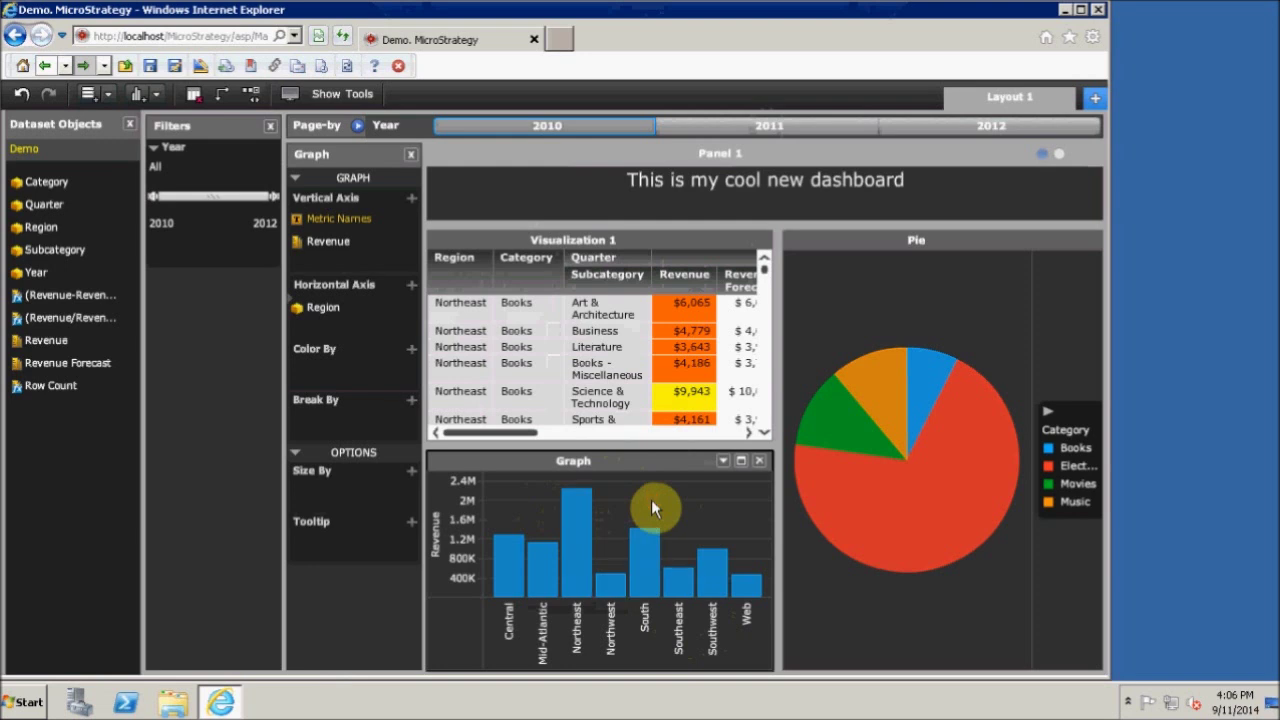
Examine the options offered for Visualization 1, its Revenue metric and its Revenue column header without applying any.
click(723, 242)
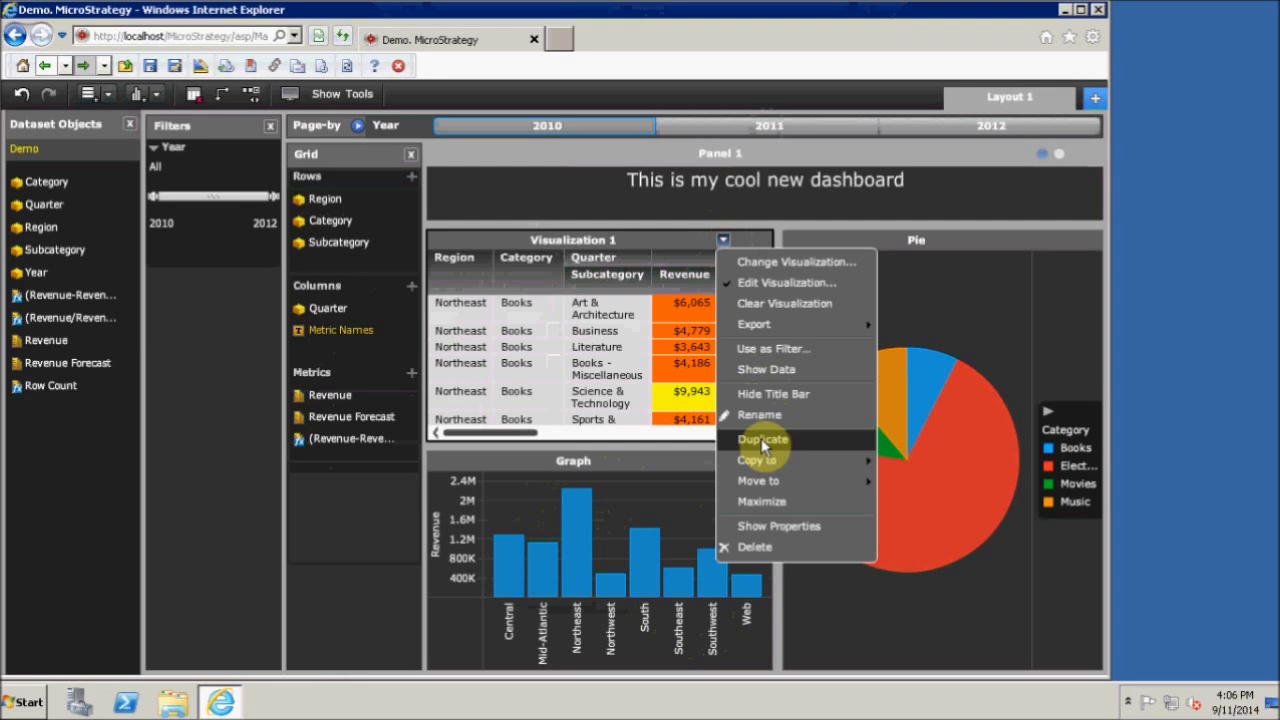
click(678, 449)
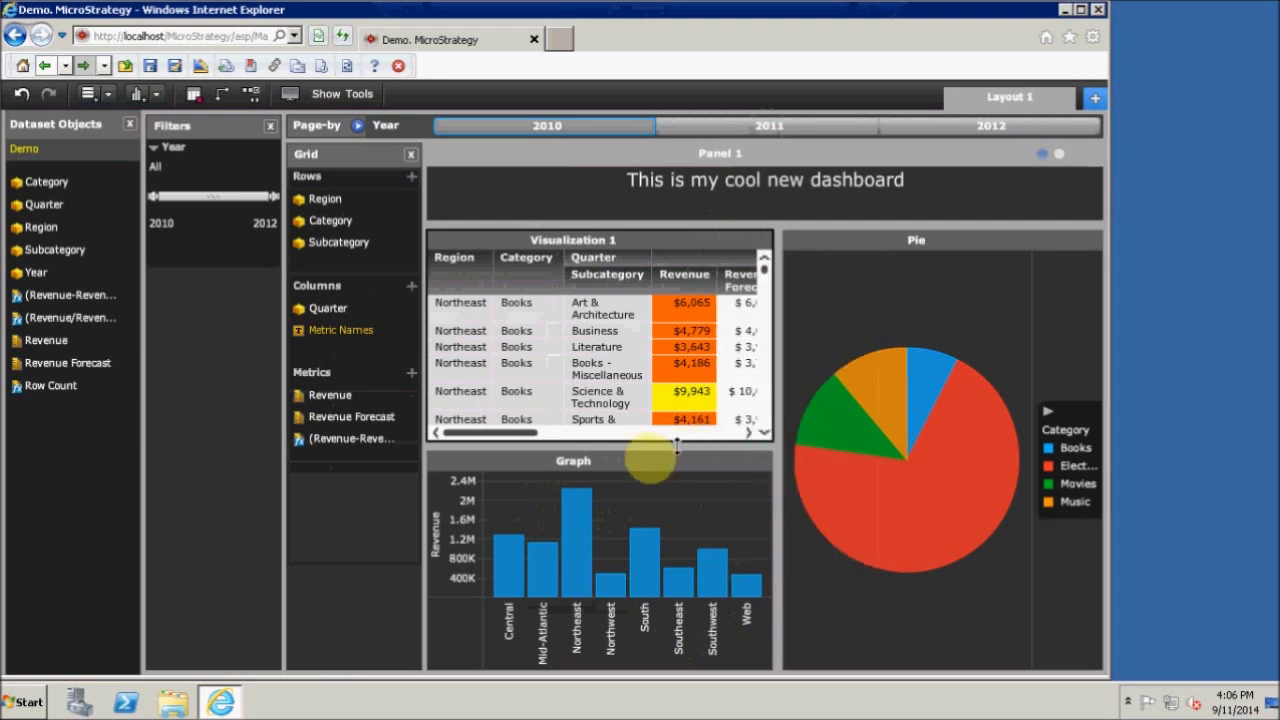
mouse_move(353, 392)
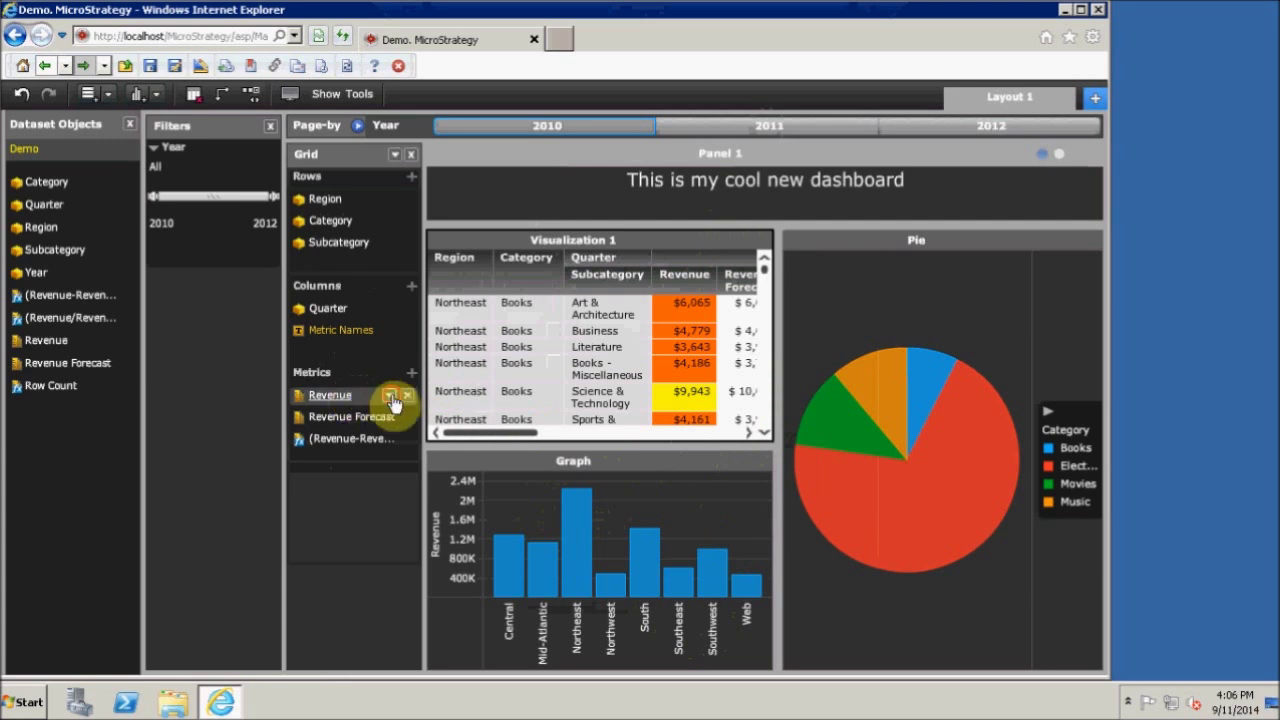
click(390, 397)
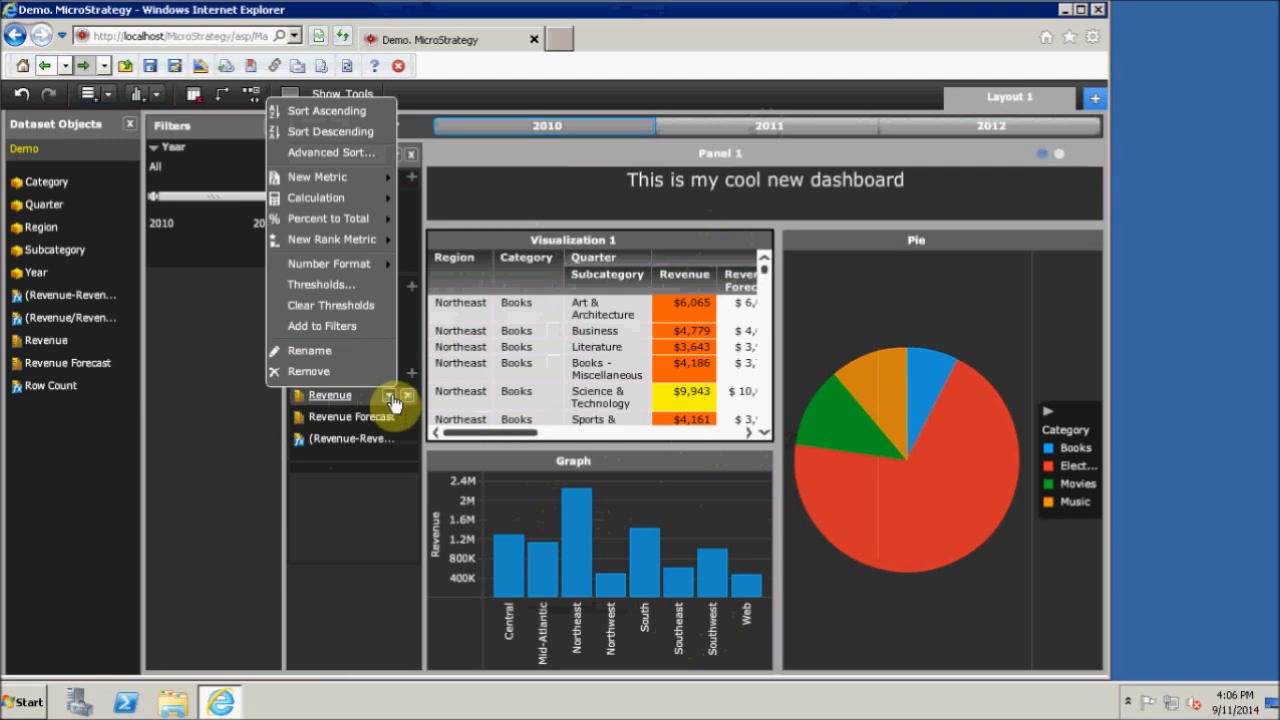
click(365, 538)
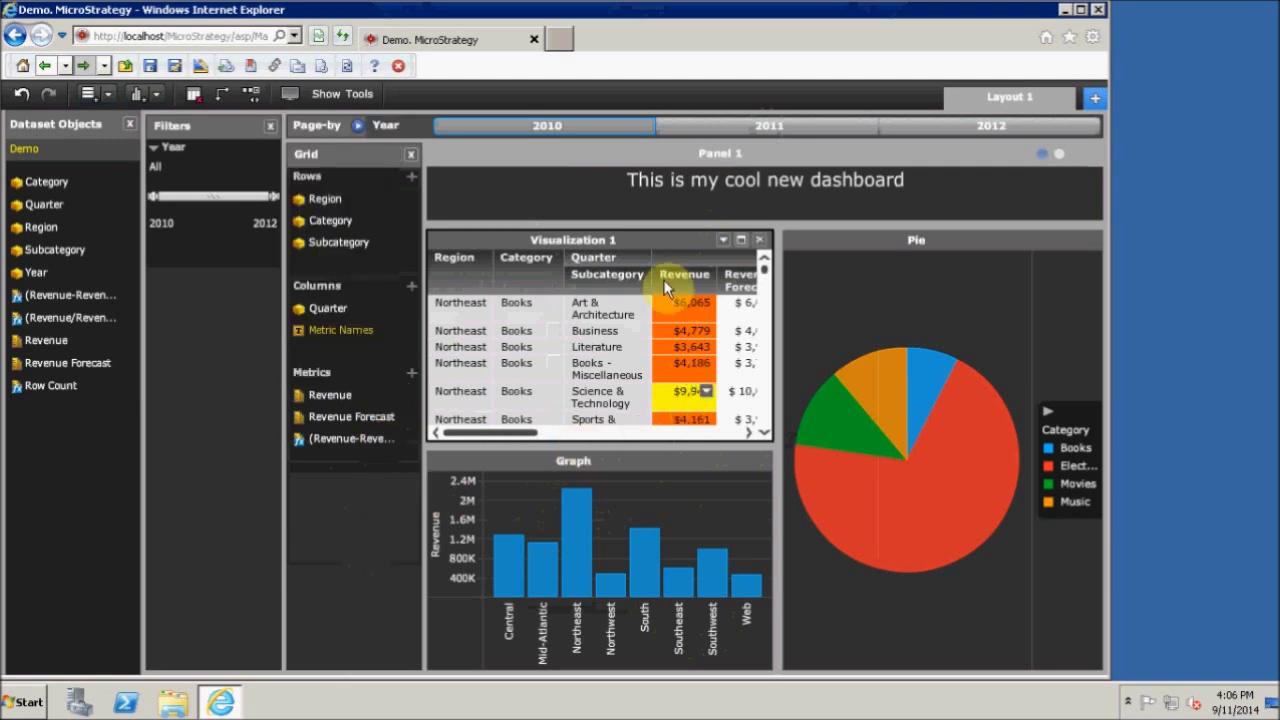
mouse_move(730, 250)
click(706, 275)
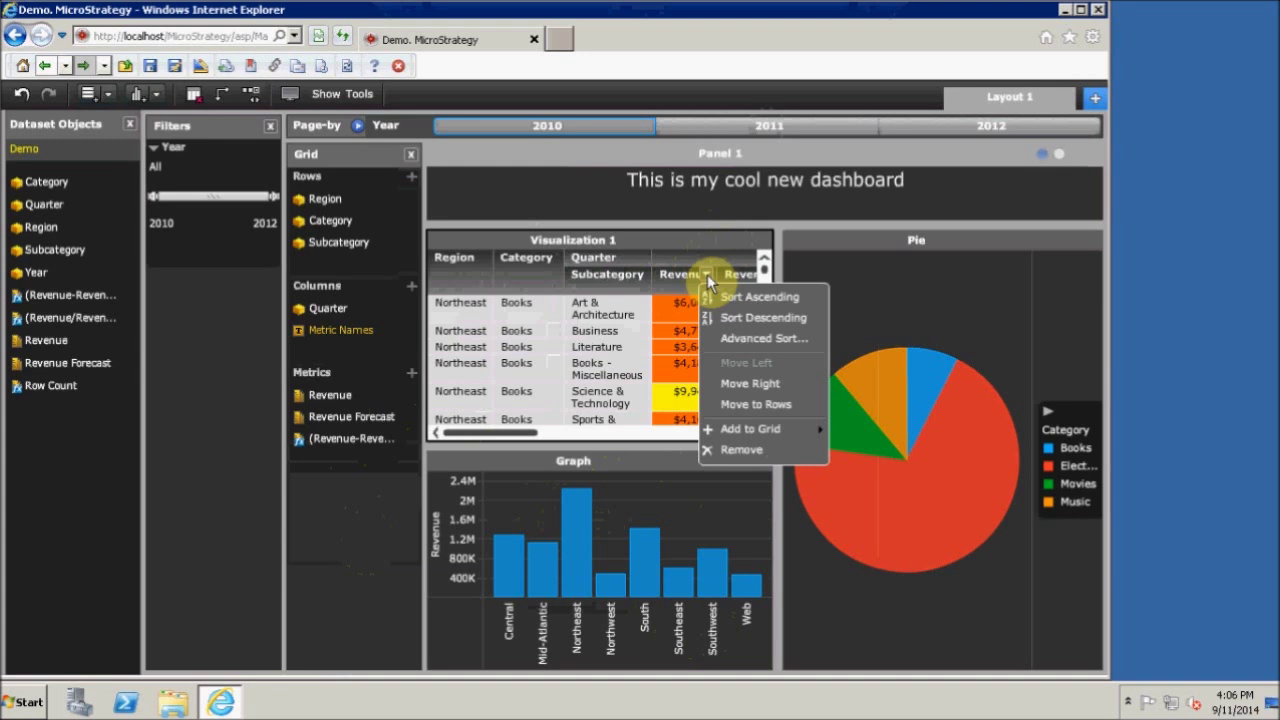
click(740, 430)
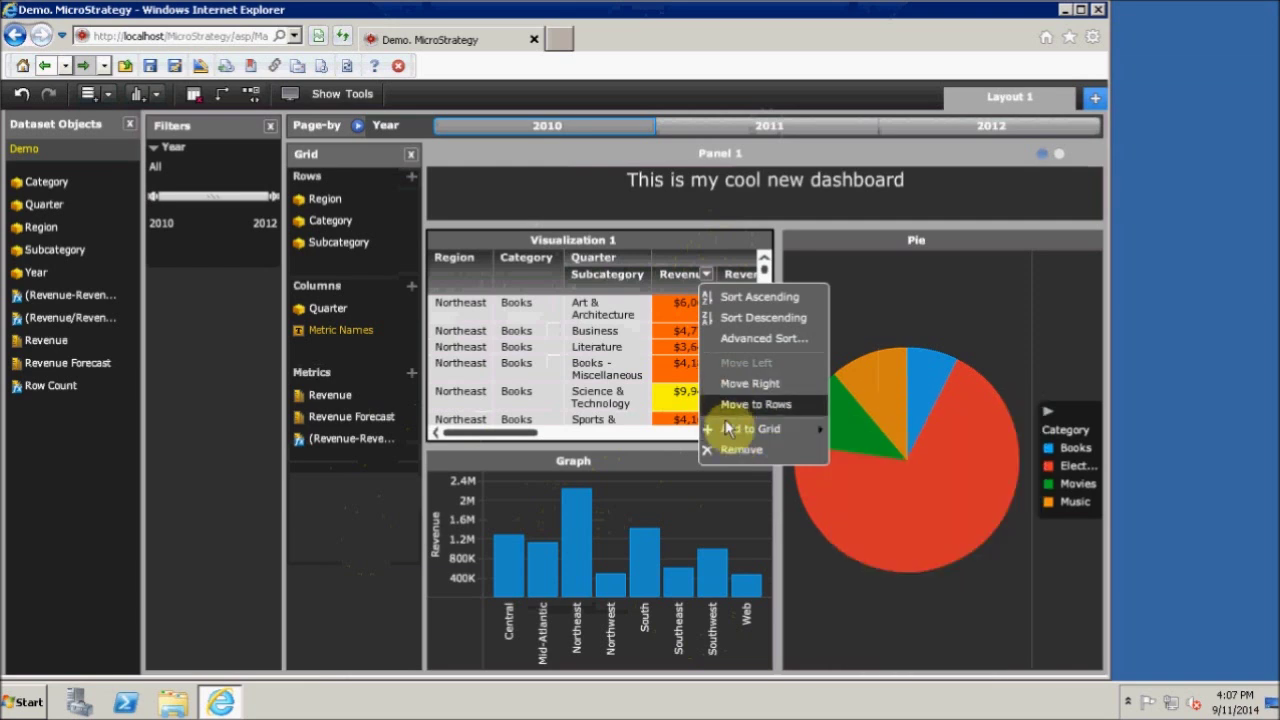
mouse_move(735, 437)
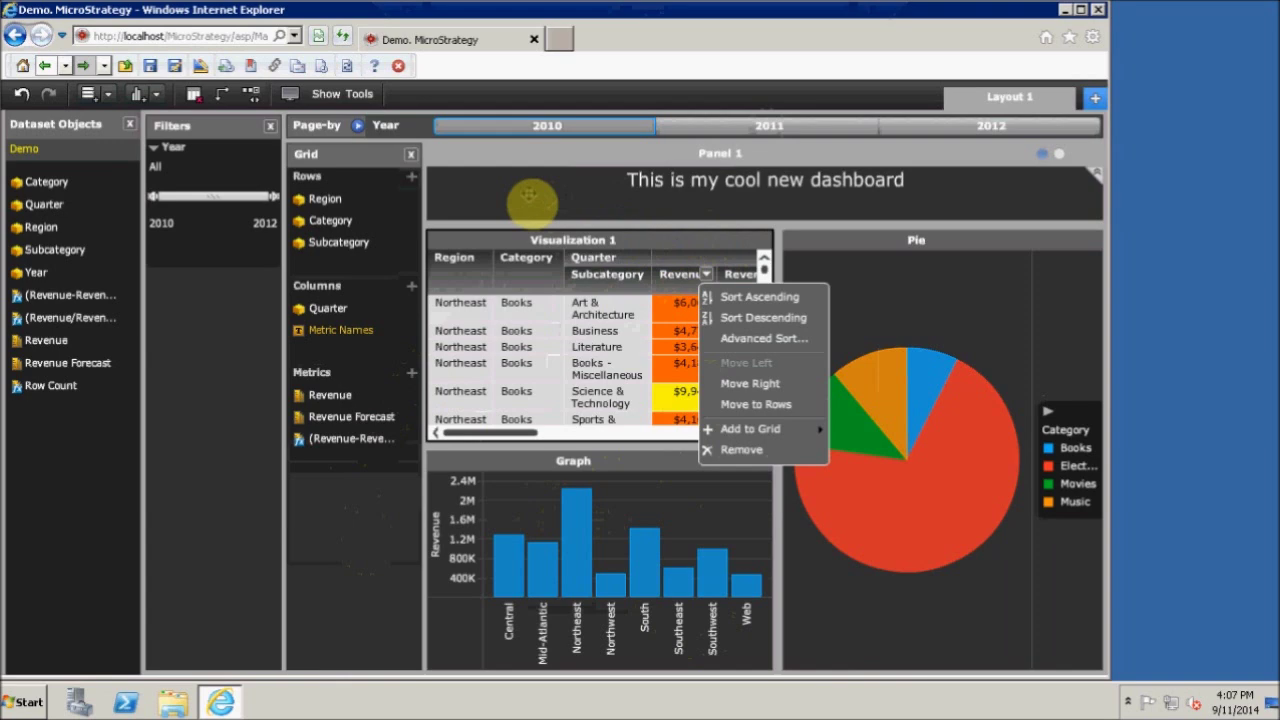
Show the dashboard in full screen mode and review the objects that can be added to the grid, leaving them unchanged.
click(291, 97)
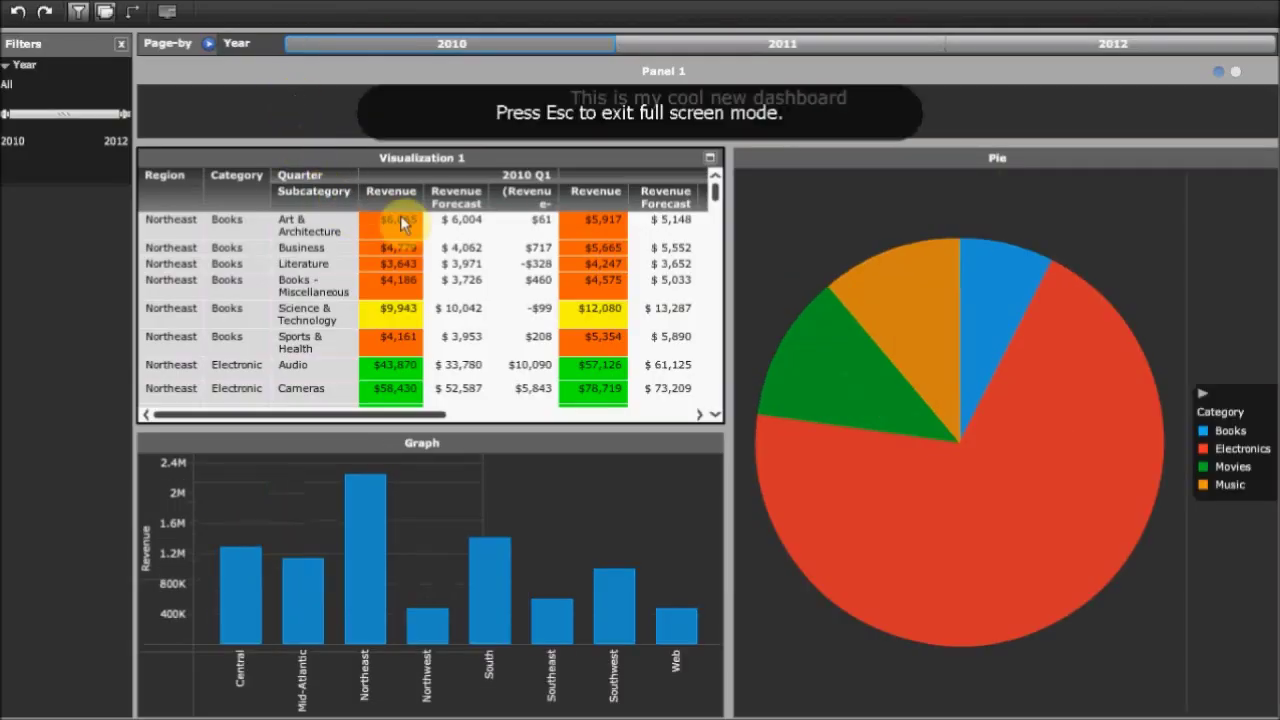
click(619, 190)
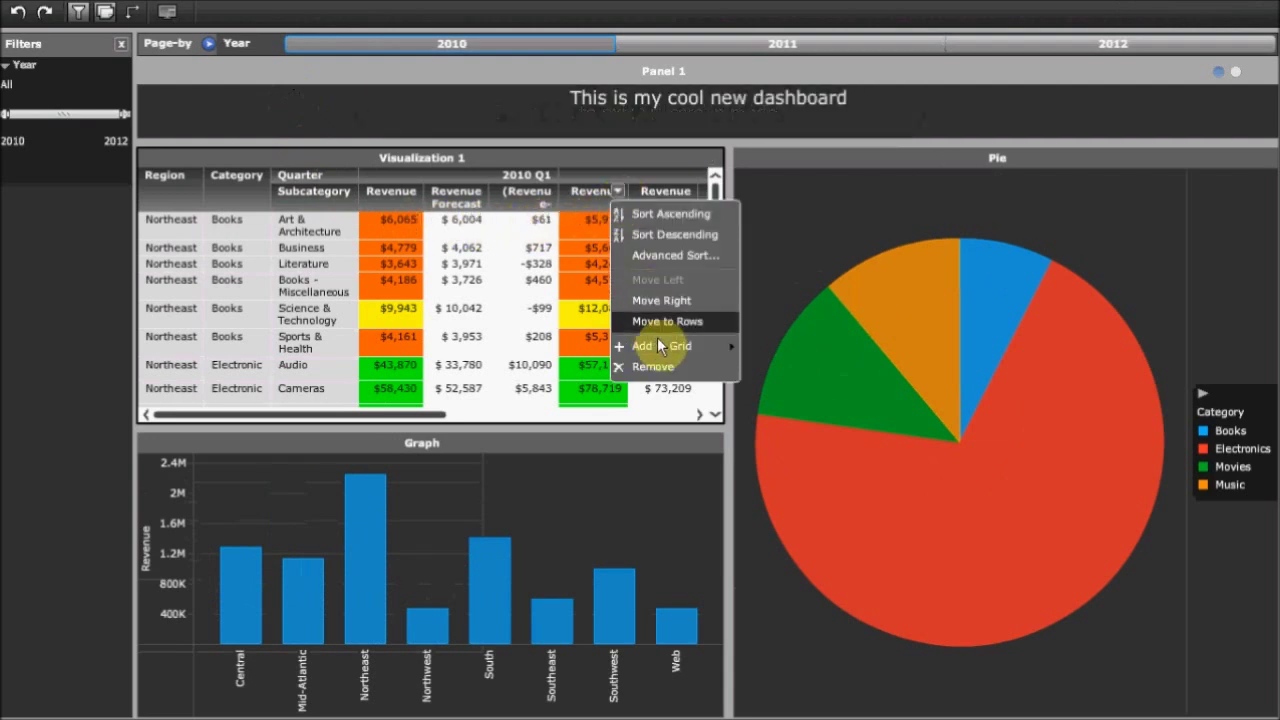
mouse_move(663, 343)
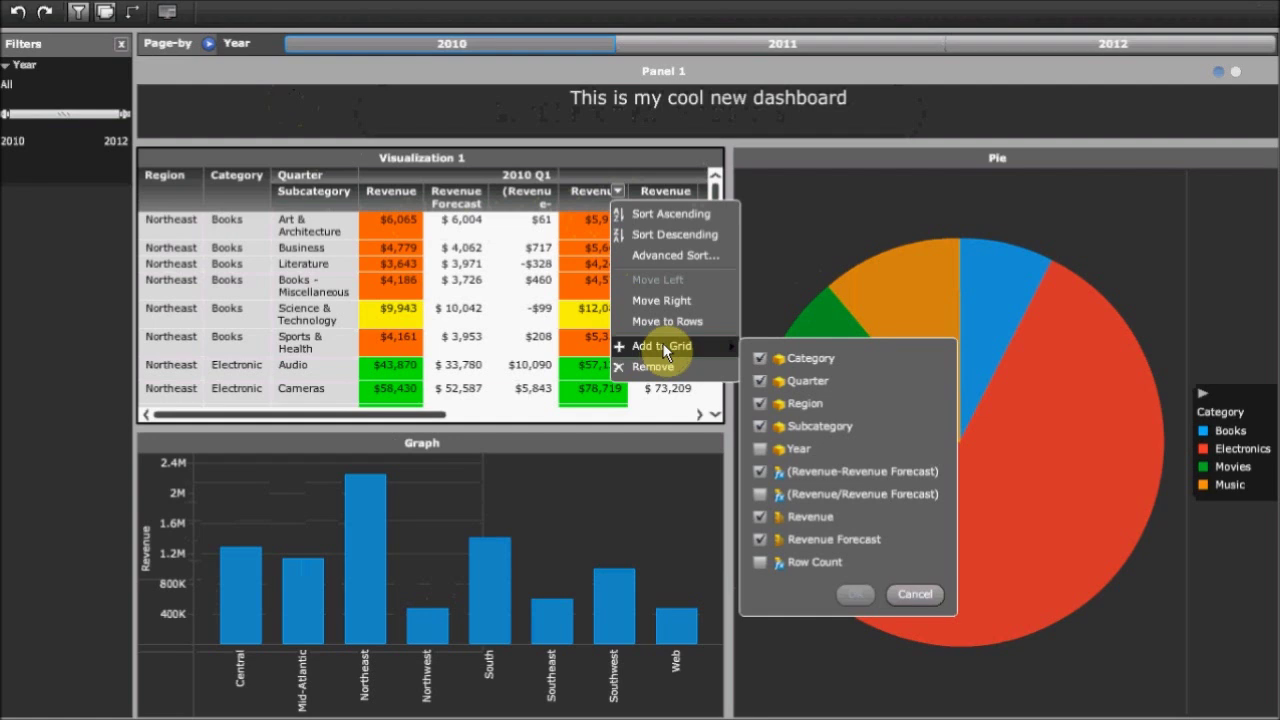
click(414, 120)
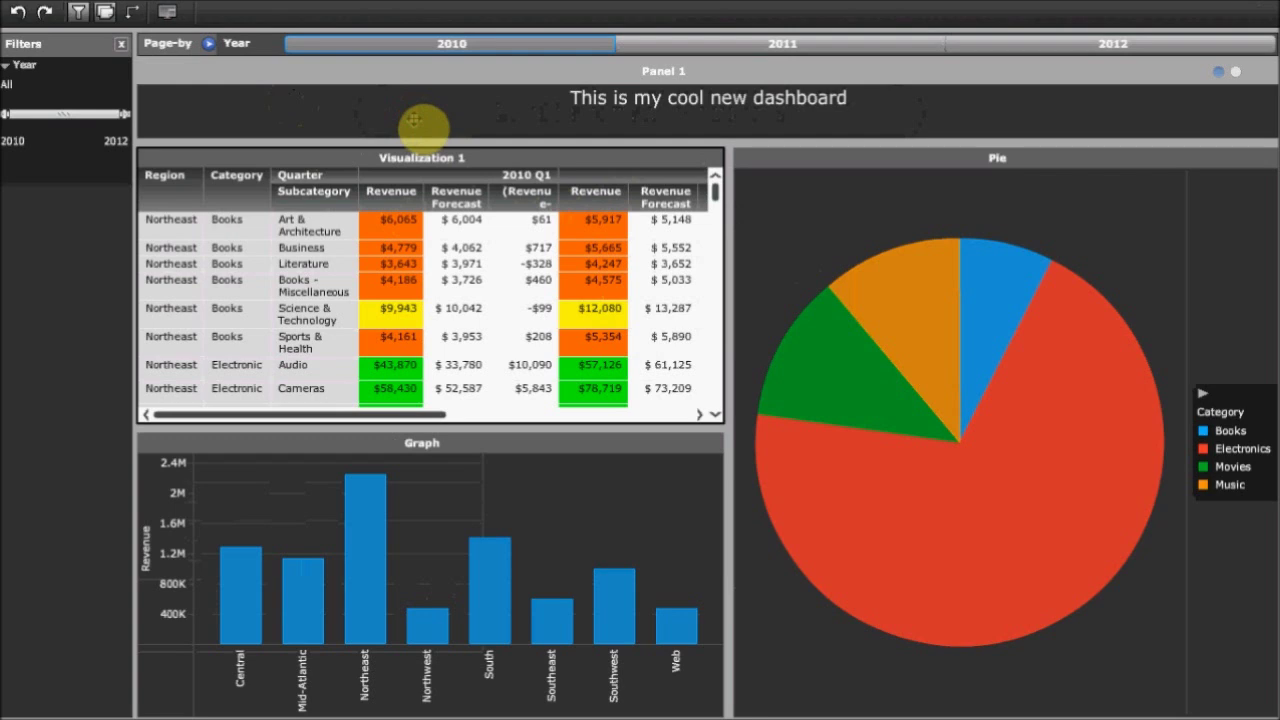